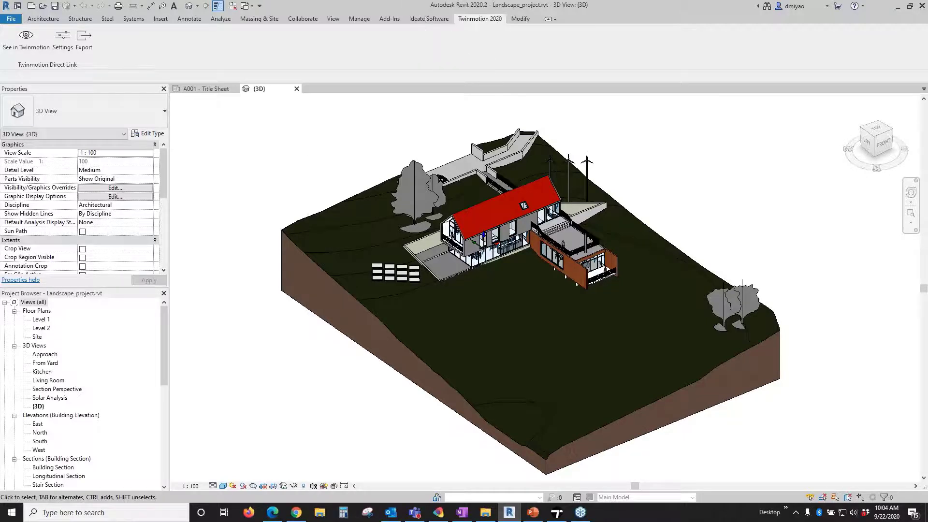
Step: Examine the Twinmotion Export settings and Revit's own list of export formats for the landscape model
left_click(90, 43)
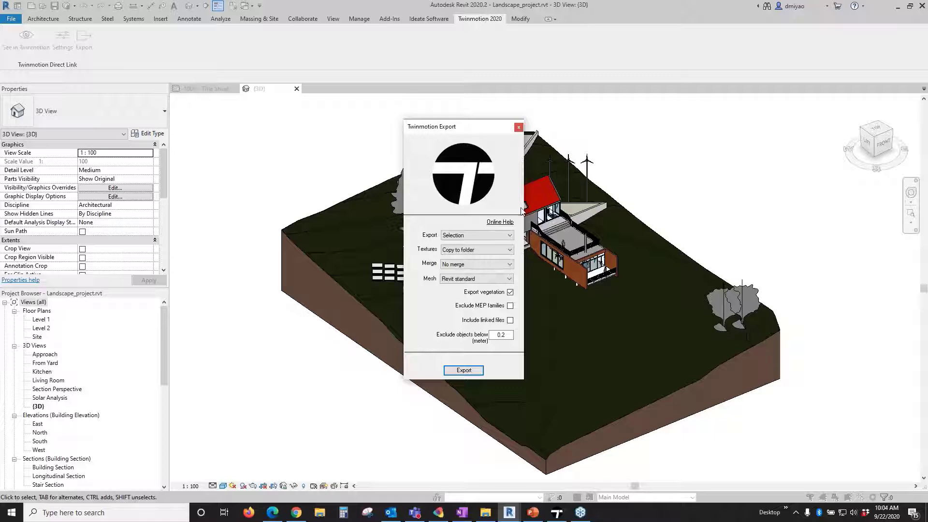
left_click(518, 127)
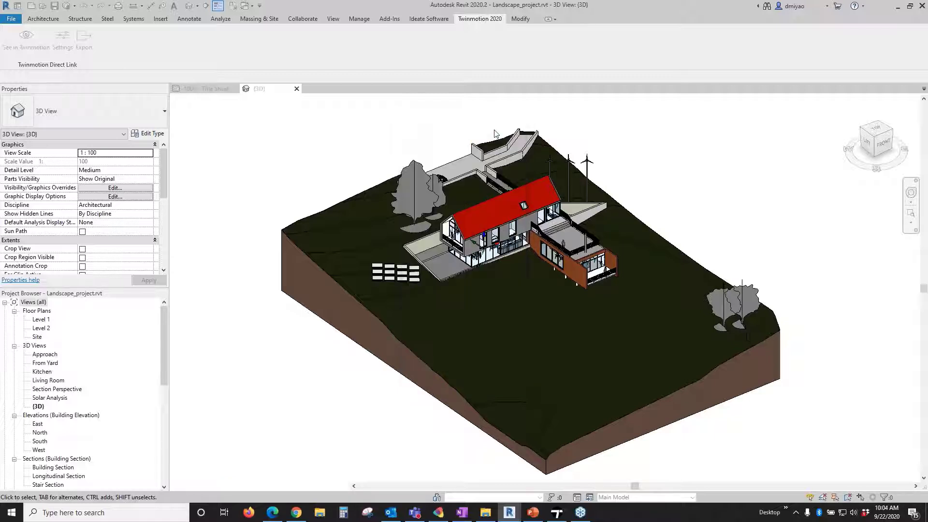
left_click(10, 18)
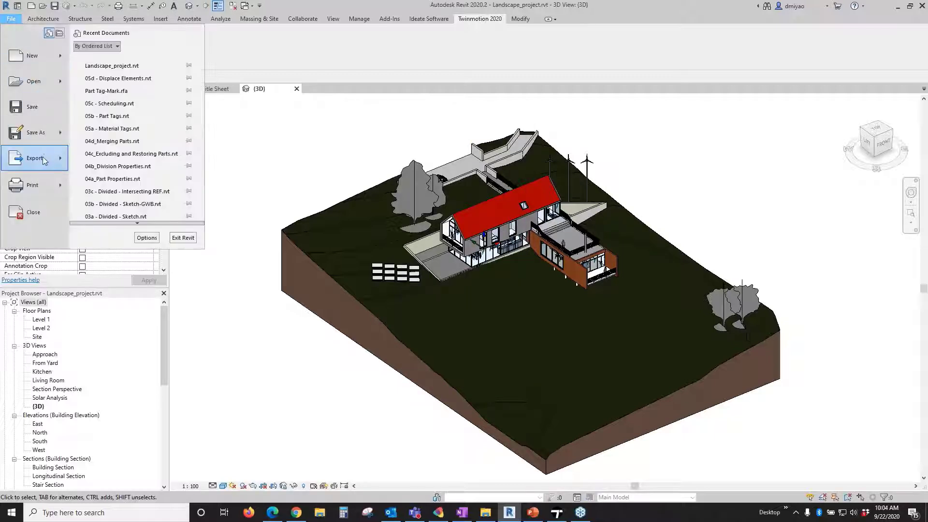
mouse_move(42, 157)
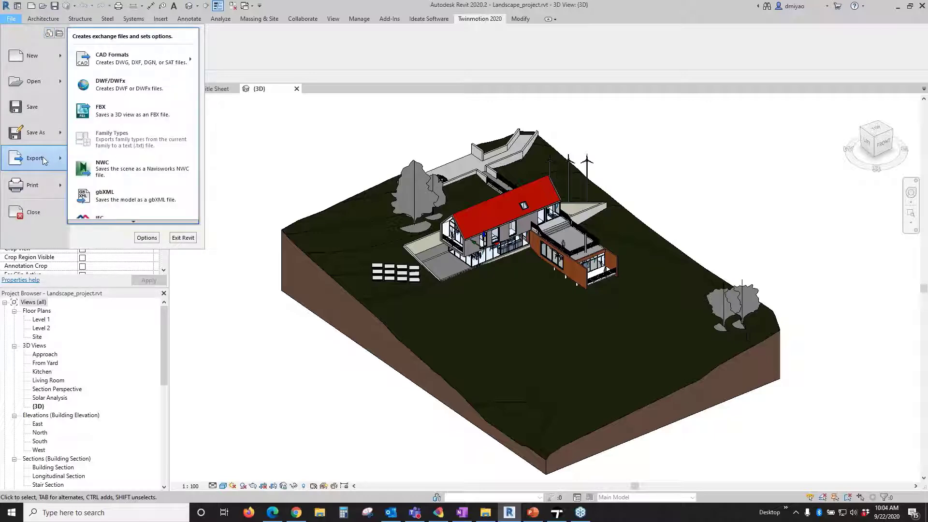
left_click(350, 55)
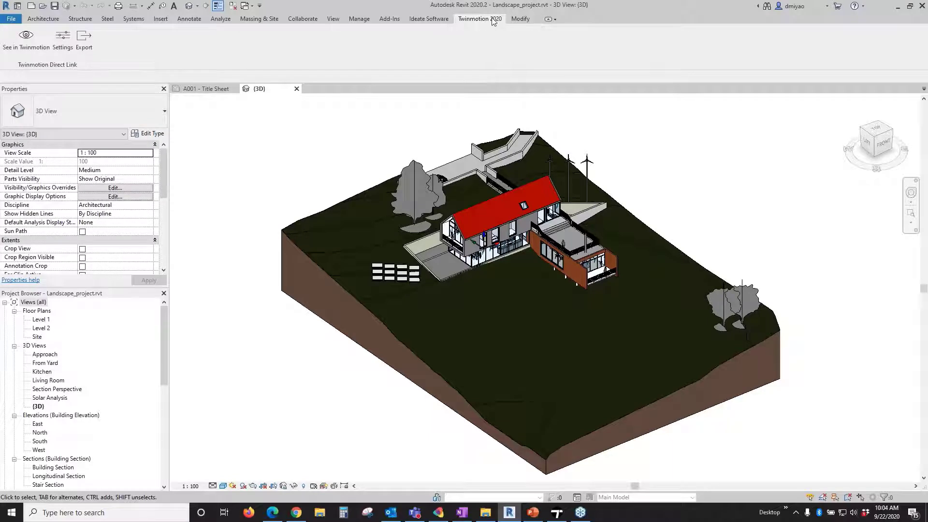
left_click(88, 49)
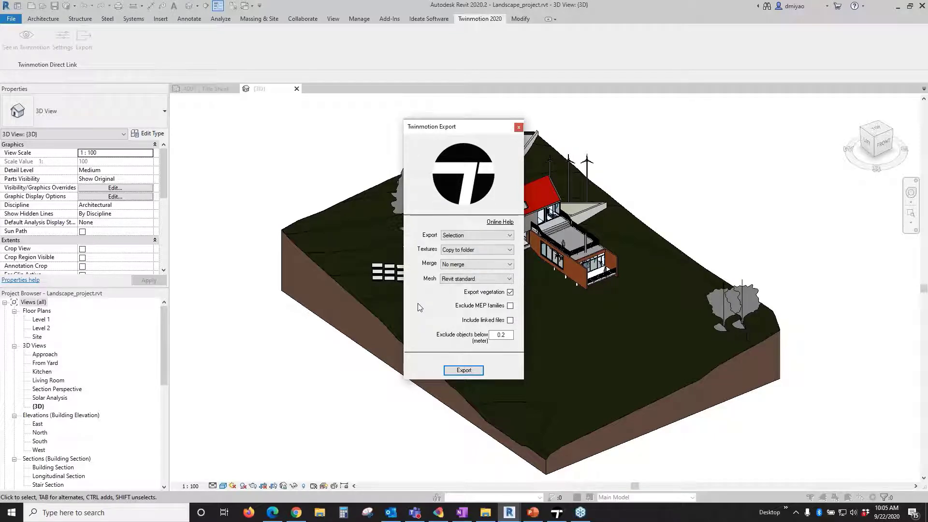
left_click(519, 128)
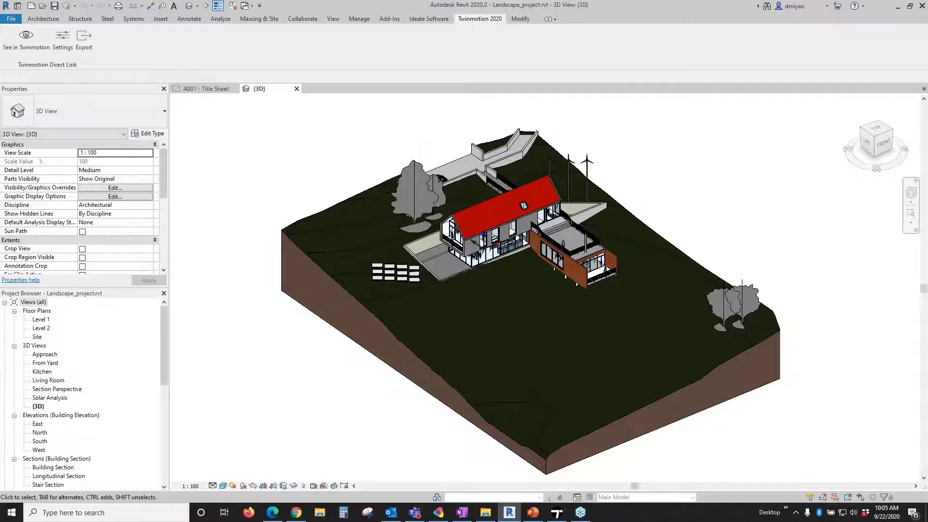
Step: Switch to Twinmotion and choose the Landscape_project FBX file from the Twinmotion folder on the Desktop for a geometry import
key("alt+Tab")
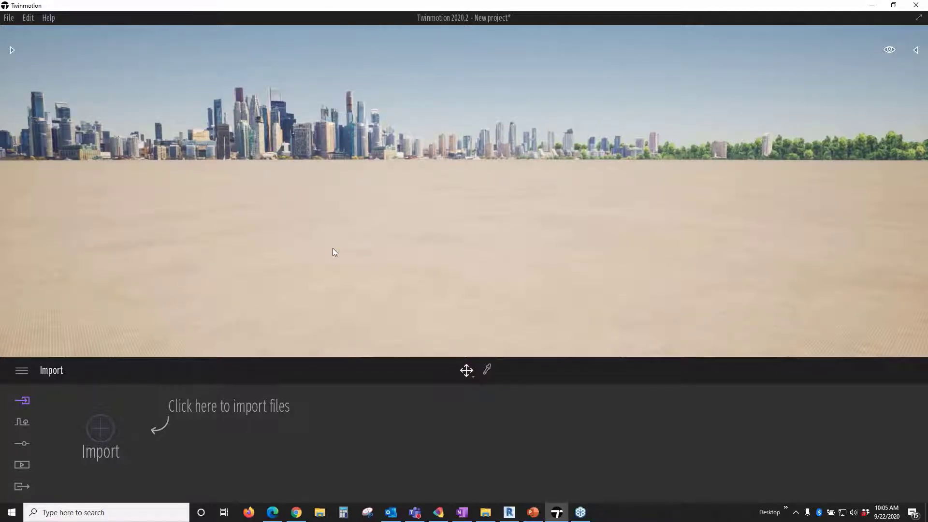
right_click_drag(333, 248, 365, 246)
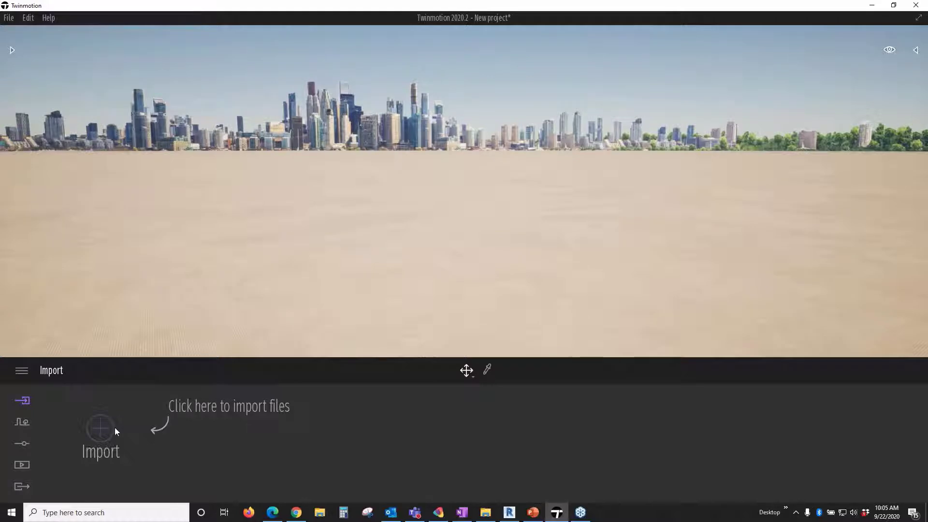
left_click(99, 440)
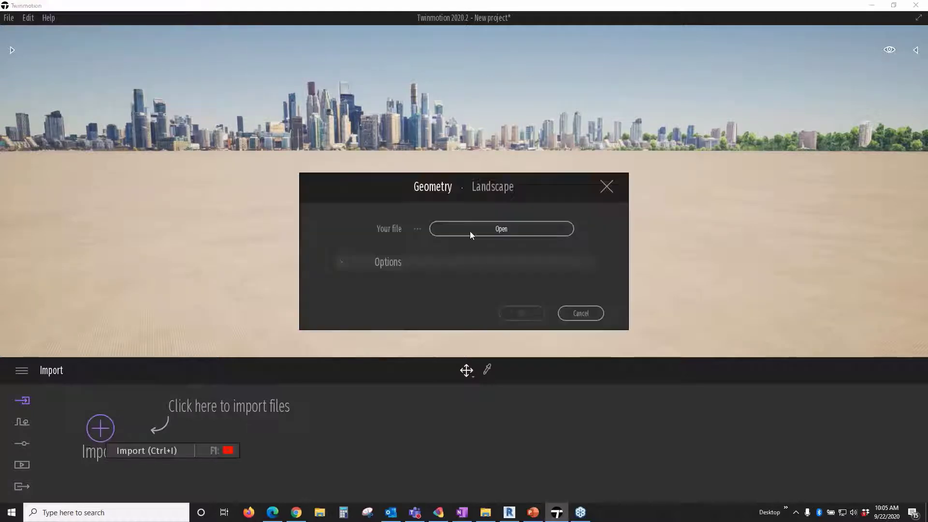
left_click(470, 231)
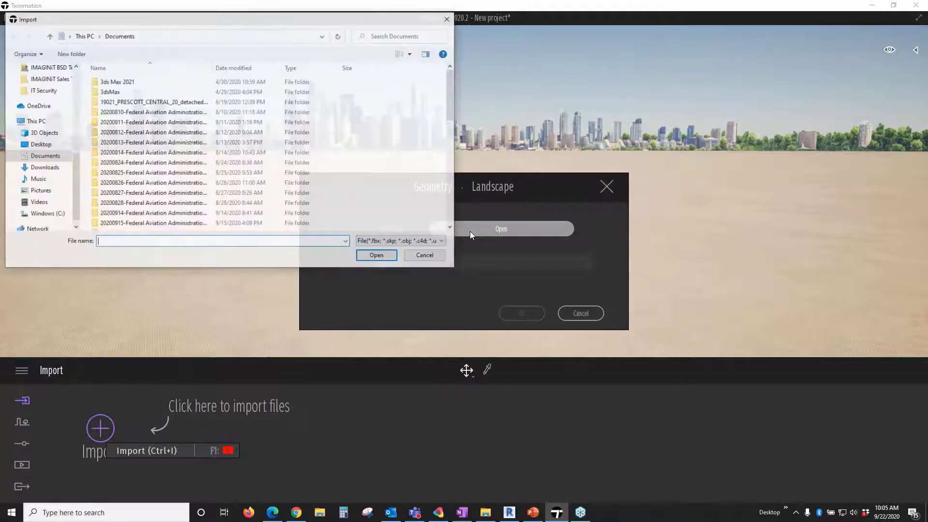
left_click(41, 144)
left_click(126, 102)
left_click(370, 256)
Step: Import the geometry with Collapse set to Keep hierarchy, Fix UVs/texture enabled, Z up and automatic unit conversion
left_click(378, 264)
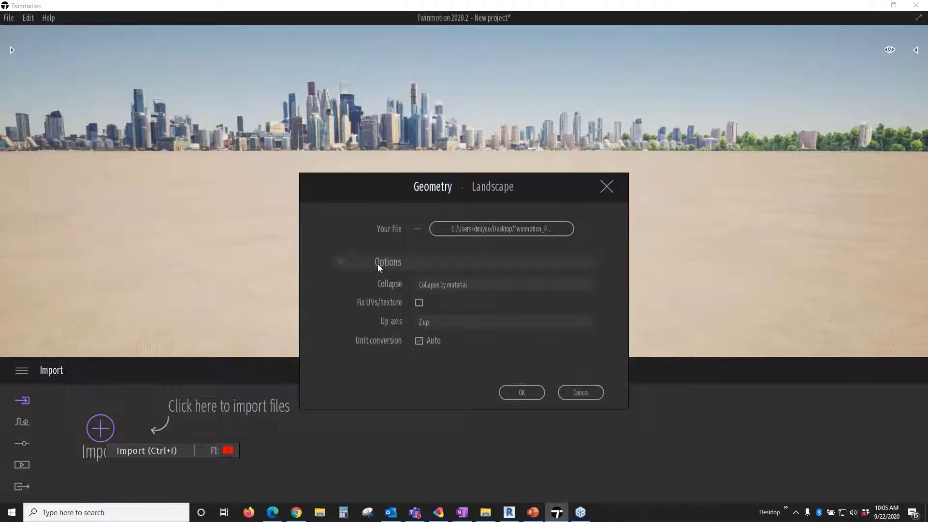
left_click(584, 285)
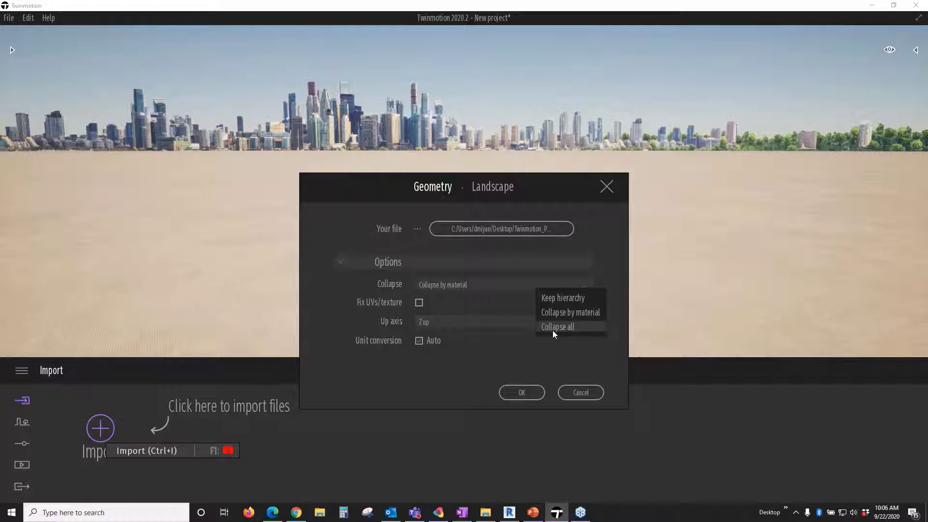
left_click(550, 297)
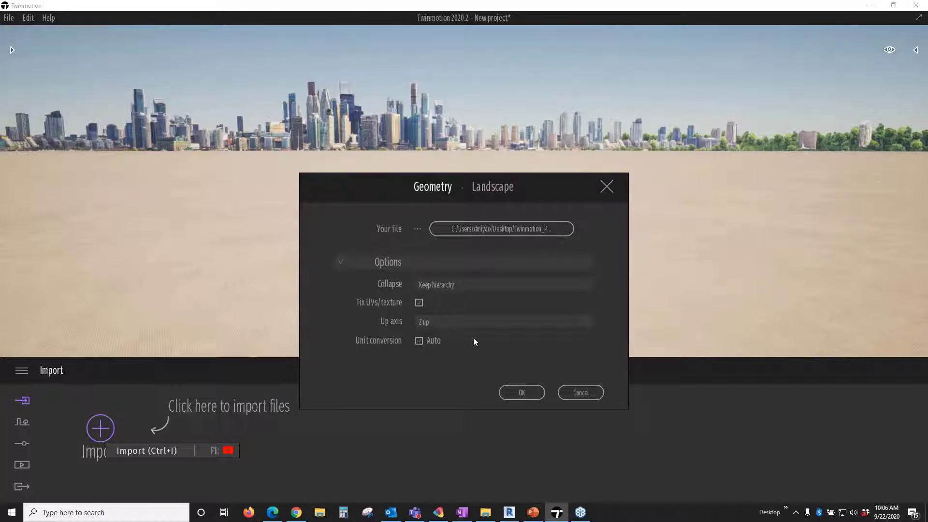
left_click(514, 395)
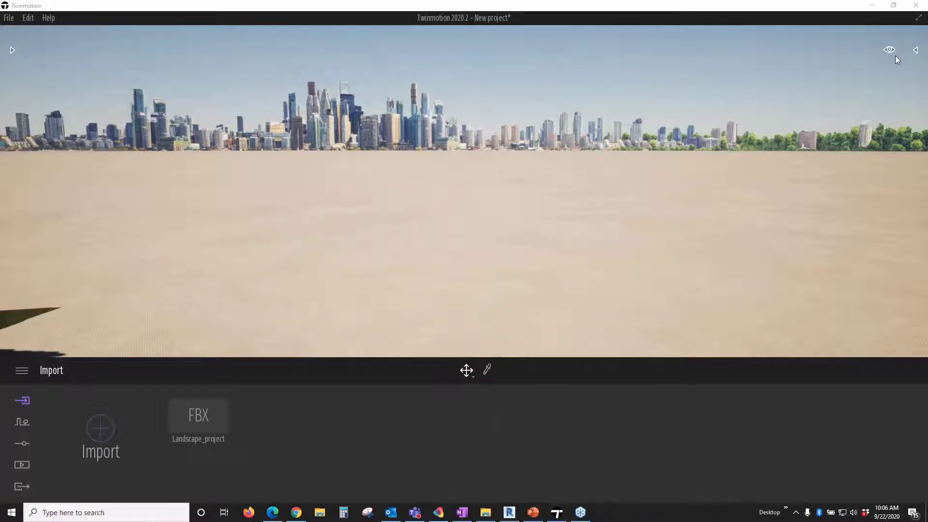
Step: Reveal the scene graph, expand Landscape_project.fbx and bring the Landscape_project.rvt model into view
left_click(916, 51)
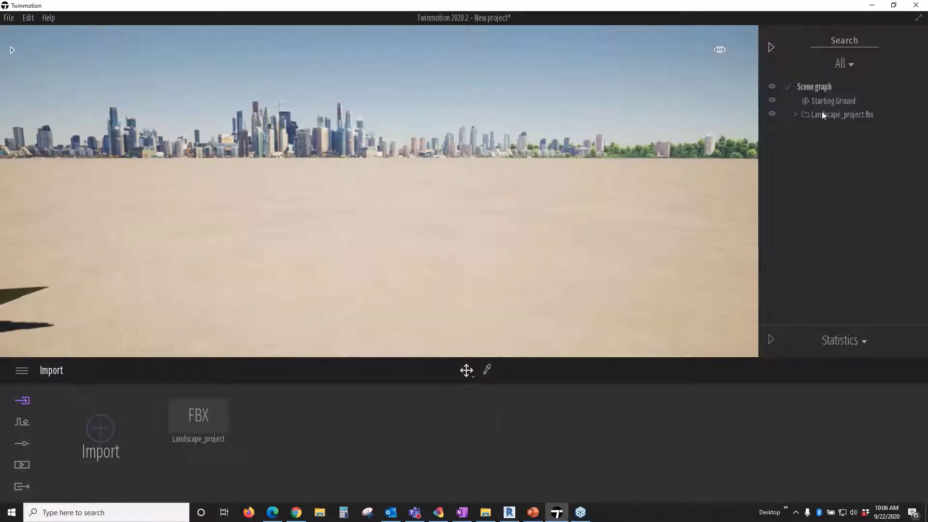
left_click(793, 115)
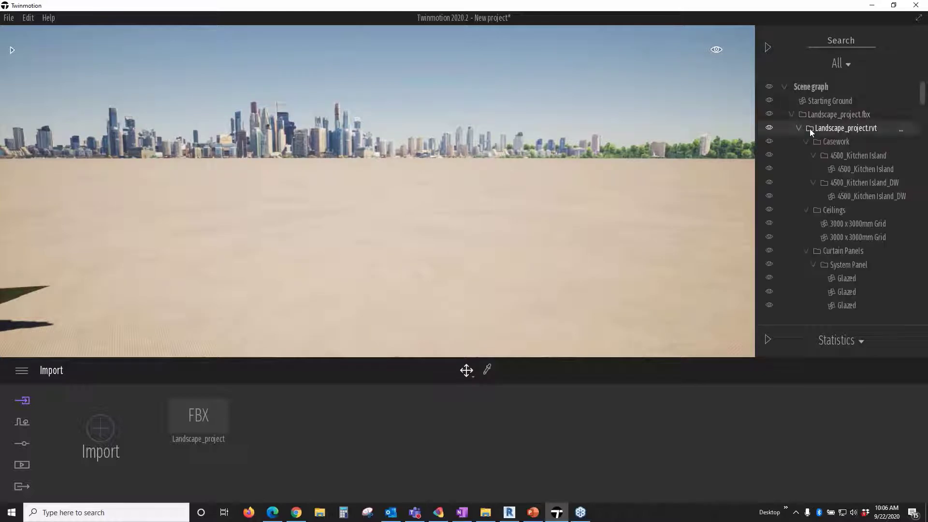
double_click(812, 129)
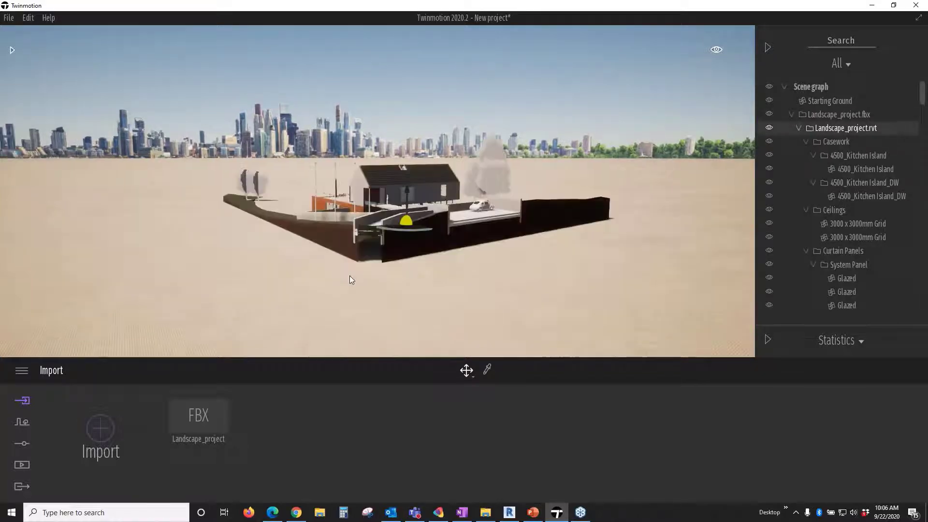
Step: Examine the imported house from outside, moving in over the terrace up to the glazed entrance
mouse_move(208, 261)
middle_mouse_down("shift")
mouse_move(247, 290)
mouse_move(287, 266)
middle_mouse_up("shift")
middle_click_drag(410, 225, 395, 235)
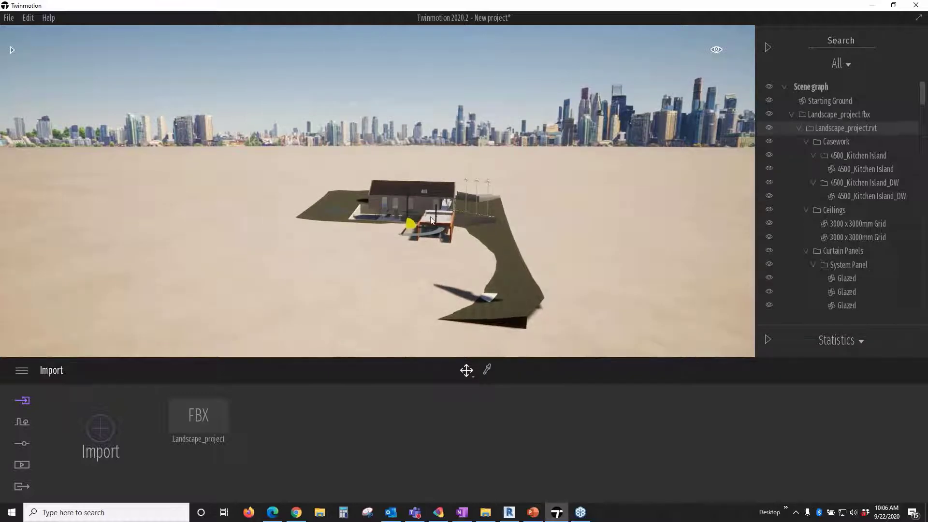
scroll(483, 204, "up", 2)
middle_click_drag(484, 204, 395, 228)
scroll(396, 228, "up", 2)
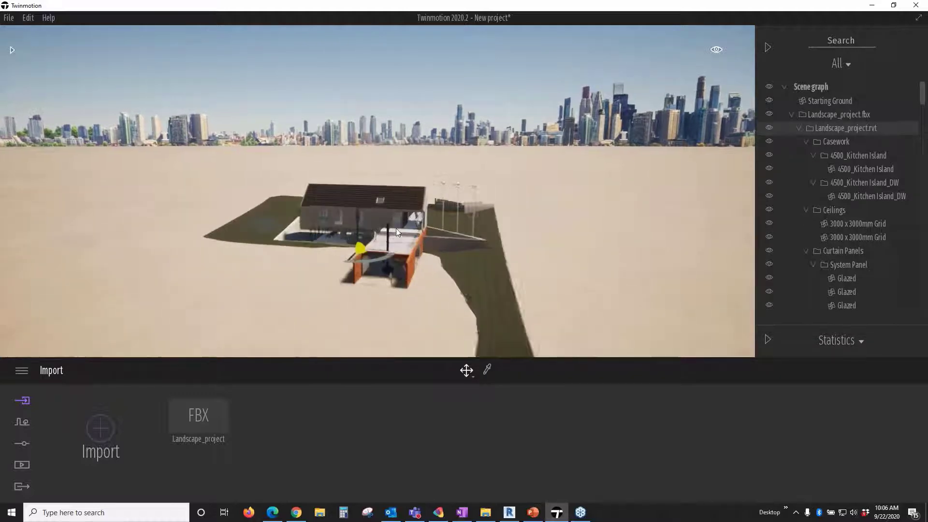
scroll(397, 228, "up", 2)
scroll(439, 268, "up", 2)
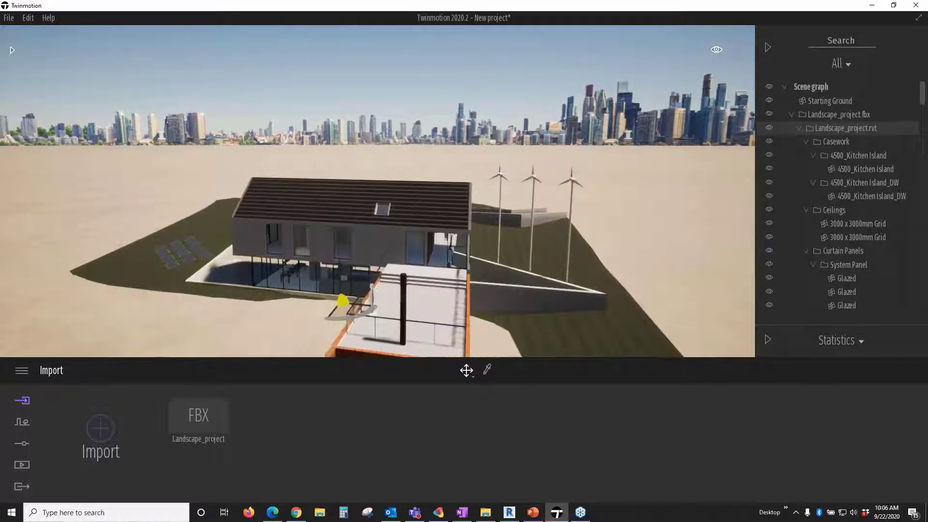
scroll(443, 268, "up", 2)
scroll(442, 268, "up", 2)
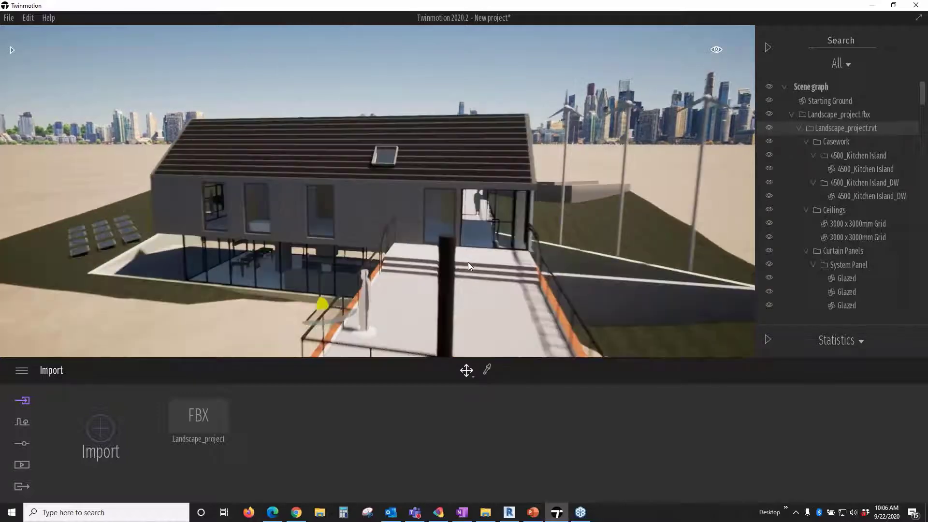
scroll(468, 262, "up", 2)
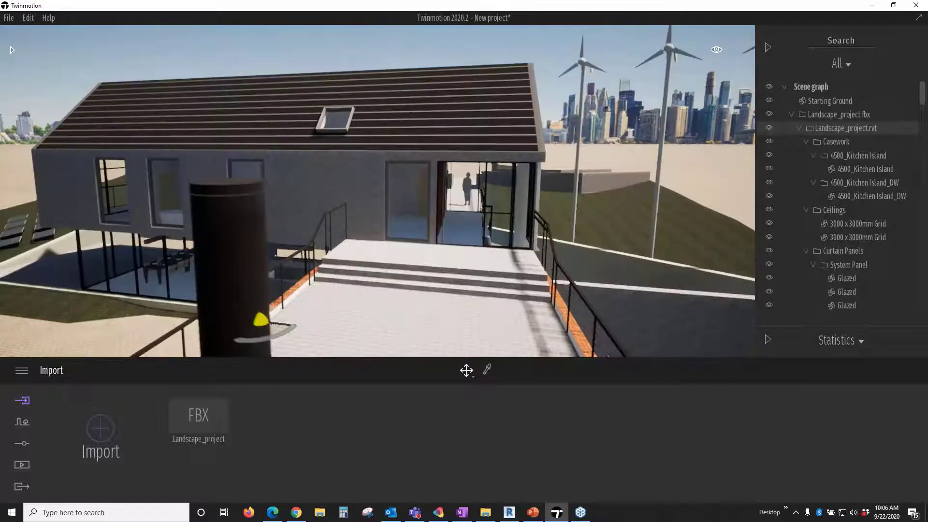
scroll(469, 262, "up", 3)
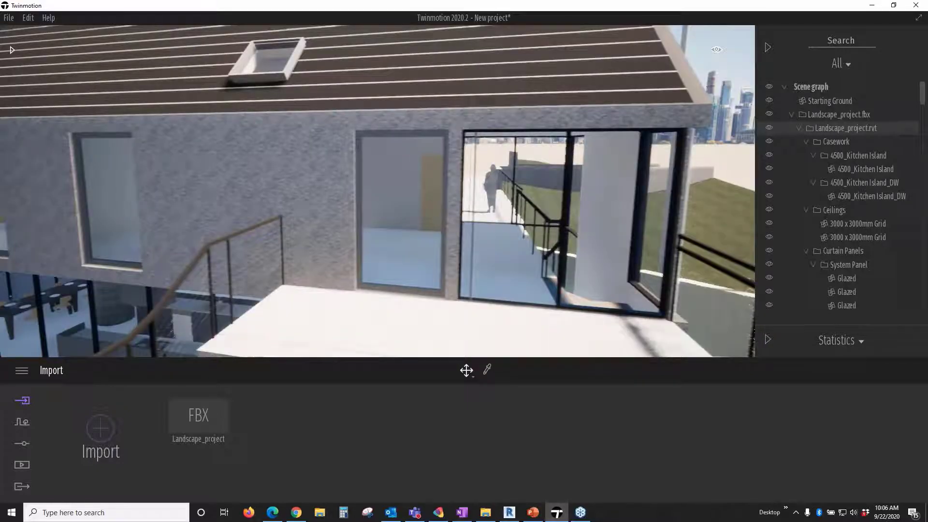
scroll(472, 259, "up", 2)
scroll(472, 259, "up", 2)
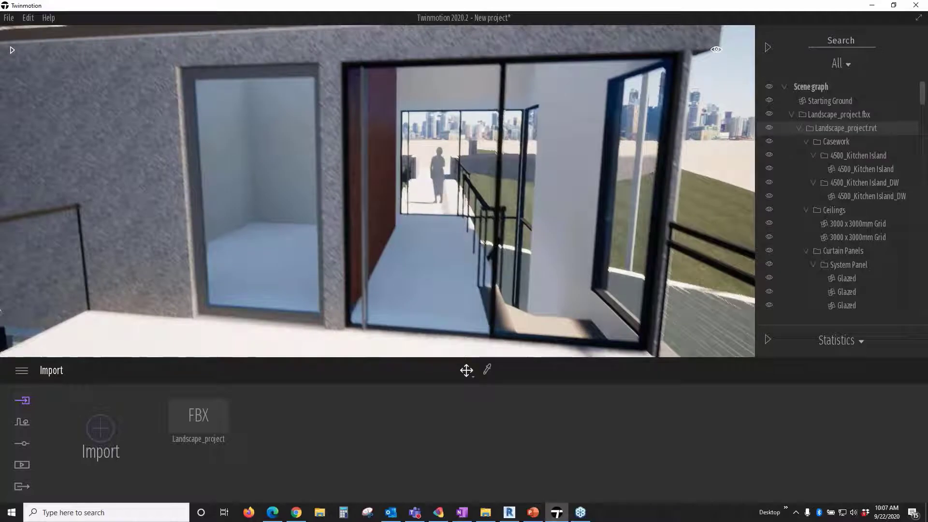
scroll(378, 191, "down", 1)
scroll(456, 266, "up", 1)
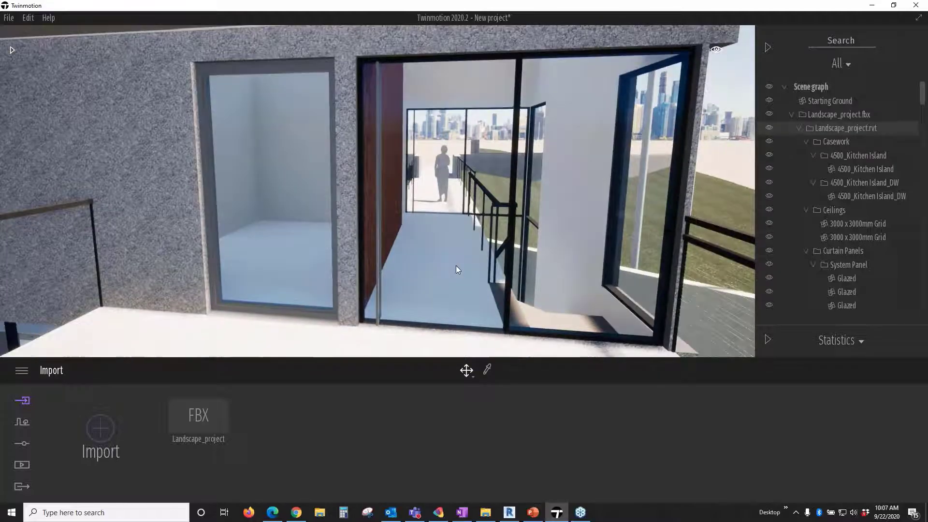
Step: Select the Entrance door container that holds both entrance doors and start Replace object for it
left_click(383, 222)
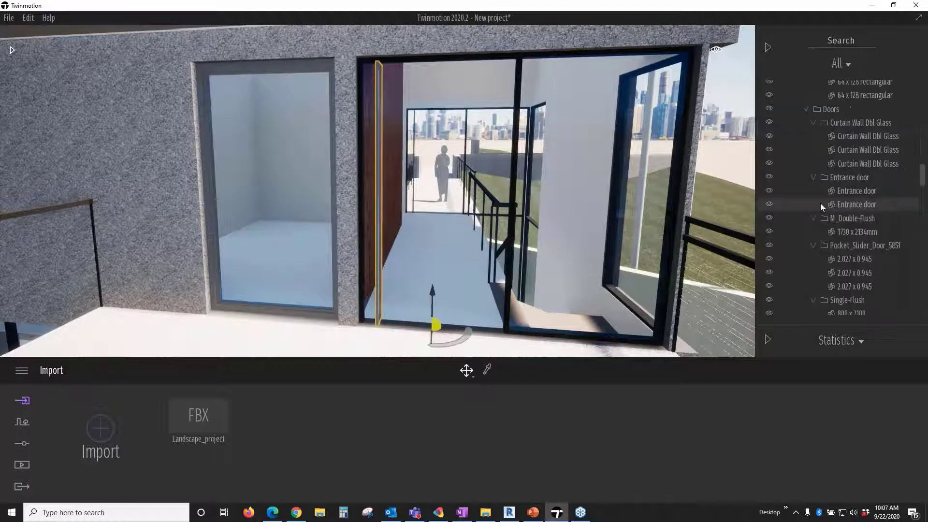
left_click(828, 181)
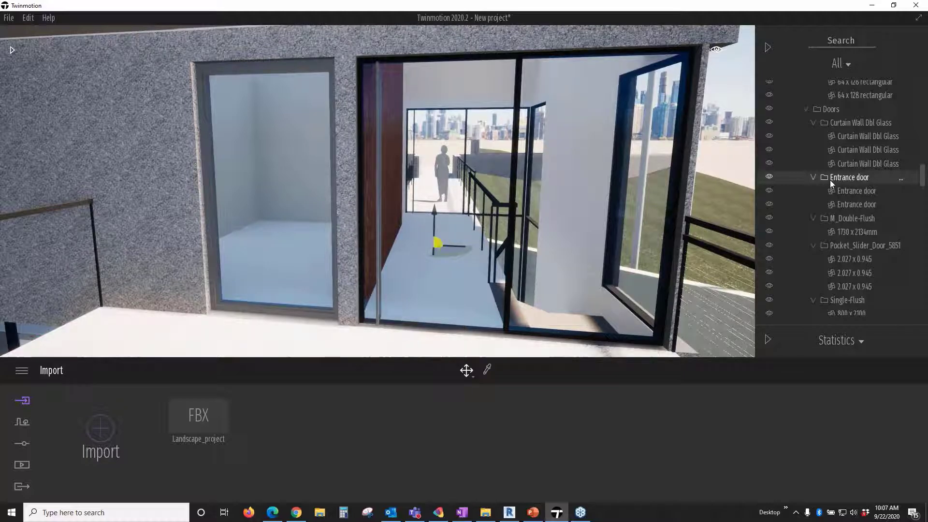
right_click(839, 360)
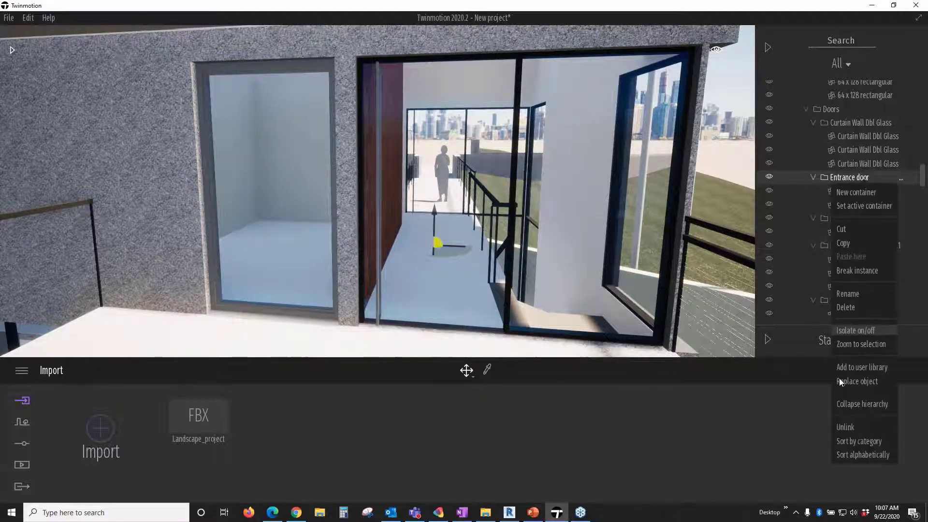
left_click(839, 379)
Step: Bring up the library's rotating doors among the door objects and look through the available models
mouse_move(108, 152)
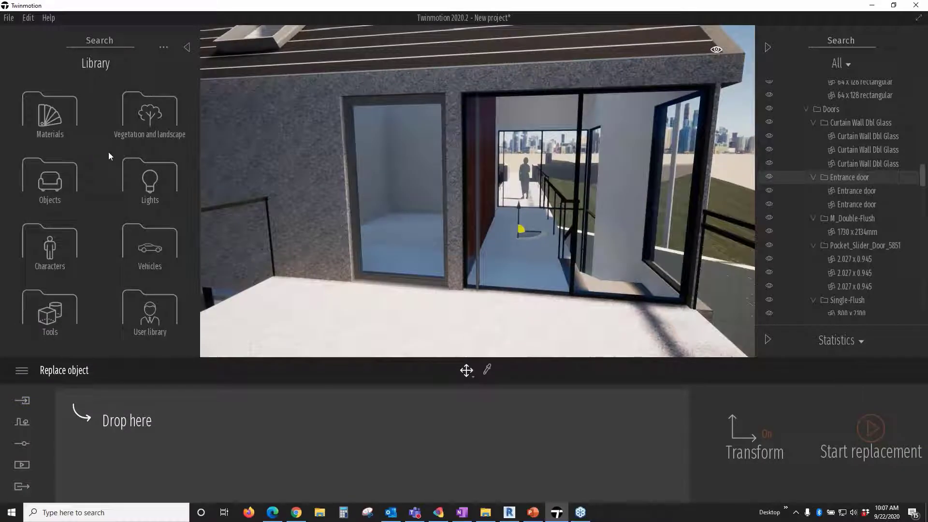
left_click(53, 195)
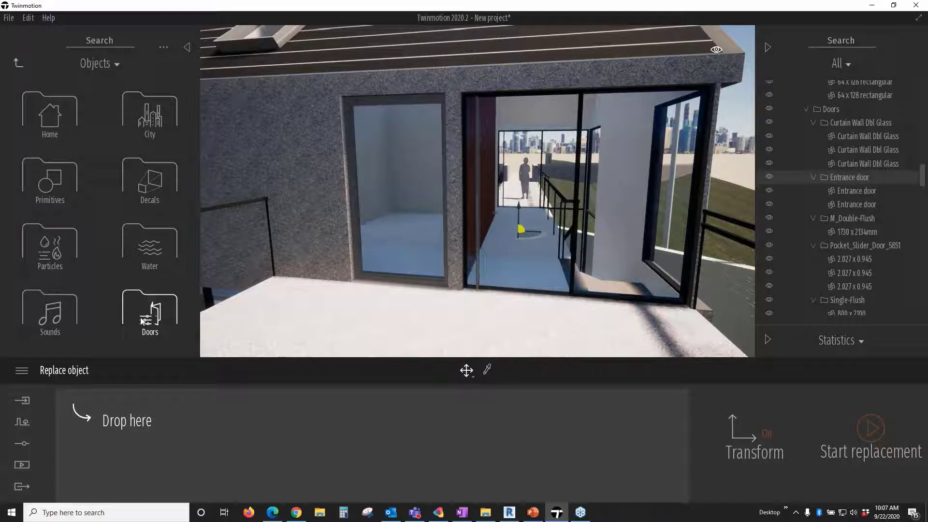
left_click(143, 320)
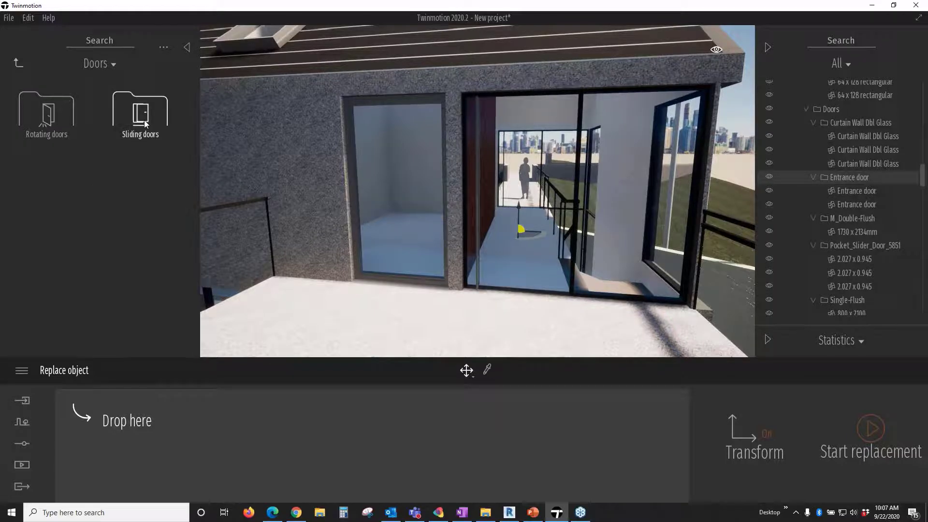
left_click(44, 127)
mouse_move(79, 175)
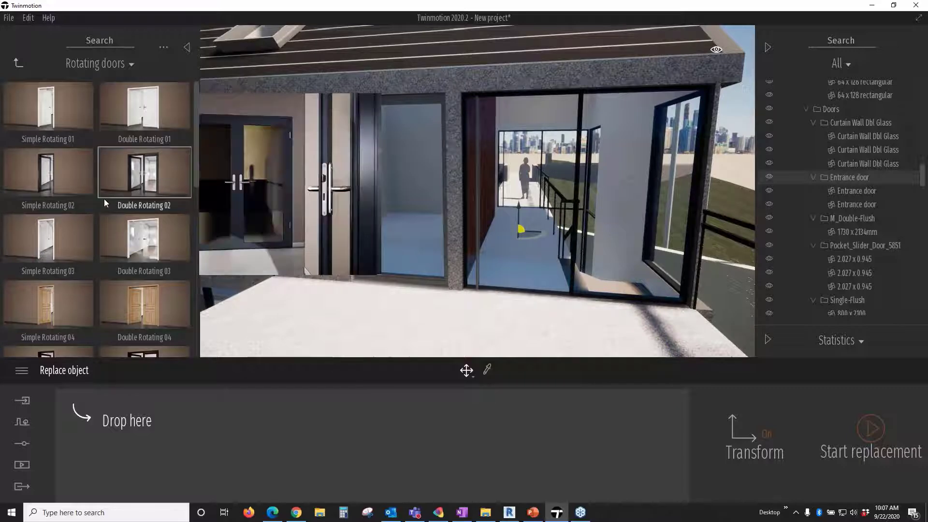
scroll(103, 199, "down", 1)
scroll(103, 201, "down", 1)
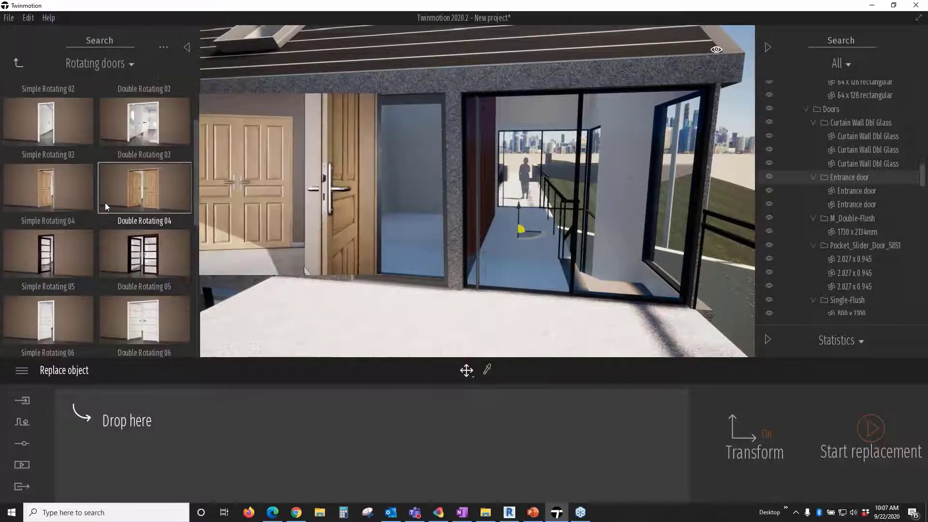
scroll(94, 192, "up", 2)
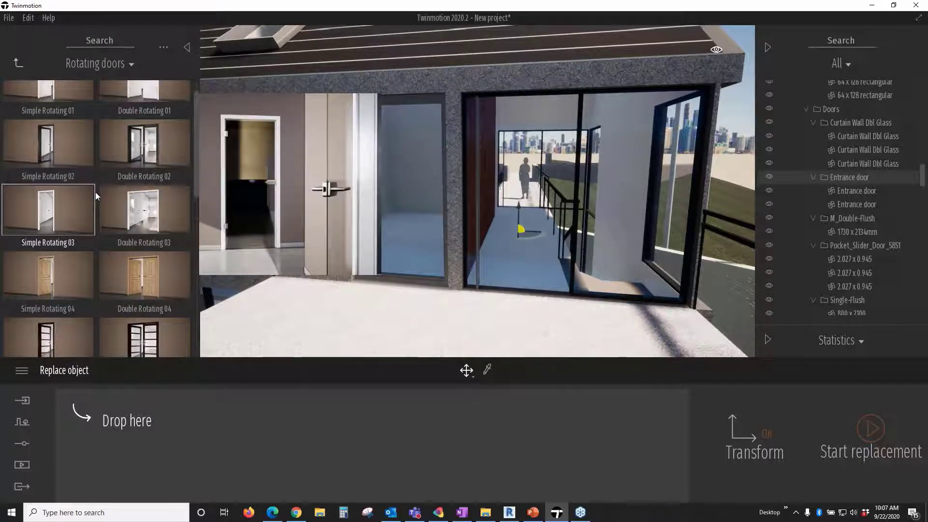
Step: Set Simple Rotating 02 as the replacement object and replace both entrance doors with it
left_click(127, 176)
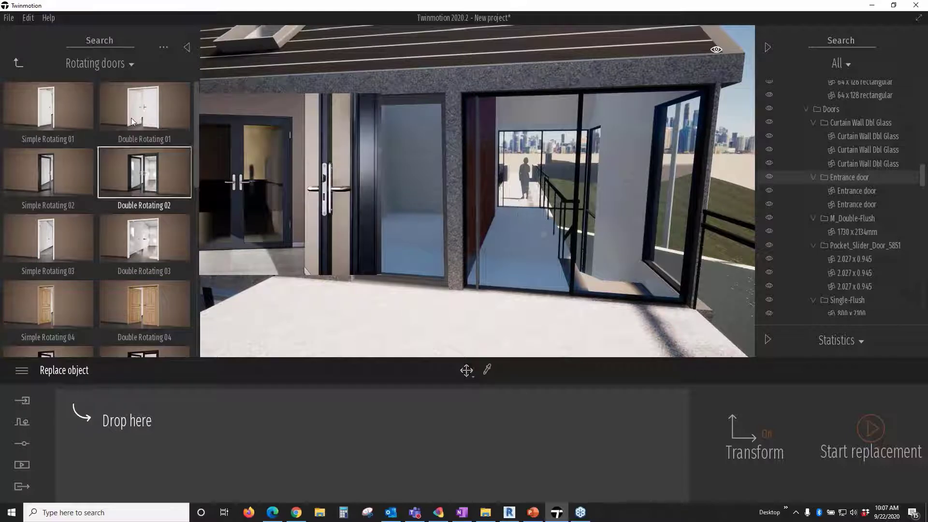
left_click(33, 167)
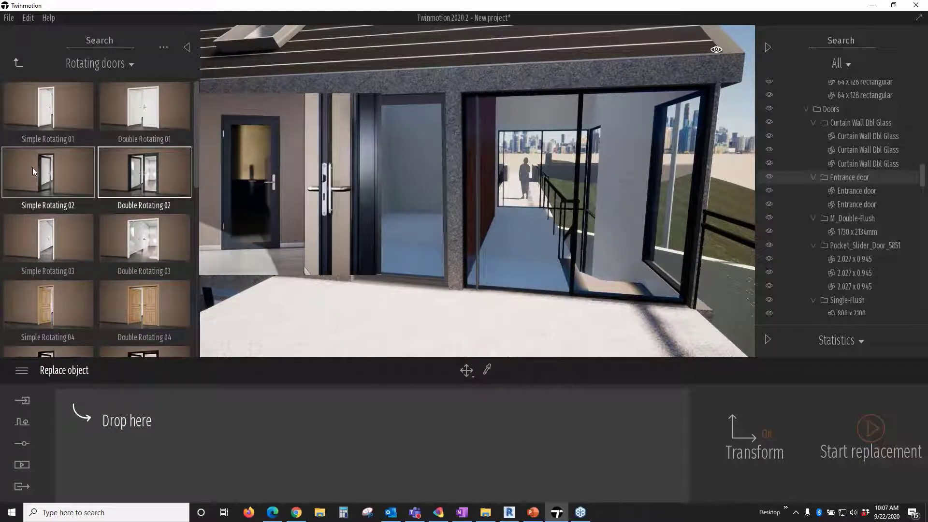
left_click_drag(47, 178, 139, 445)
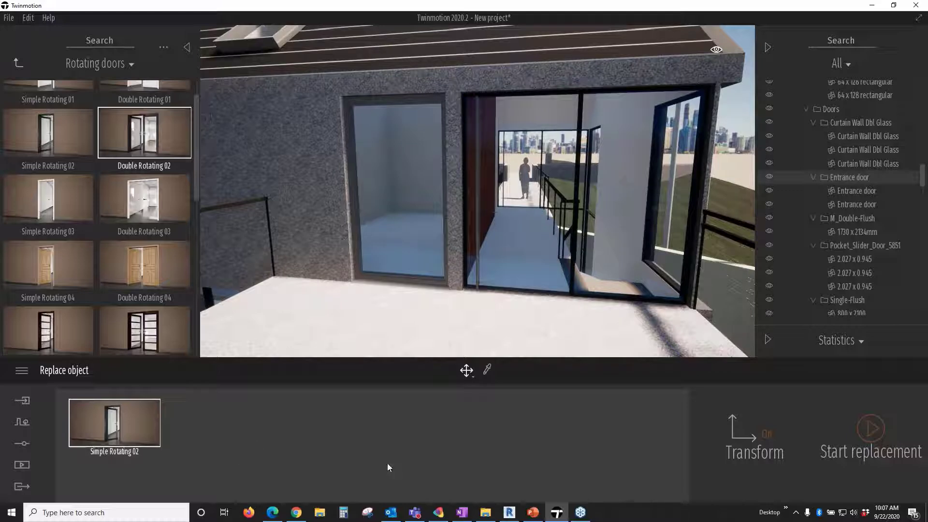
left_click(870, 430)
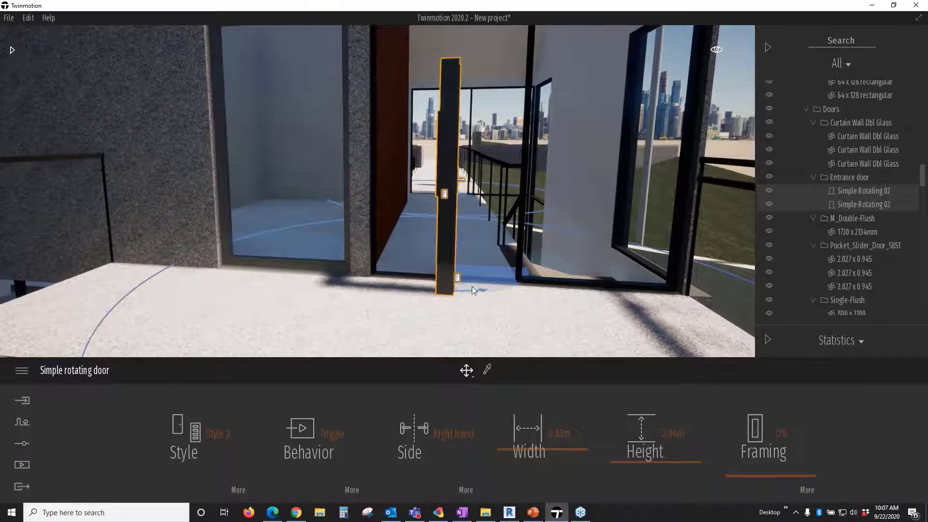
Step: Try to rotate the nearer Simple Rotating 02 door at the glazed entrance by 180 degrees
left_click(450, 266)
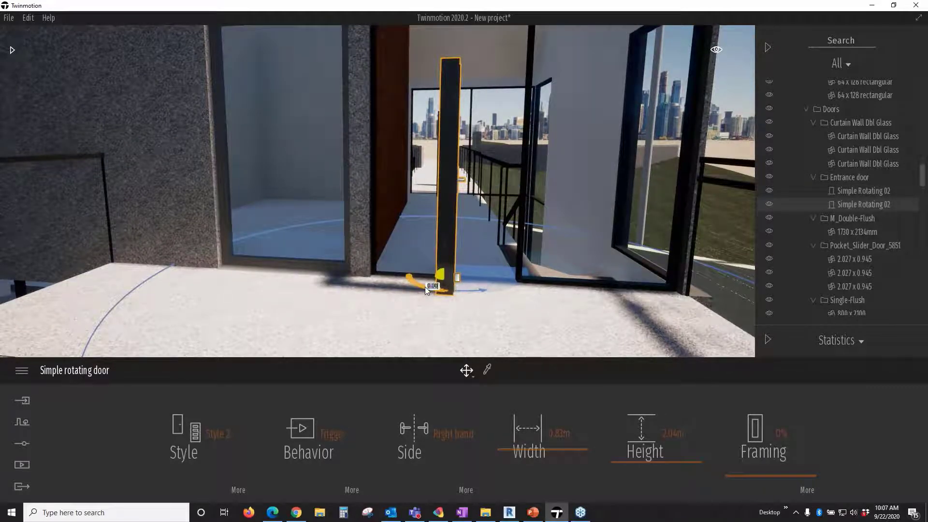
type("180")
key("Return")
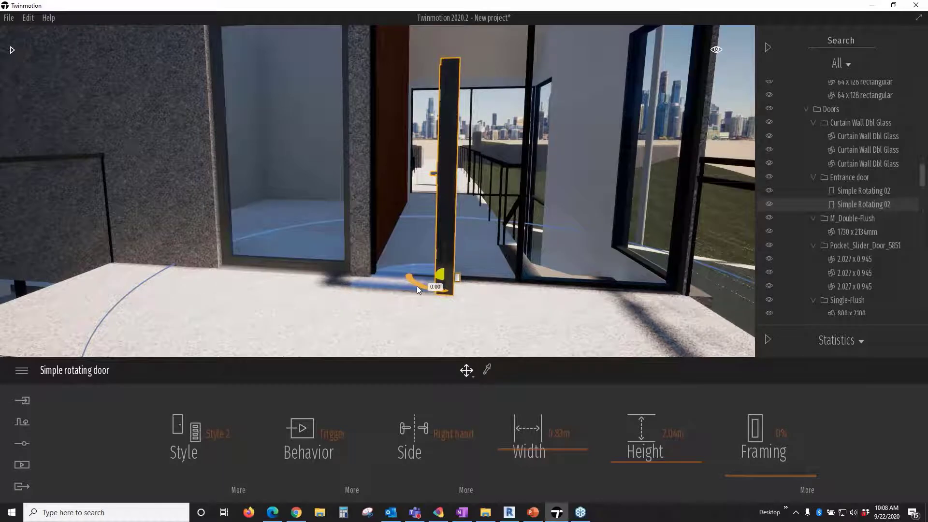
key("Escape")
Step: Rotate the nearer Simple Rotating 02 door so it lies parallel to the glazed entrance wall
left_click(442, 278)
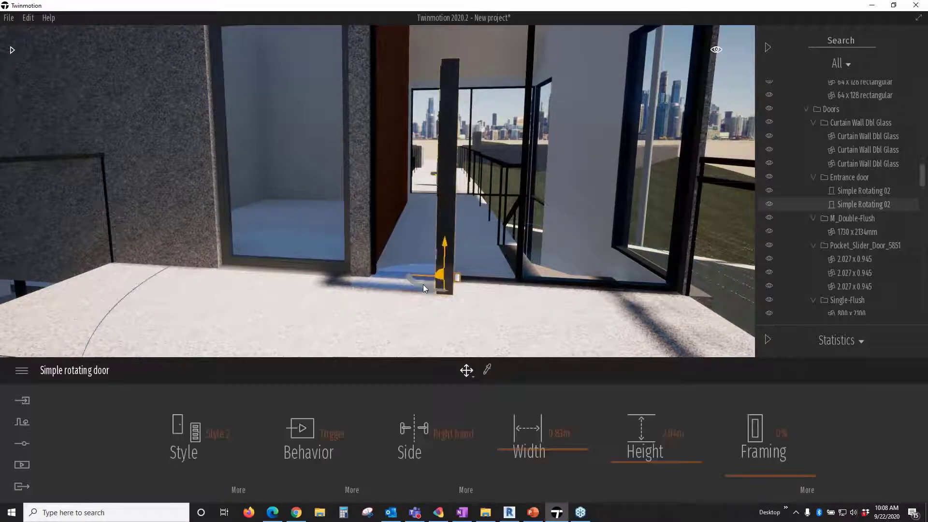
left_click_drag(422, 285, 423, 288)
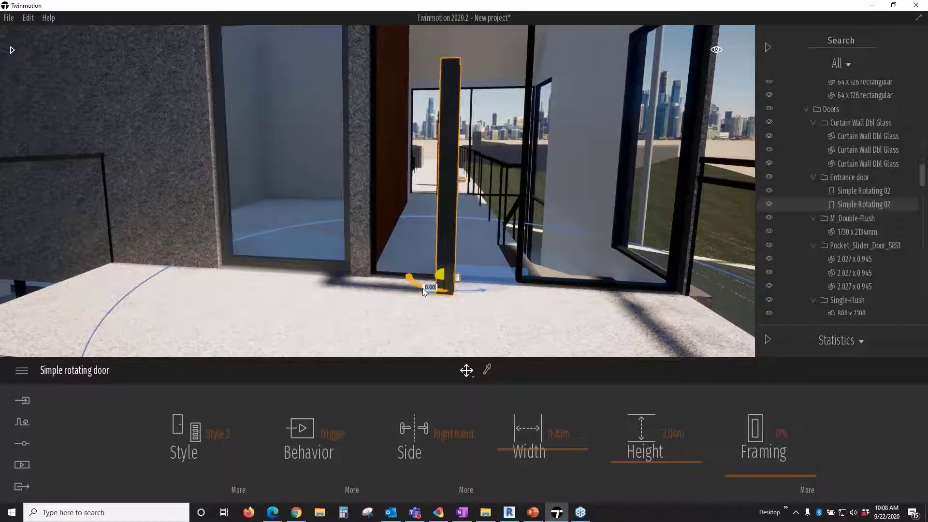
key("Return")
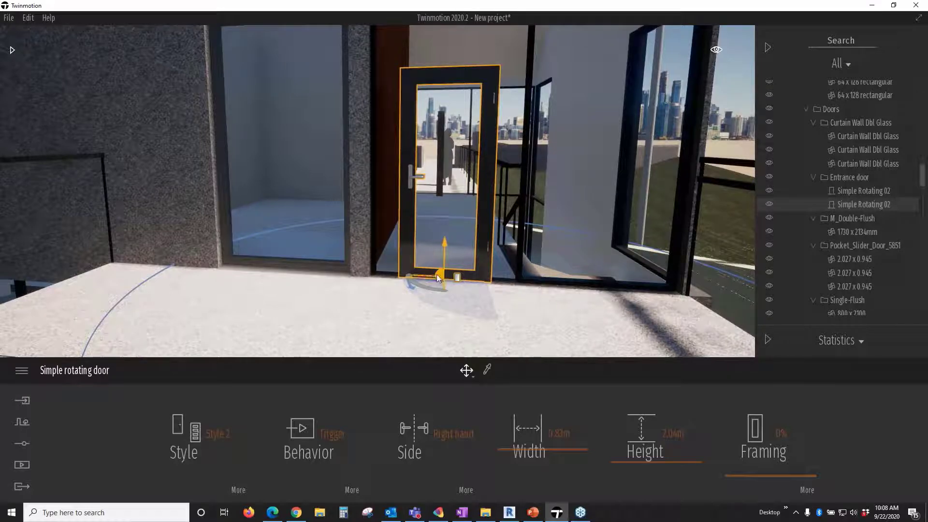
Step: Move the door into the entrance opening so that it fits the frame at 1.35 m wide and 2.60 m high
left_click_drag(434, 268, 448, 294)
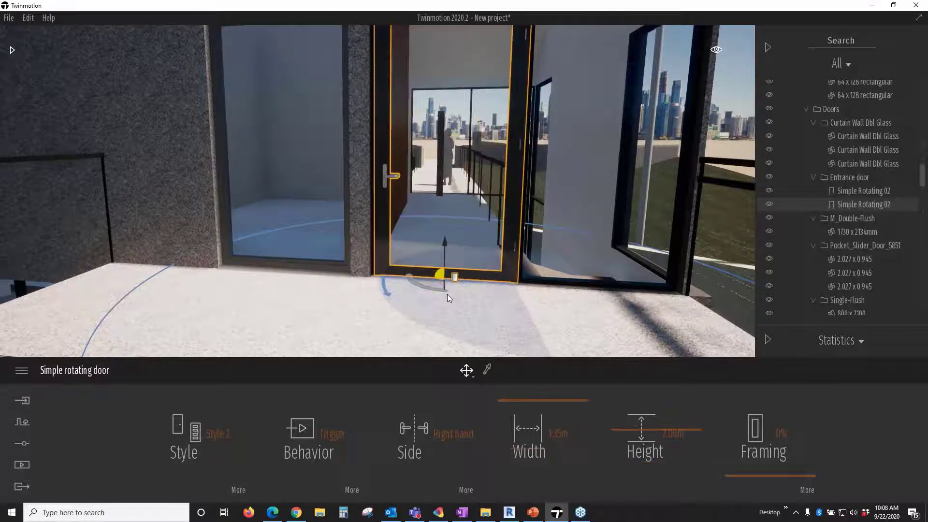
middle_click_drag(447, 294, 451, 316)
left_click(534, 405)
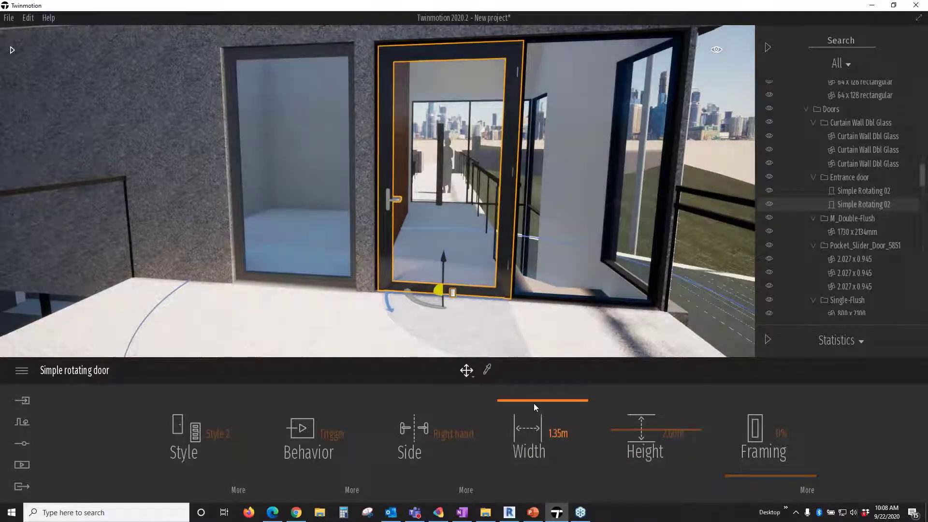
left_click(639, 435)
Step: Change the entrance door's handle to Style 2 in its detailed style settings
left_click(239, 492)
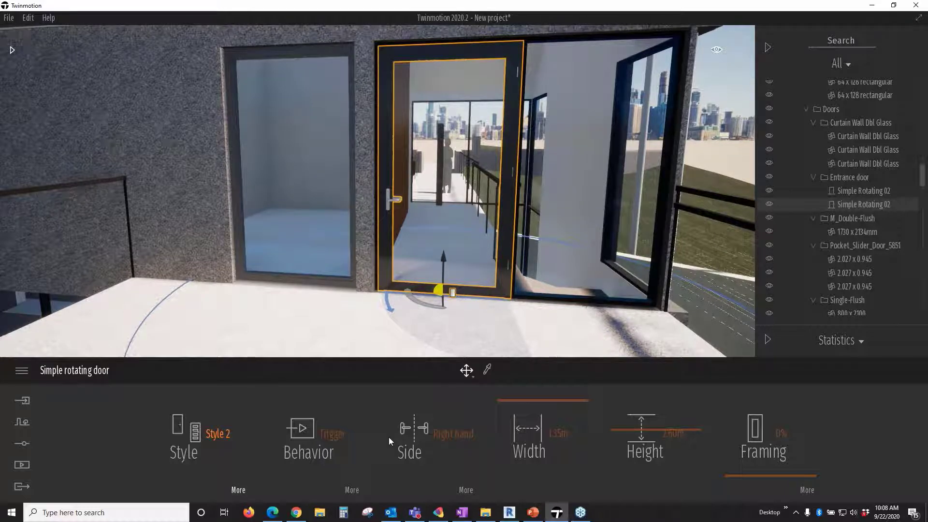
left_click(383, 434)
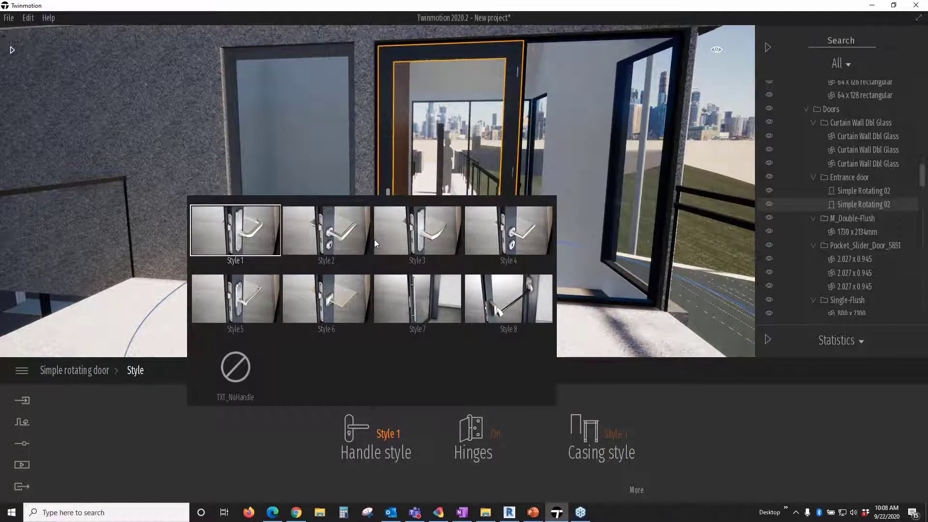
left_click(340, 239)
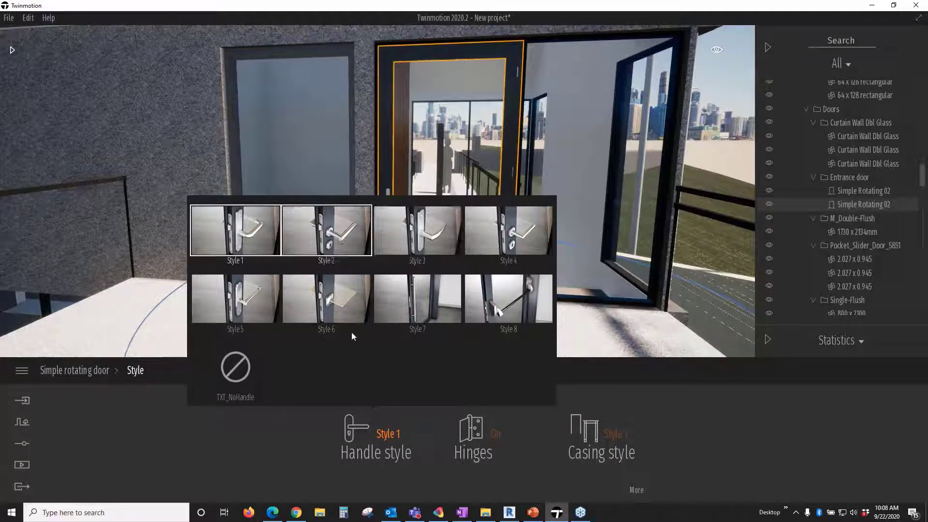
Step: Switch the door's hinges off and on again, and examine the casing dimensions and available casing styles
left_click(496, 434)
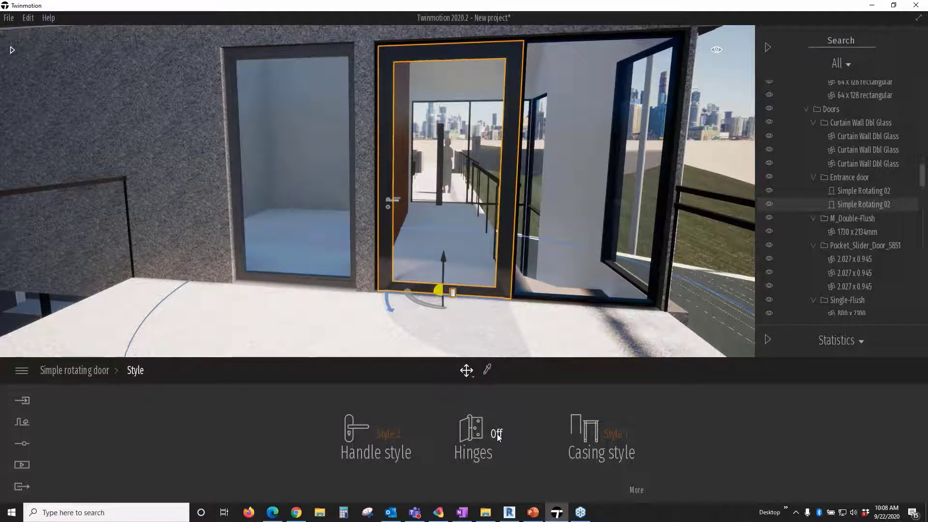
left_click(497, 434)
left_click(636, 491)
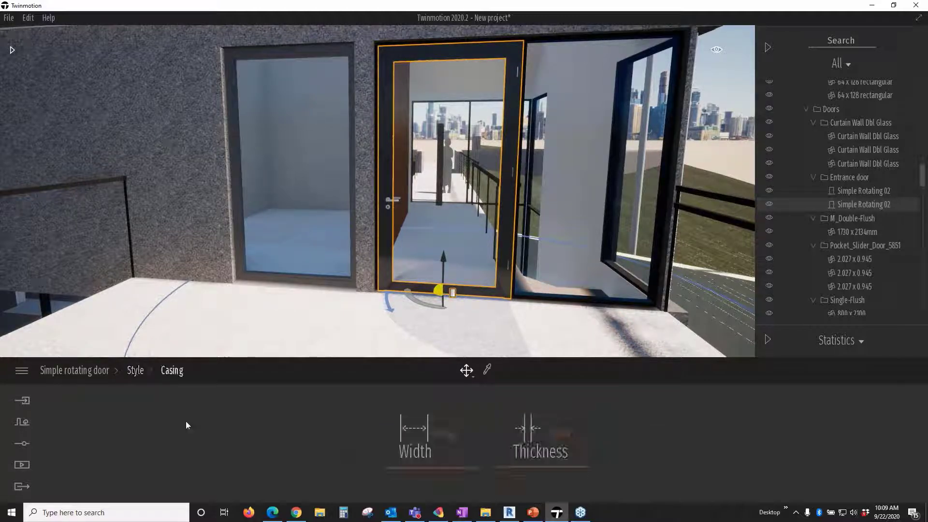
right_click(416, 402)
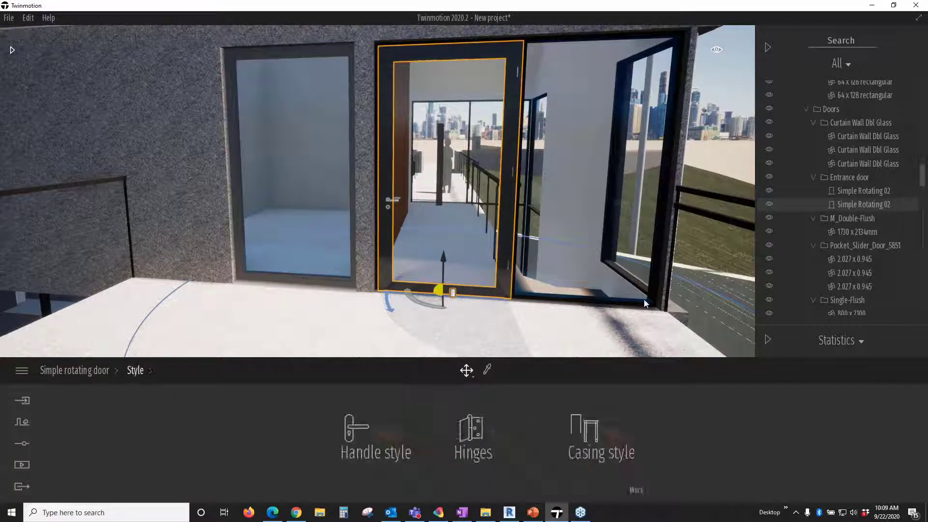
left_click(601, 437)
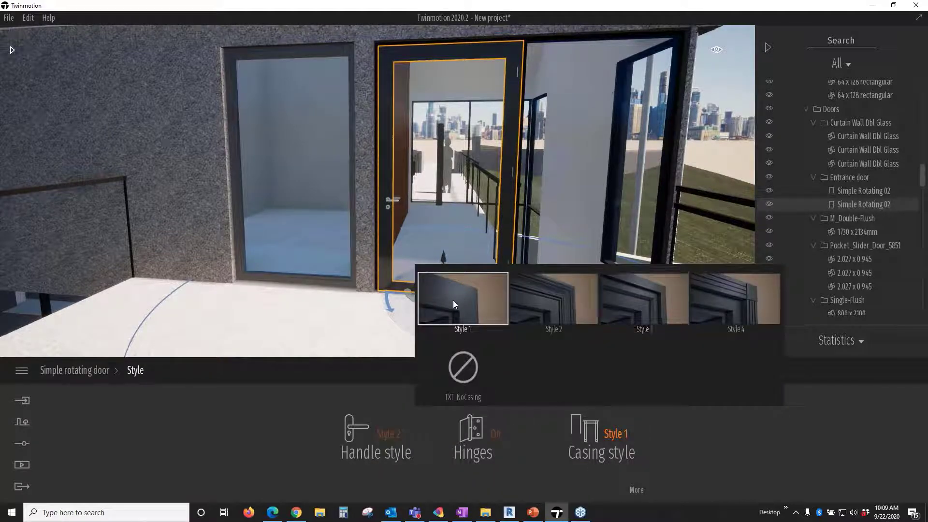
right_click(108, 394)
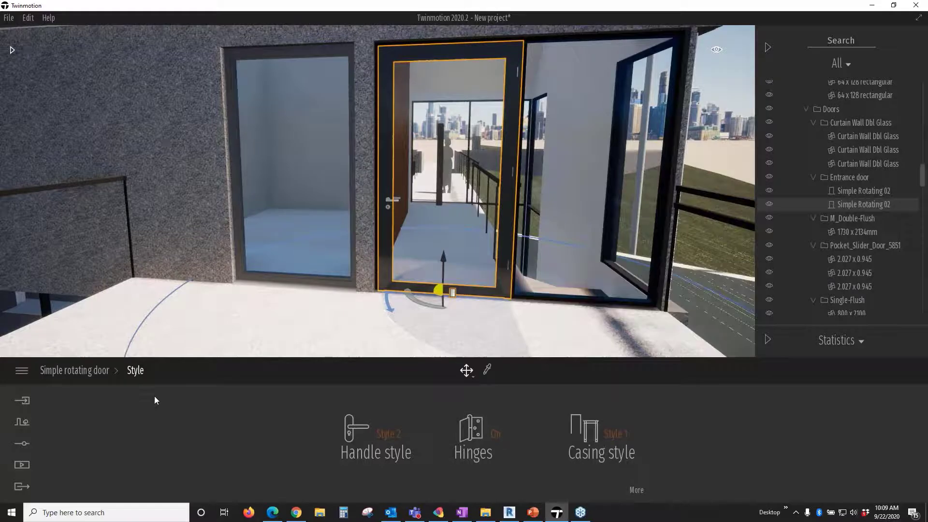
right_click(154, 395)
Step: Look through the door styles offered for the entrance door, keeping Style 2
left_click(213, 432)
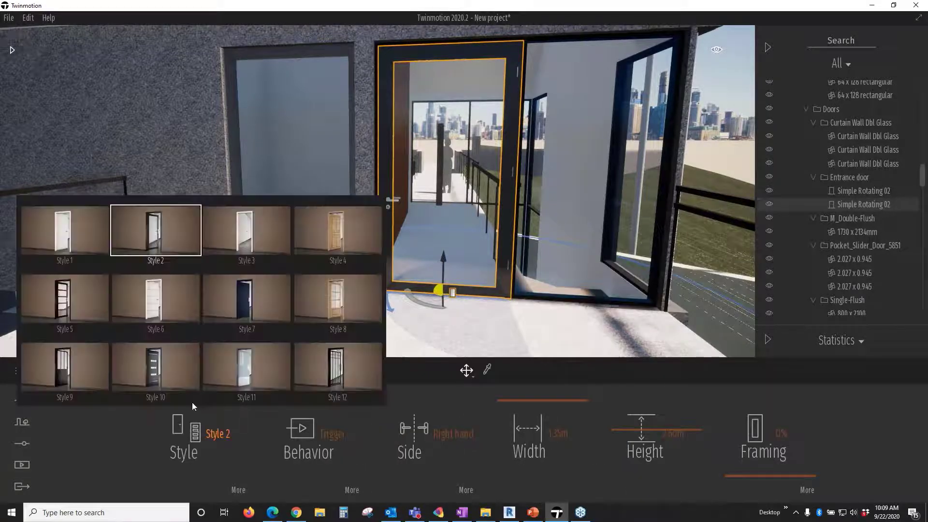
left_click(226, 437)
left_click(225, 438)
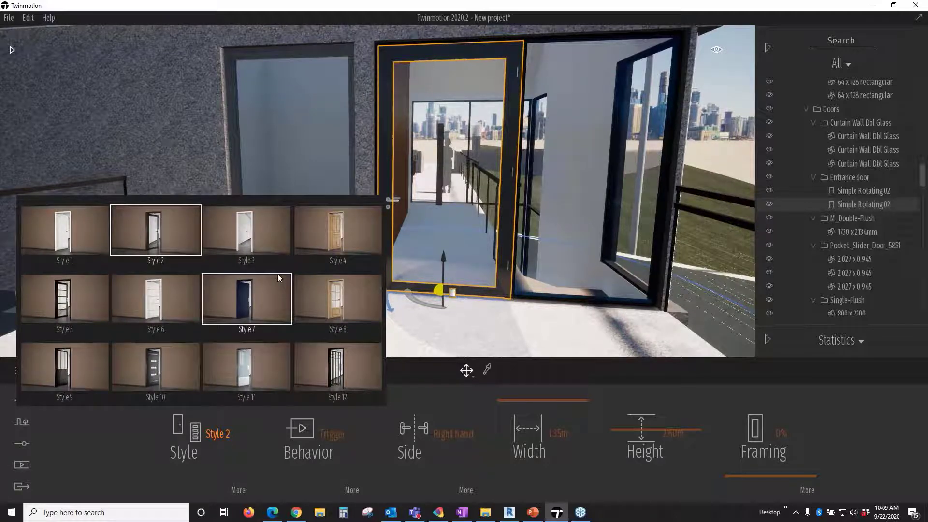
left_click(230, 474)
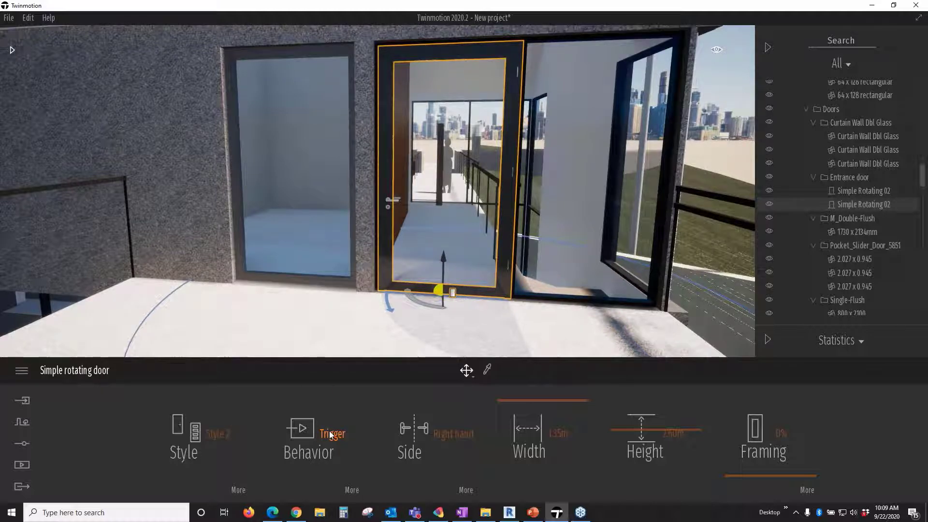
Step: Try the door's Open and Close behaviors, and set the behavior back to Trigger
left_click(331, 435)
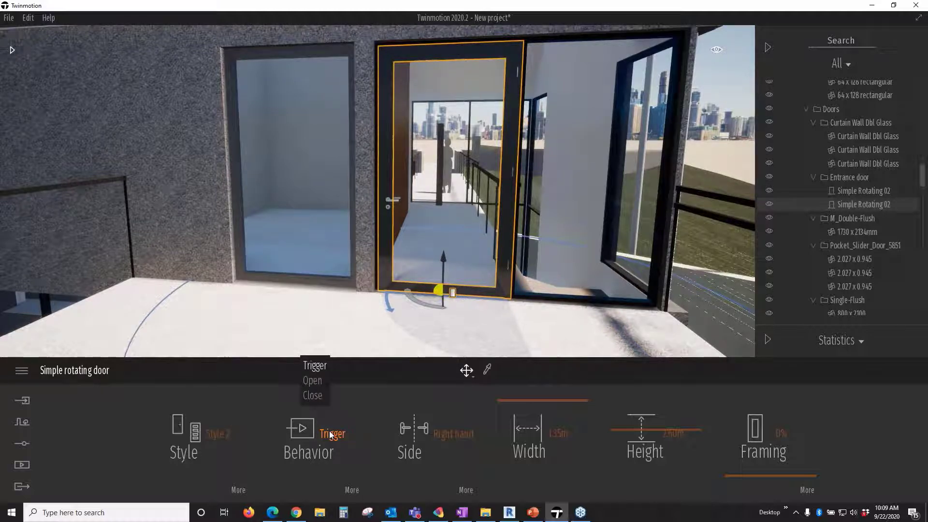
left_click(313, 381)
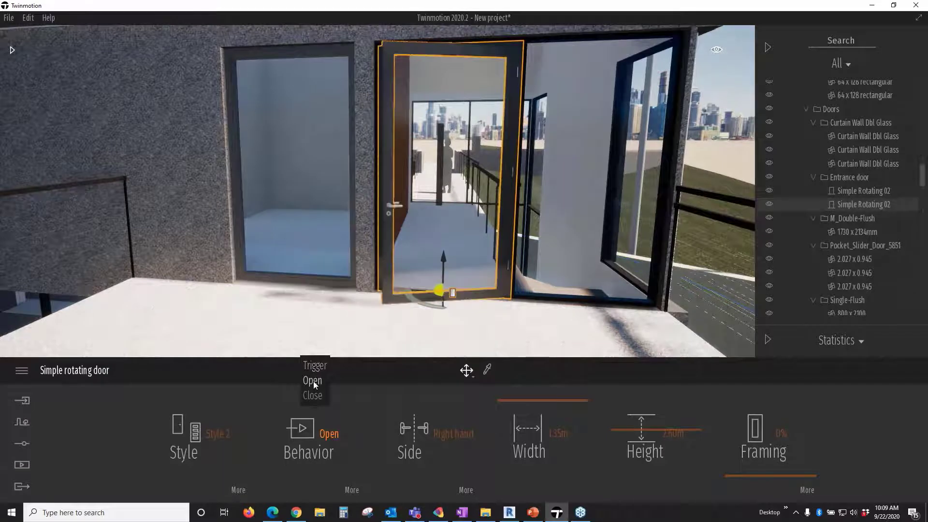
left_click(313, 395)
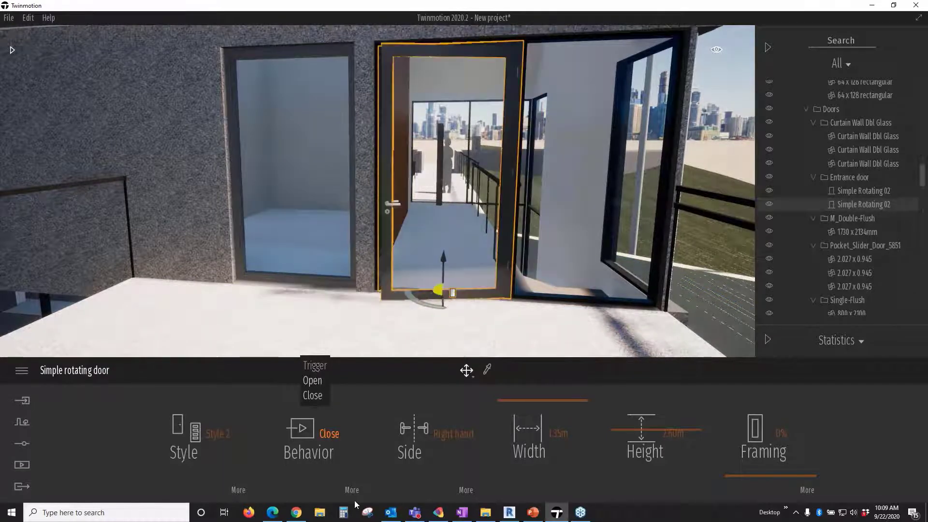
left_click(314, 366)
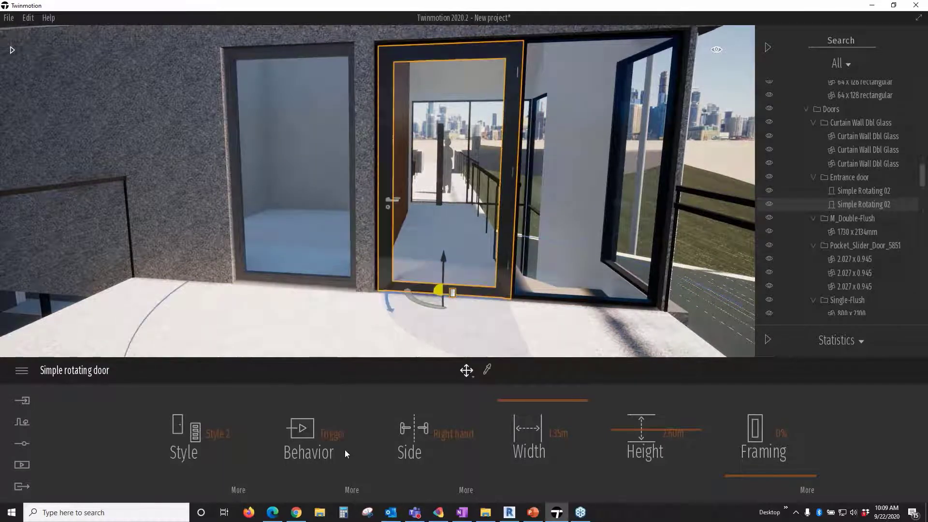
Step: Set the trigger radius of the entrance door to 1.0 m, keeping the Multi trigger type
left_click(345, 450)
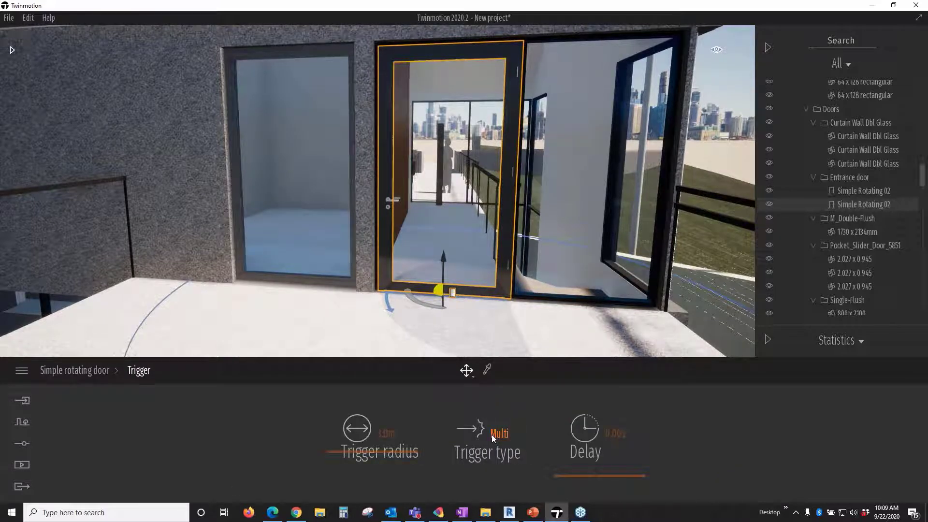
left_click(491, 434)
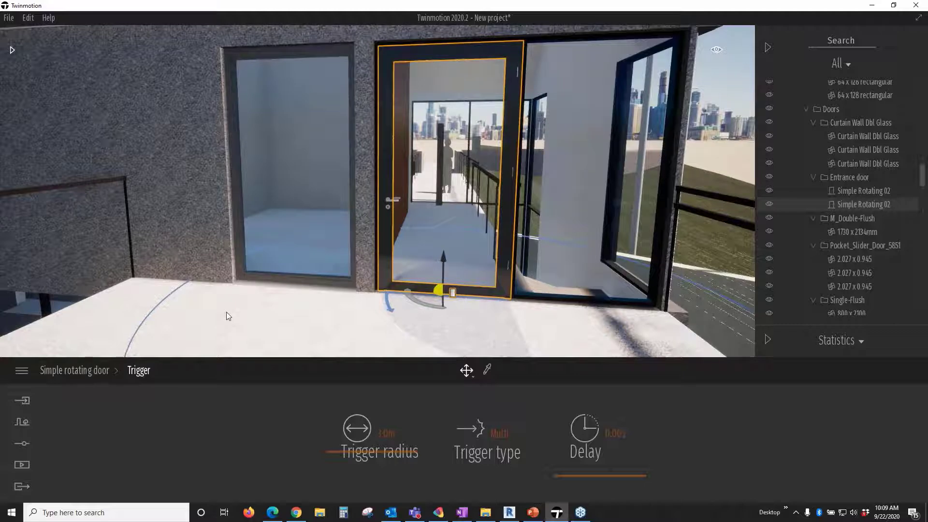
mouse_move(376, 456)
left_mouse_down()
mouse_move(387, 457)
mouse_move(372, 470)
left_mouse_up()
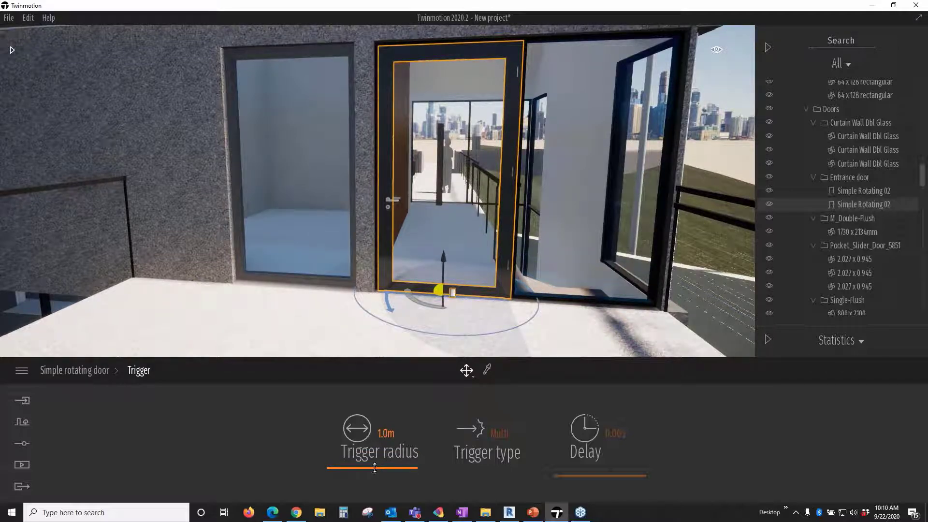
Step: Increase the entrance door's trigger radius to 2.0 m and return to the door's main settings
mouse_move(375, 468)
left_mouse_down()
mouse_move(384, 460)
mouse_move(361, 459)
left_mouse_up()
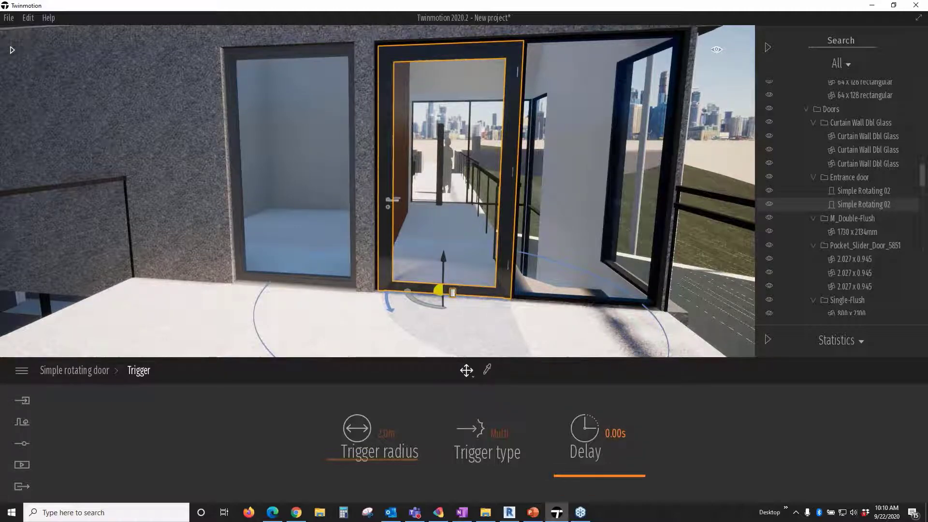
left_click(80, 371)
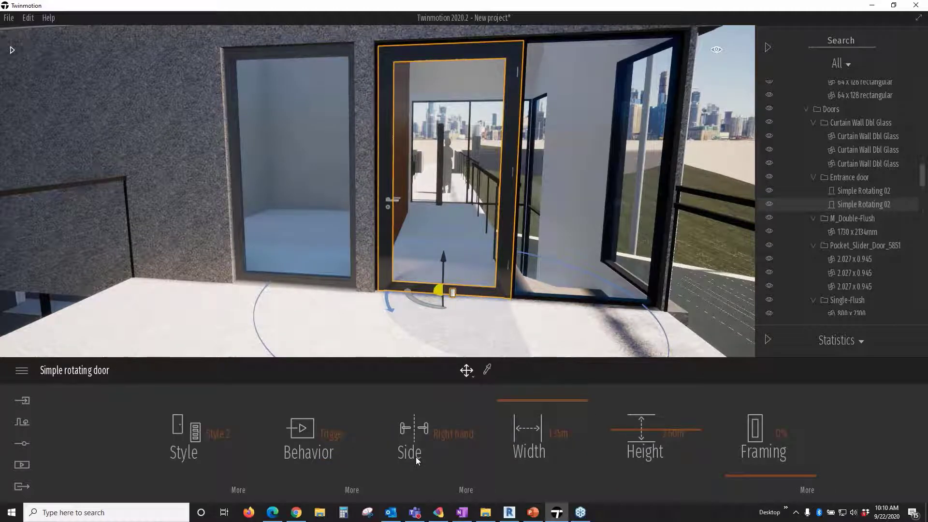
Step: Set the entrance door's side to Left hand and its opening position to Outward
left_click(444, 435)
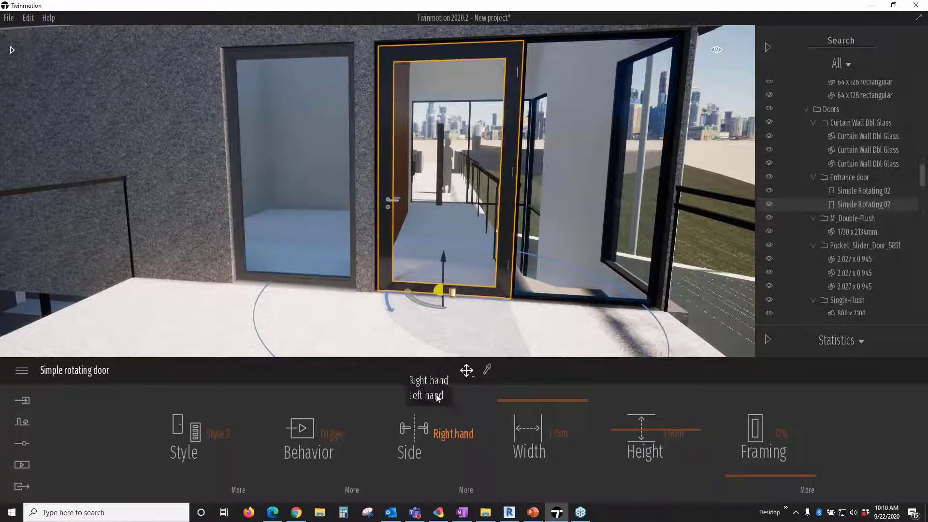
left_click(437, 397)
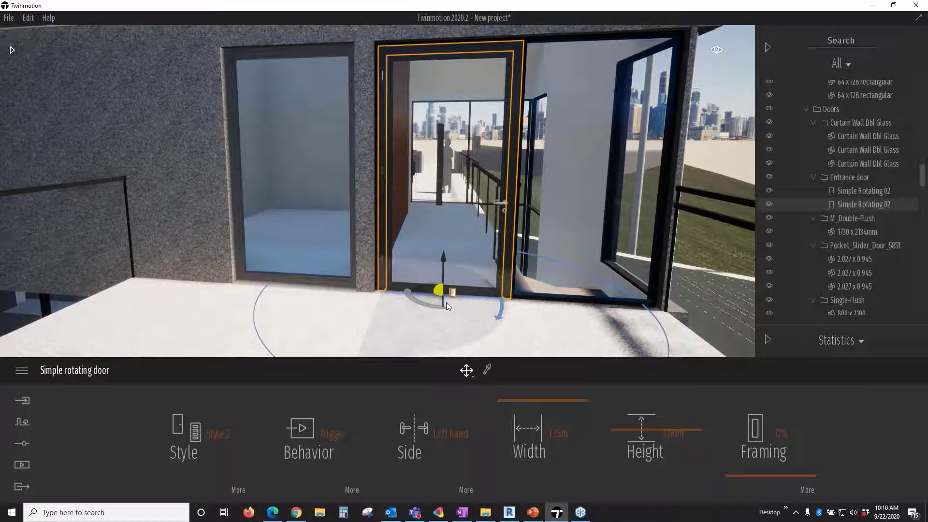
left_click(466, 490)
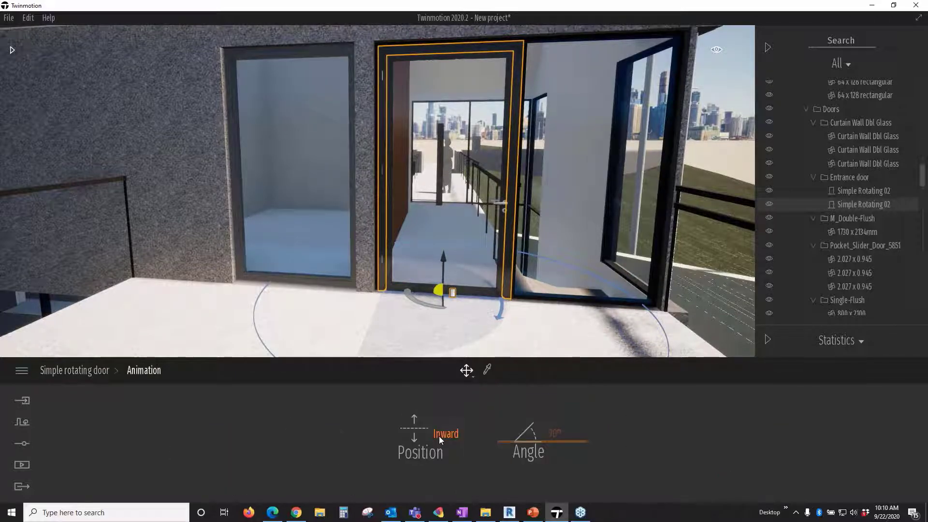
left_click(443, 259)
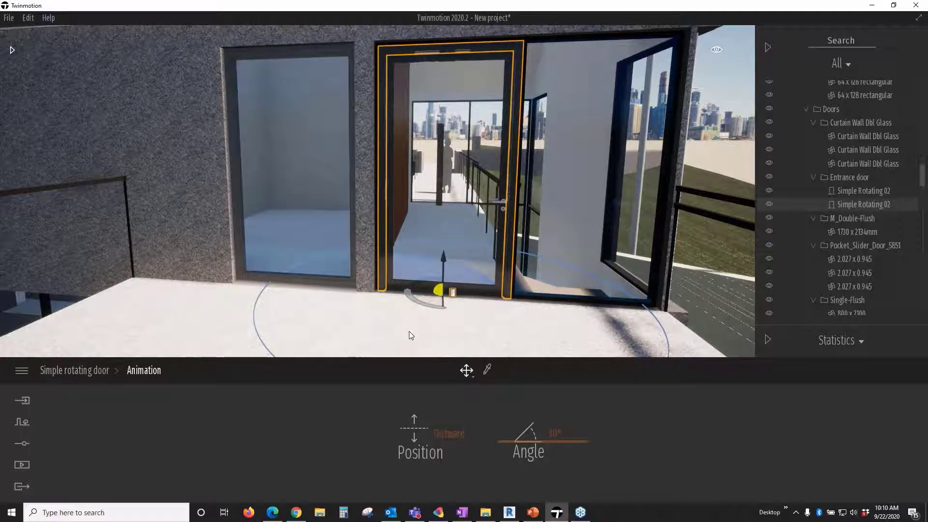
Step: Test the entrance door's automatic trigger by repeatedly approaching the door and backing away from it
left_click_drag(501, 307, 537, 242)
key("w")
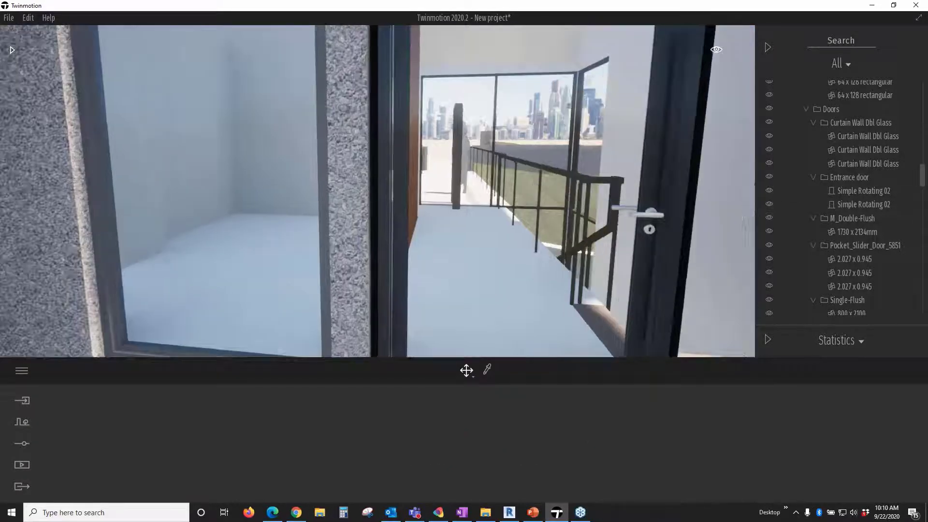
key("s")
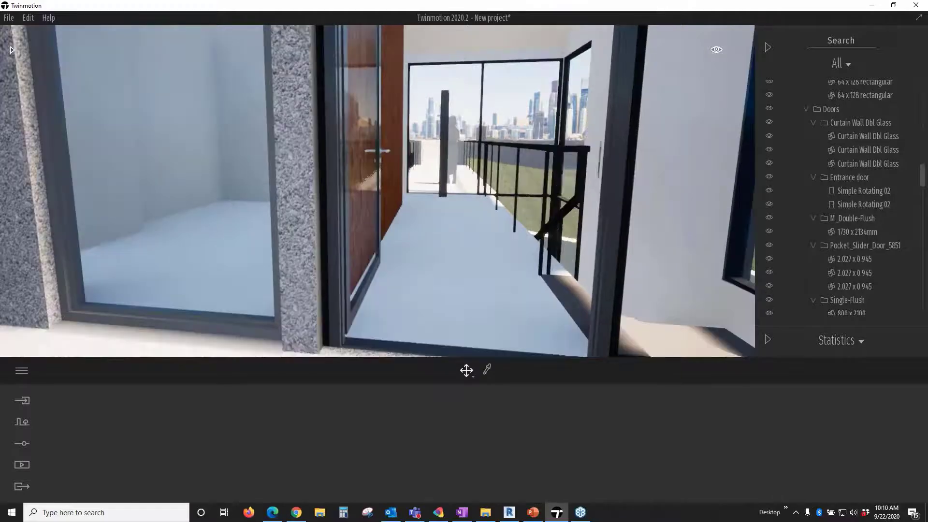
key("s")
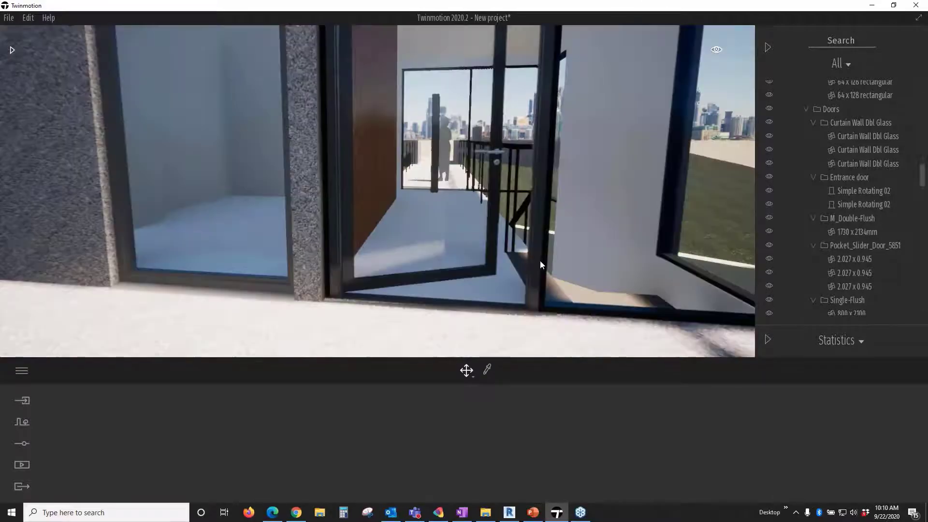
key("s")
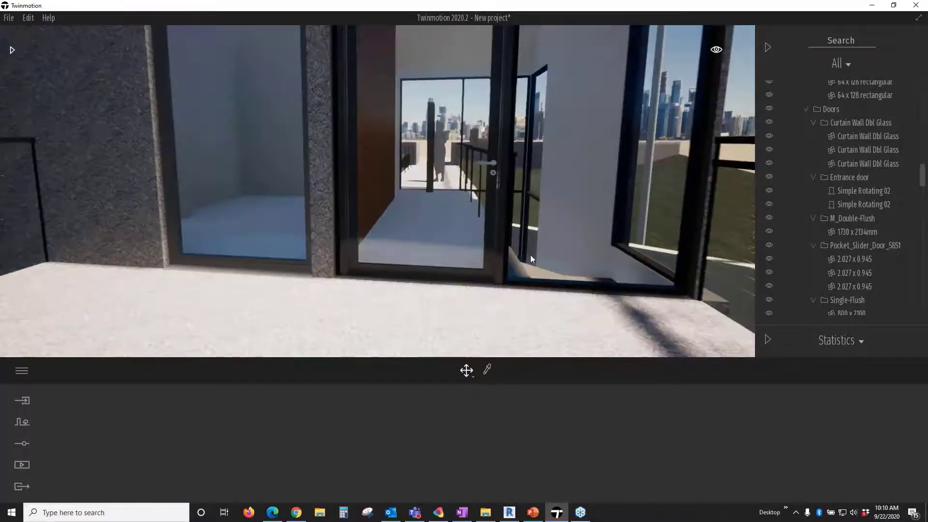
key("s")
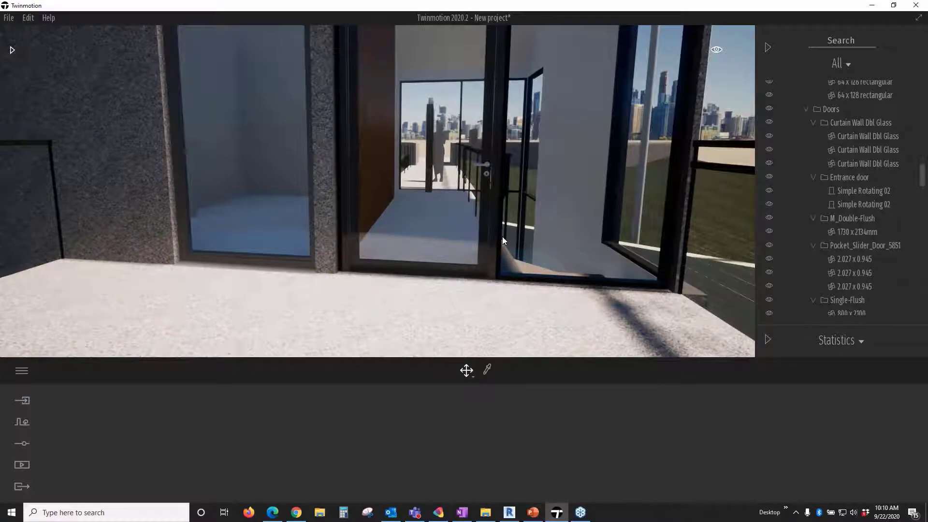
key("s")
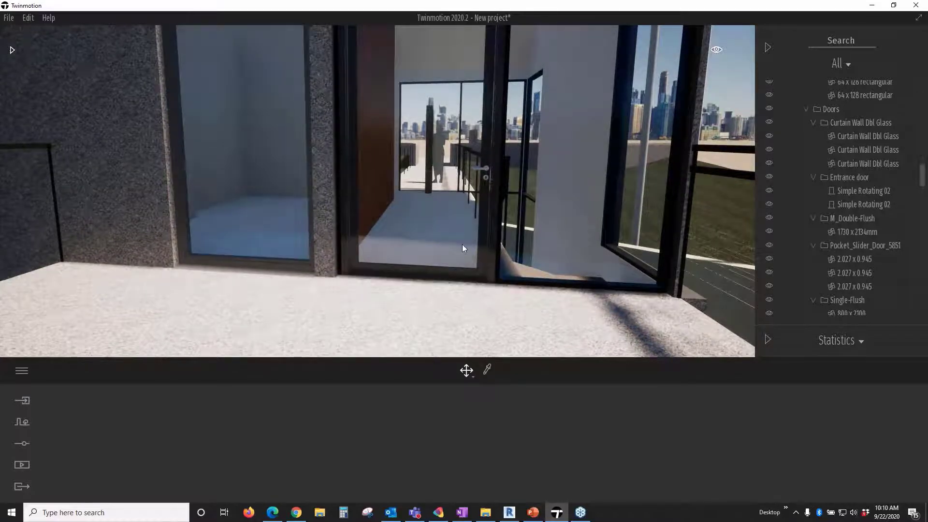
scroll(454, 237, "up", 2)
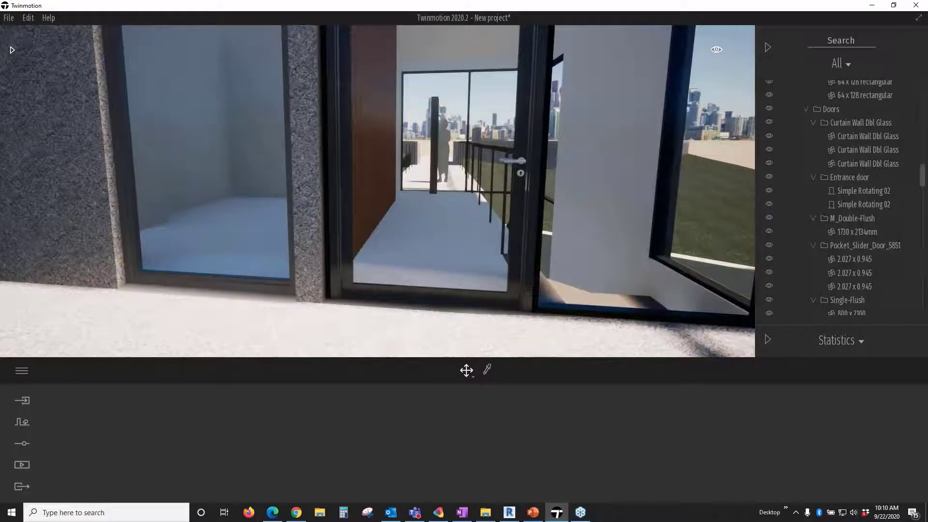
scroll(455, 237, "up", 2)
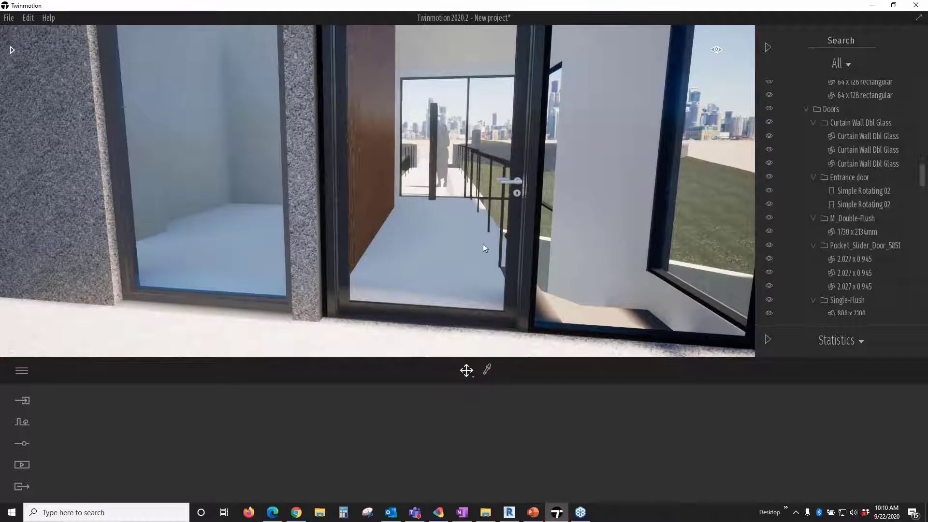
scroll(483, 243, "up", 5)
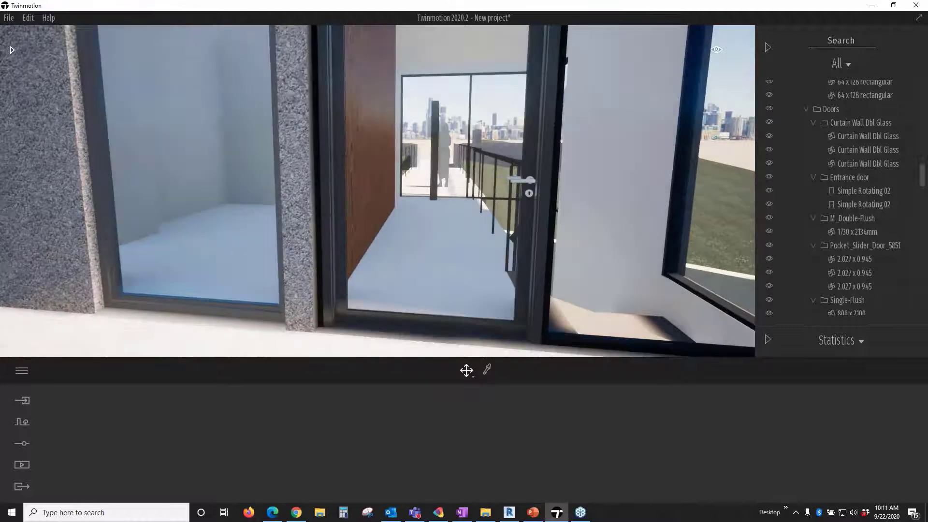
scroll(460, 141, "up", 3)
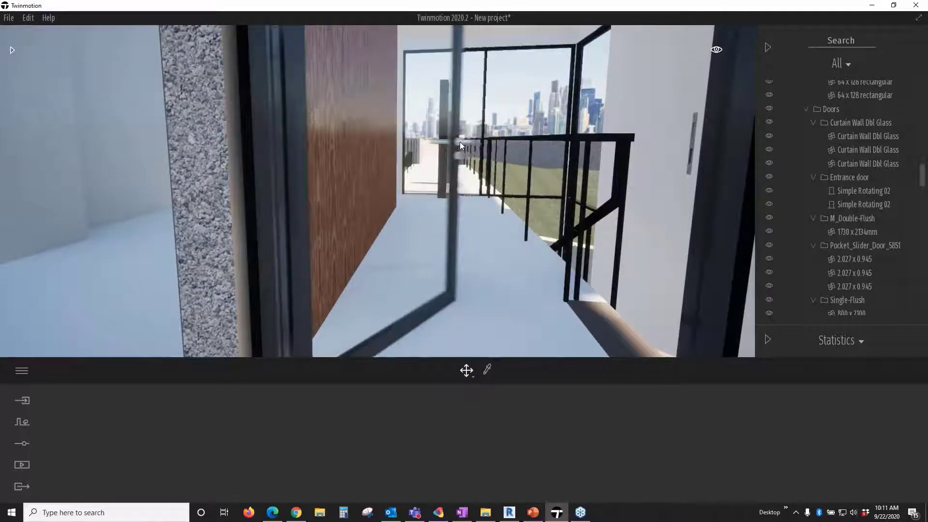
scroll(490, 153, "up", 3)
Step: Select the misaligned rotating door at the far end of the hallway and snap it into the glazed frame's opening
middle_click_drag(489, 154, 468, 296)
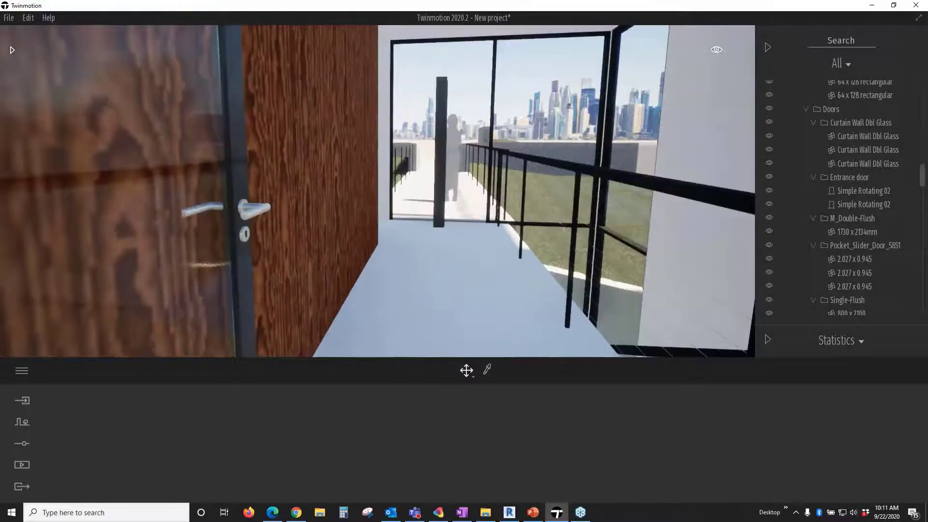
scroll(460, 320, "up", 2)
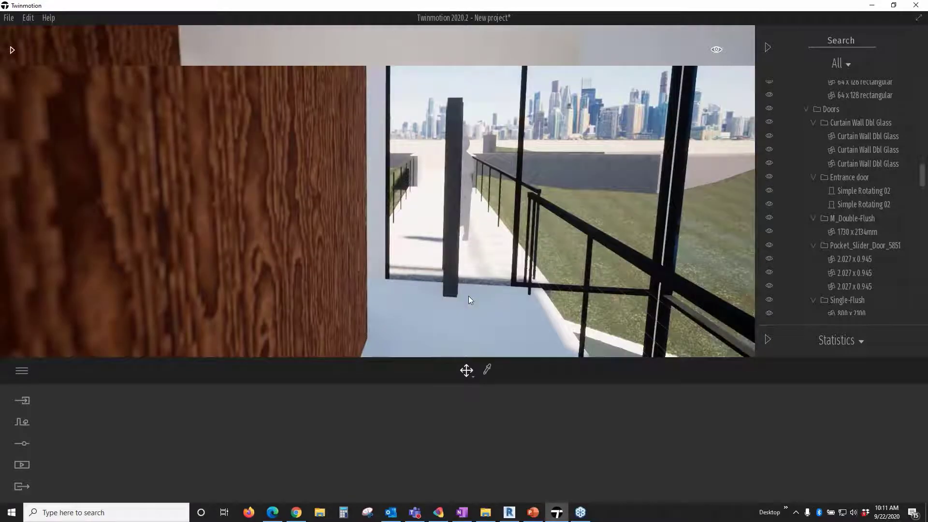
left_click(468, 296)
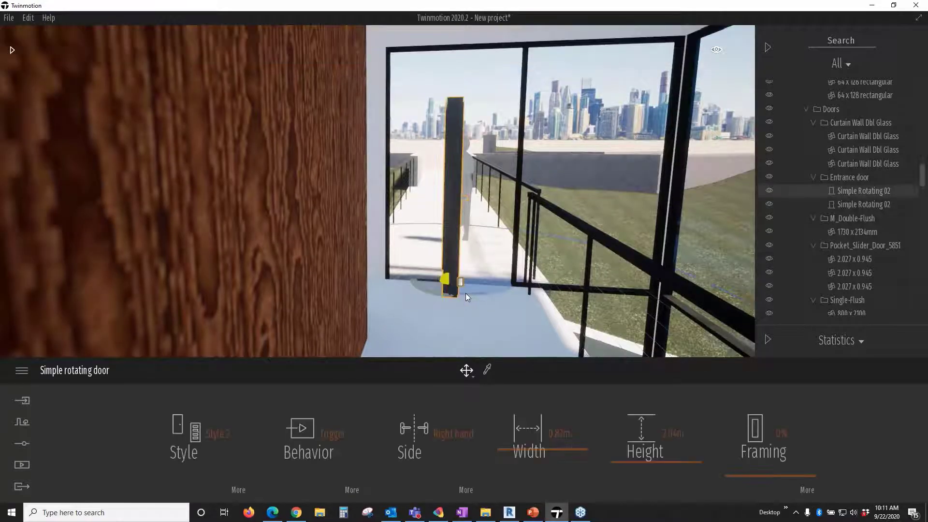
left_click(459, 277)
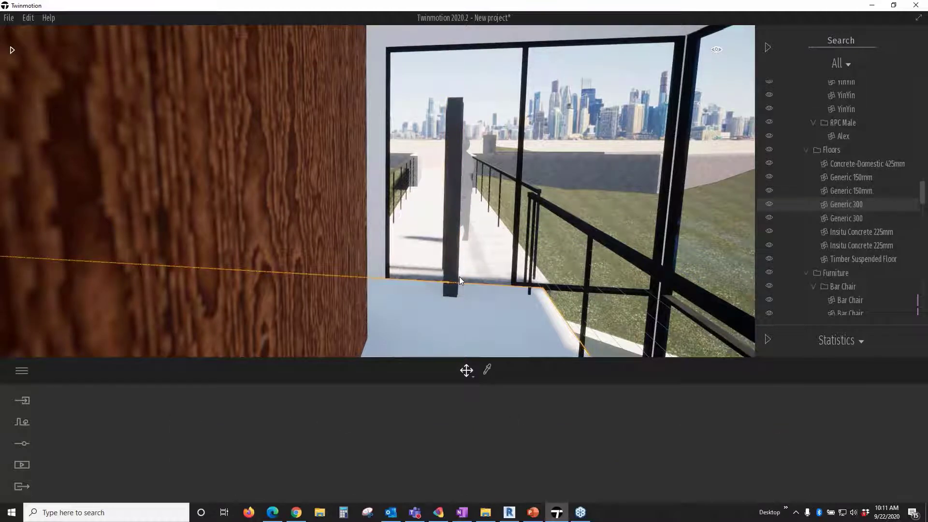
left_click(451, 289)
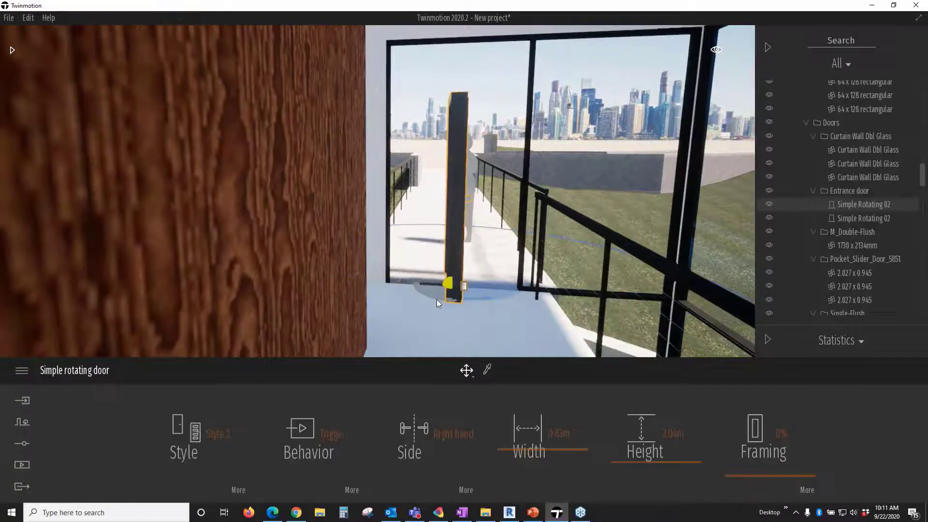
scroll(436, 303, "up", 2)
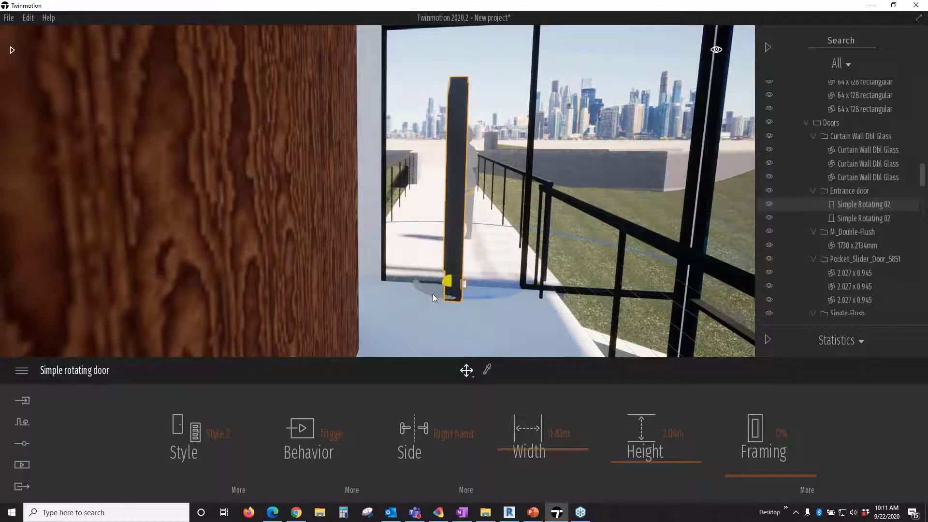
left_click_drag(447, 281, 445, 282)
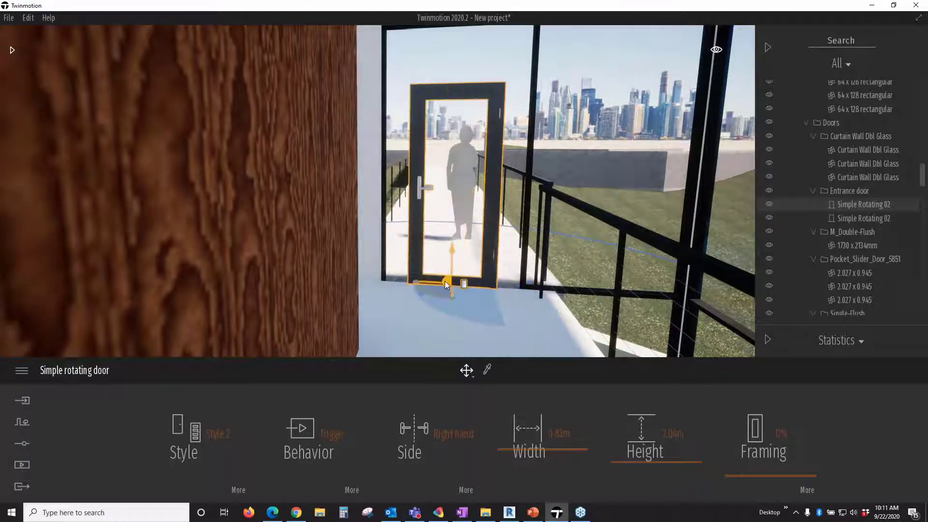
left_click(443, 282)
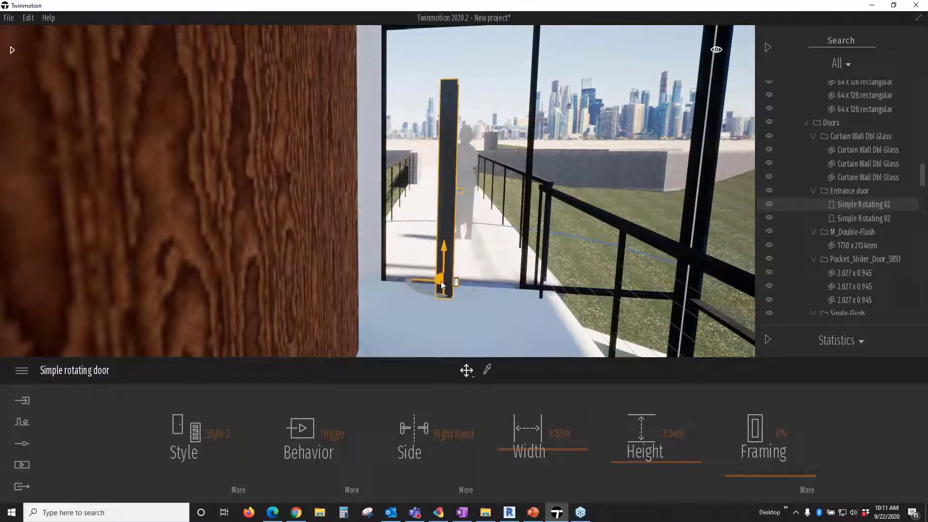
left_click(450, 280)
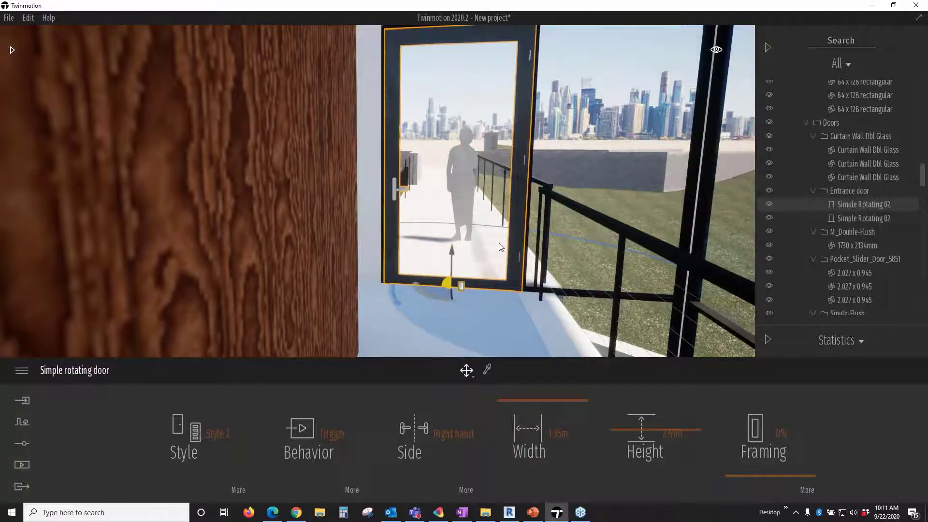
Step: Test the trigger of the door at the hallway's far end by moving up to it and back
scroll(503, 244, "up", 1)
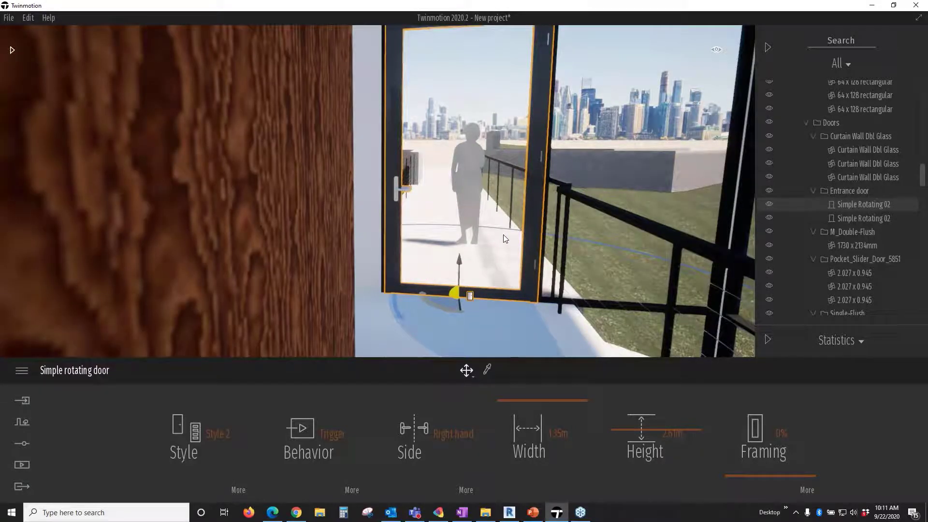
middle_click_drag(503, 239, 481, 193)
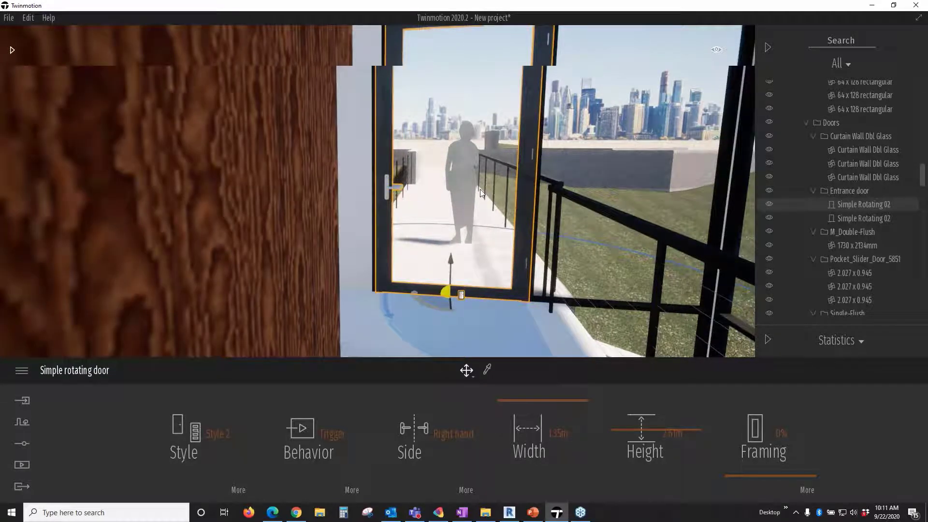
scroll(553, 192, "up", 1)
key("Escape")
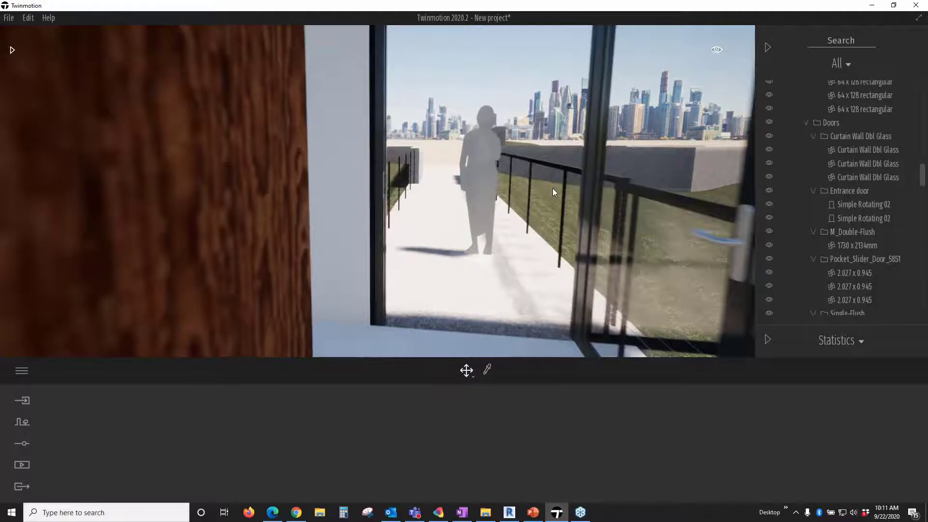
scroll(553, 189, "down", 2)
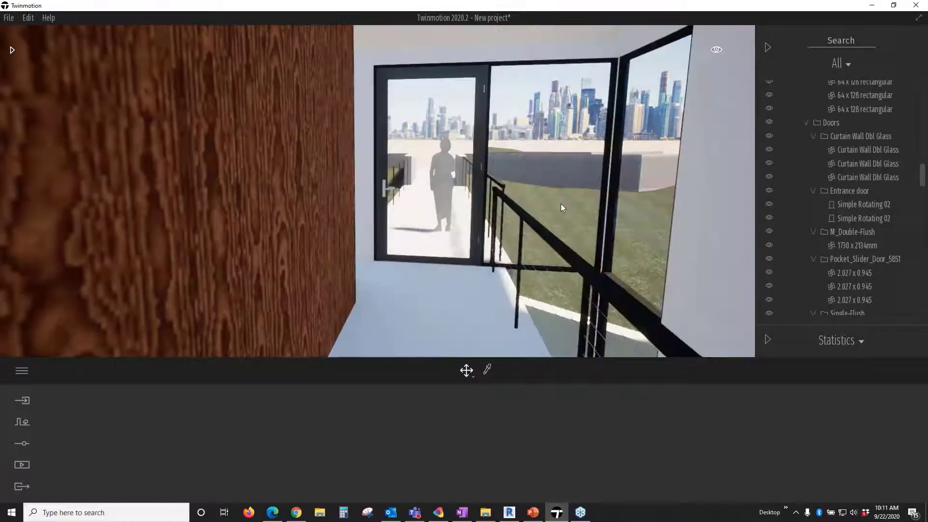
Step: Back out of the building and check the entrance door's opening and closing by approaching it again from outside
left_click_drag(561, 208, 427, 236)
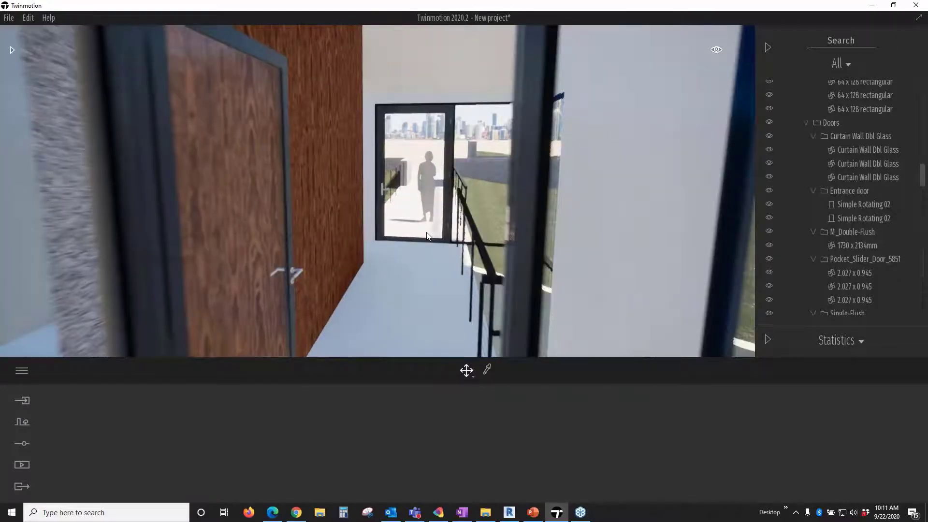
scroll(427, 236, "down", 5)
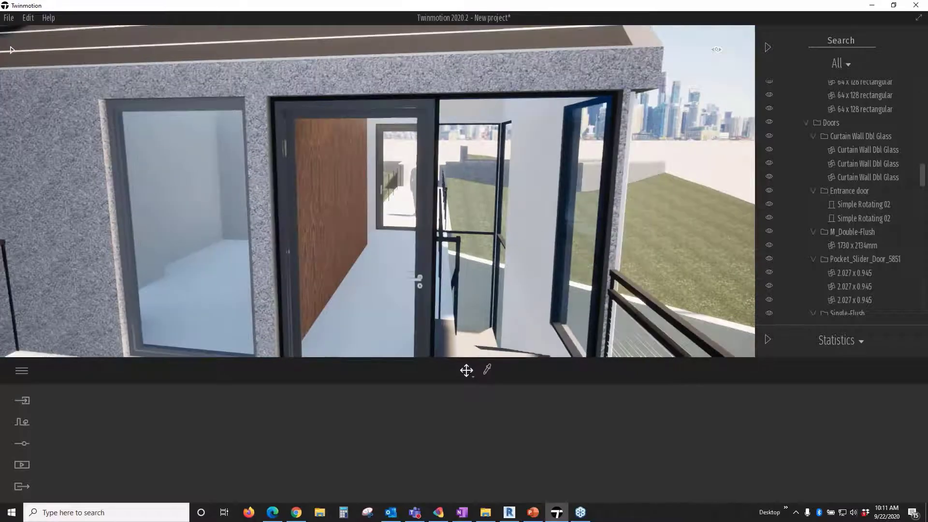
scroll(386, 291, "down", 2)
left_click_drag(387, 292, 431, 280)
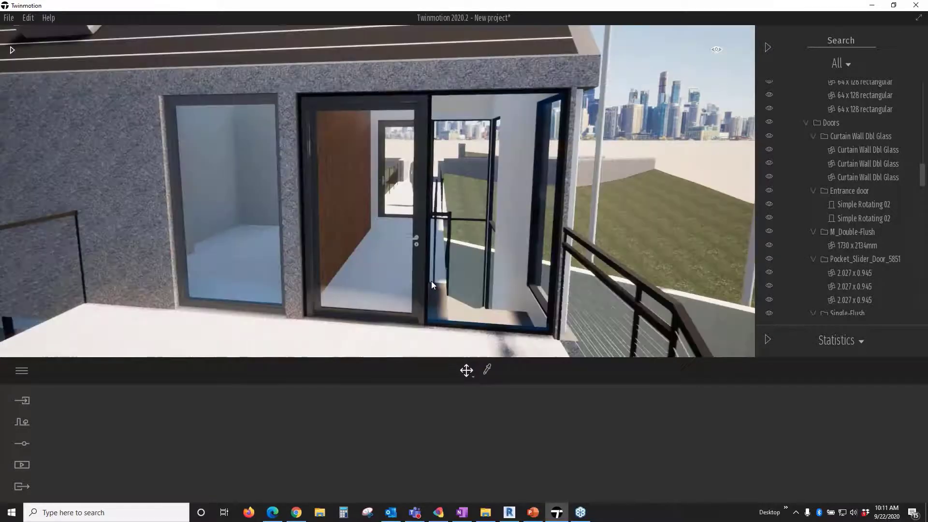
scroll(405, 254, "up", 2)
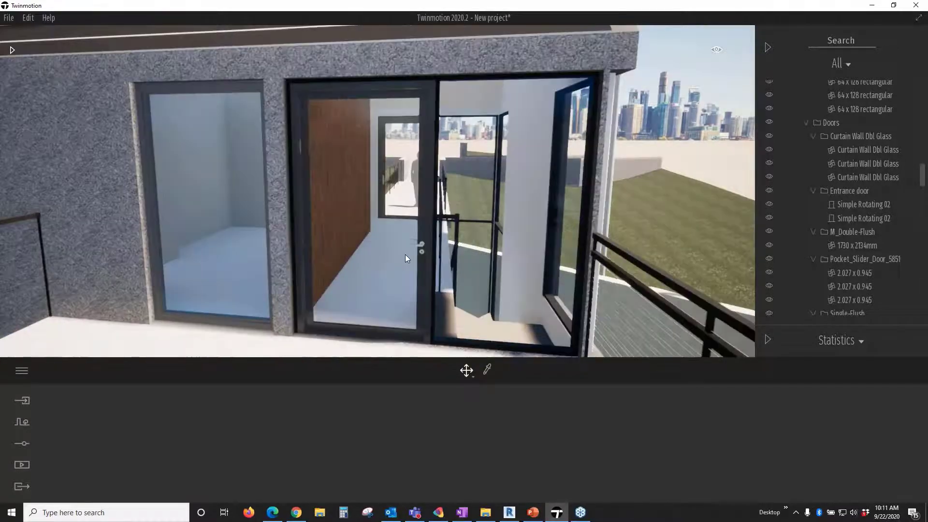
scroll(405, 254, "up", 5)
scroll(405, 254, "down", 2)
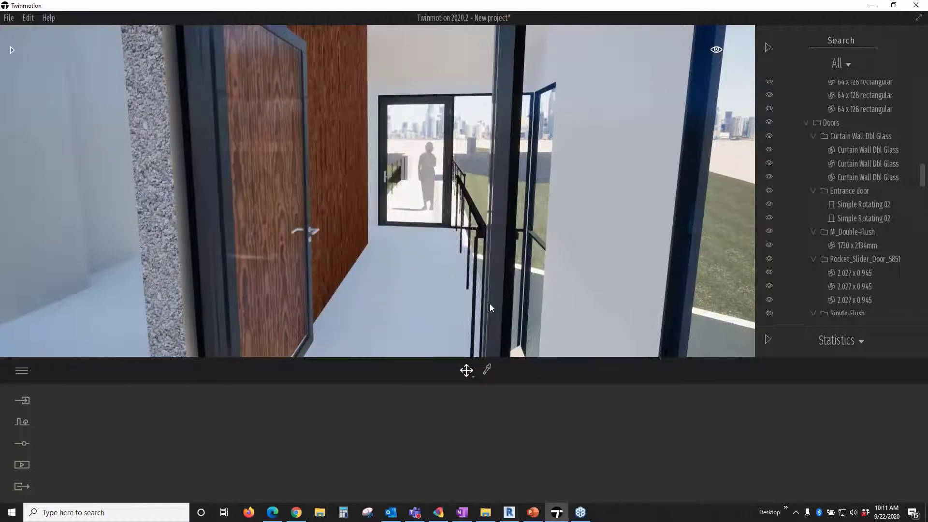
scroll(490, 303, "down", 3)
scroll(499, 314, "down", 3)
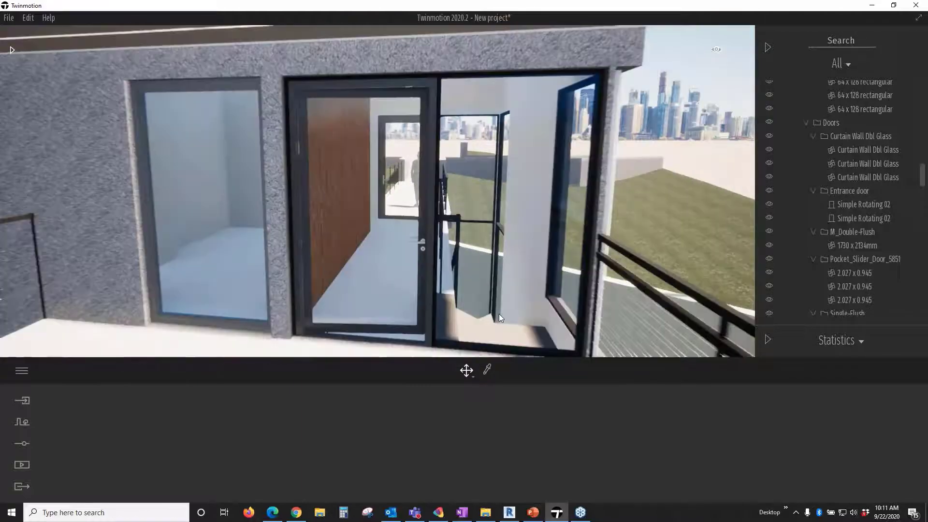
Step: Hide the Starting Ground in the scene graph
scroll(499, 314, "down", 2)
scroll(499, 316, "down", 2)
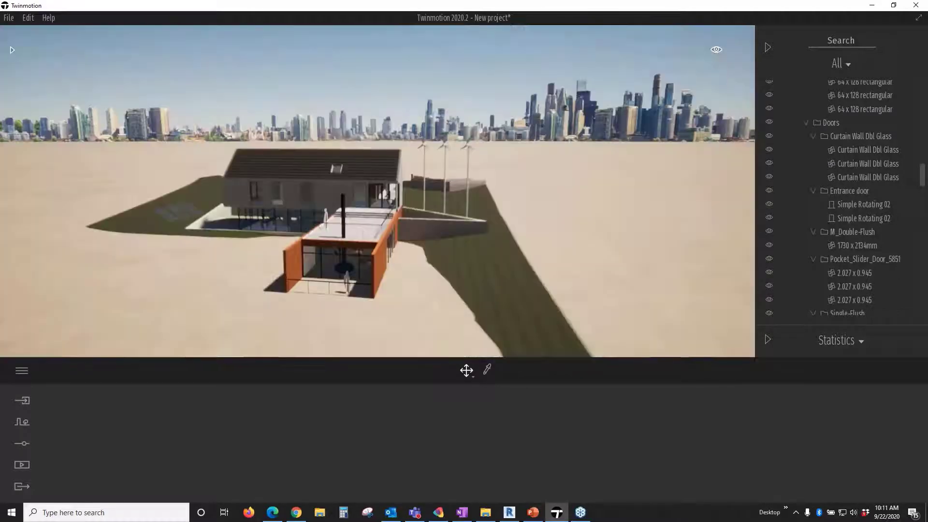
middle_click_drag(480, 316, 489, 350)
middle_click_drag(376, 355, 410, 238)
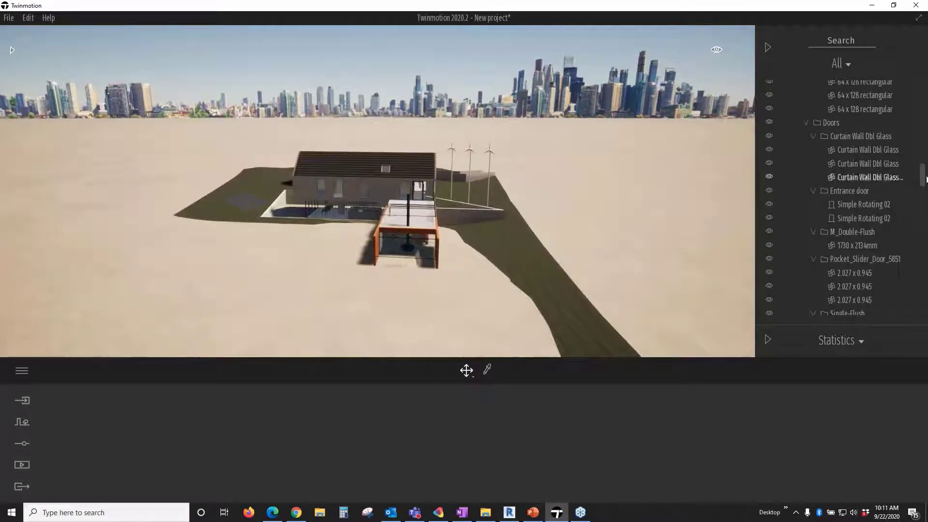
scroll(809, 125, "up", 15)
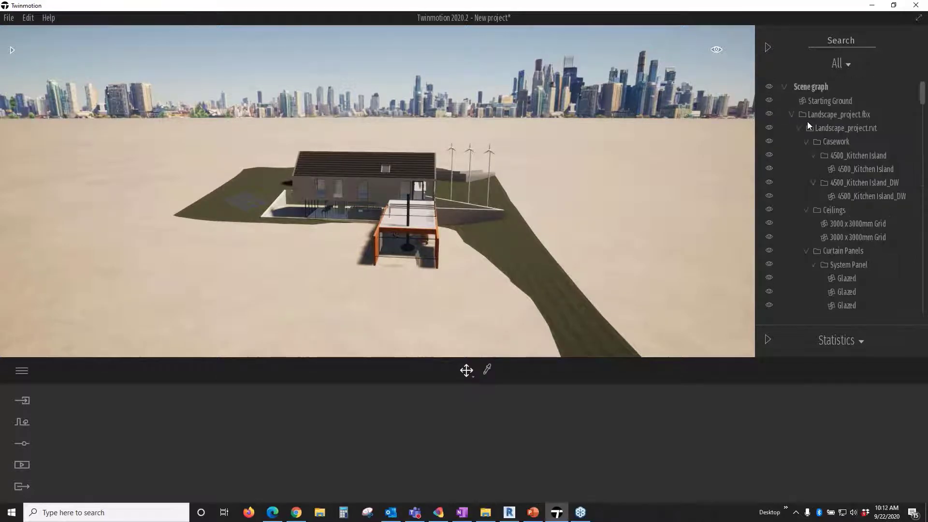
left_click(769, 100)
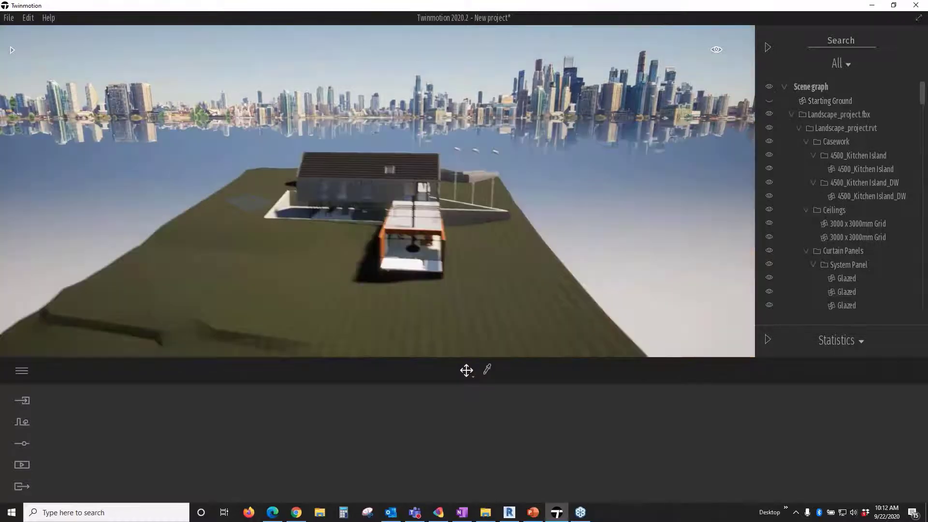
Step: Add the Rocky grasslands landscape from the library to the scene
middle_click_drag(377, 191, 10, 59)
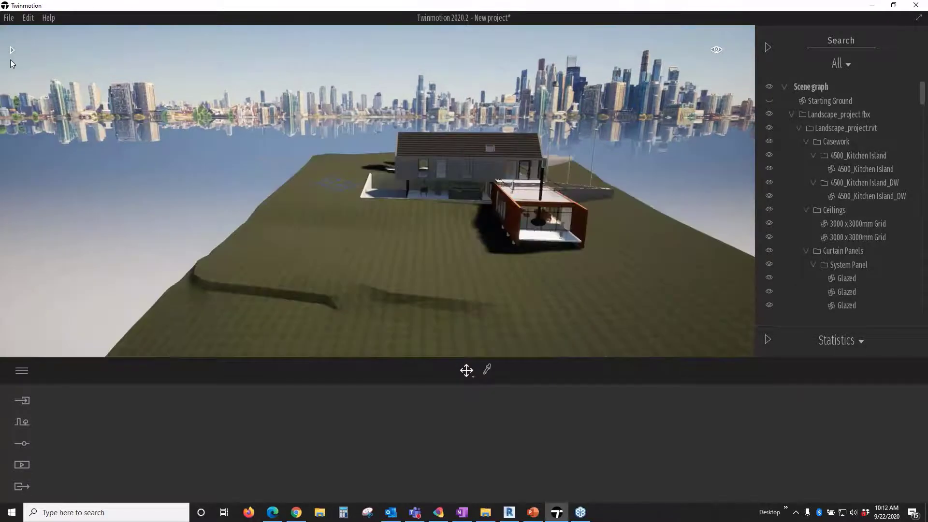
left_click(12, 50)
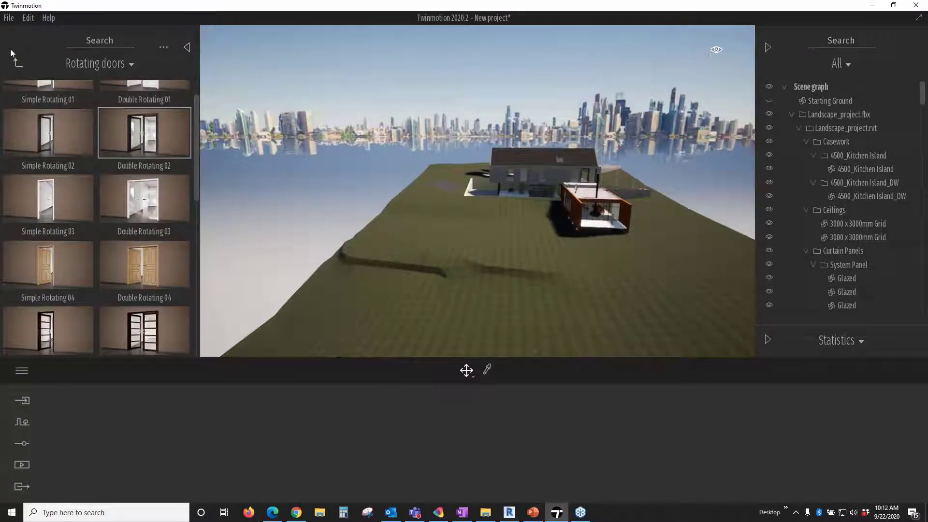
left_click(87, 64)
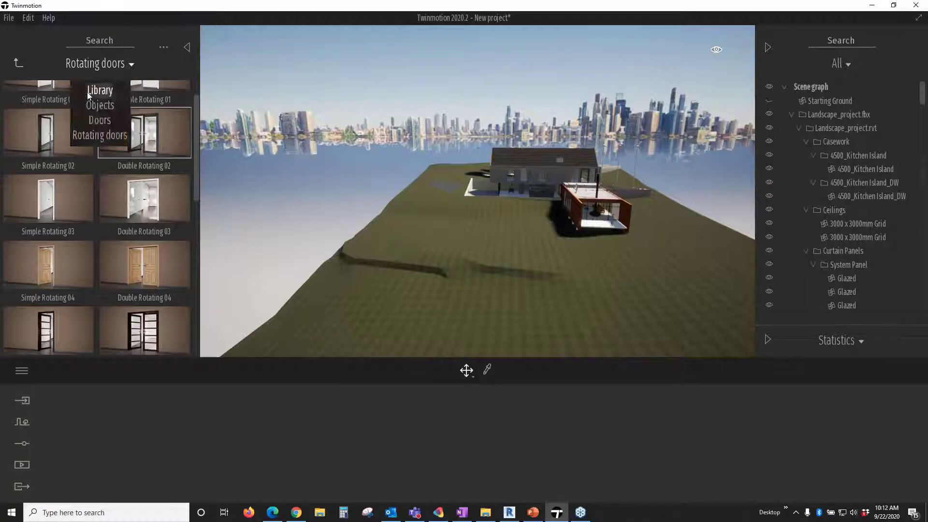
left_click(89, 93)
left_click(126, 117)
left_click(50, 115)
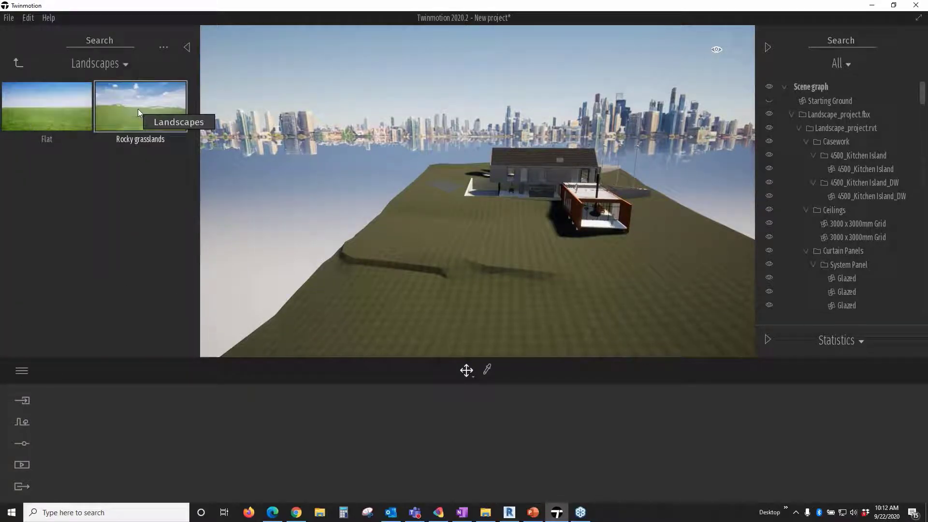
left_click_drag(310, 182, 309, 183)
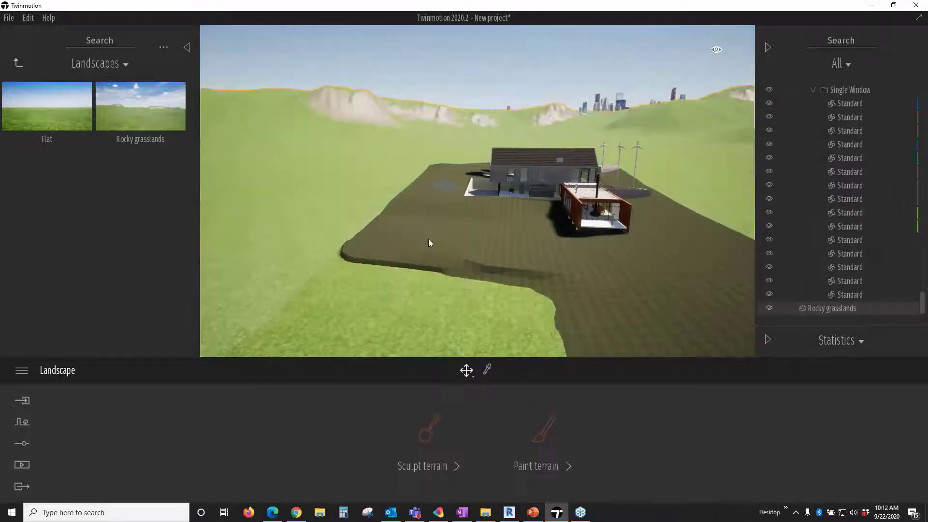
Step: Apply the Grass 1 material to the imported terrain around the house
right_click_drag(428, 239, 479, 232)
middle_click_drag(428, 239, 393, 254)
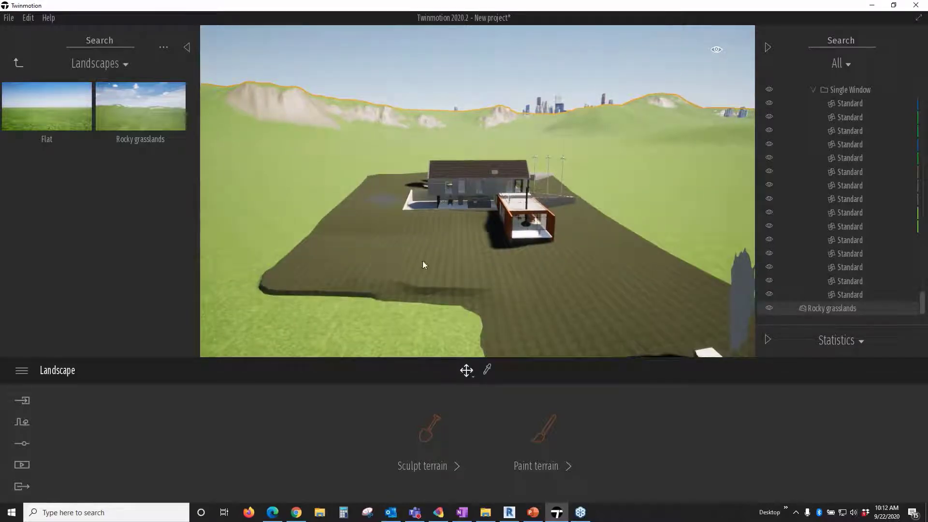
left_click(434, 268)
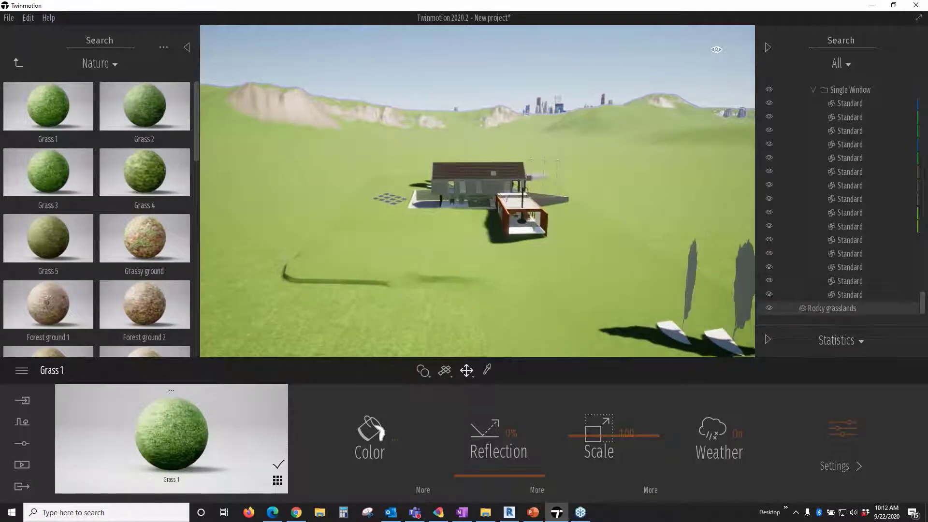
right_click_drag(409, 268, 407, 258)
mouse_move(408, 258)
middle_mouse_down()
mouse_move(415, 319)
mouse_move(425, 270)
mouse_move(417, 271)
middle_mouse_up()
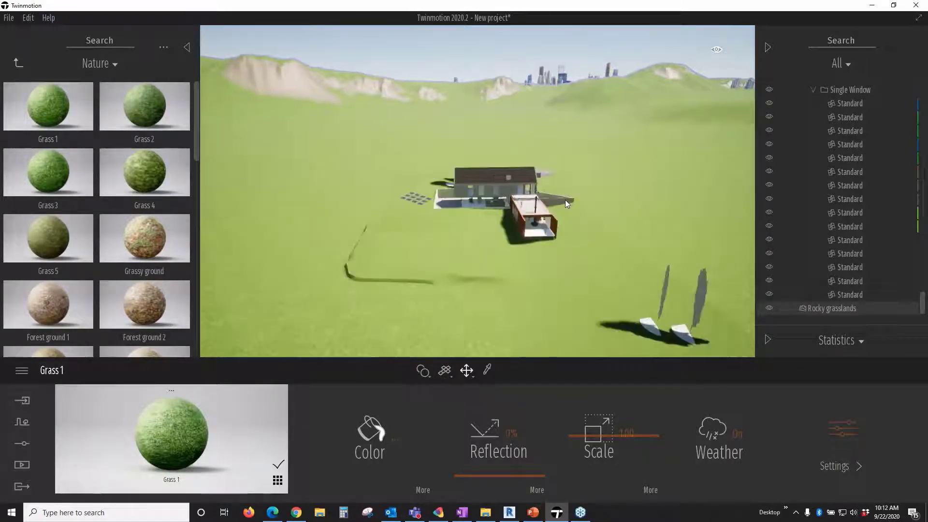
Step: Change the location's background picture to Countryside in place of the city skyline
middle_click_drag(677, 145, 578, 128)
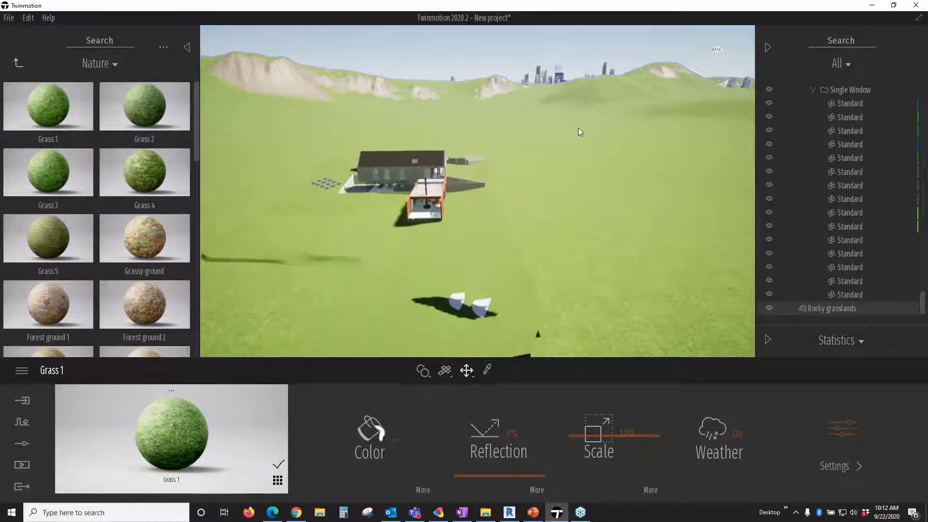
scroll(579, 128, "up", 1)
scroll(543, 69, "down", 1)
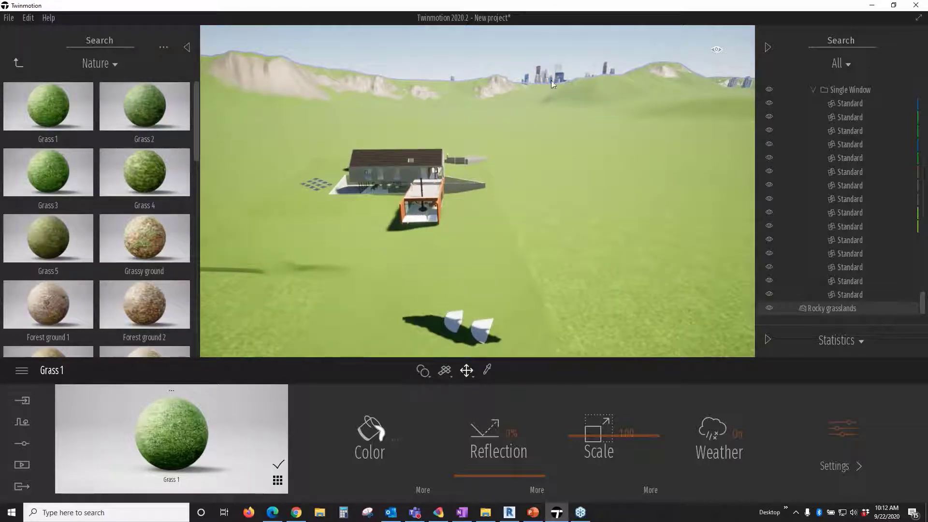
mouse_move(497, 159)
middle_mouse_down()
mouse_move(633, 97)
mouse_move(628, 87)
mouse_move(503, 160)
middle_mouse_up()
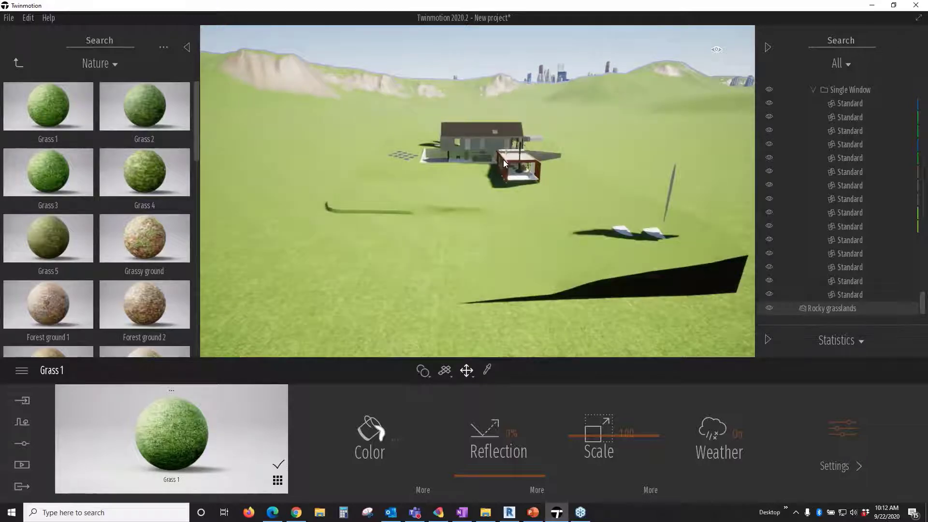
scroll(504, 159, "down", 1)
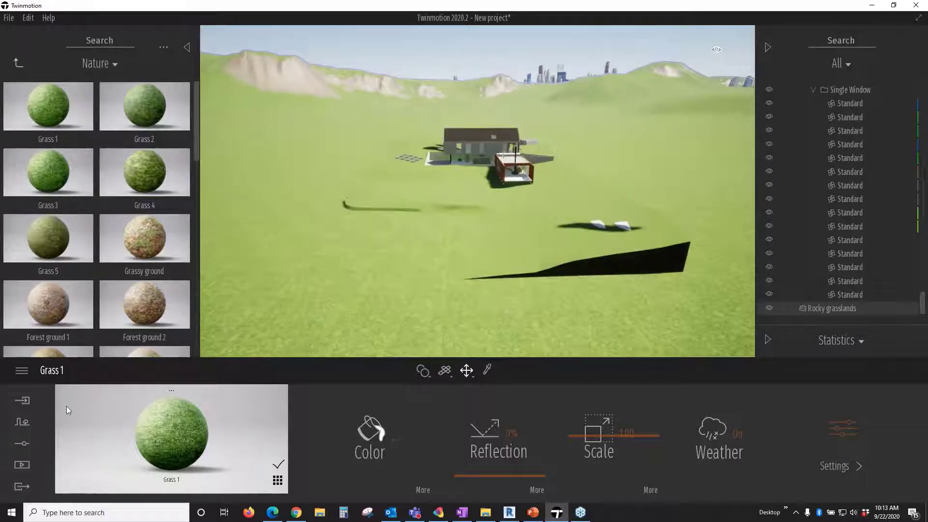
left_click(21, 424)
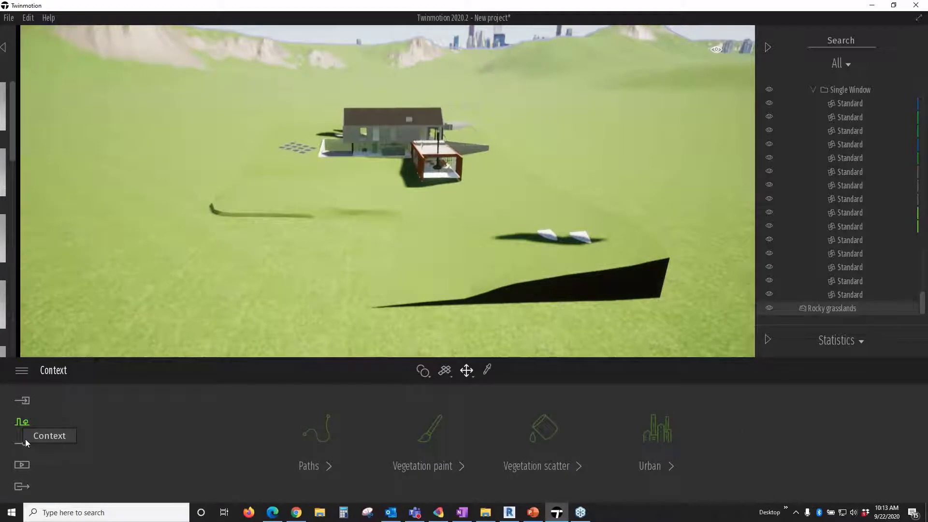
left_click(24, 441)
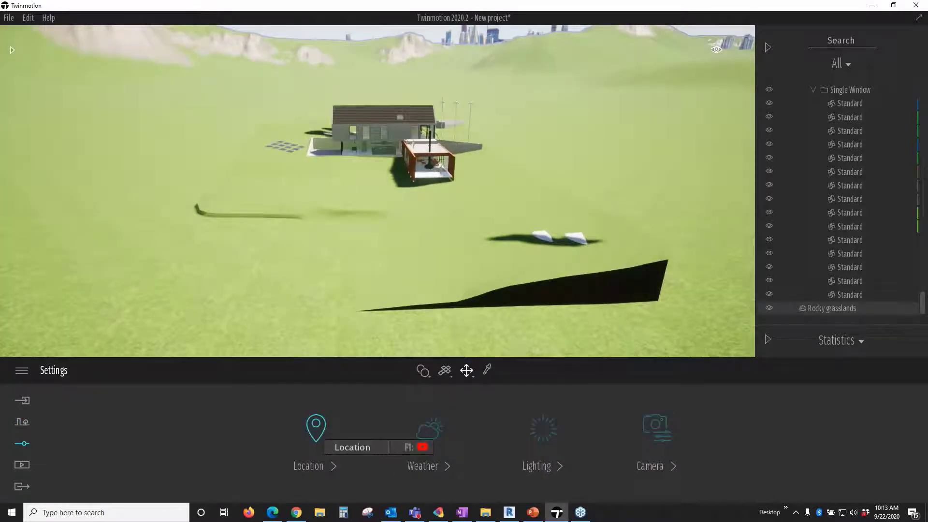
left_click(316, 428)
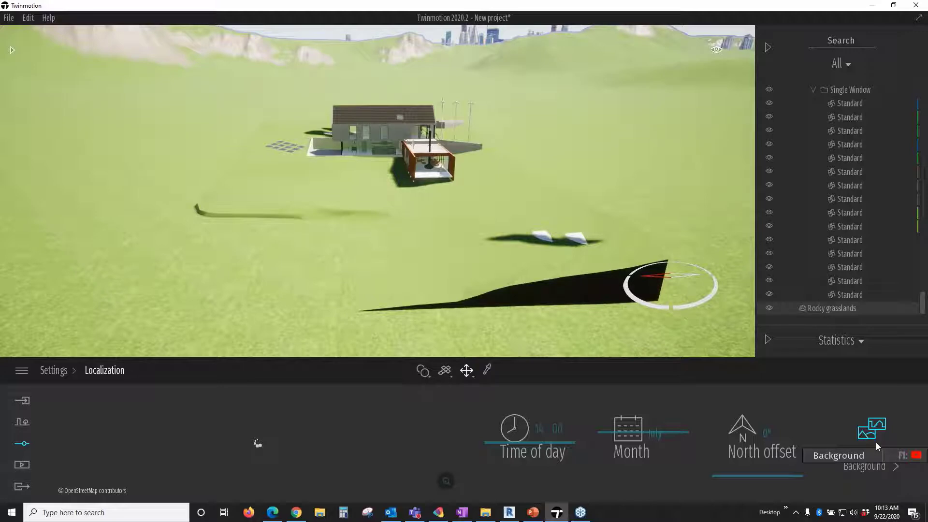
left_click(876, 443)
left_click(418, 432)
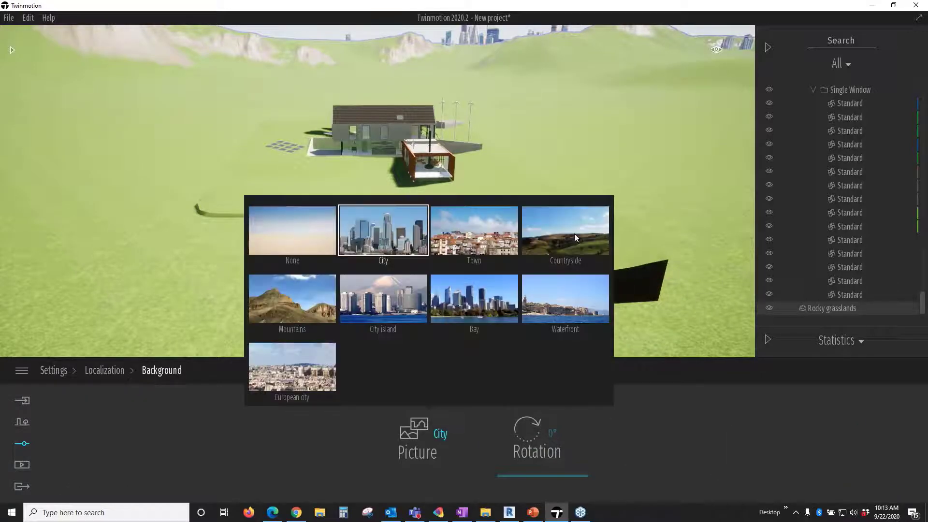
left_click(574, 233)
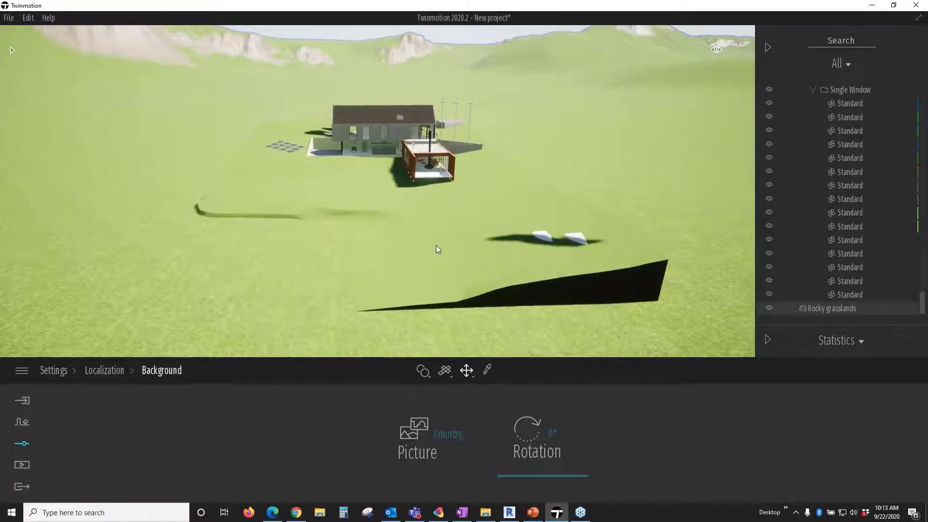
Step: Sculpt the Rocky grasslands terrain upward over the imported site's exposed dark front edge and the curved edge near the solar panels
right_click_drag(436, 245, 433, 213)
middle_click_drag(433, 213, 498, 191, "shift")
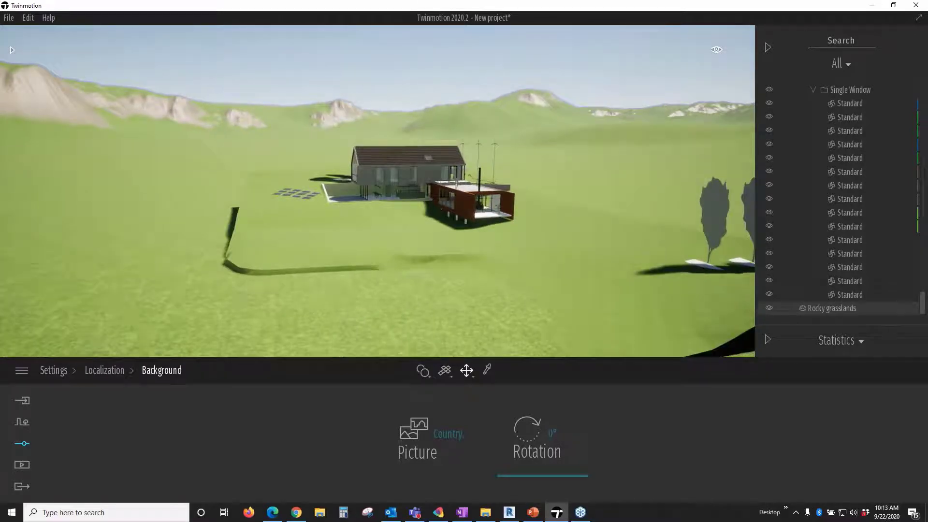
middle_click_drag(498, 192, 399, 245, "shift")
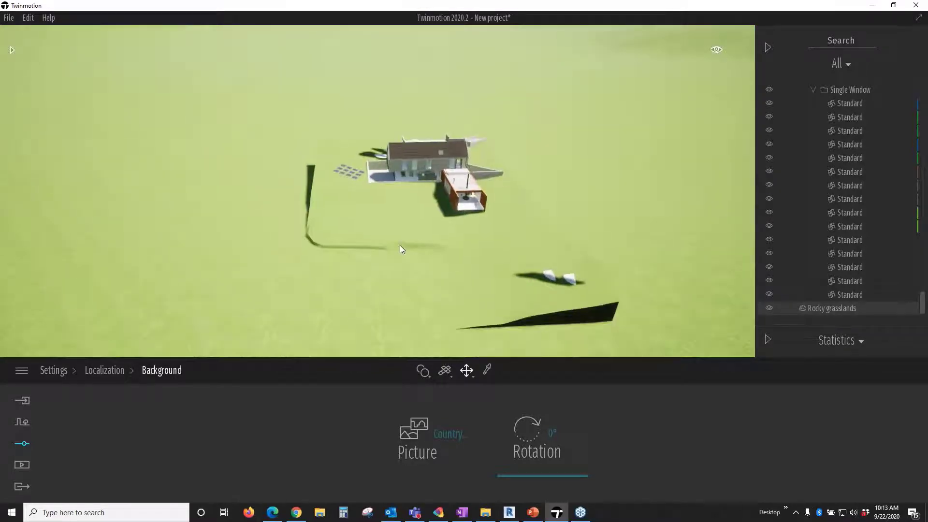
middle_click_drag(497, 272, 479, 235)
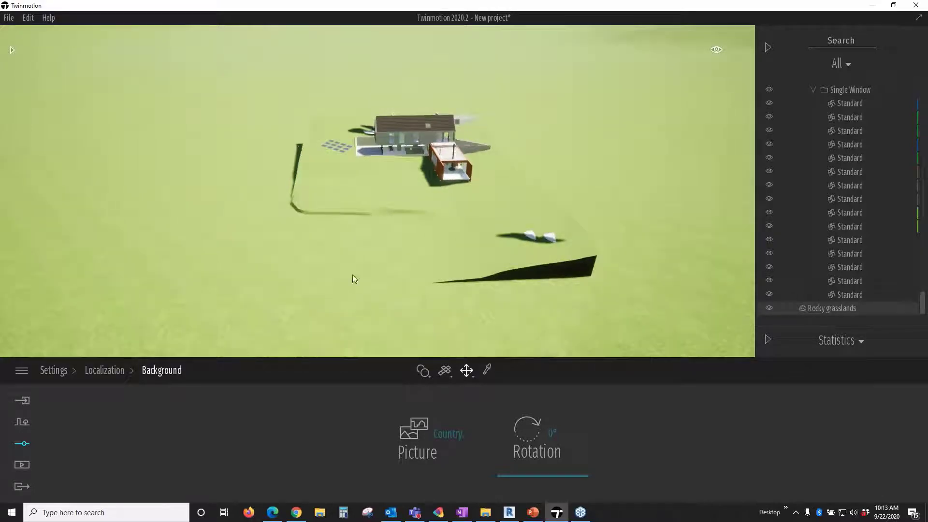
middle_click_drag(375, 275, 466, 277, "shift")
scroll(499, 274, "up", 1)
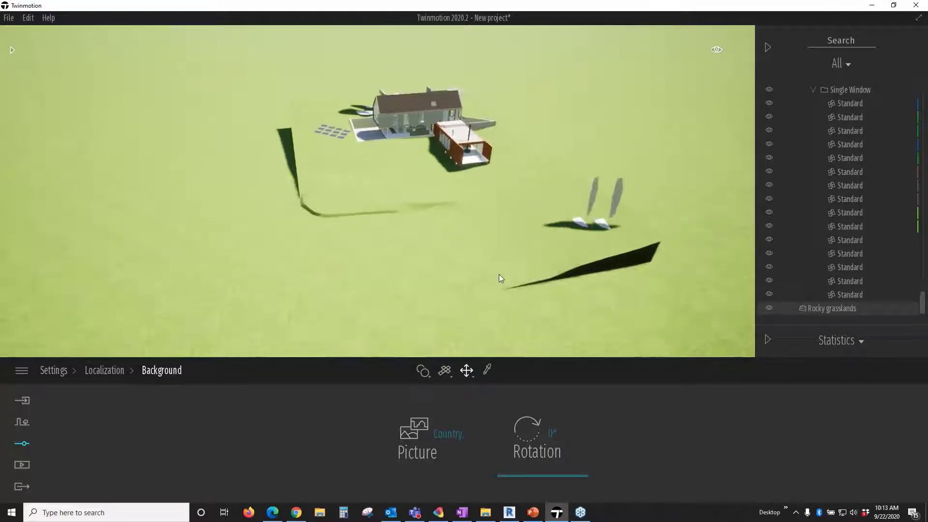
scroll(502, 270, "up", 2)
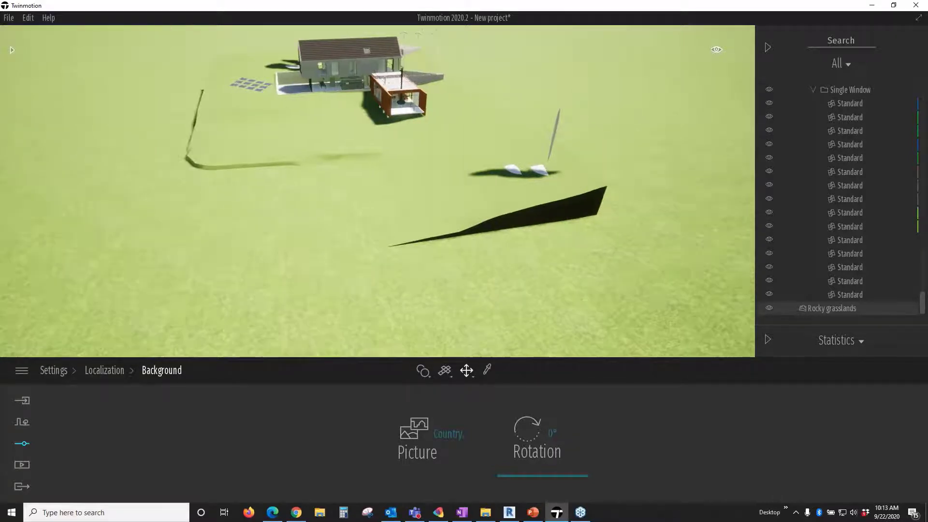
left_click(629, 280)
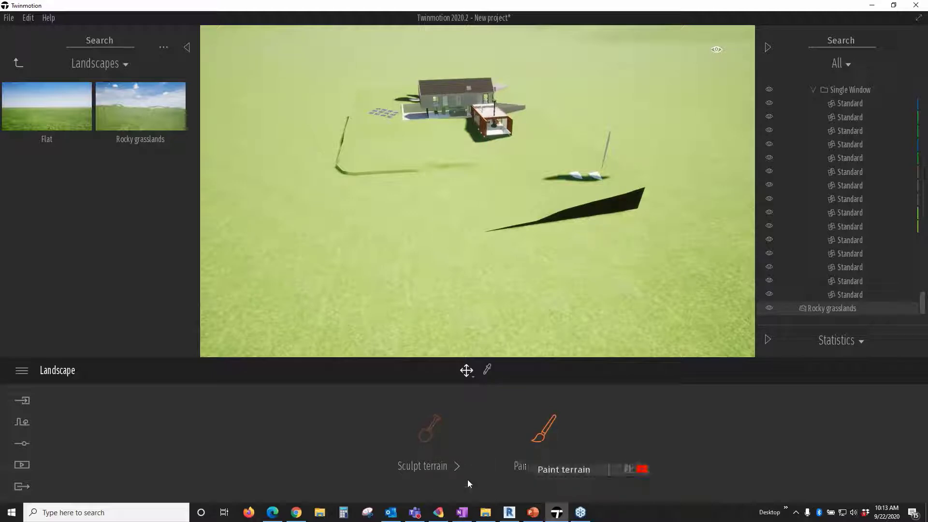
left_click(430, 429)
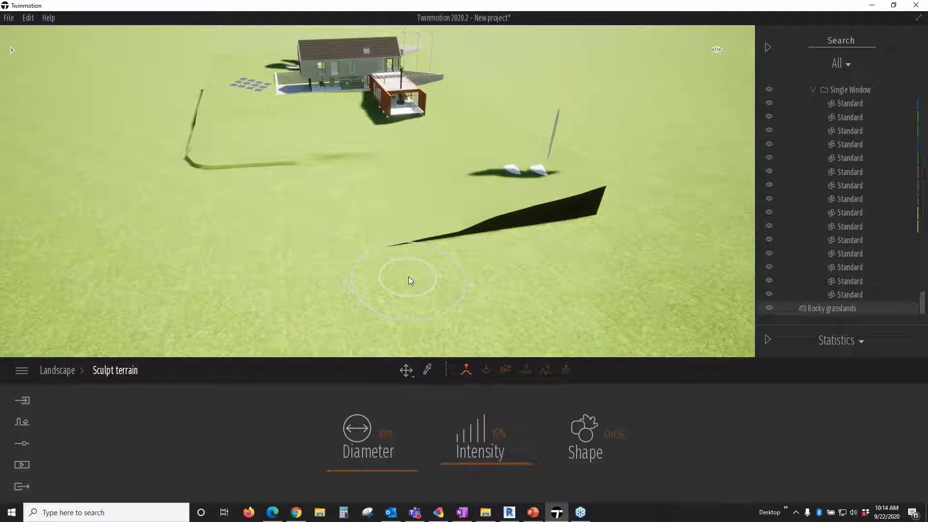
mouse_move(449, 250)
left_mouse_down()
mouse_move(523, 210)
mouse_move(605, 184)
left_mouse_up()
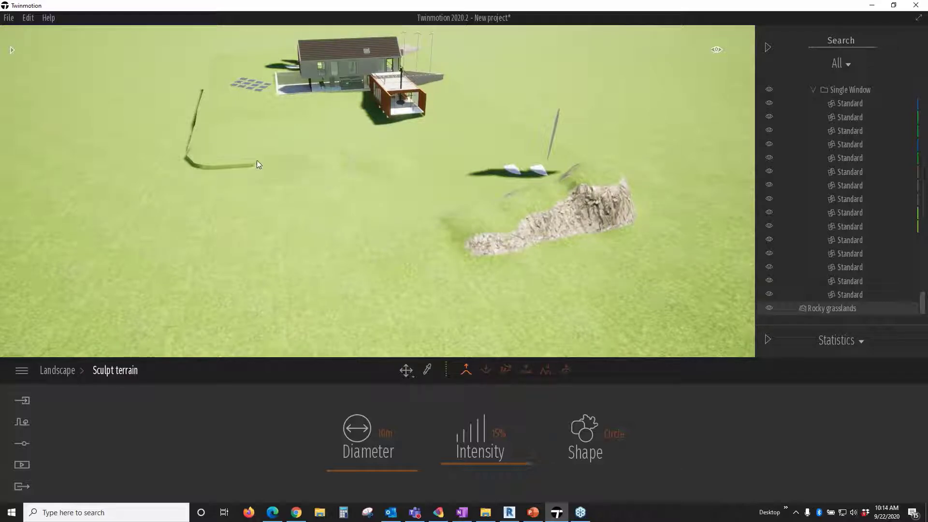
mouse_move(257, 160)
left_mouse_down()
mouse_move(191, 130)
mouse_move(200, 134)
left_mouse_up()
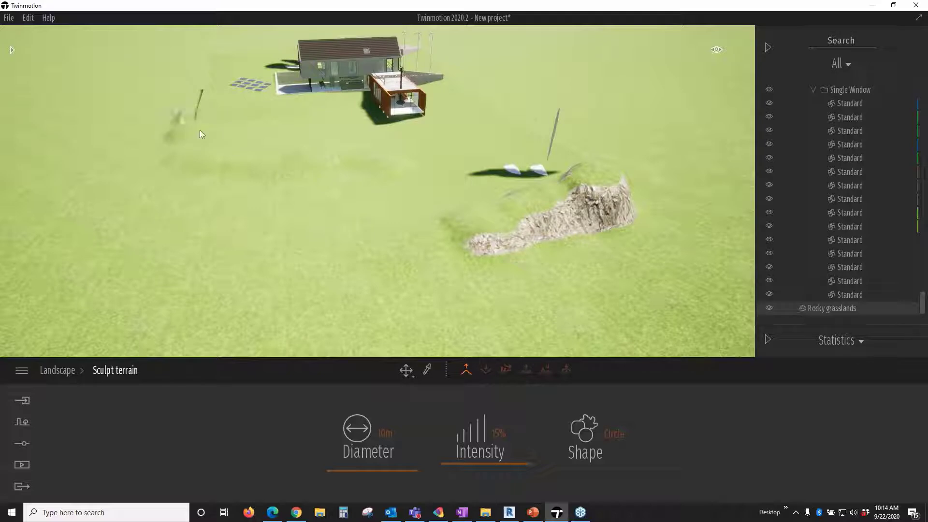
Step: Set the sculpting diameter to 19 m and raise the terrain over the remaining edge near the solar panels and the long brown side edge
left_click(360, 466)
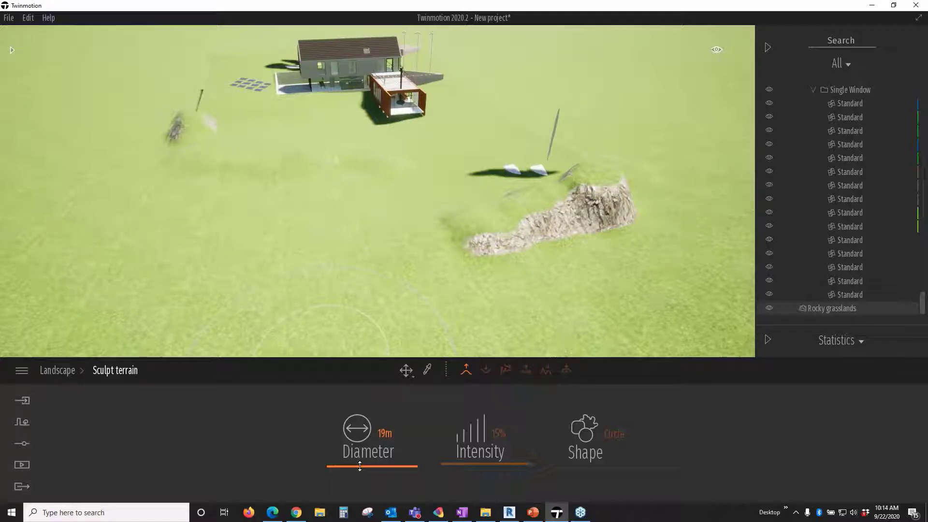
left_click_drag(183, 111, 193, 82)
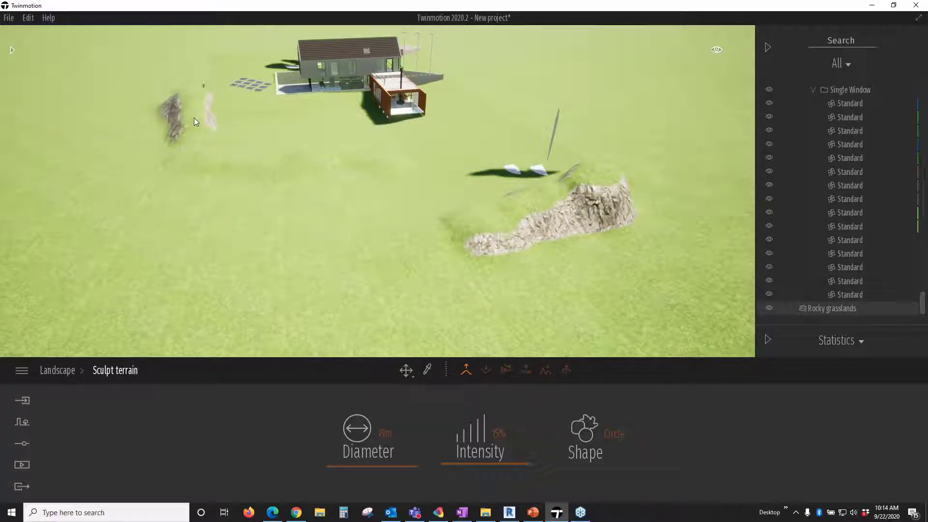
middle_click_drag(570, 242, 378, 210, "shift")
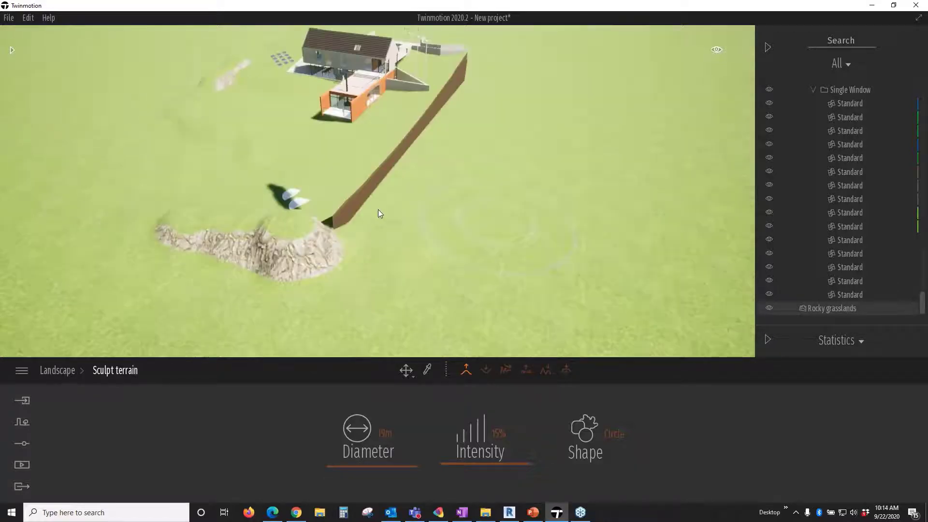
left_click_drag(378, 210, 481, 57)
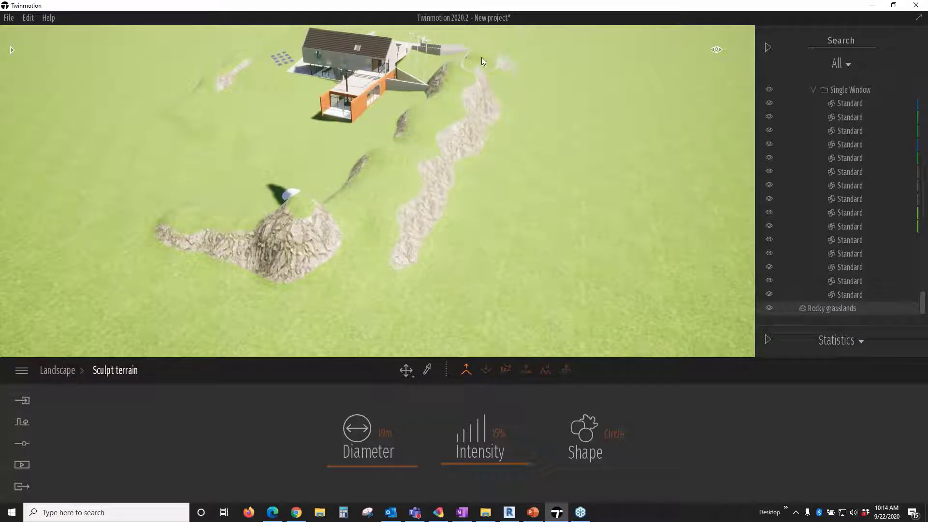
Step: Lower the rocky mound at the site's front corner with the digging brush
left_click(486, 370)
left_click(294, 236)
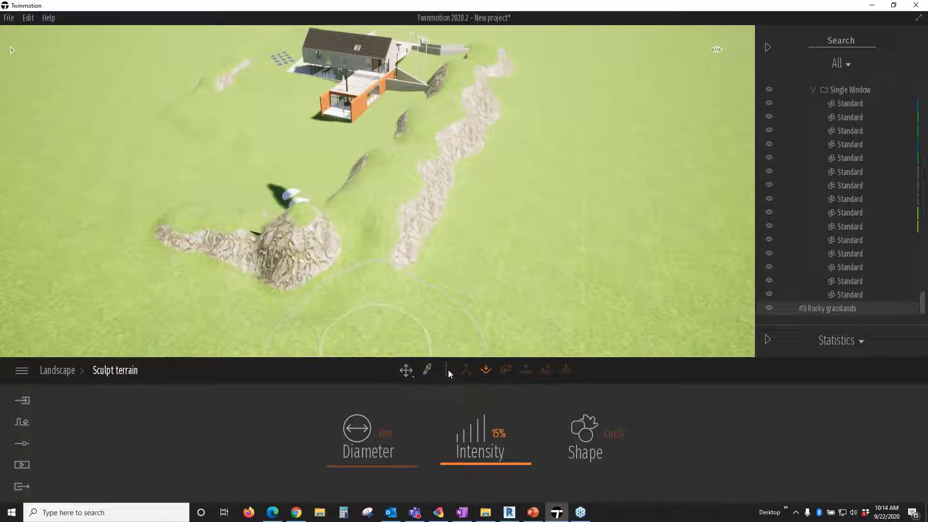
Step: Reshape the terrain at the front corner, flattening the rocky mound and ridge and digging a hollow in the grass beside them
left_click(466, 370)
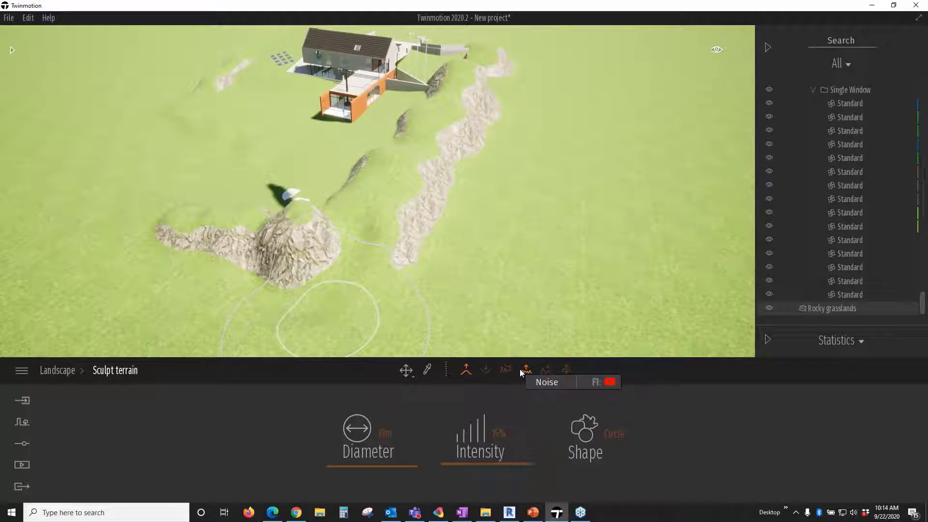
left_click(506, 370)
left_click_drag(425, 224, 458, 227)
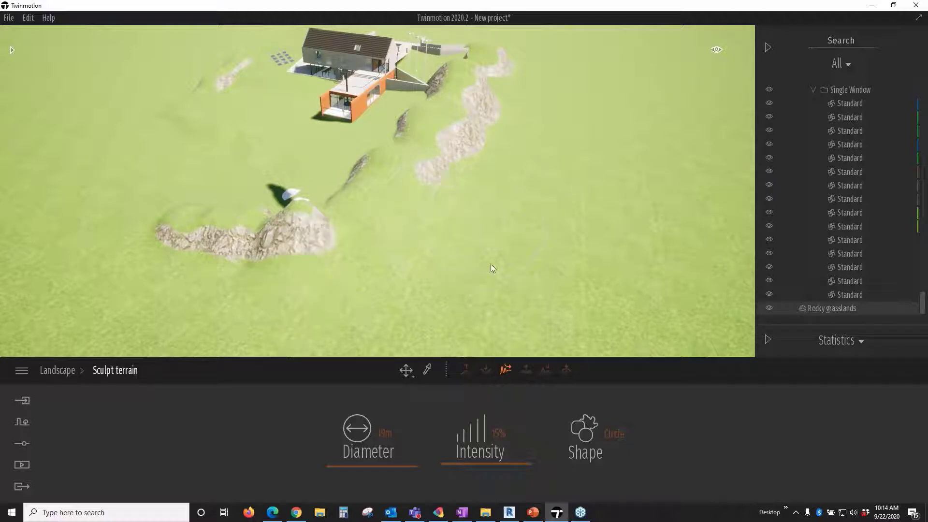
left_click_drag(452, 275, 494, 280)
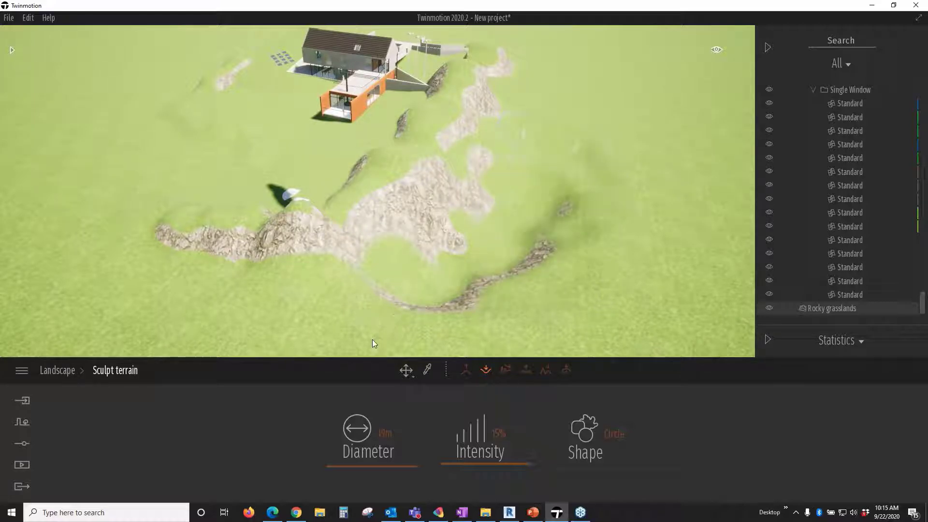
Step: Paint the terrain with Grassy ground in front of the site and along the foot of the rocky bank
middle_click_drag(310, 313, 314, 314)
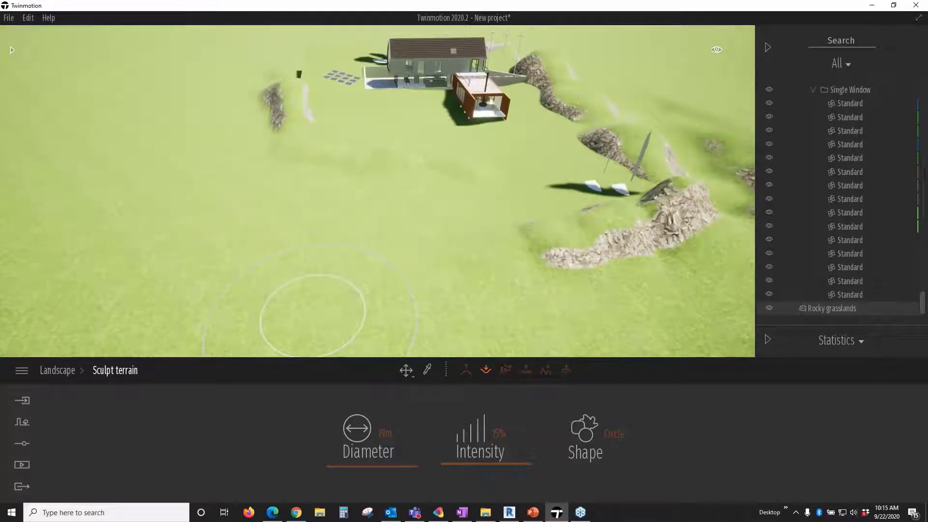
mouse_move(313, 314)
middle_mouse_down()
mouse_move(435, 259)
mouse_move(372, 191)
middle_mouse_up()
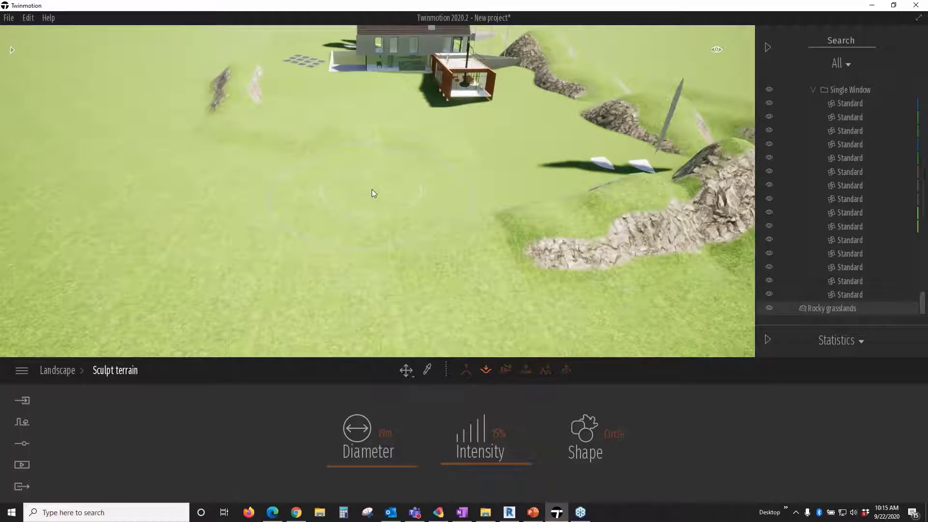
key("Escape")
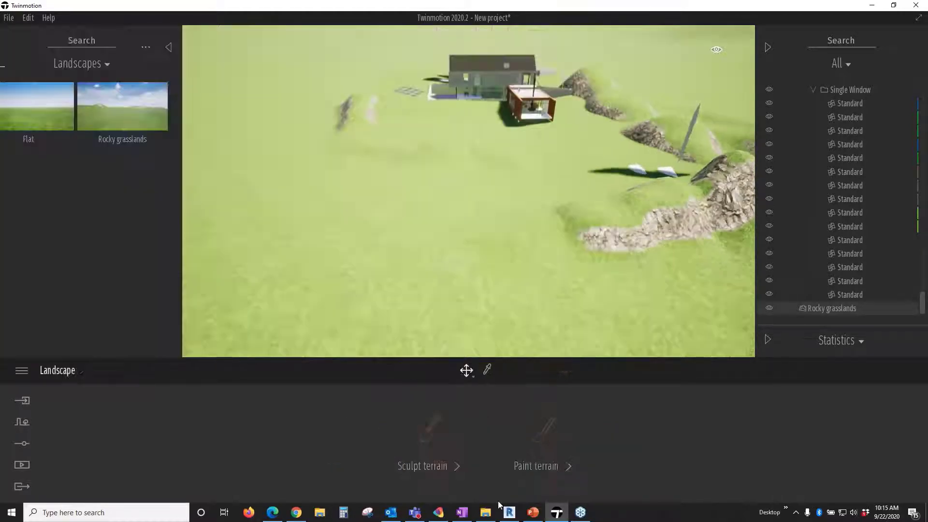
left_click(521, 388)
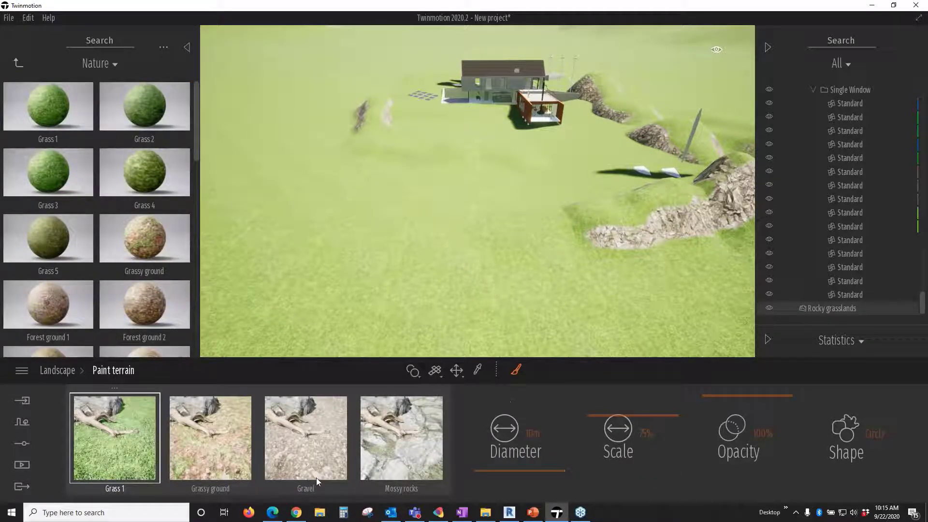
left_click(227, 443)
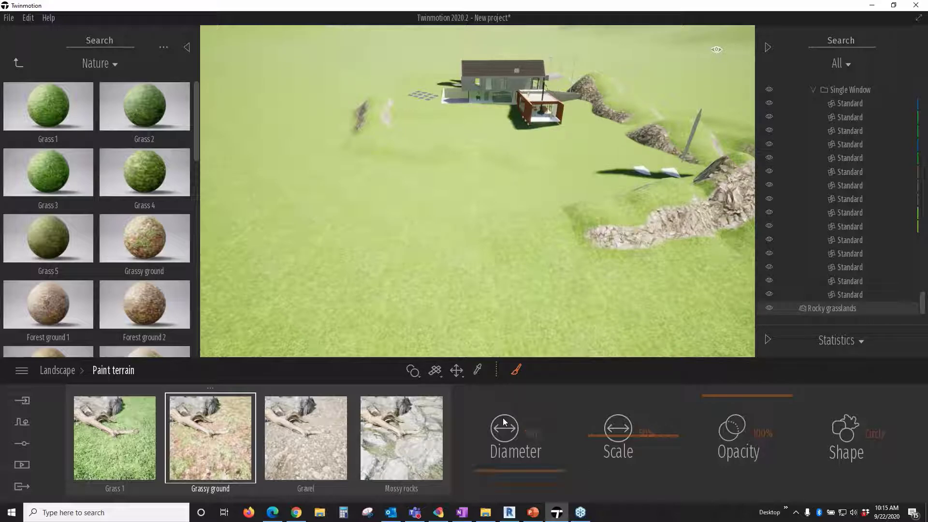
left_click(550, 215)
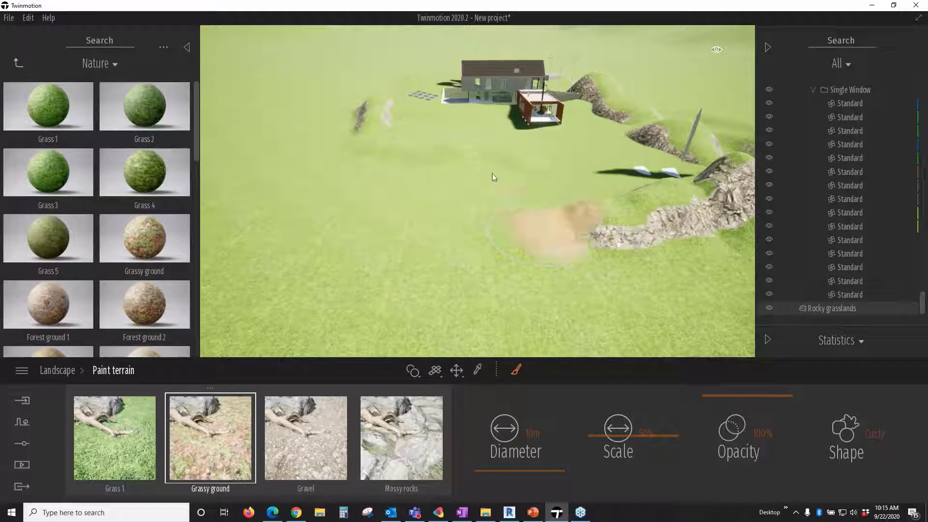
left_click(640, 272)
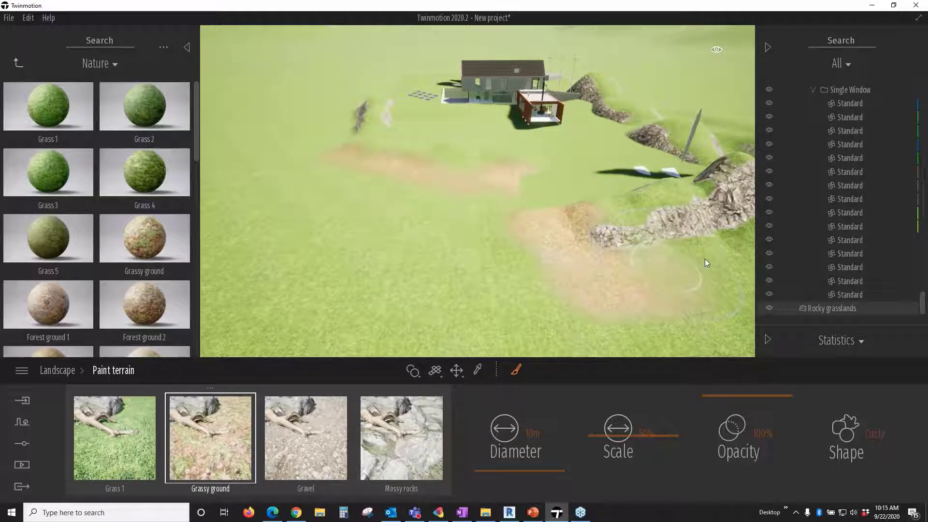
left_click(705, 261)
left_click(427, 222)
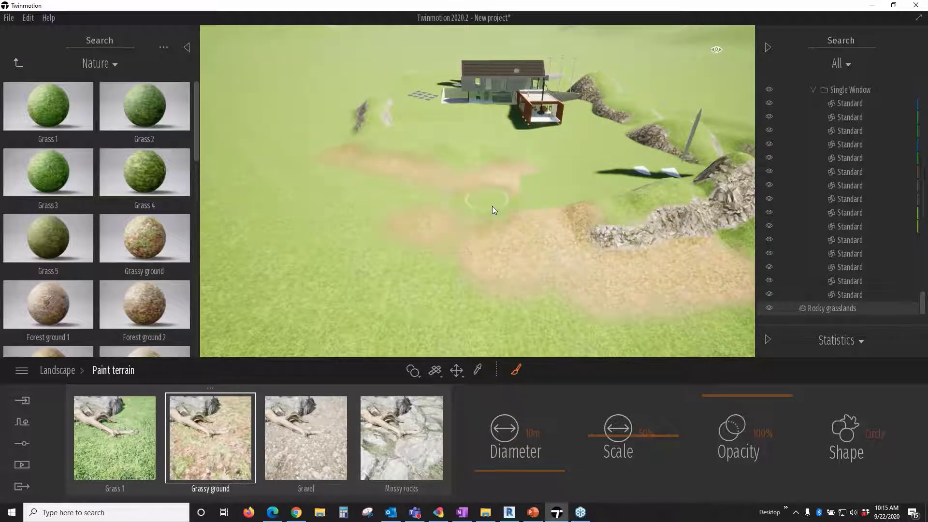
Step: Extend the Grassy ground paint across the front lawn and around the rocky corner to the side of the site
scroll(368, 145, "up", 4)
left_click_drag(561, 242, 338, 233)
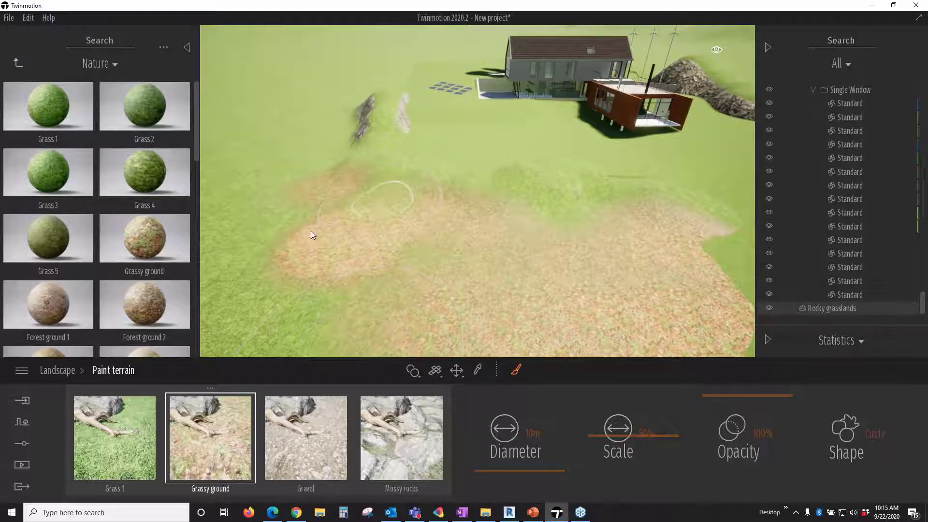
left_click_drag(311, 235, 313, 344)
scroll(469, 280, "down", 4)
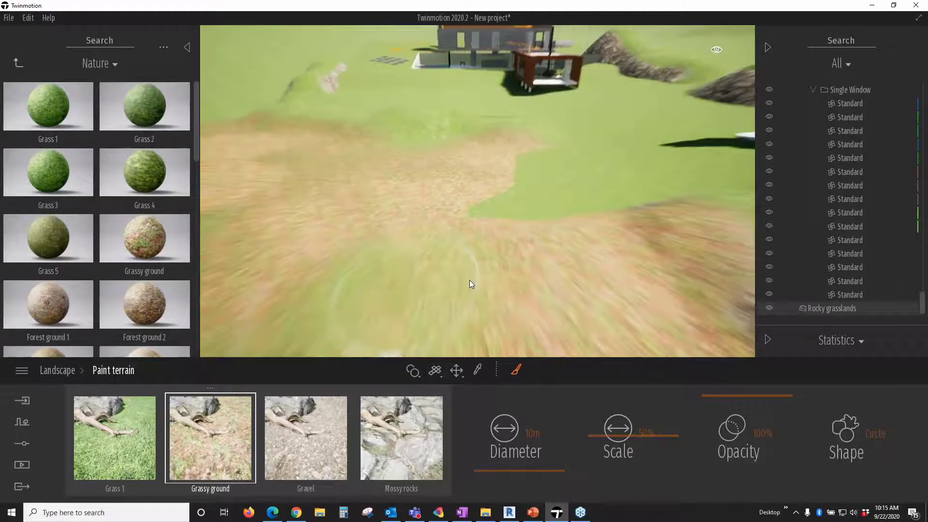
middle_click_drag(474, 281, 601, 282)
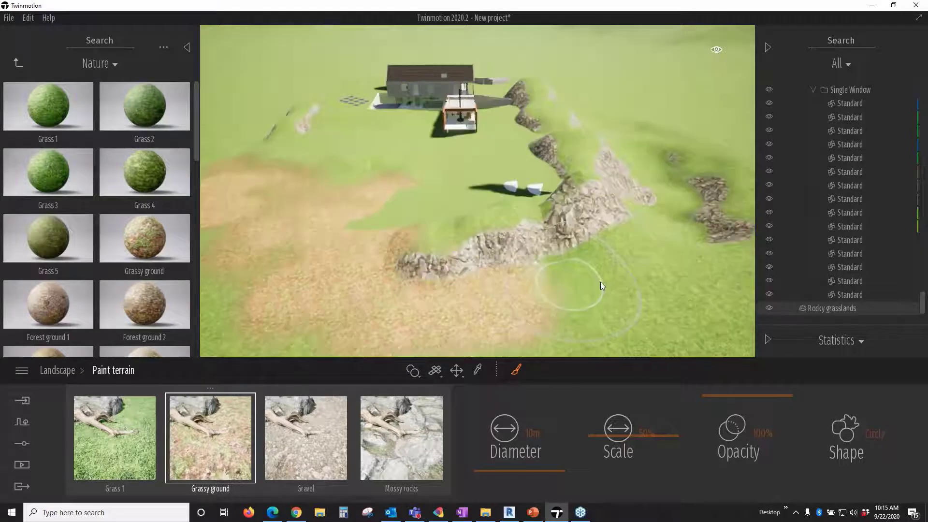
mouse_move(601, 282)
left_mouse_down()
mouse_move(659, 305)
mouse_move(559, 312)
left_mouse_up()
middle_click_drag(559, 312, 619, 204)
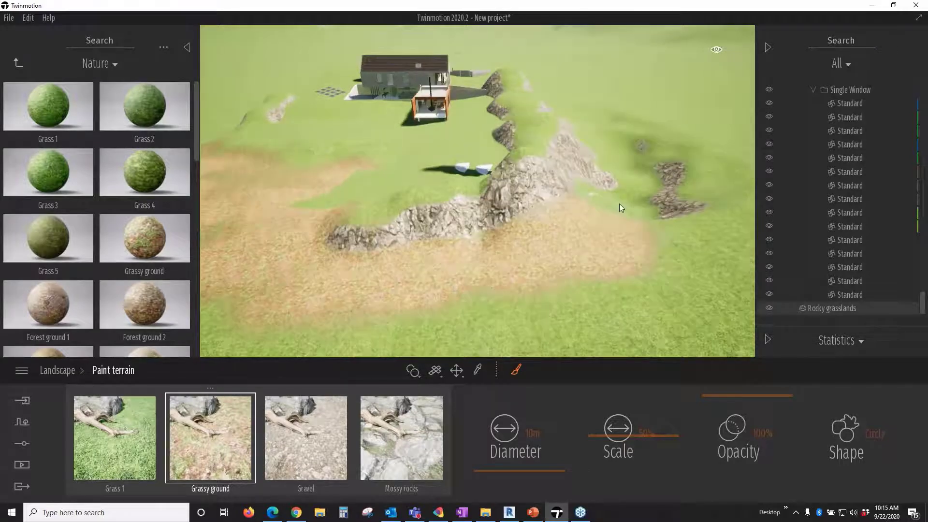
left_click_drag(619, 204, 481, 270)
Step: Set up a vegetation scatter with Ling Heather and Violets for the walled courtyard beside the solar panels
mouse_move(482, 272)
middle_mouse_down()
mouse_move(456, 277)
mouse_move(434, 263)
middle_mouse_up()
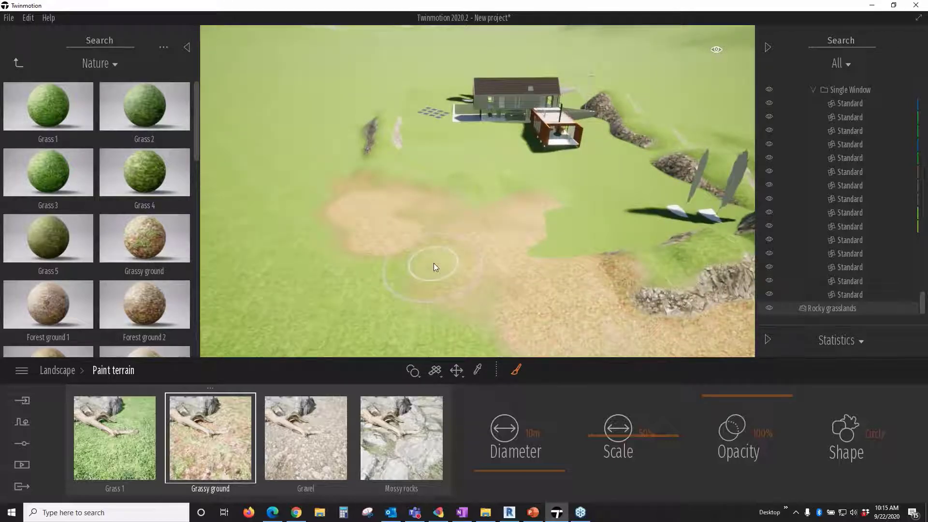
scroll(449, 268, "down", 4)
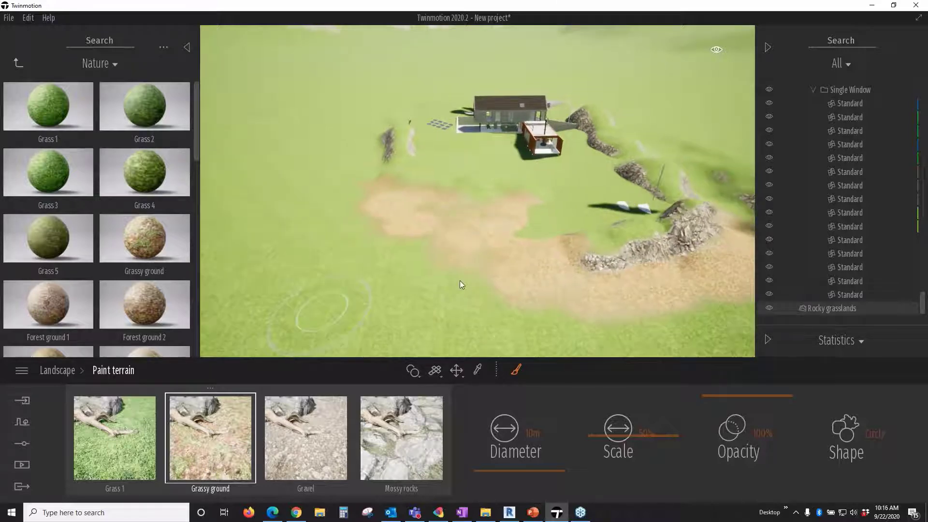
middle_click_drag(457, 281, 489, 276, "shift")
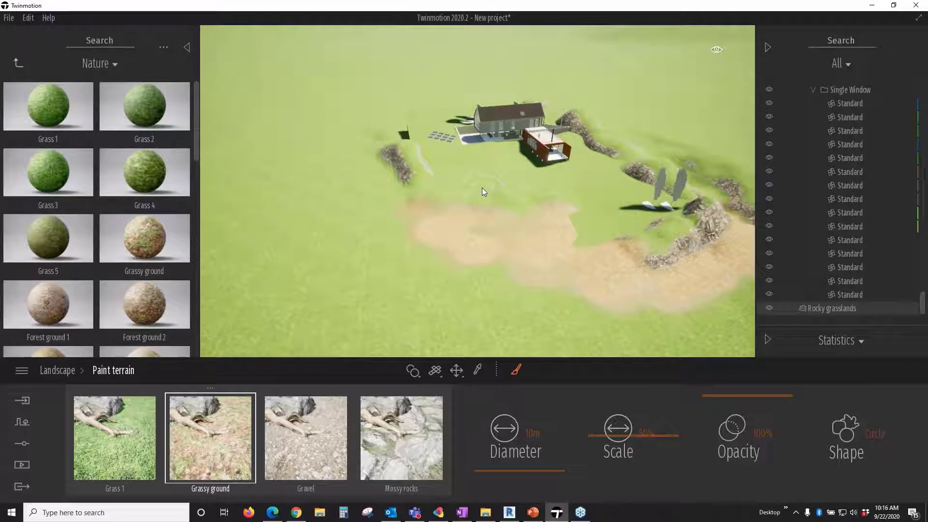
scroll(482, 187, "up", 3)
scroll(450, 174, "up", 2)
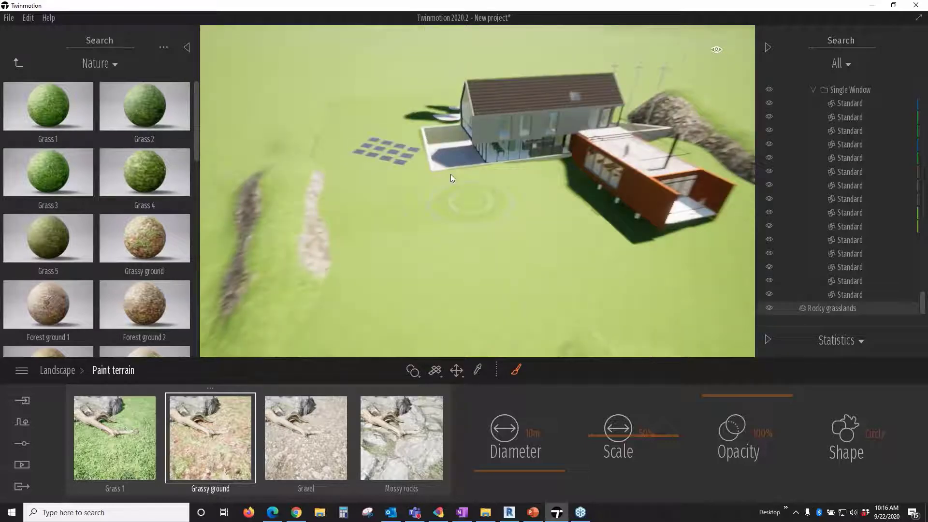
scroll(451, 174, "up", 3)
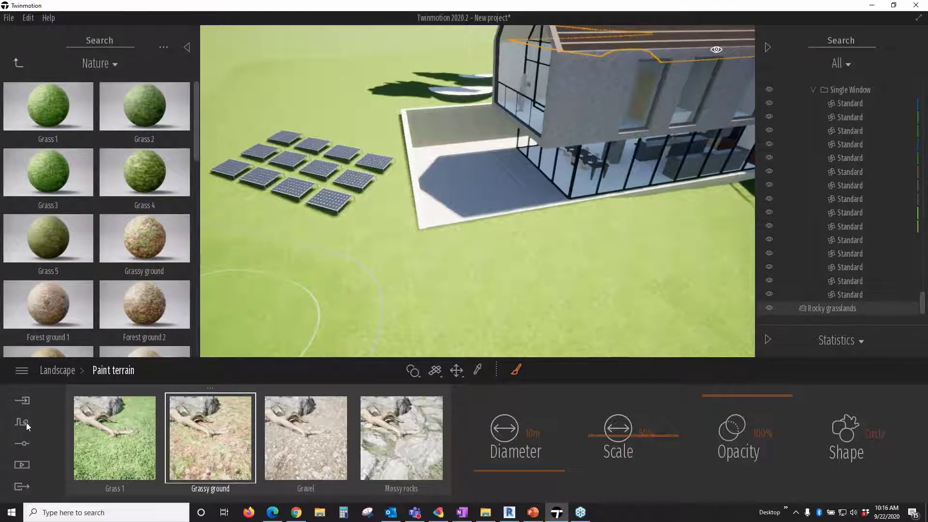
left_click(26, 422)
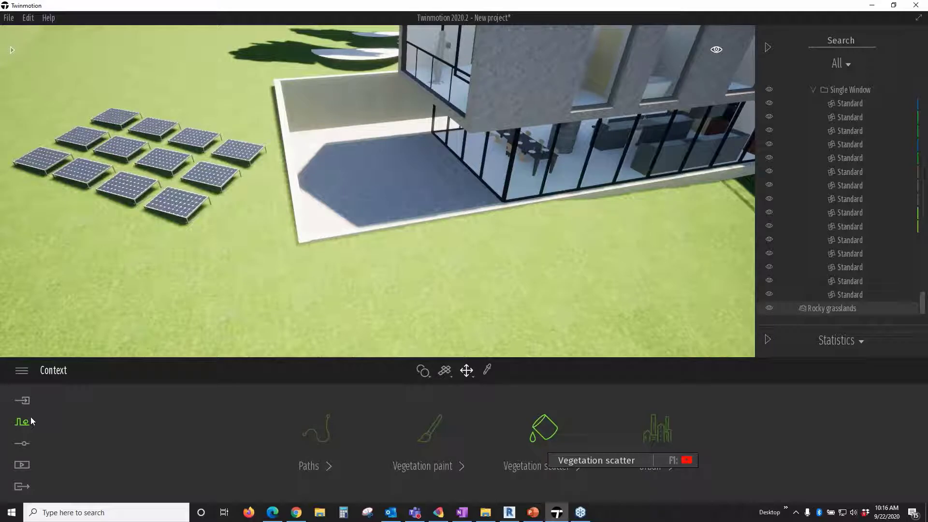
left_click(544, 438)
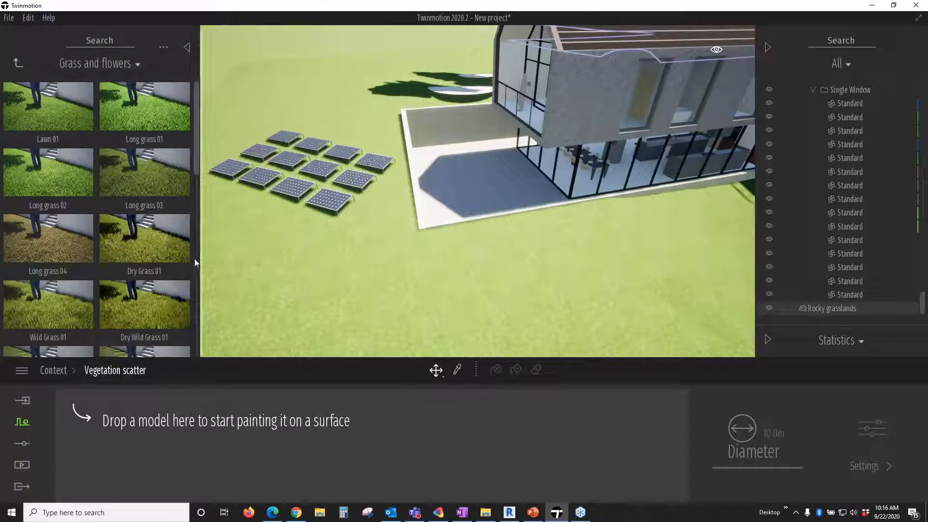
scroll(195, 263, "down", 10)
left_click_drag(51, 330, 111, 399)
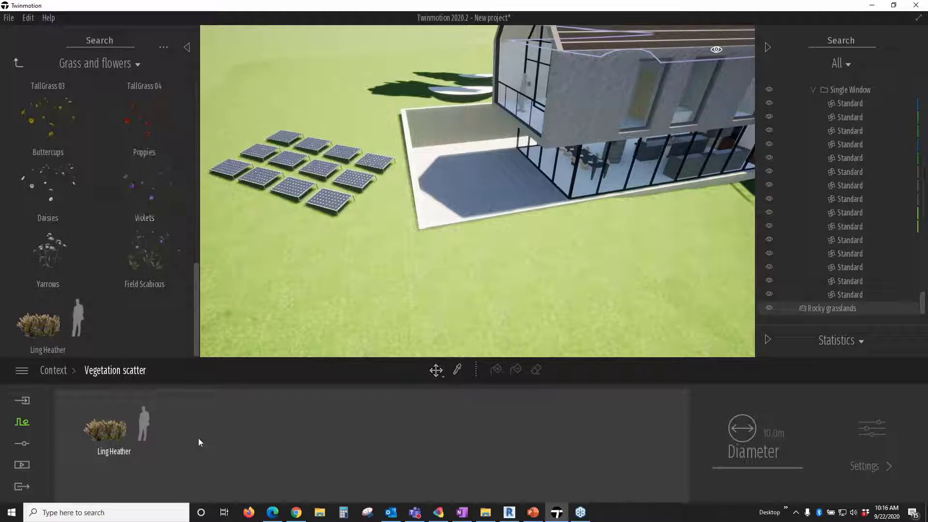
left_click_drag(198, 438, 187, 446)
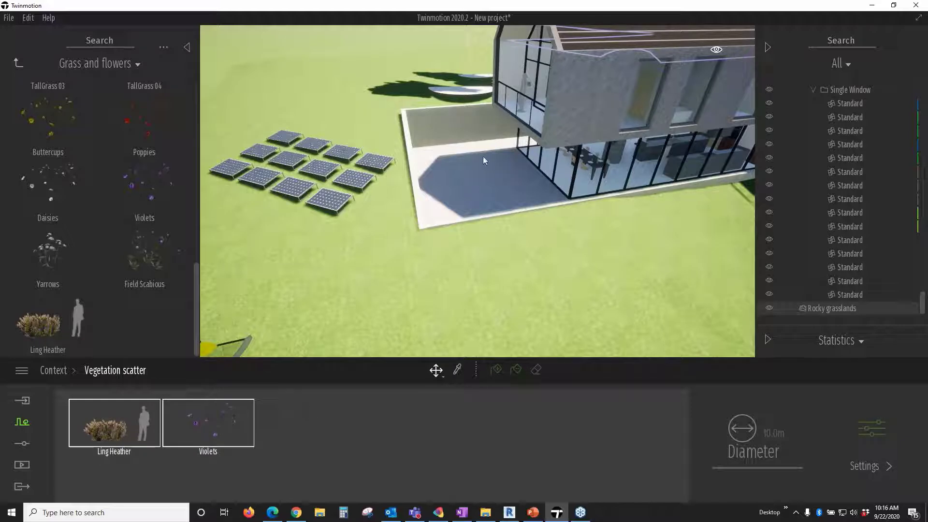
Step: Fill the courtyard's gravel surface with the scattered Ling Heather and Violets
scroll(528, 234, "up", 5)
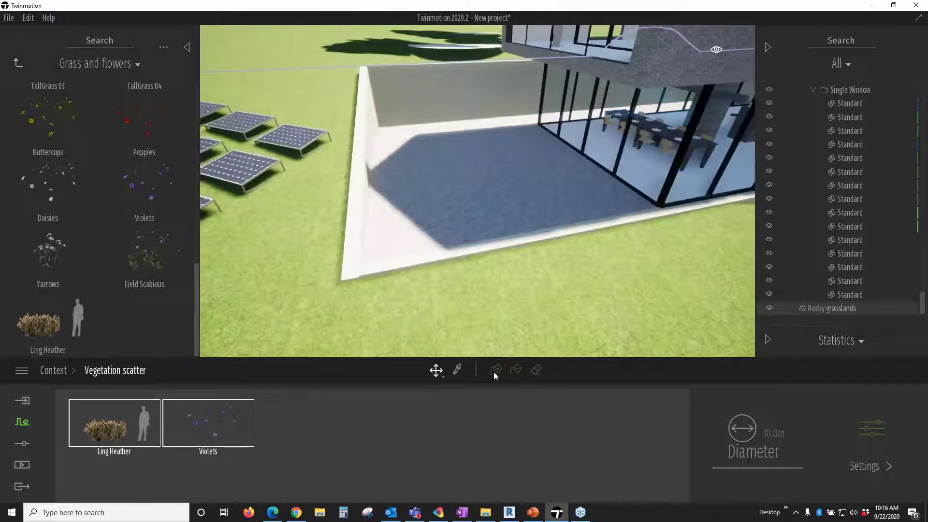
left_click(495, 371)
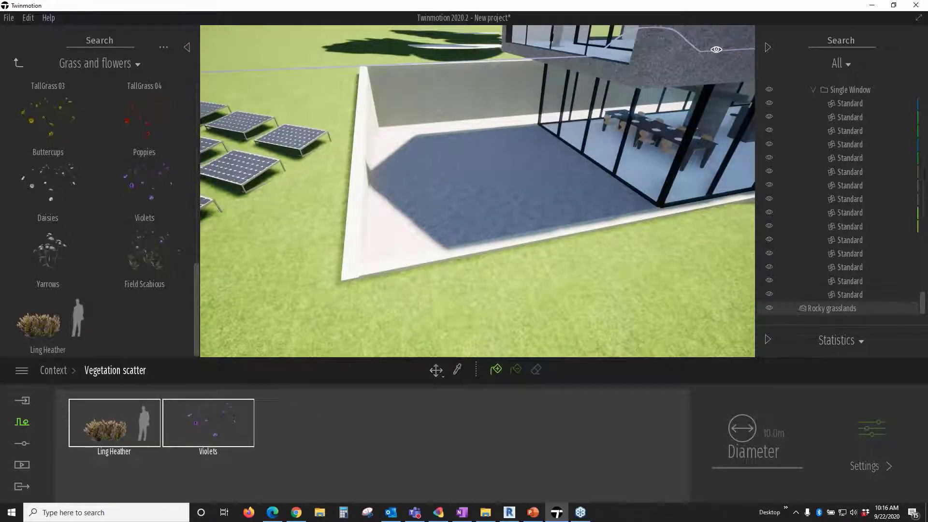
left_click(497, 180)
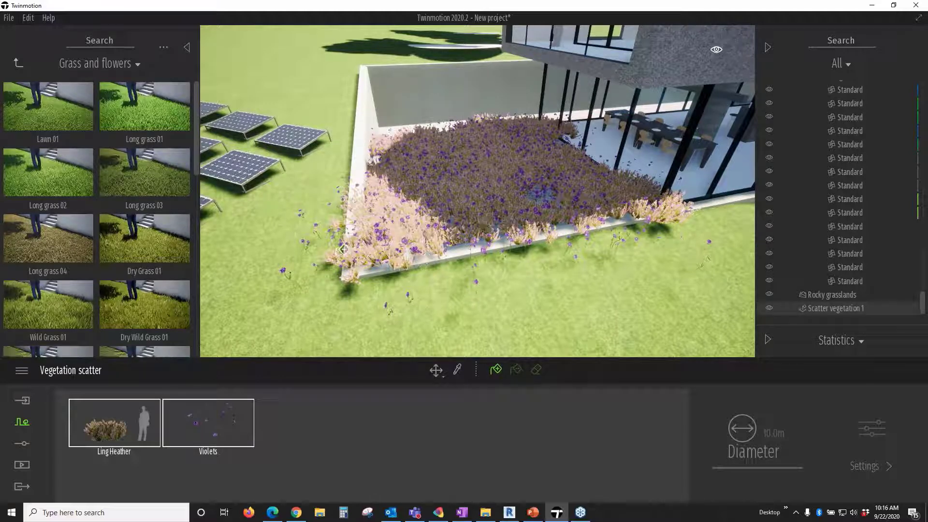
Step: Set the vegetation eraser's diameter to 2.1 m and erase the plants spilling over the courtyard's edge and into the dining room
left_click(534, 370)
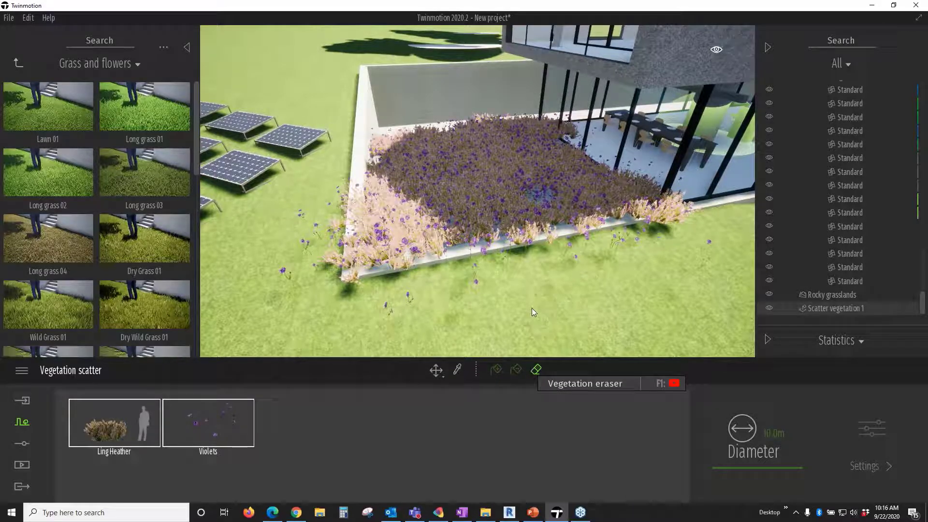
mouse_move(738, 463)
left_click_drag(738, 463, 746, 474)
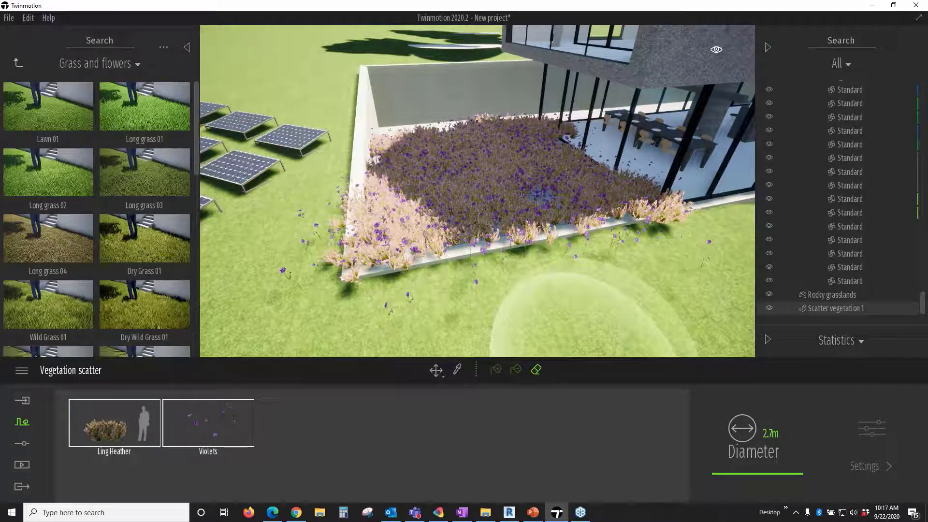
mouse_move(349, 289)
left_mouse_down()
mouse_move(338, 205)
mouse_move(379, 136)
mouse_move(353, 218)
mouse_move(632, 254)
mouse_move(591, 230)
mouse_move(623, 214)
mouse_move(695, 219)
left_mouse_up()
right_click_drag(695, 219, 426, 187)
scroll(435, 183, "up", 5)
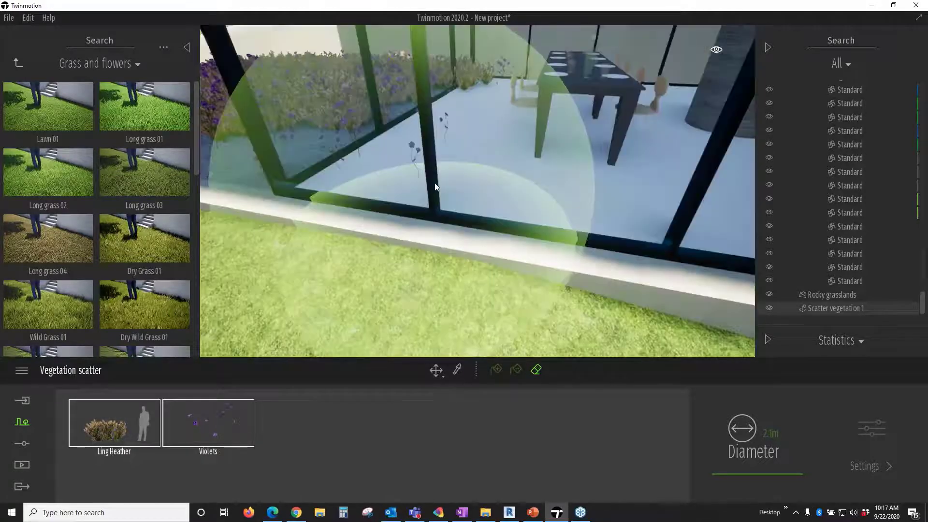
scroll(351, 182, "down", 5)
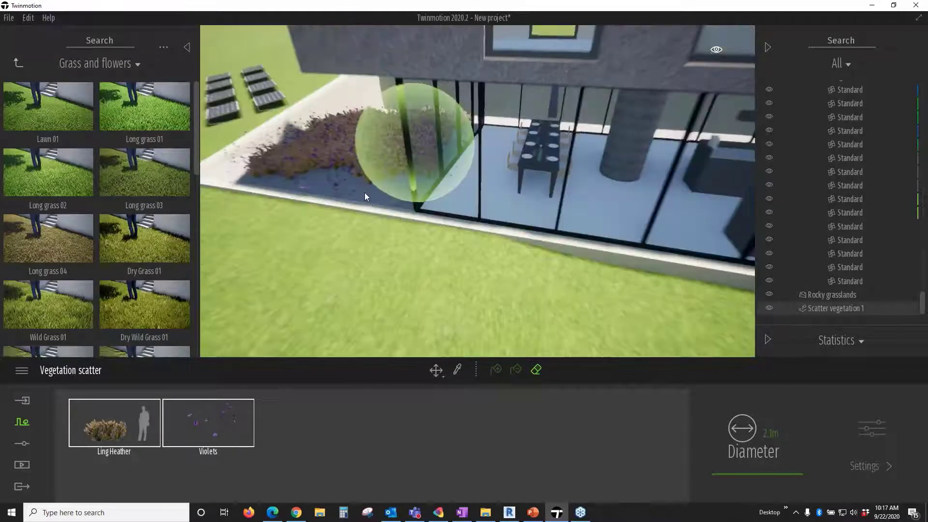
scroll(365, 192, "up", 2)
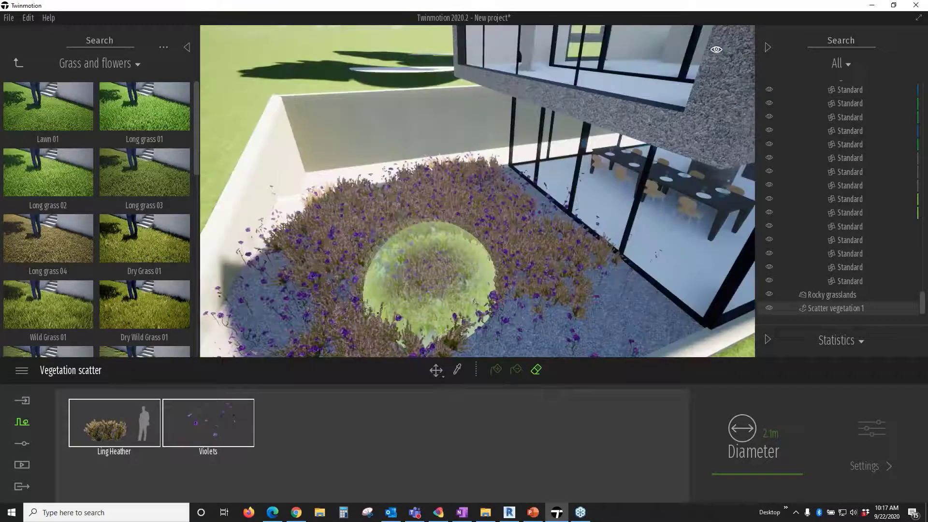
scroll(430, 282, "up", 2)
scroll(430, 283, "up", 2)
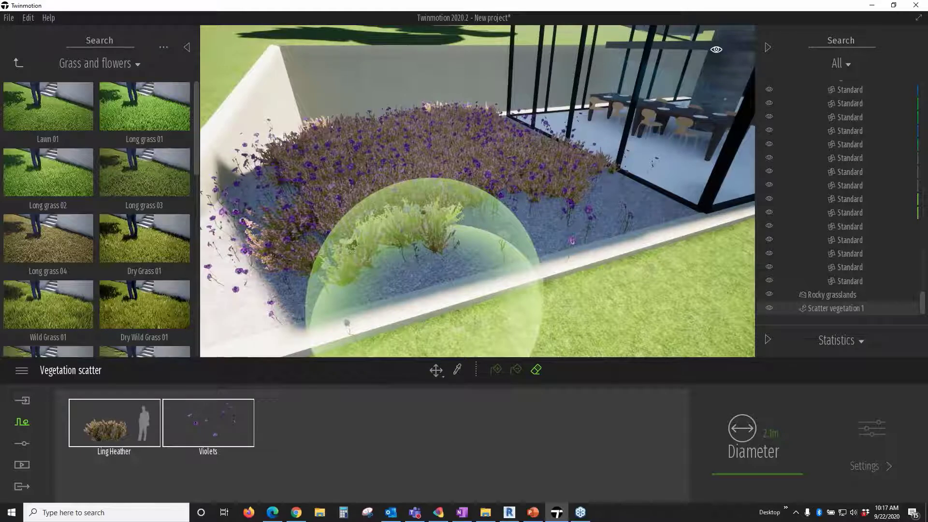
key("Escape")
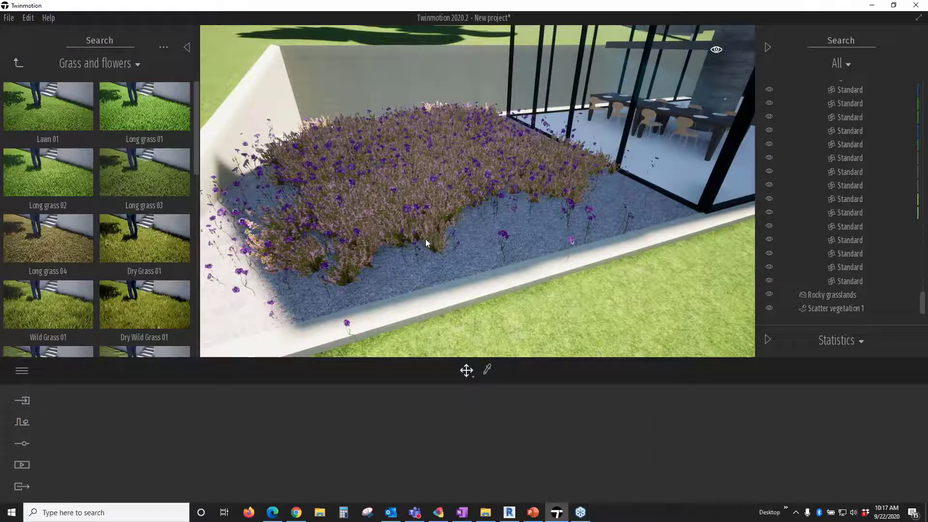
scroll(426, 242, "up", 5)
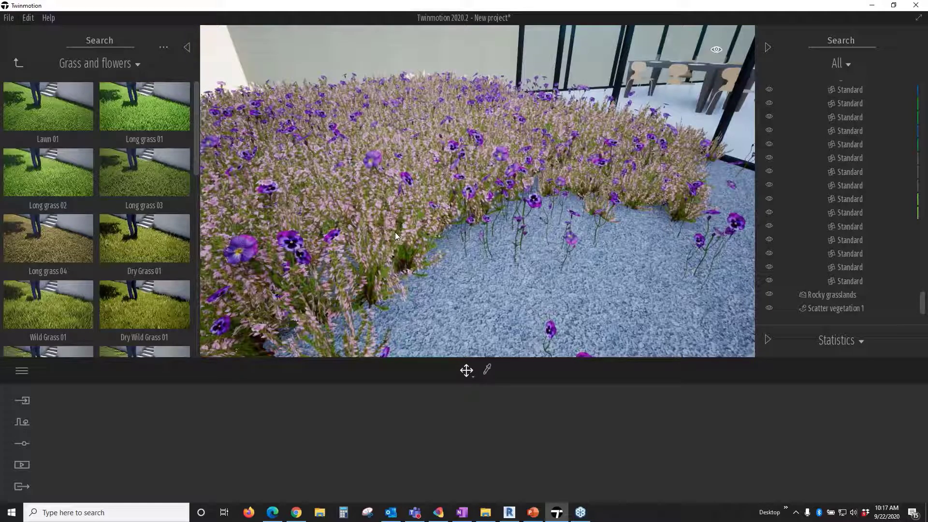
Step: Examine the Ling Heather and Violets planted in the walled courtyard, both up close and from outside the wall
scroll(396, 236, "up", 3)
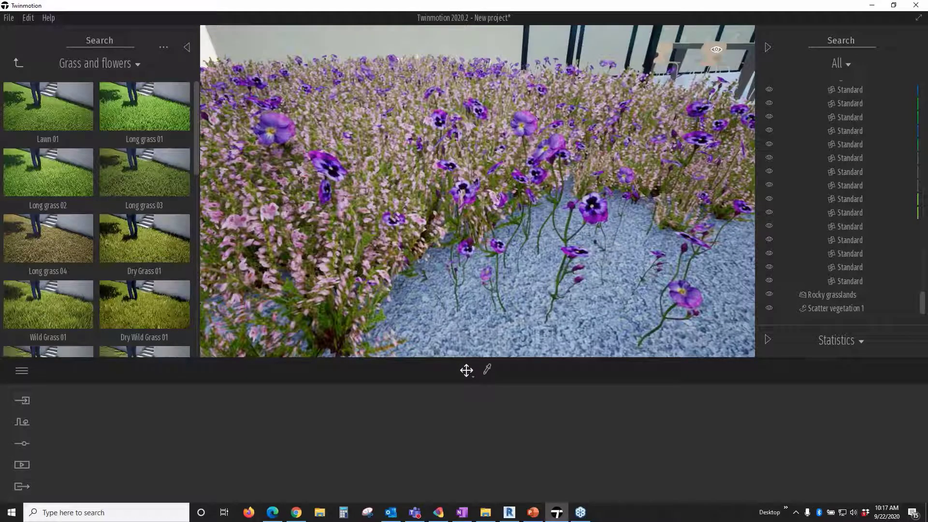
left_click_drag(527, 220, 558, 219)
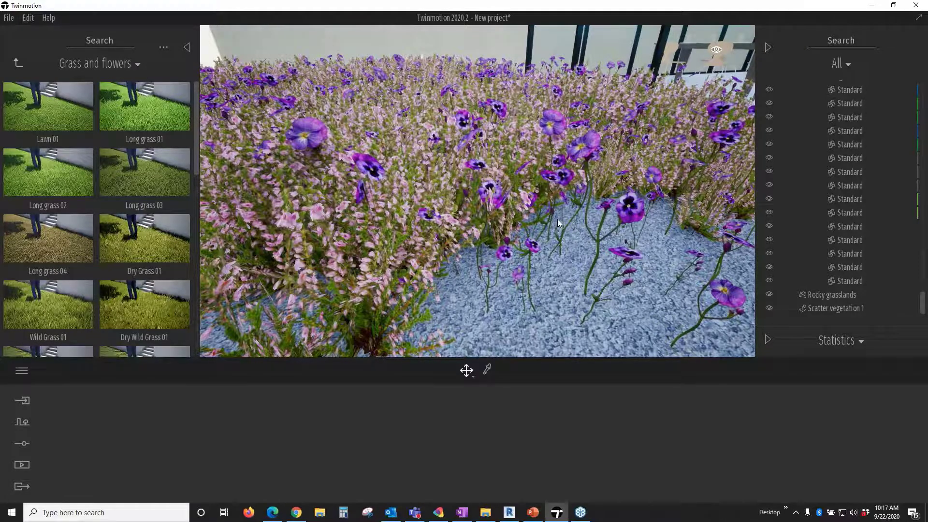
scroll(558, 219, "up", 2)
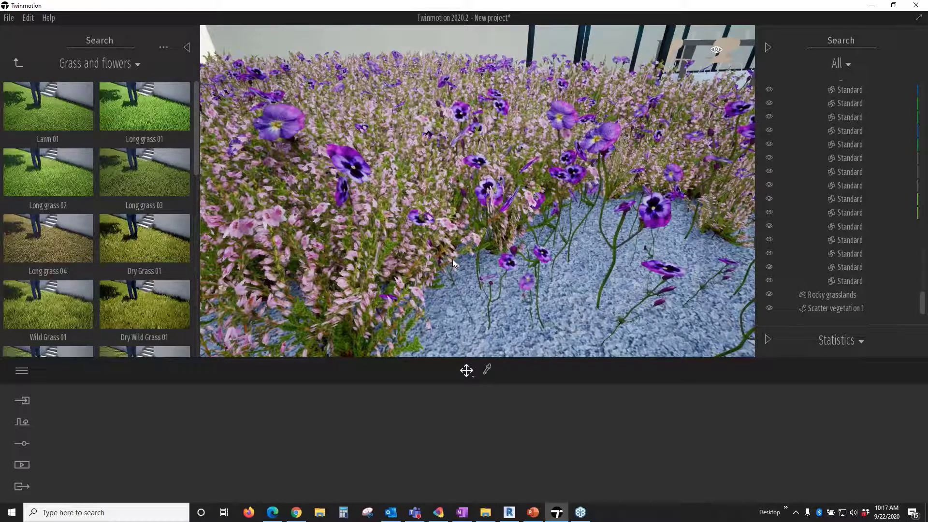
scroll(453, 262, "down", 2)
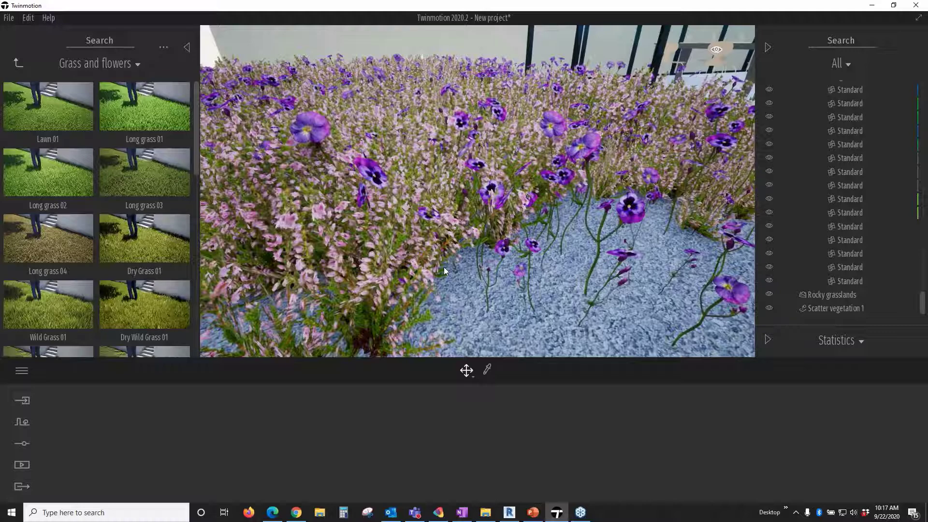
scroll(442, 265, "down", 3)
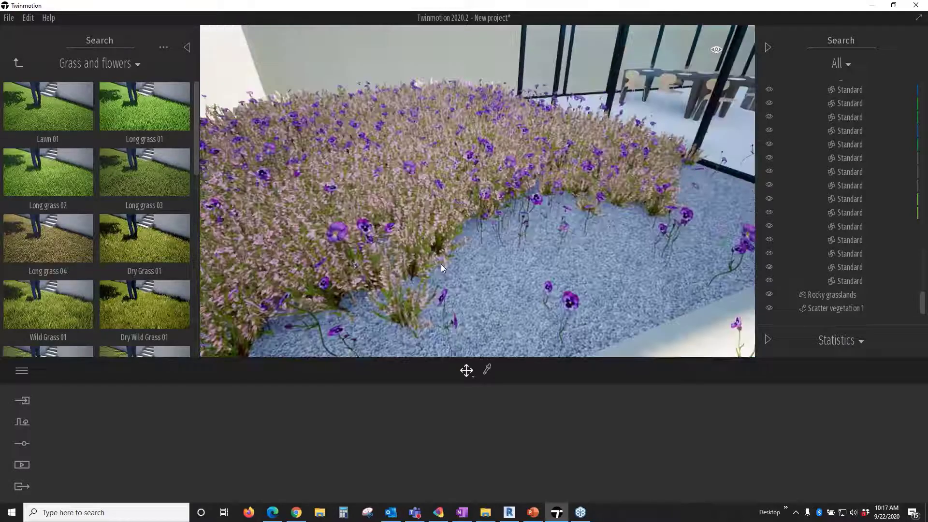
scroll(441, 264, "down", 3)
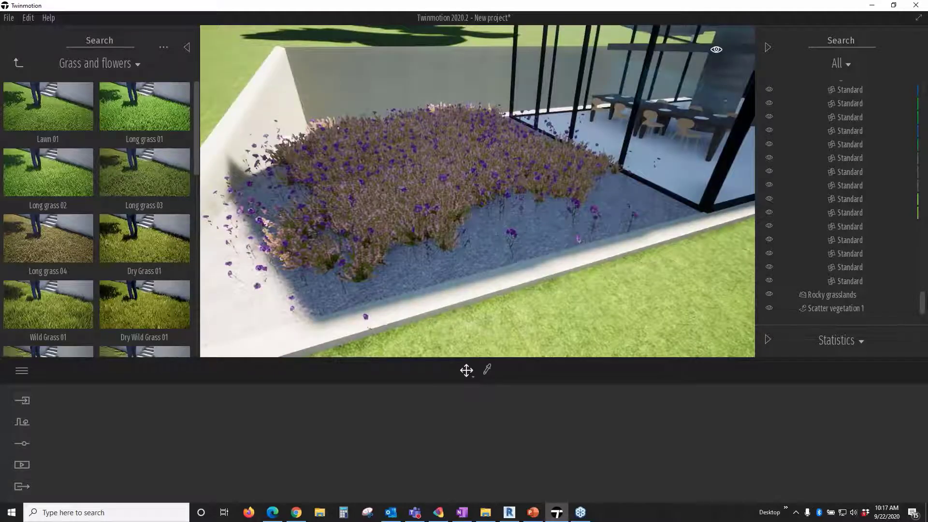
scroll(431, 294, "down", 3)
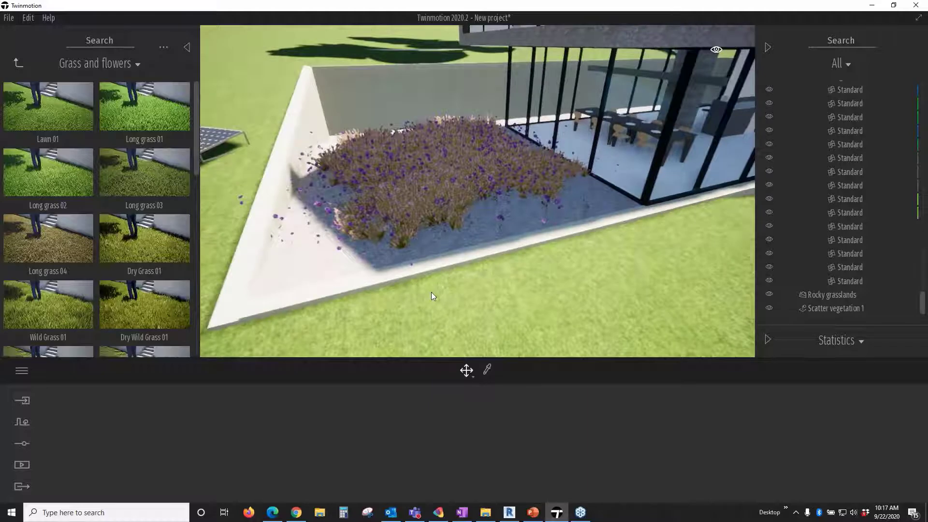
scroll(432, 294, "down", 3)
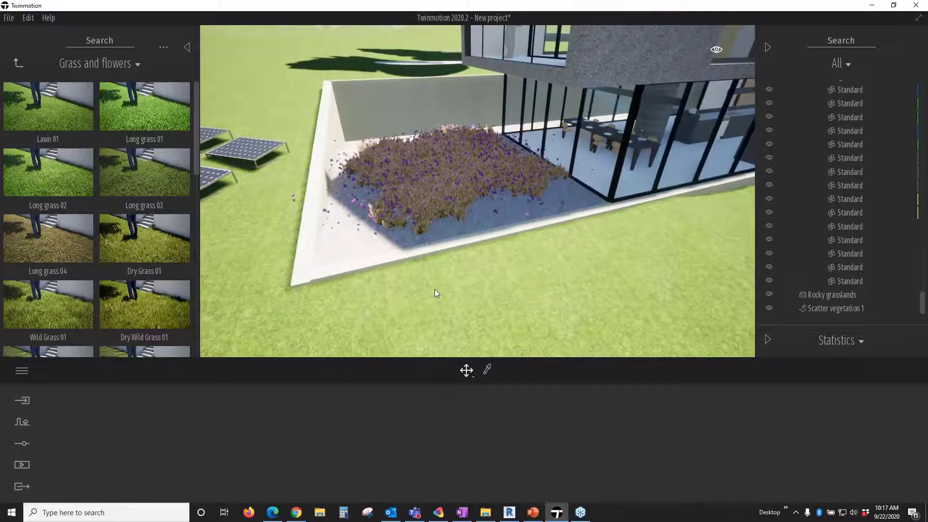
Step: Set up a vegetation paint for the overall site with Horse Chestnut, Sweet Birch and Grey Birch
scroll(435, 290, "down", 10)
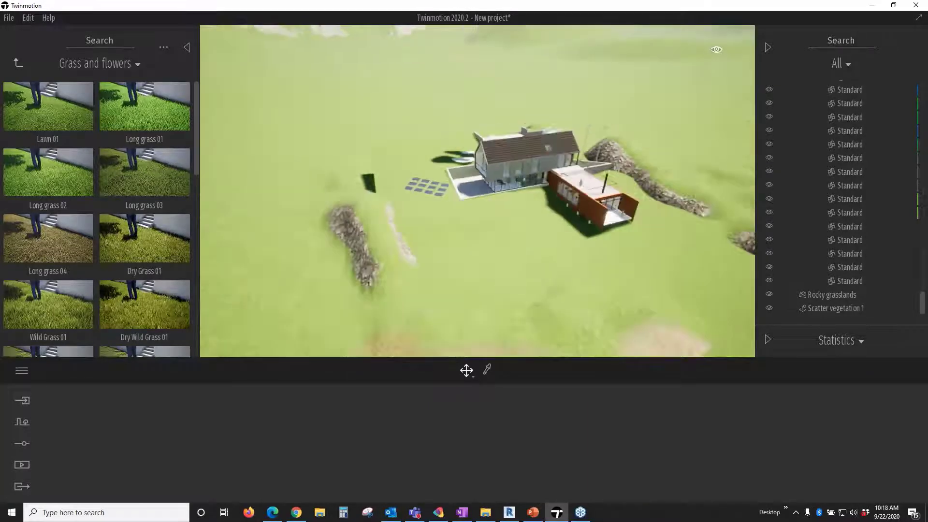
scroll(575, 309, "down", 5)
scroll(576, 309, "down", 3)
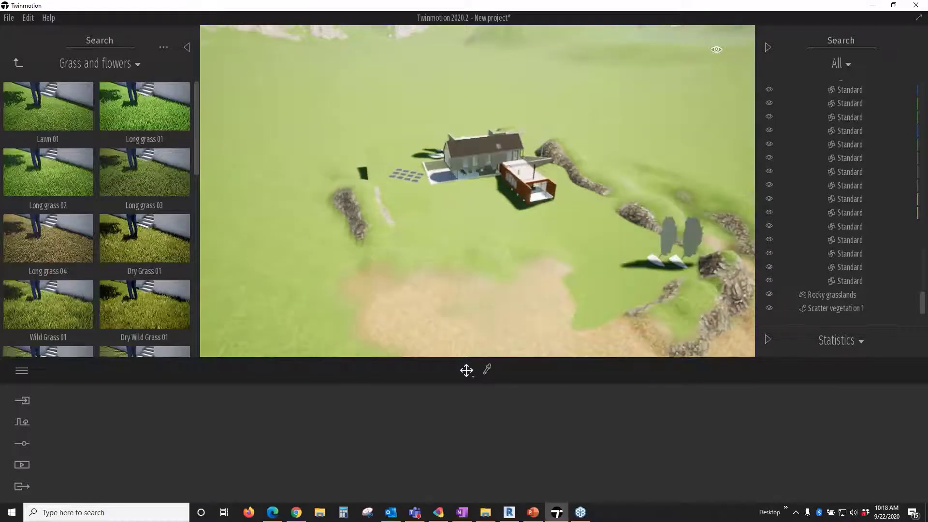
scroll(576, 309, "down", 3)
middle_click_drag(575, 309, 531, 344, "shift")
mouse_move(515, 271)
middle_mouse_down("shift")
mouse_move(525, 228)
mouse_move(515, 264)
mouse_move(508, 254)
middle_mouse_up("shift")
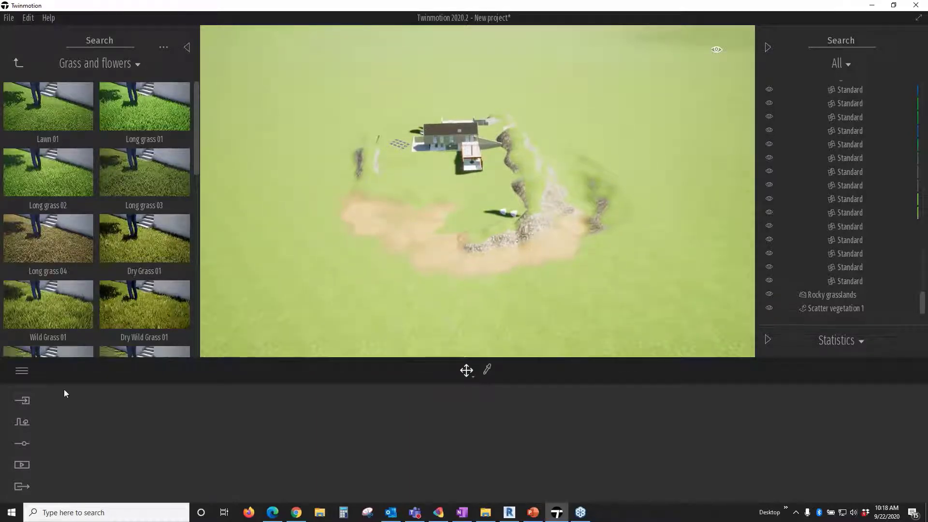
left_click(22, 423)
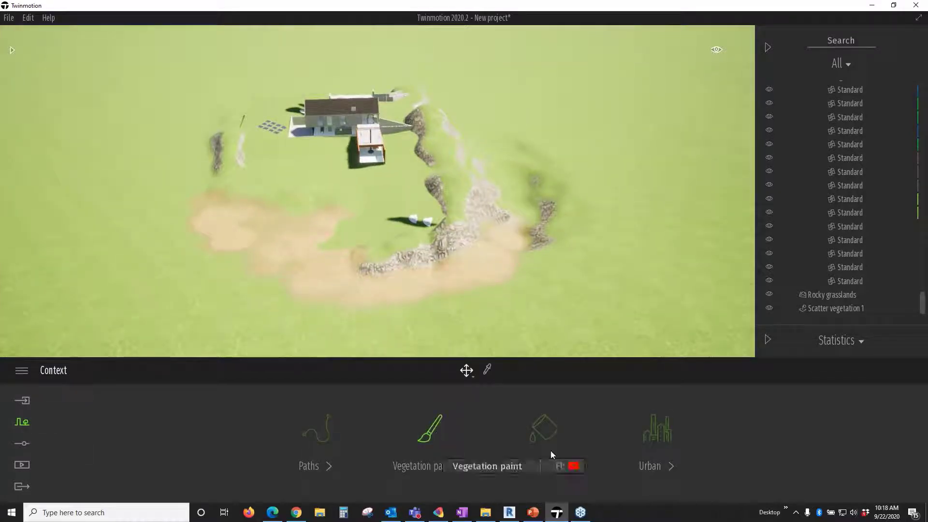
left_click(416, 448)
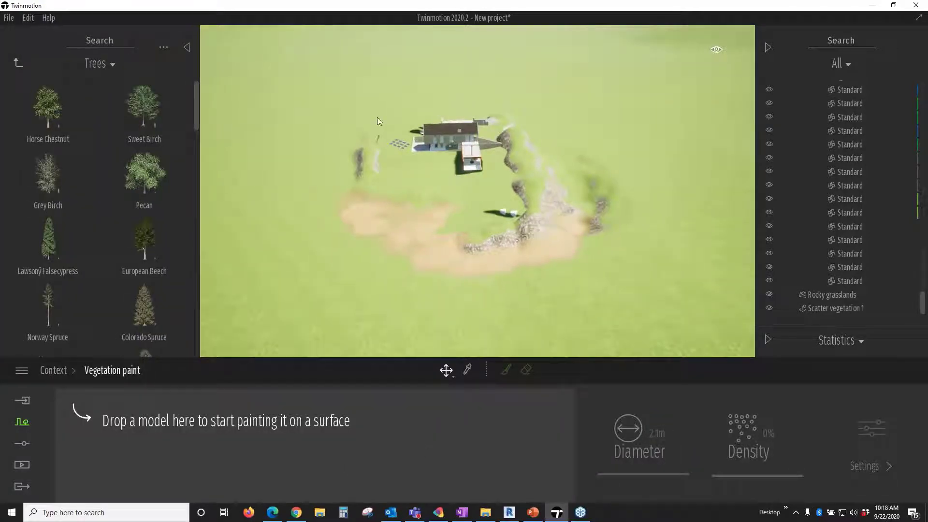
mouse_move(48, 116)
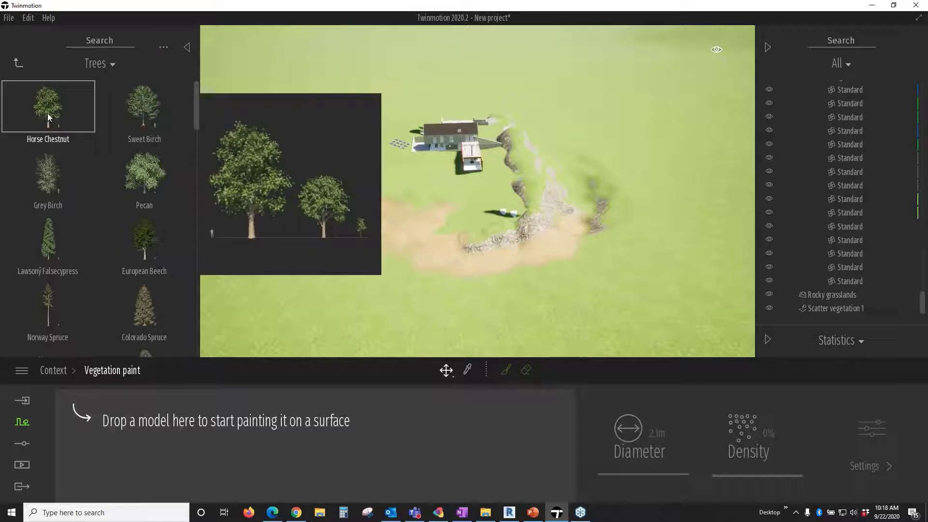
left_click_drag(47, 115, 137, 422)
left_click_drag(120, 92, 212, 448)
left_click_drag(50, 158, 302, 468)
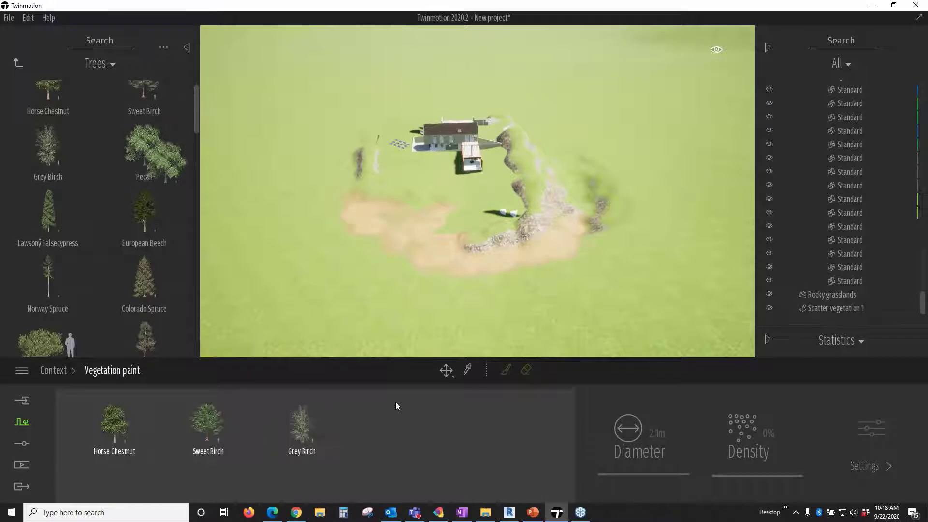
Step: Add Pecan, Lawson Falsecypress, European Beech and Norway Spruce to the vegetation paint selection
left_click_drag(395, 402, 396, 402)
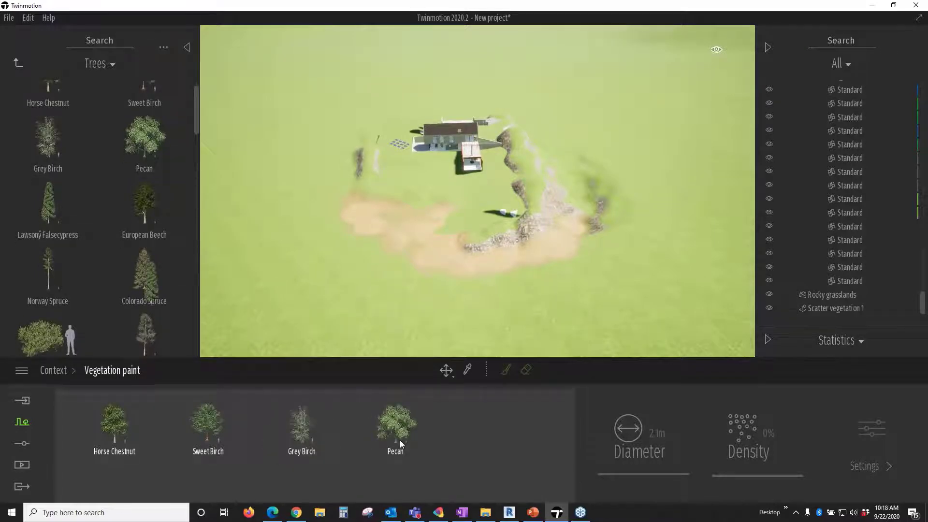
left_click_drag(48, 205, 400, 440)
left_click_drag(144, 208, 547, 433)
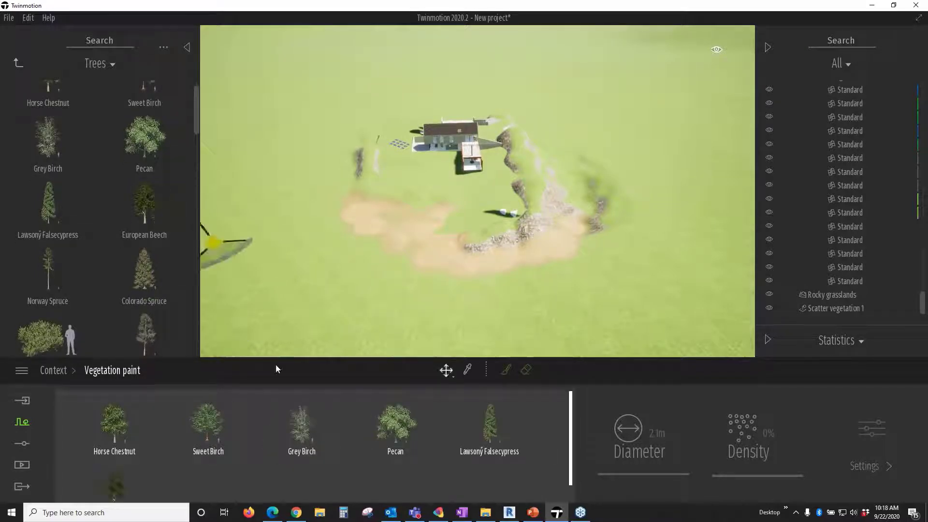
mouse_move(71, 277)
left_mouse_down()
mouse_move(217, 436)
mouse_move(265, 460)
left_mouse_up()
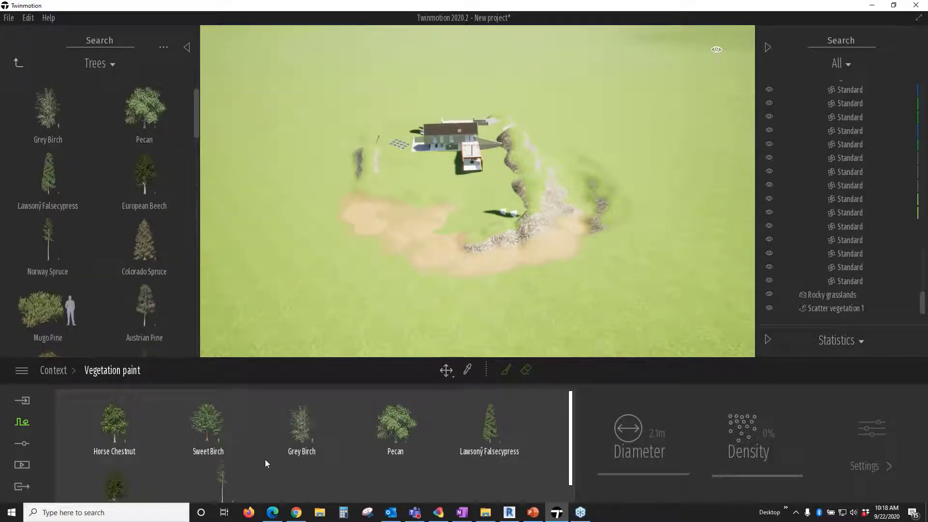
Step: Select all seven tree species, set the brush diameter to 13.5 m and paint a ring of trees around the site
left_click(123, 428)
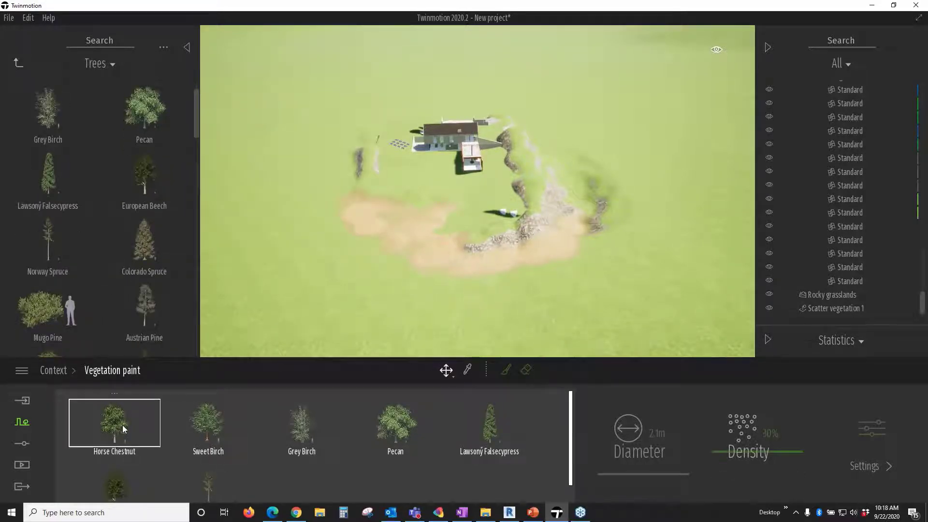
left_click(203, 479, "shift")
left_click(505, 370)
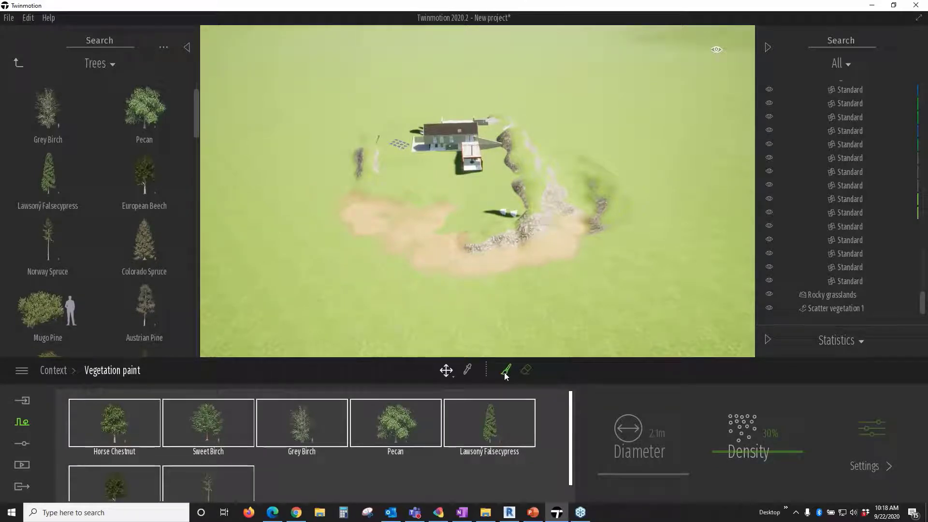
left_click_drag(642, 476, 644, 430)
mouse_move(291, 228)
left_mouse_down()
mouse_move(303, 181)
mouse_move(338, 138)
mouse_move(385, 108)
mouse_move(484, 92)
left_mouse_up()
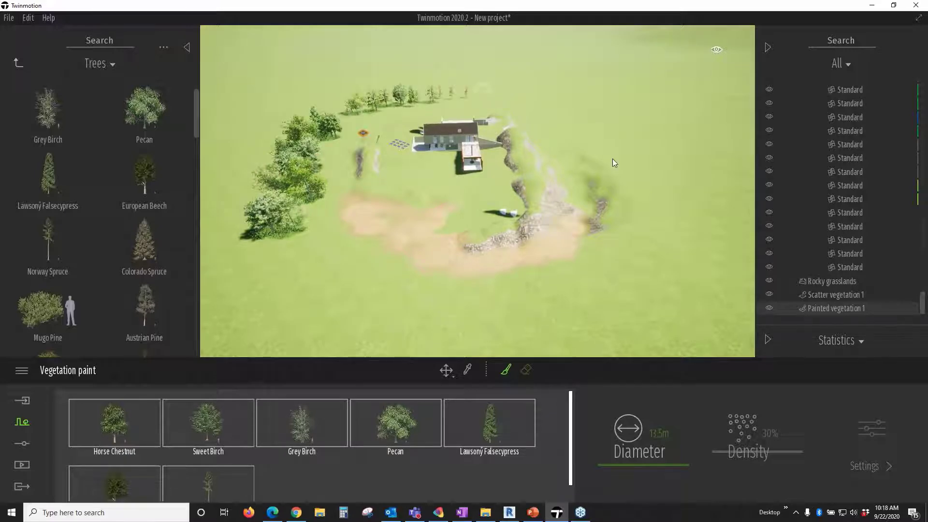
left_click_drag(613, 163, 424, 300)
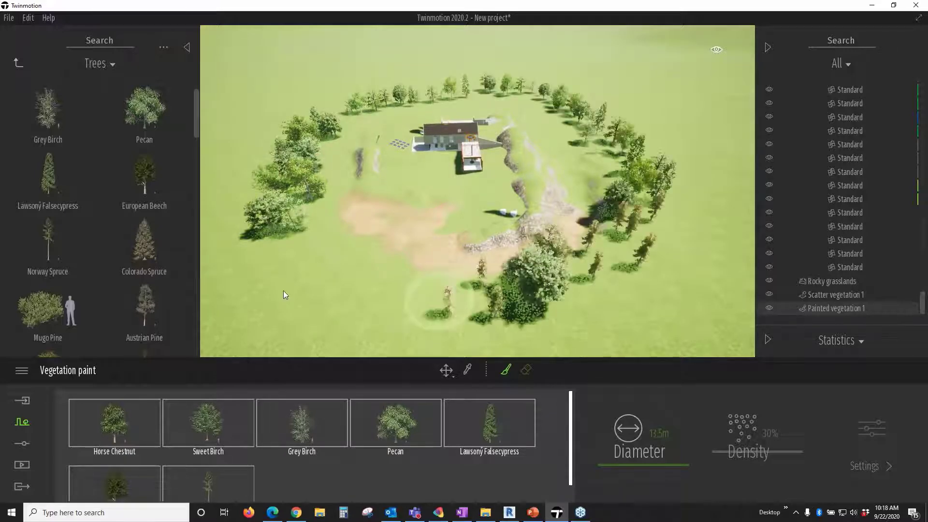
left_click_drag(284, 291, 400, 257)
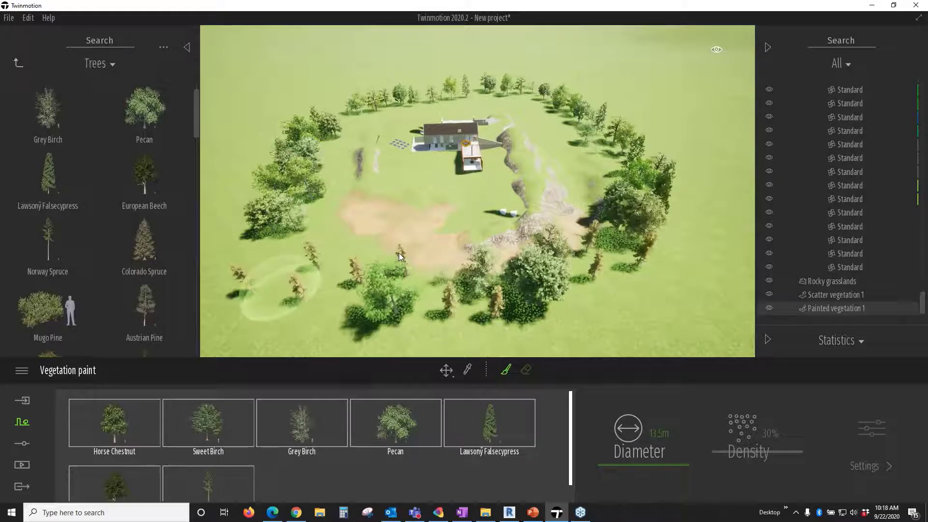
Step: Thicken the tree ring behind the house, beside the rocky slope and along the front, and finish painting
middle_click_drag(399, 253, 399, 285, "shift")
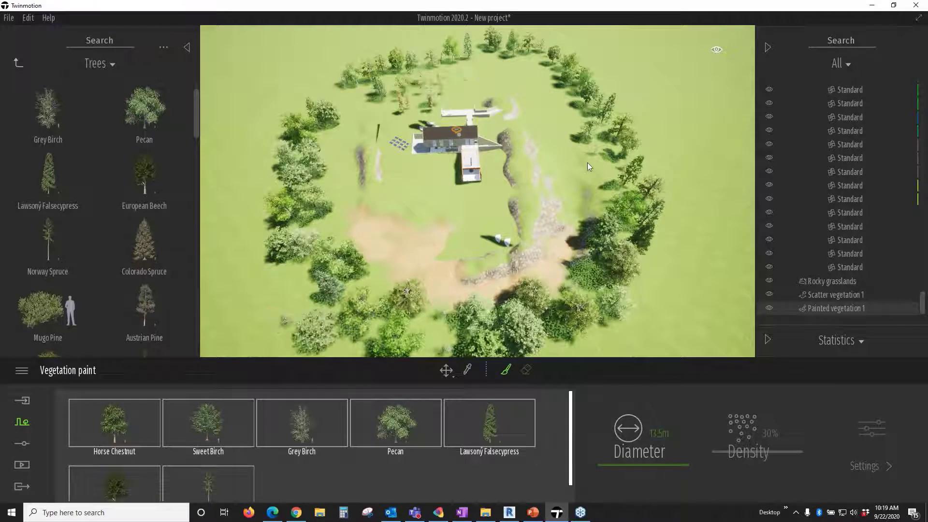
left_click_drag(588, 162, 426, 128)
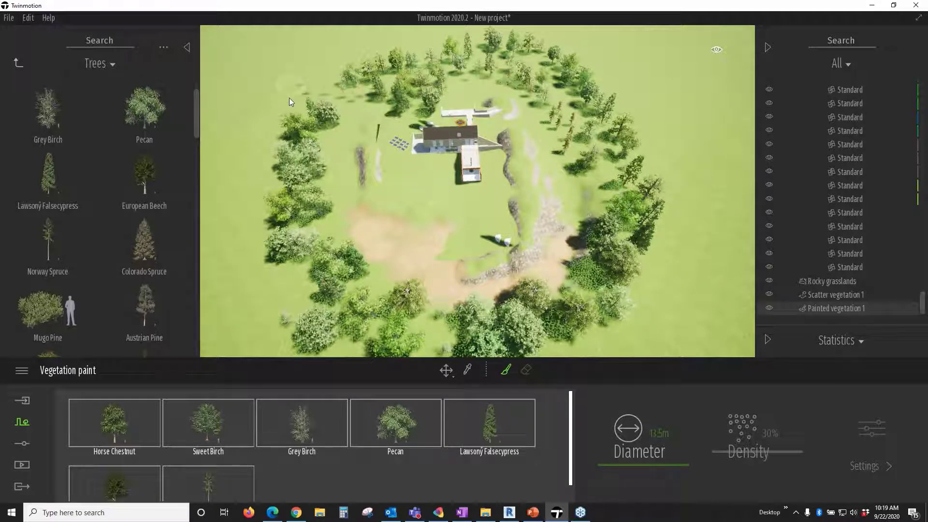
mouse_move(355, 345)
middle_mouse_down()
mouse_move(431, 317)
mouse_move(380, 261)
middle_mouse_up()
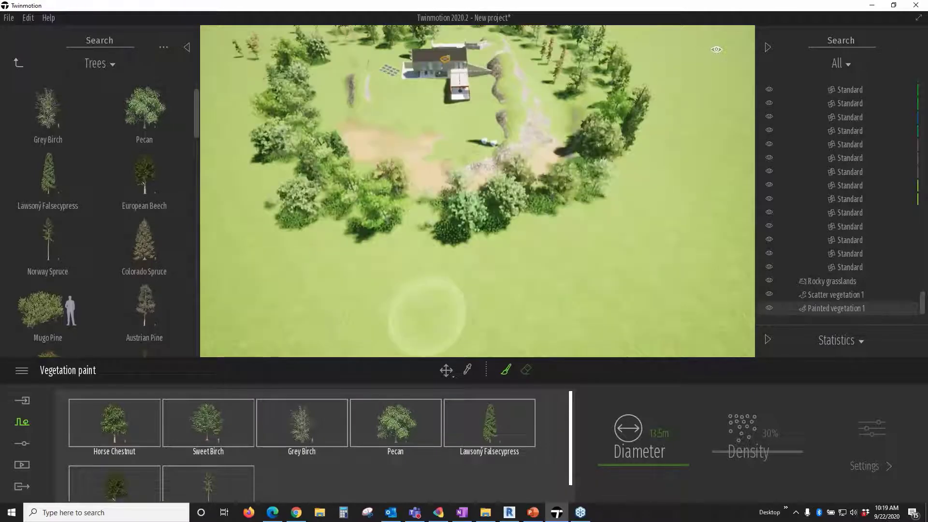
scroll(438, 313, "up", 2)
scroll(446, 305, "up", 1)
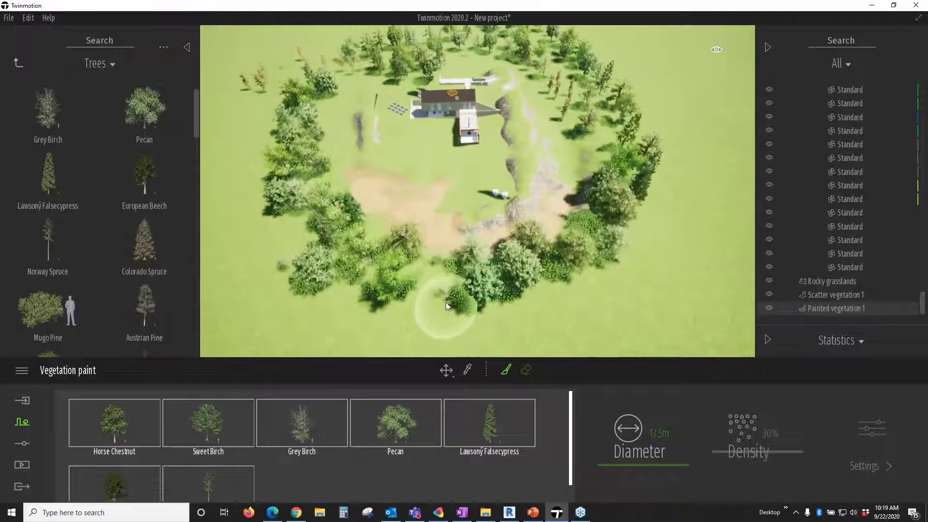
key("Escape")
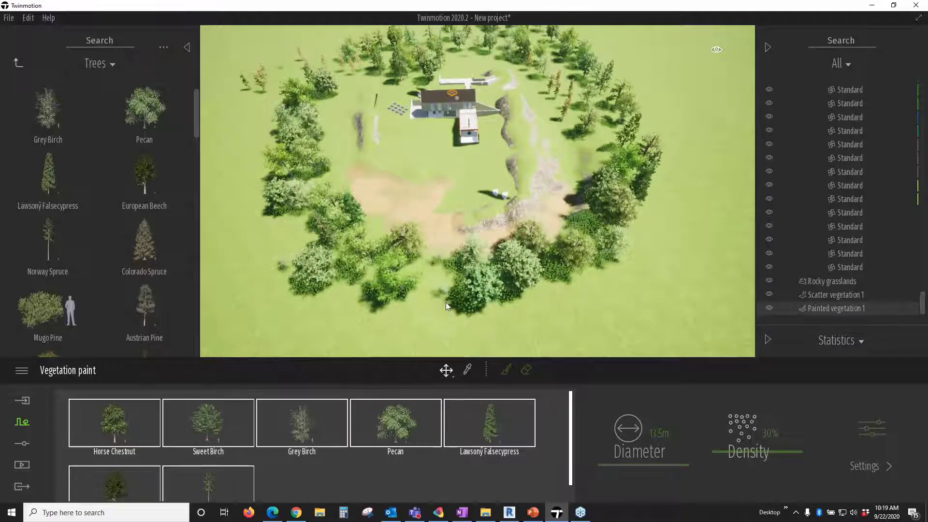
Step: Set the age of all seven painted tree species to 55%, checking the trees from near ground level
middle_click_drag(457, 111, 451, 77, "shift")
middle_click_drag(417, 243, 463, 277)
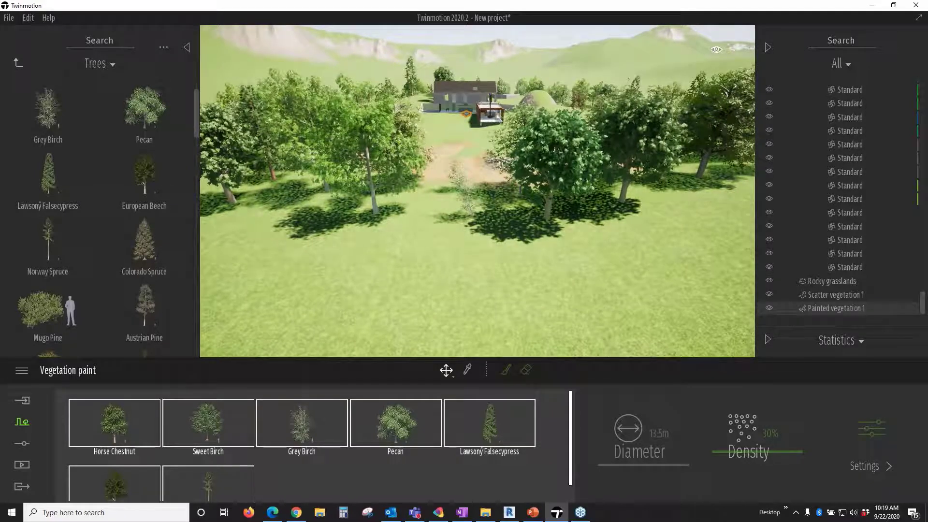
middle_click_drag(499, 179, 530, 211)
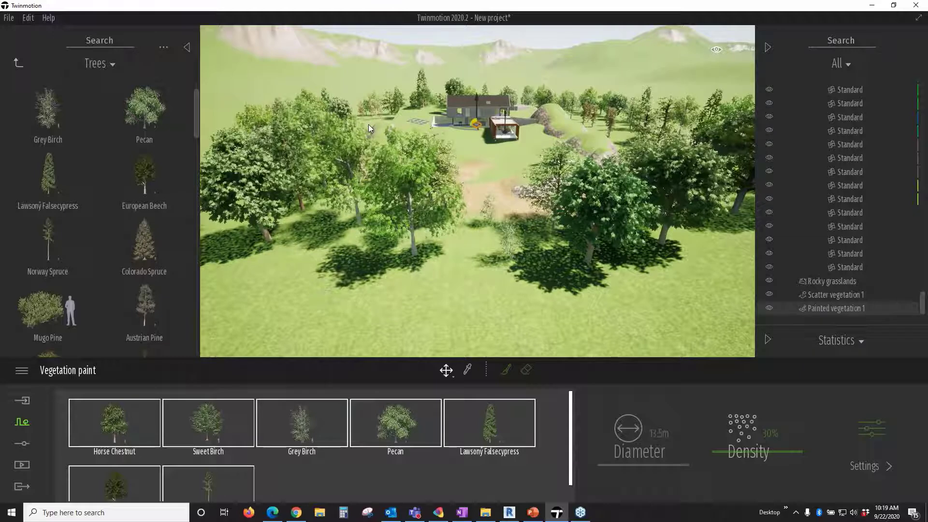
left_click(884, 434)
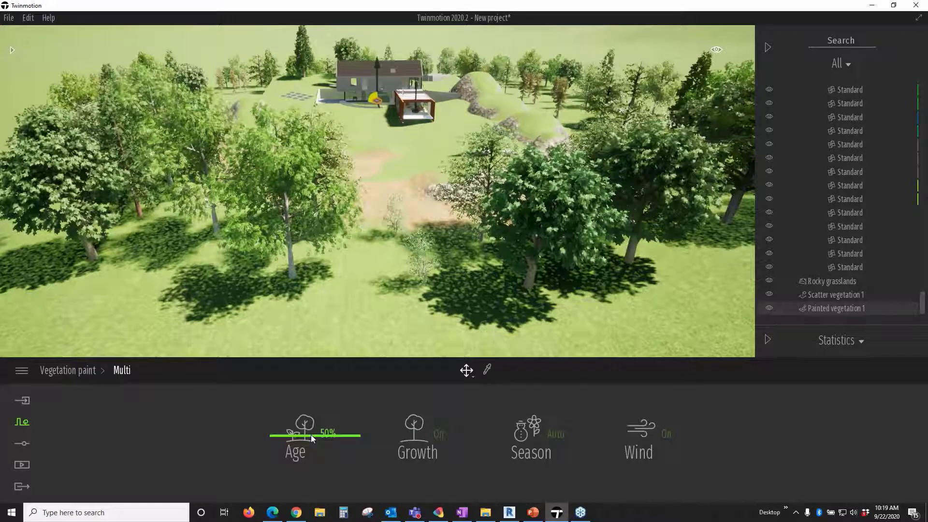
left_click(312, 434)
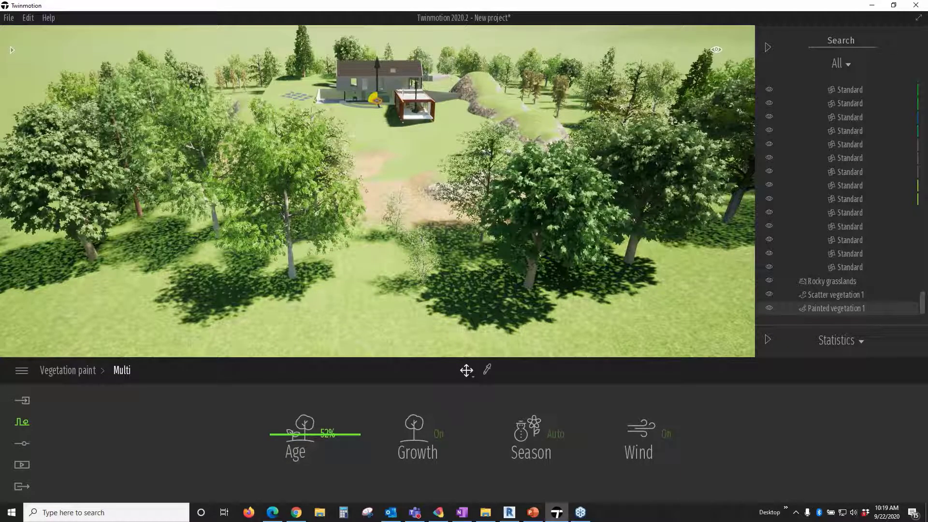
left_click_drag(311, 435, 311, 421)
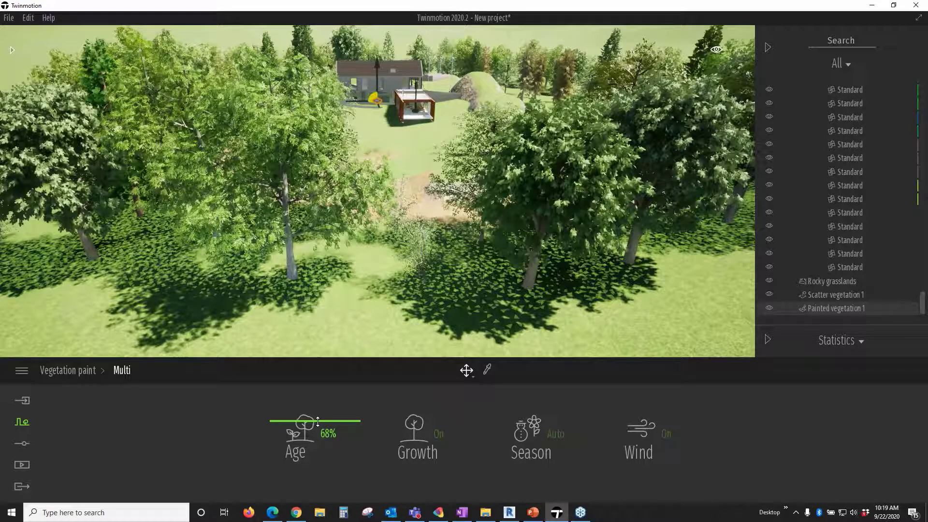
left_click_drag(317, 422, 317, 432)
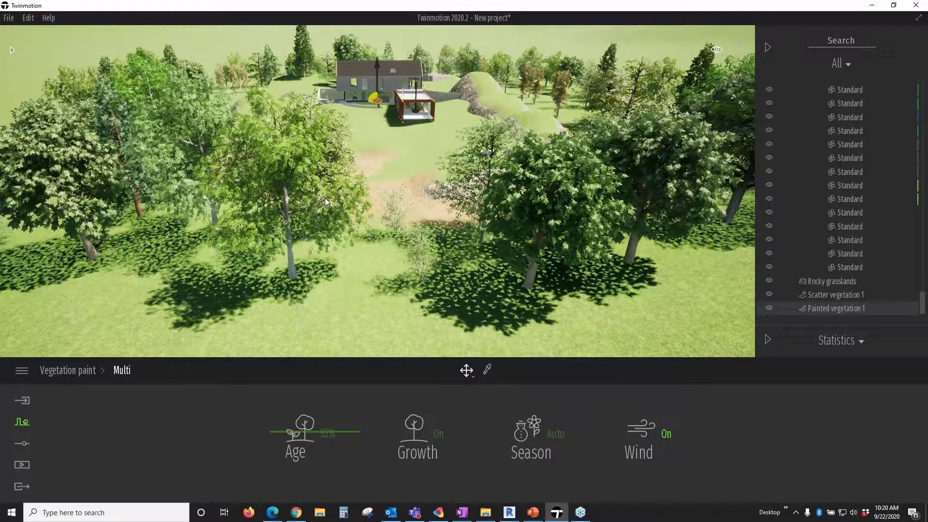
scroll(325, 198, "up", 3)
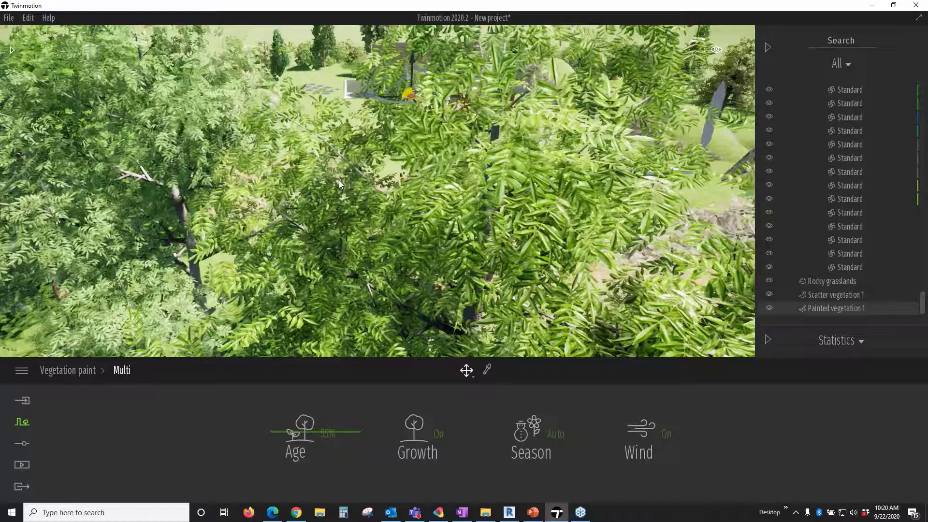
Step: Examine the painted tree ring from within the canopy and from above, ending near the two grey placeholder trees beside the rocks
scroll(409, 196, "up", 2)
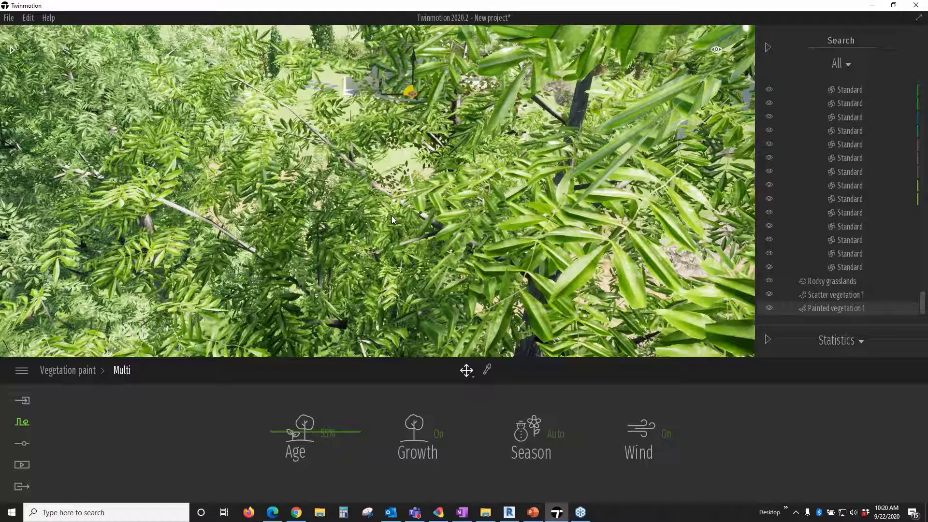
scroll(392, 215, "down", 3)
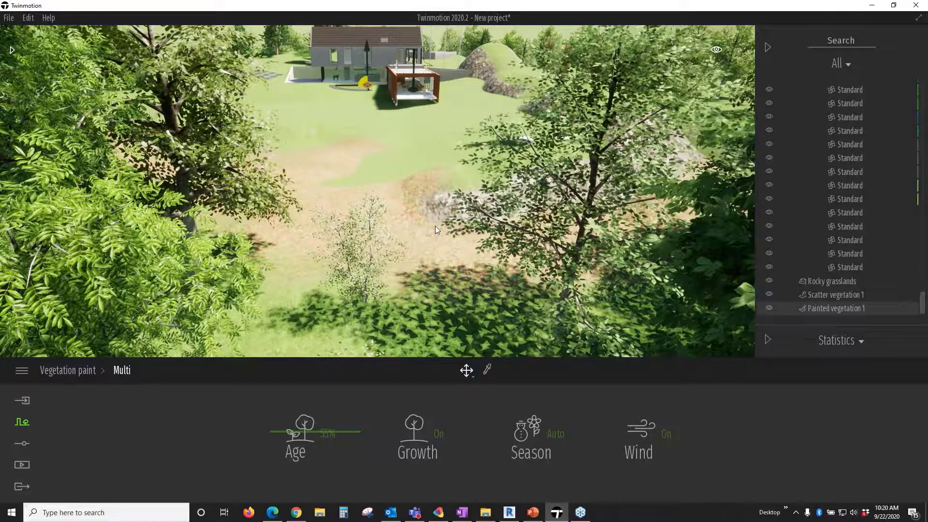
scroll(421, 215, "down", 3)
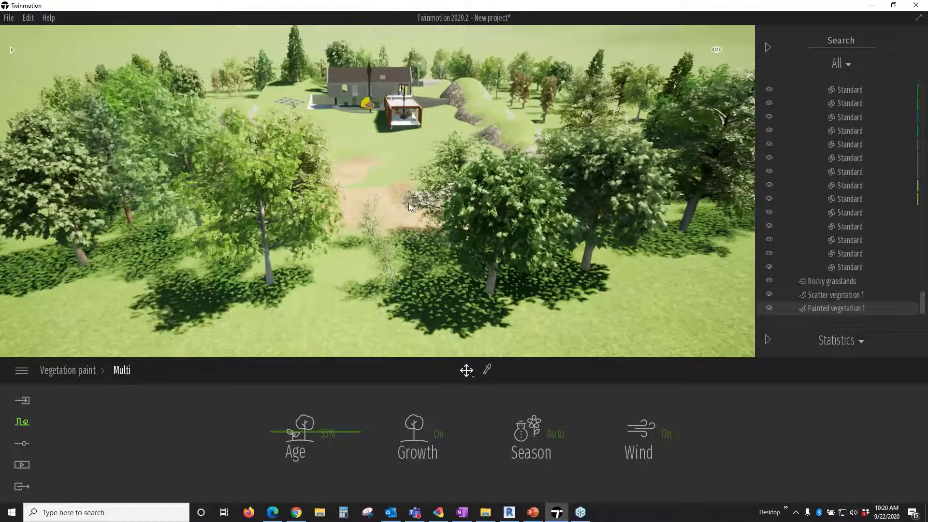
scroll(373, 234, "down", 3)
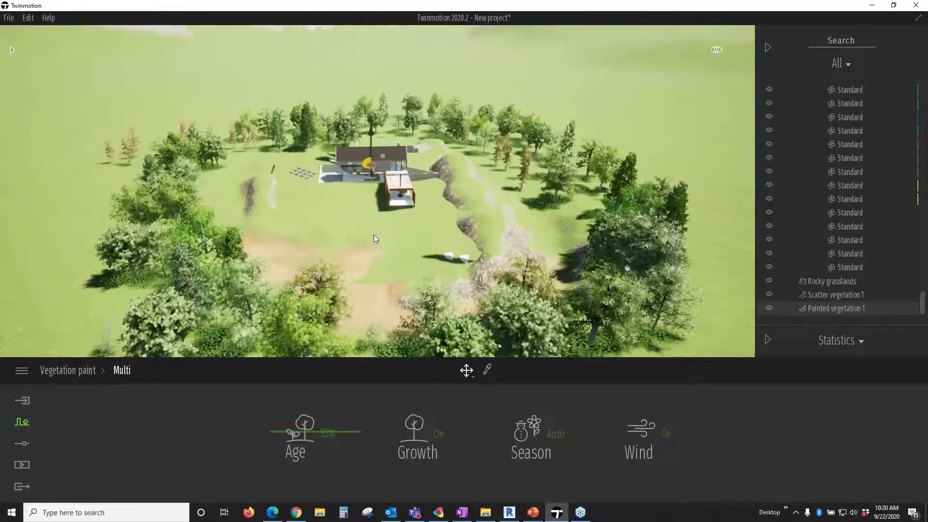
middle_click_drag(374, 235, 493, 236)
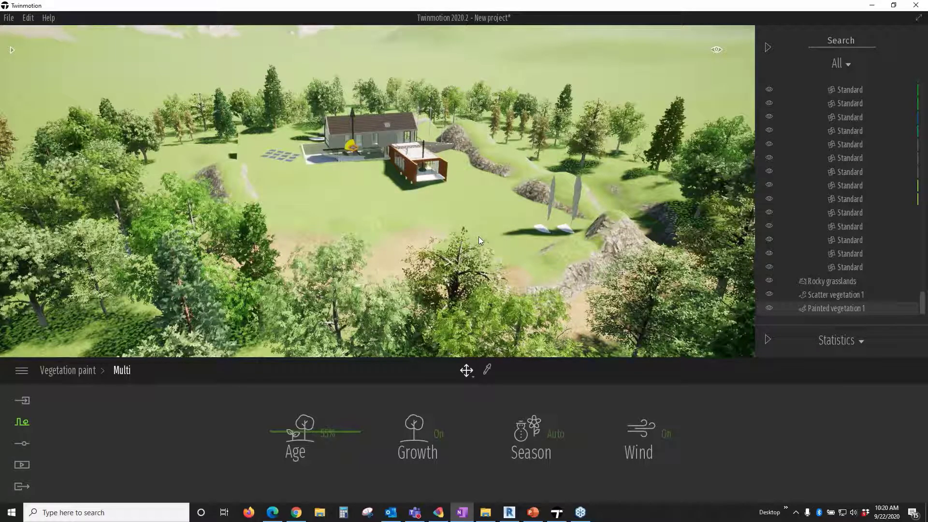
middle_click_drag(478, 236, 508, 242, "shift")
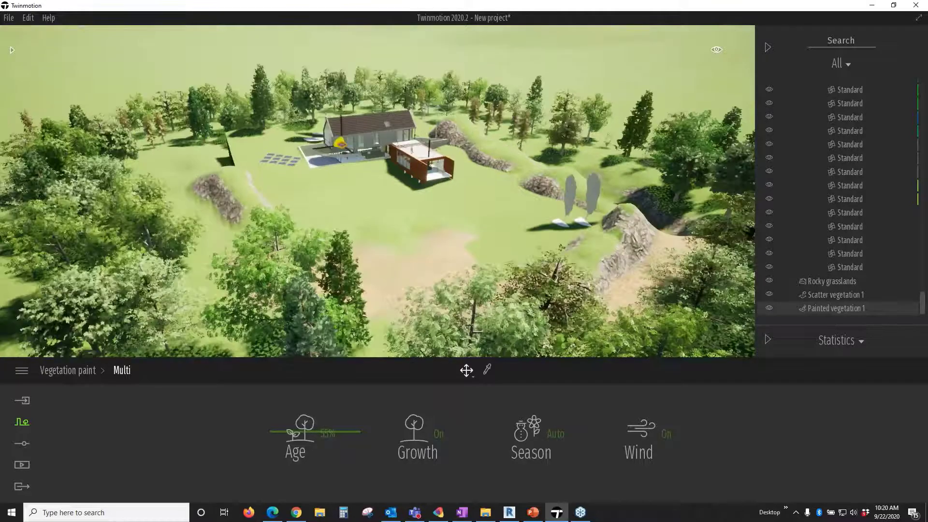
middle_click_drag(602, 211, 325, 276, "shift")
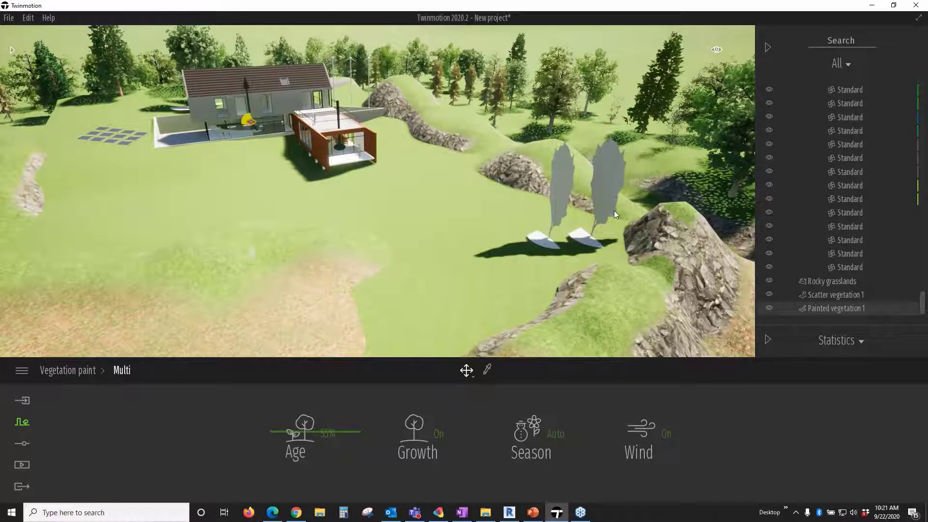
Step: Replace the three Honey Locust - 25' placeholder trees with European Beech from the tree library
left_click(570, 179)
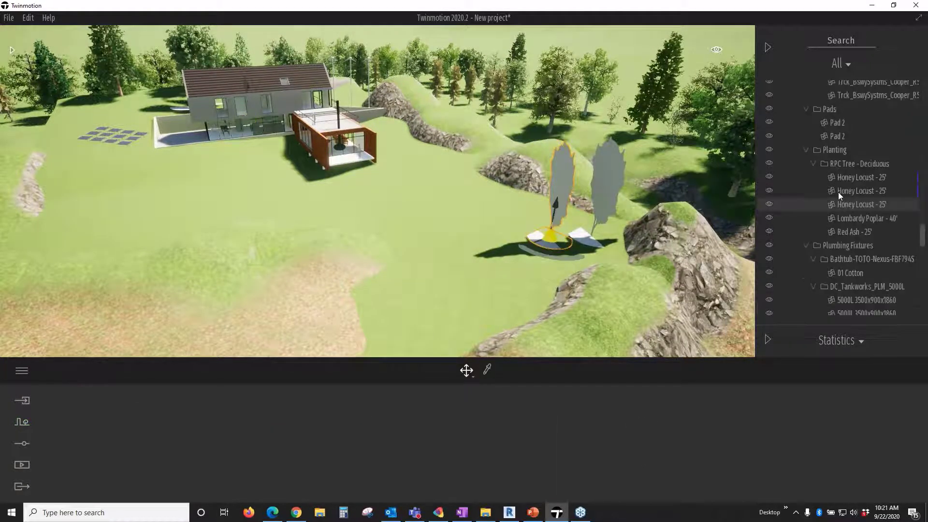
left_click(838, 193)
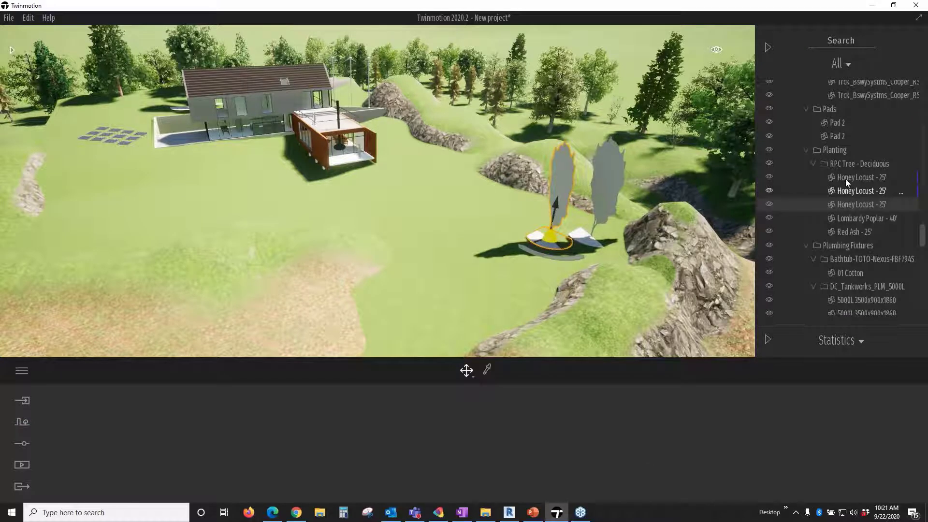
left_click(847, 180, "shift")
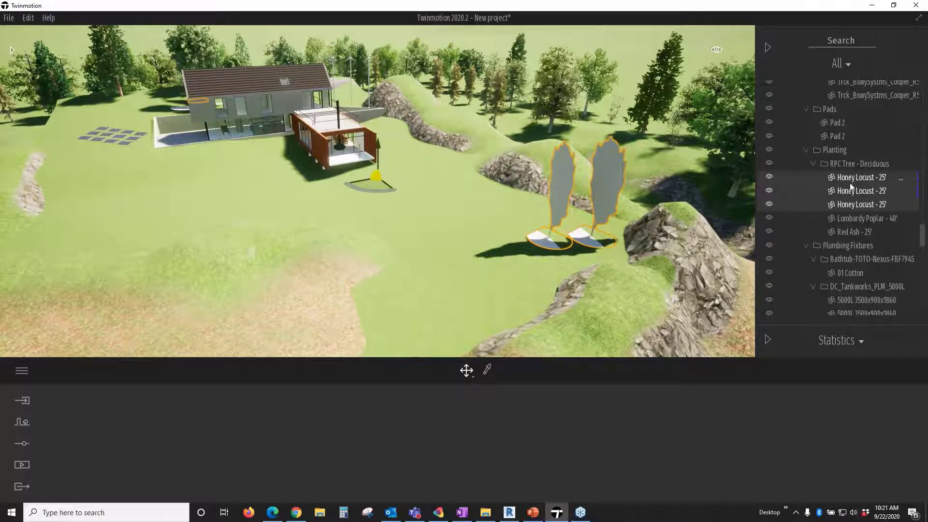
right_click(850, 183)
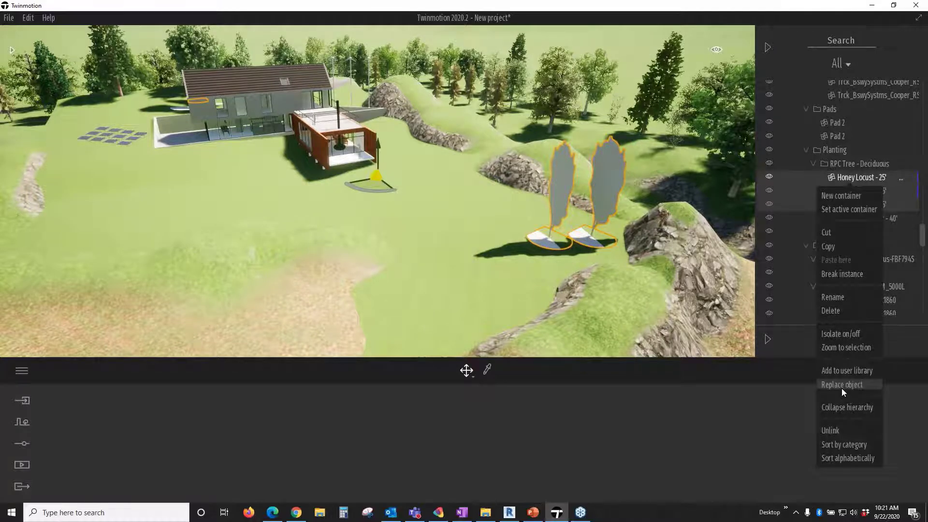
left_click(842, 384)
mouse_move(147, 180)
left_click_drag(147, 181, 156, 442)
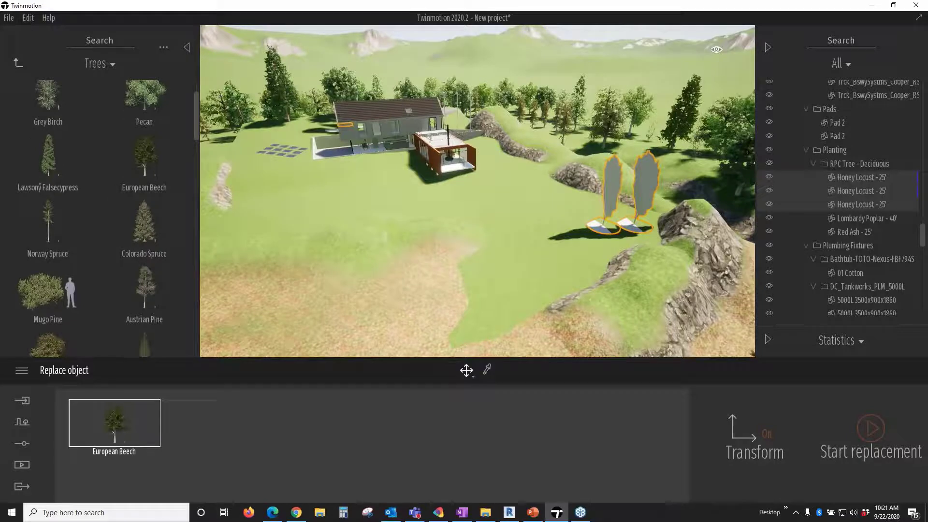
left_click(871, 435)
Step: Move one of the two European Beeches beside the rocky slope across the lawn, closer to the red annex
middle_click_drag(491, 278, 616, 207)
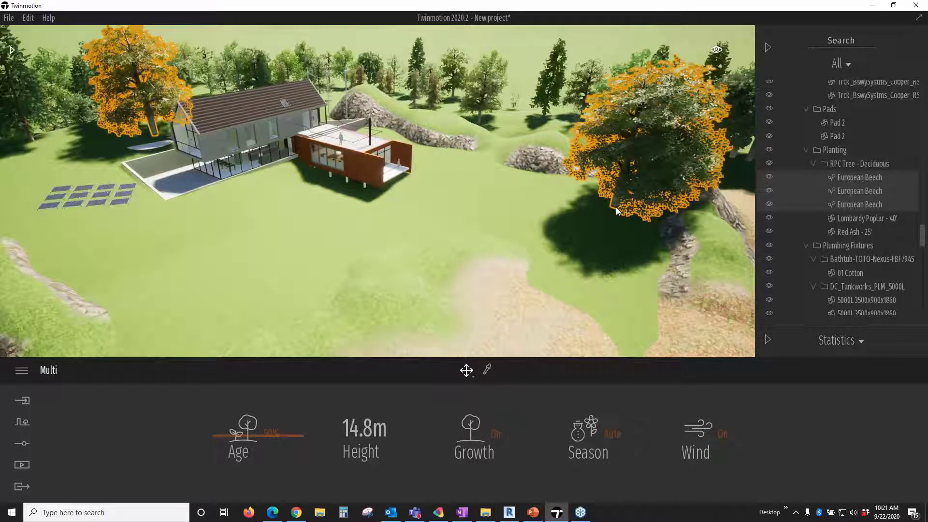
left_click(616, 207)
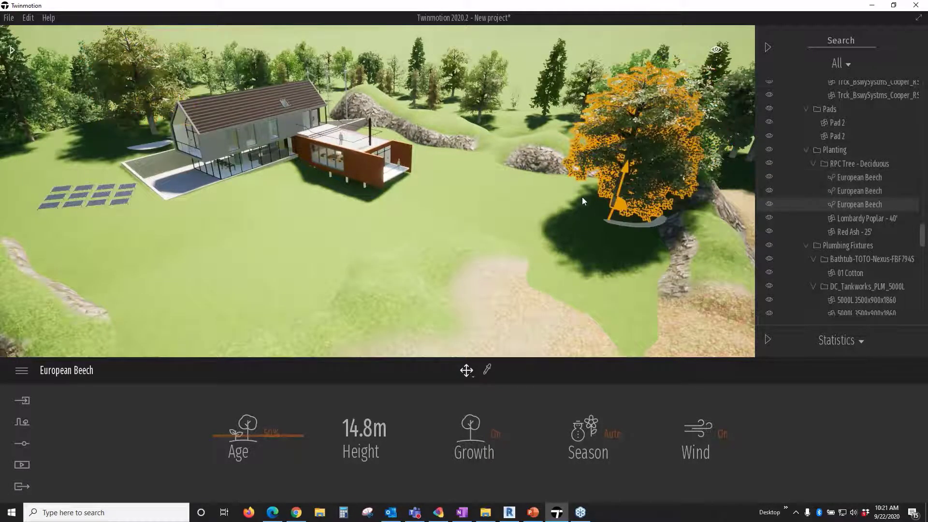
left_click_drag(583, 196, 586, 193)
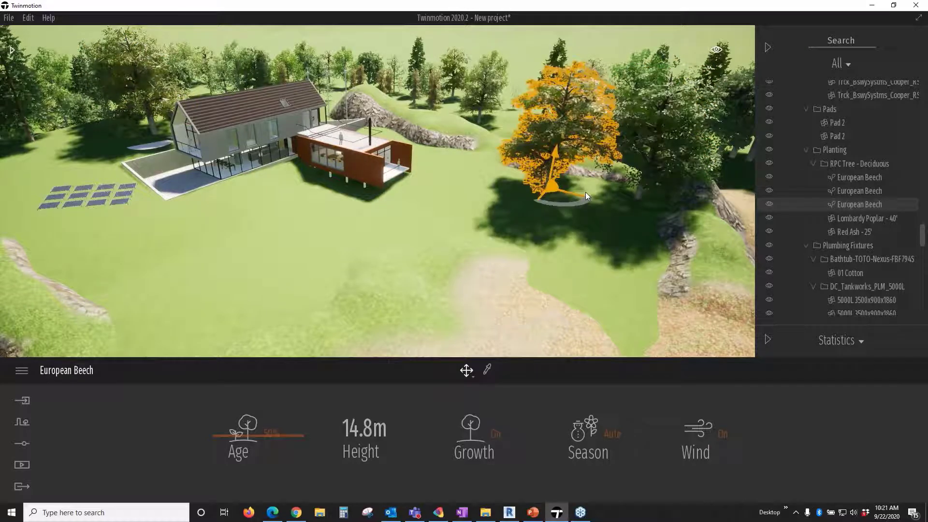
left_click(585, 192)
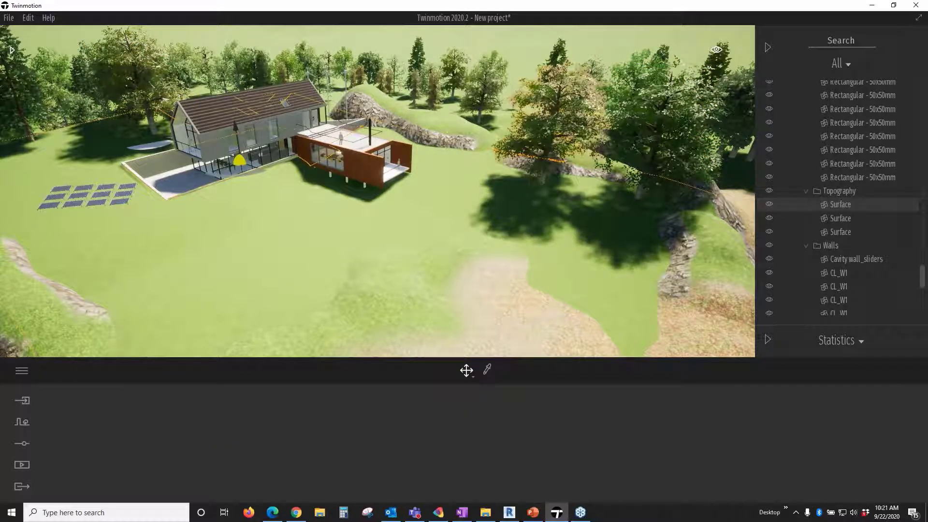
Step: Move the Lombardy Poplar - 40' placeholder onto the open lawn behind the solar panels and replace it with a Norway Spruce
left_click_drag(339, 242, 459, 208)
scroll(431, 179, "up", 3)
left_click(458, 206)
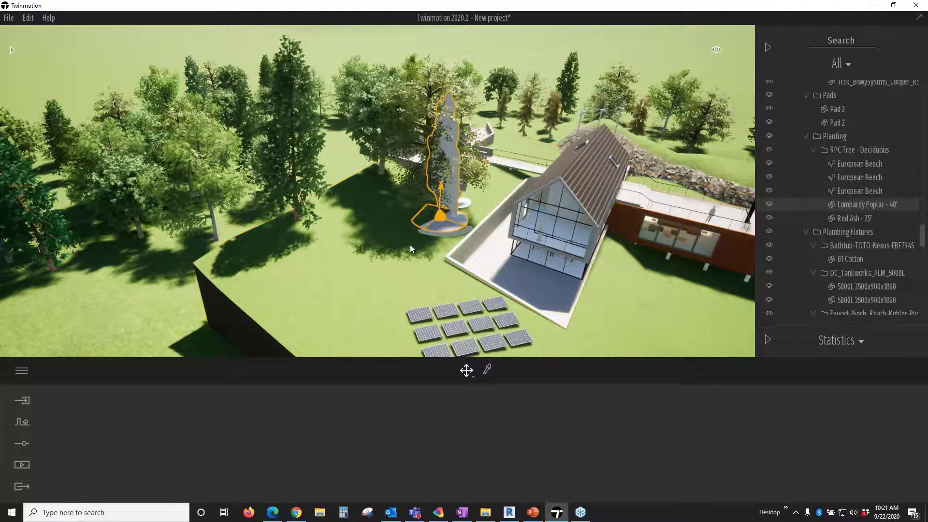
left_click_drag(410, 246, 395, 257)
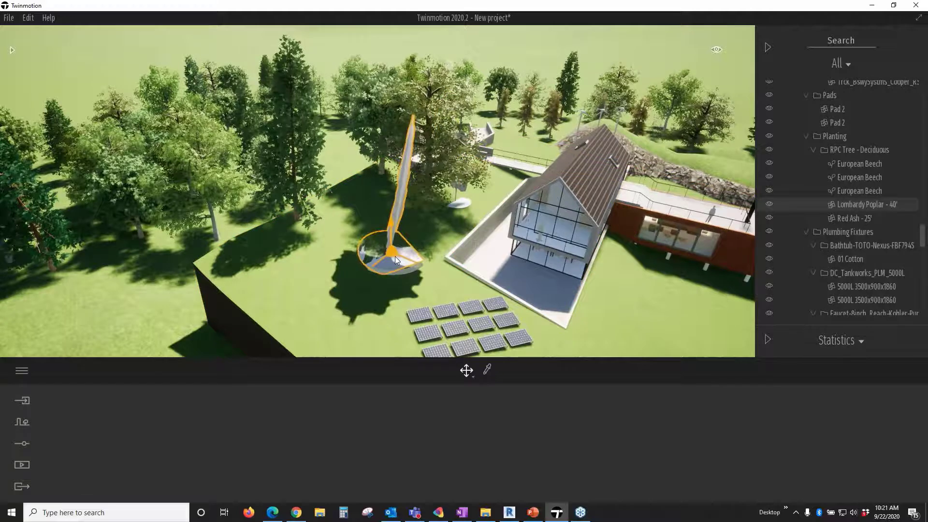
right_click(852, 205)
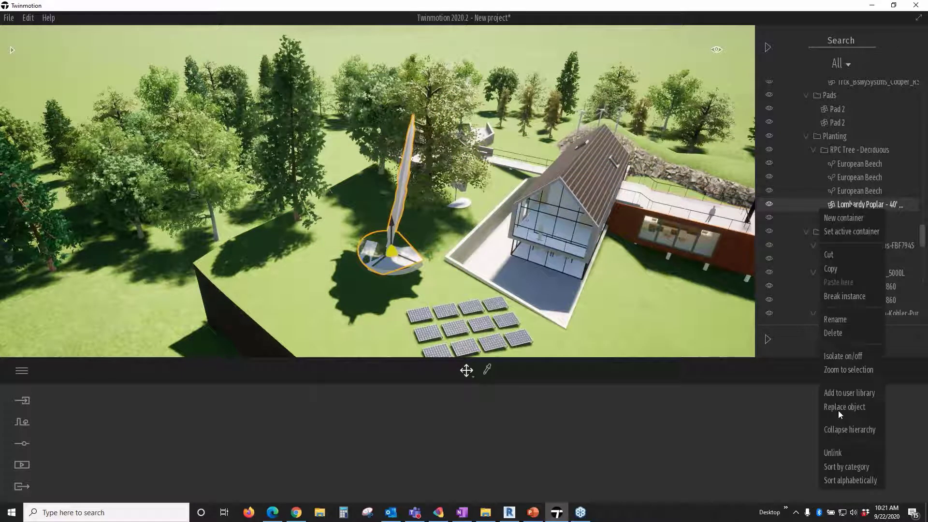
left_click(838, 411)
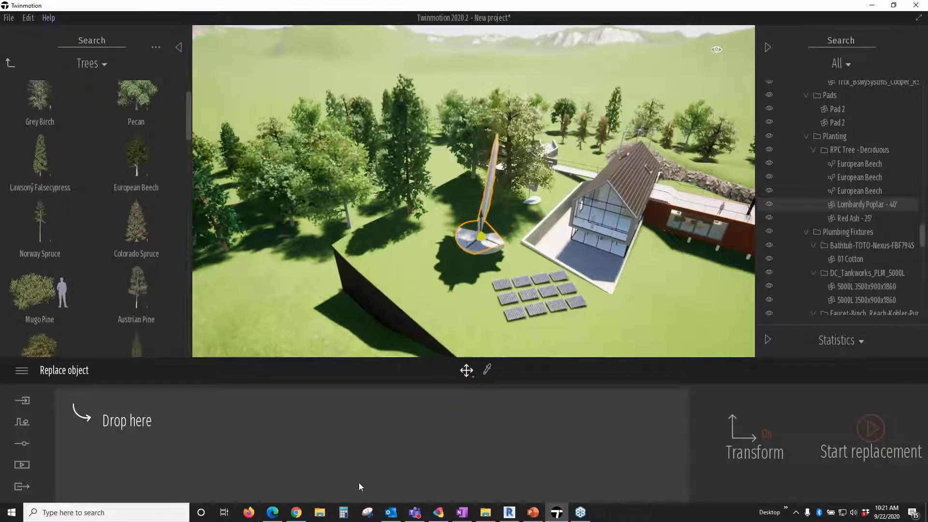
left_click_drag(47, 231, 111, 417)
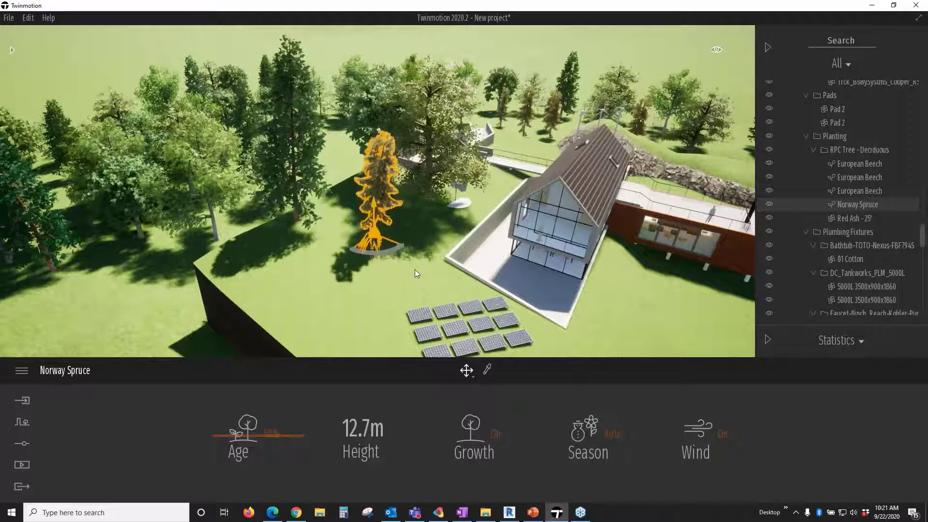
Step: Replace the Red Ash - 25' placeholder near the terrace with a Sassafras from the tree library
key("Down")
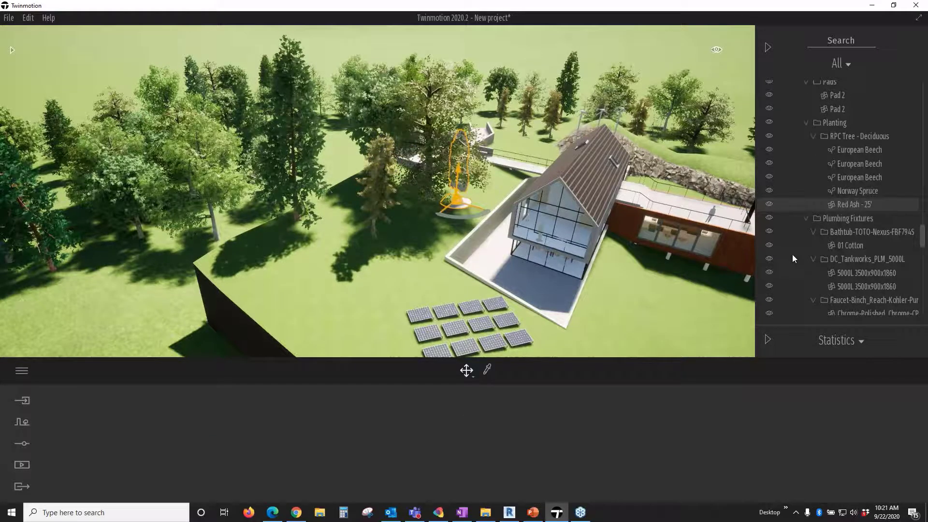
right_click(846, 204)
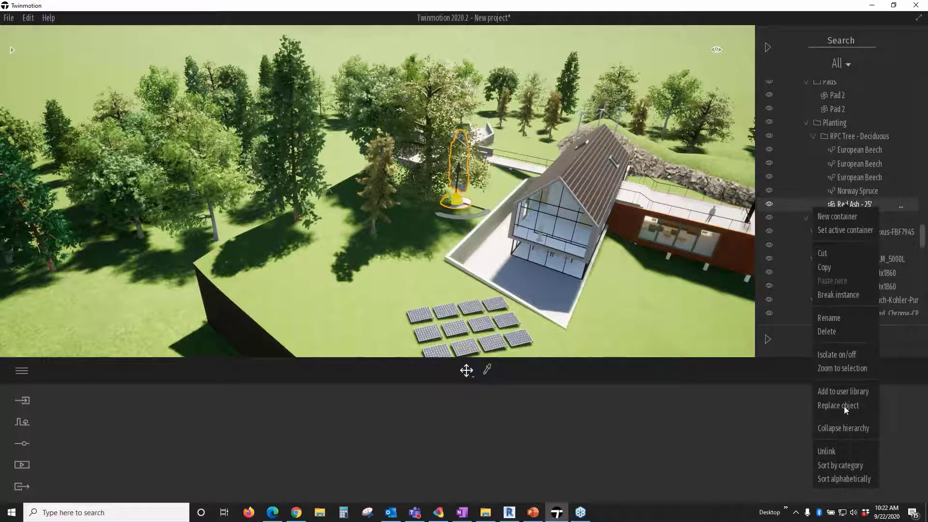
left_click(843, 408)
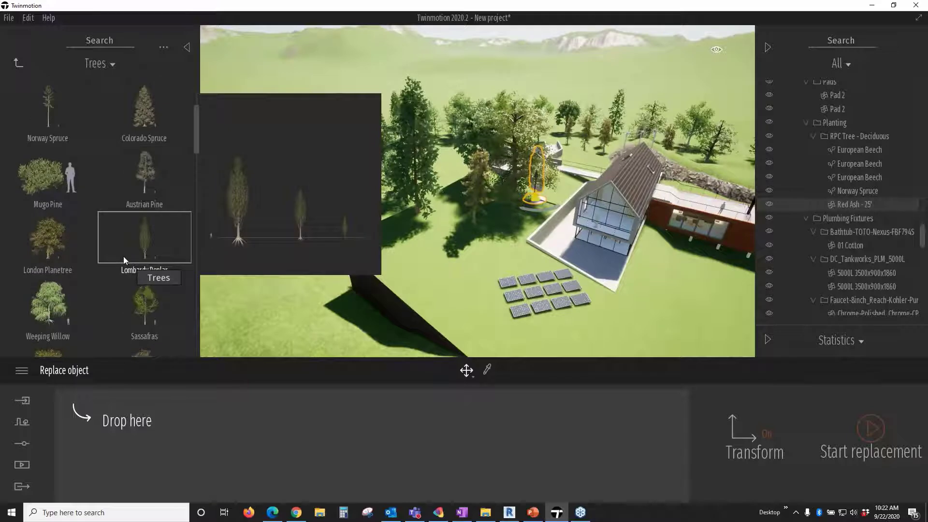
scroll(130, 255, "down", 1)
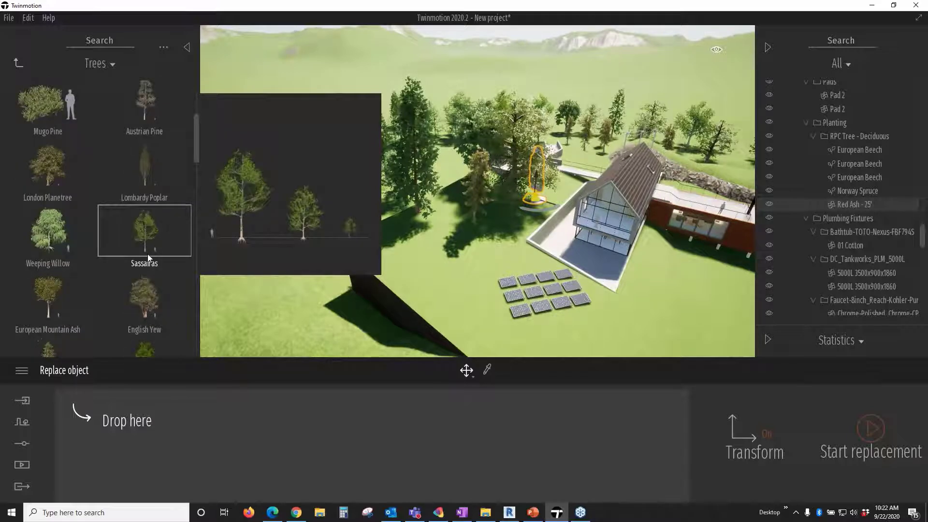
left_click_drag(147, 254, 165, 432)
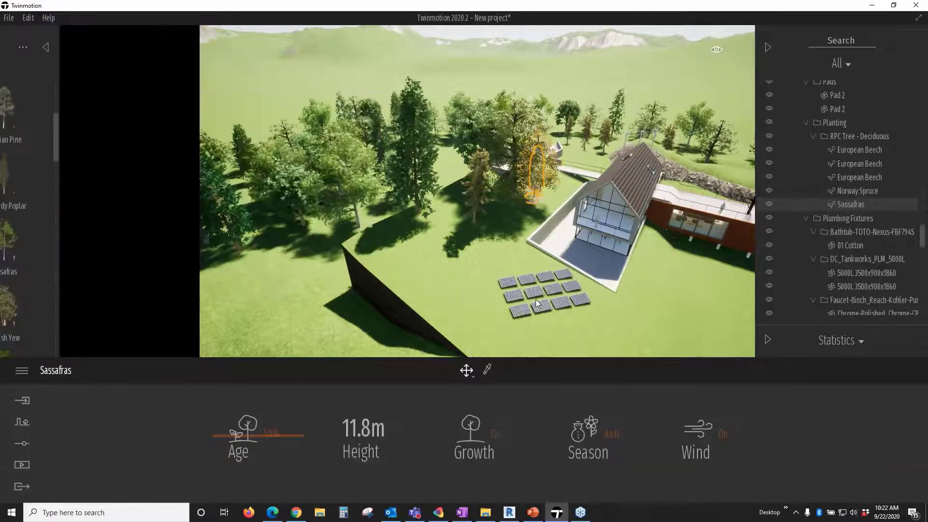
Step: Move the Sassafras out from behind the European Beech onto the lawn near the terrace corner, checking the placement around the house
left_click(454, 201)
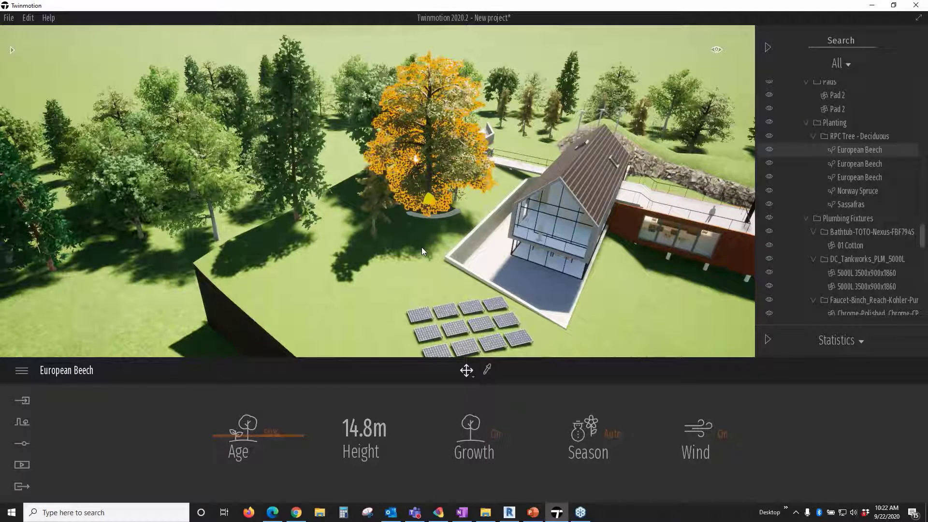
left_click_drag(421, 248, 506, 164)
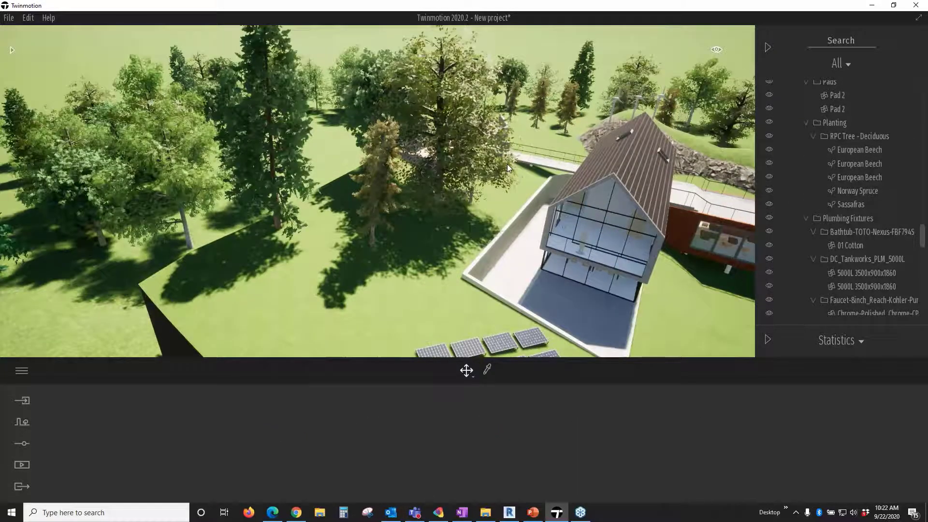
left_click(507, 164)
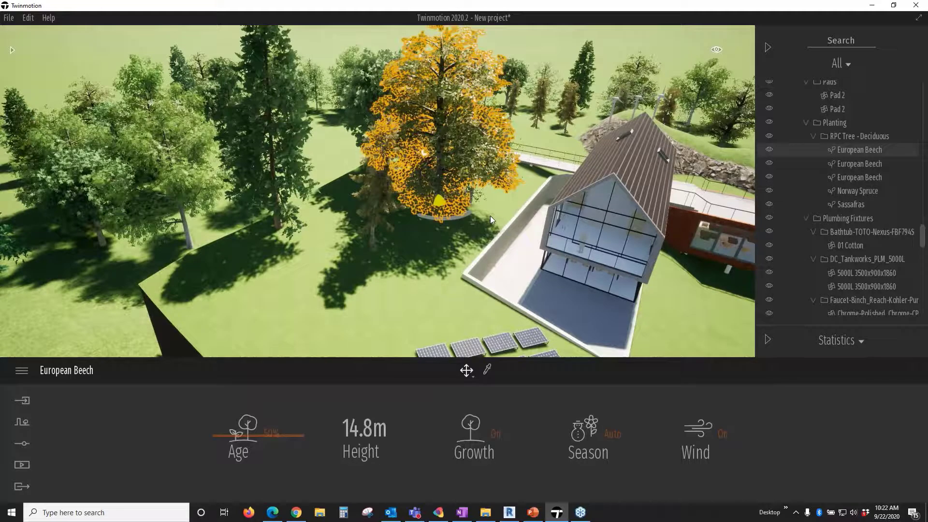
key("f")
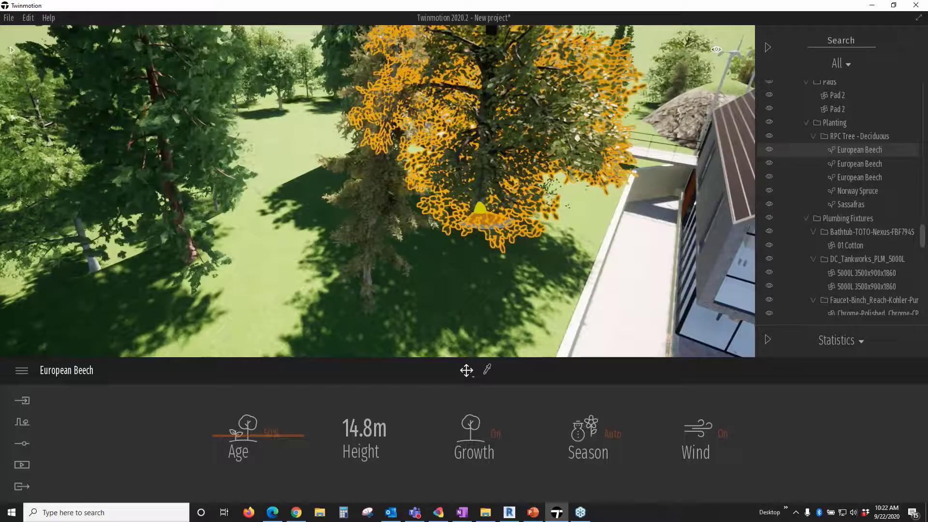
key("Escape")
left_click(228, 190)
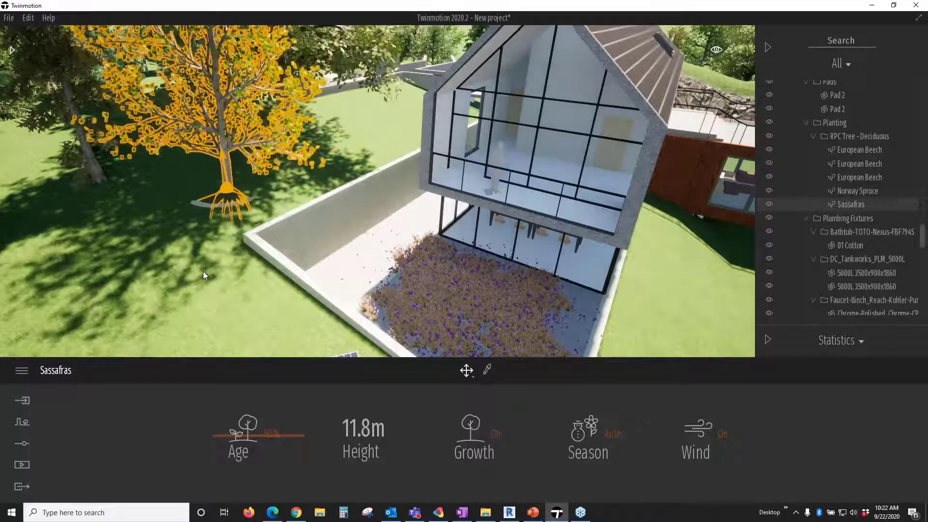
left_click(203, 271)
scroll(203, 271, "down", 3)
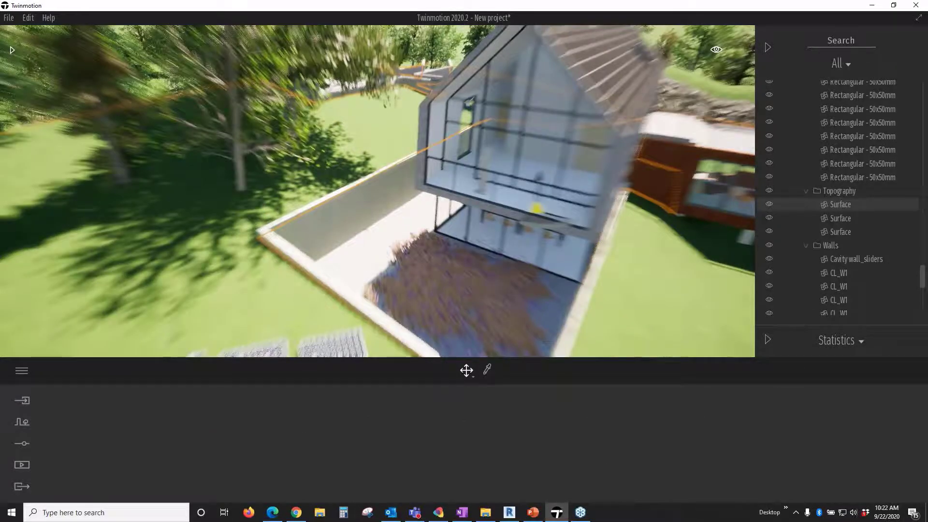
scroll(353, 264, "down", 3)
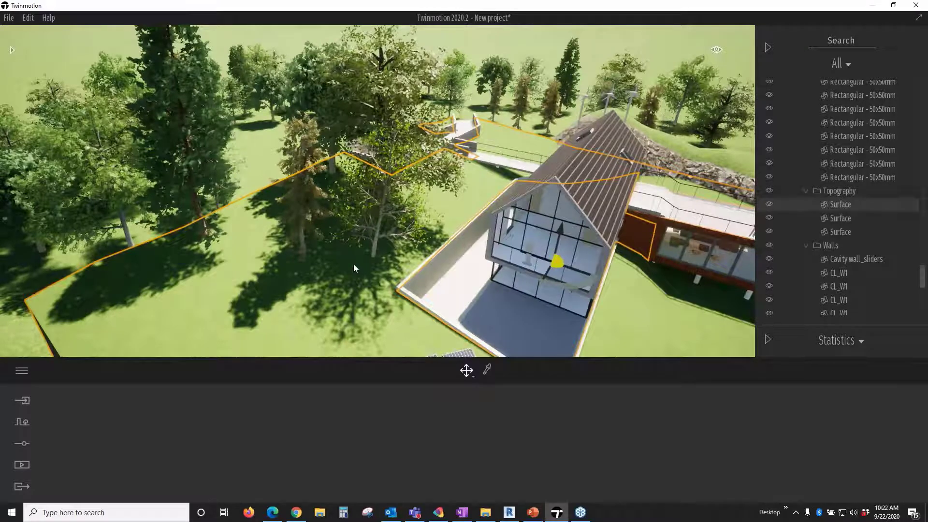
scroll(642, 288, "down", 2)
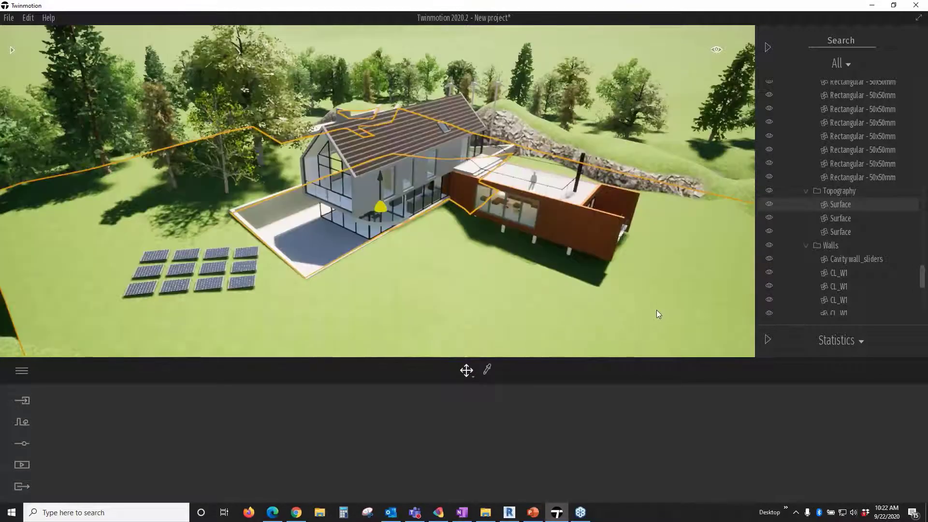
left_click_drag(656, 309, 667, 309)
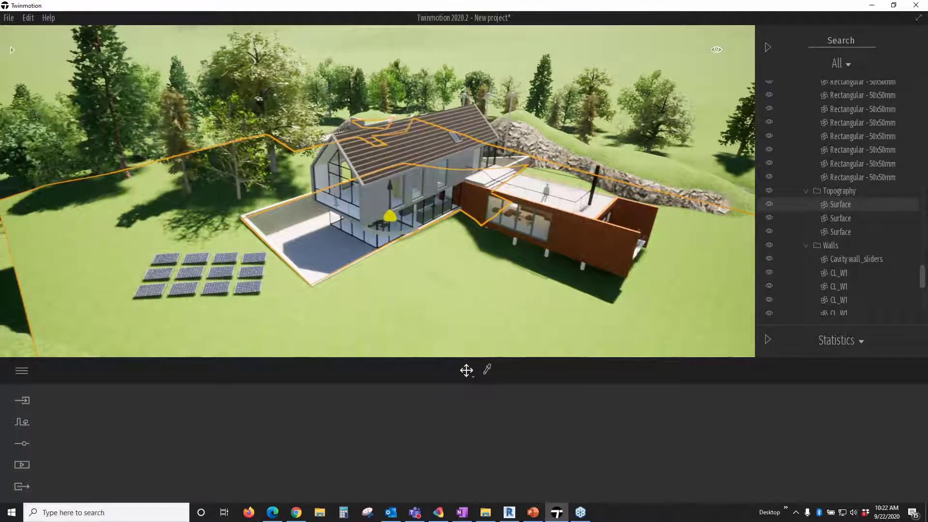
Step: Select all three YinYin placeholder figures in the RPC Female group, including the one on the red annex's terrace
middle_click_drag(675, 350, 644, 319)
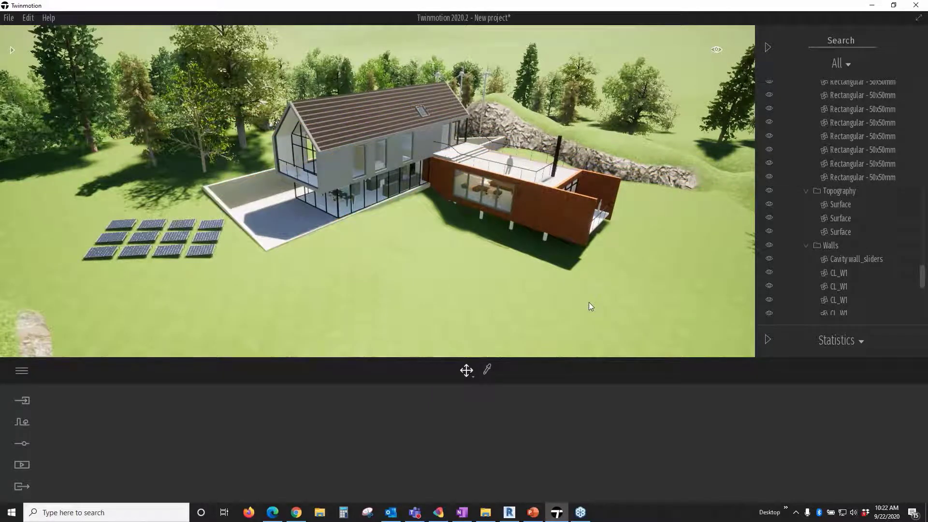
middle_click_drag(589, 303, 556, 327, "shift")
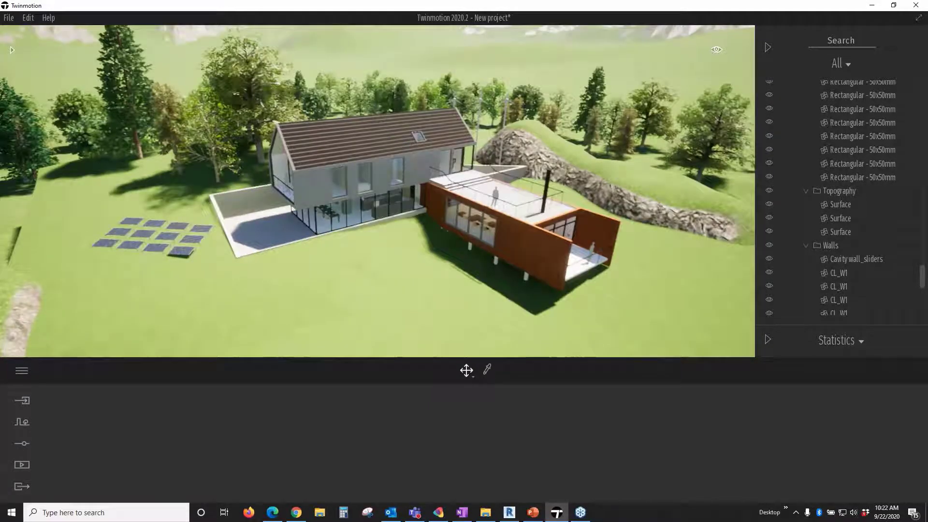
right_click_drag(556, 327, 554, 325)
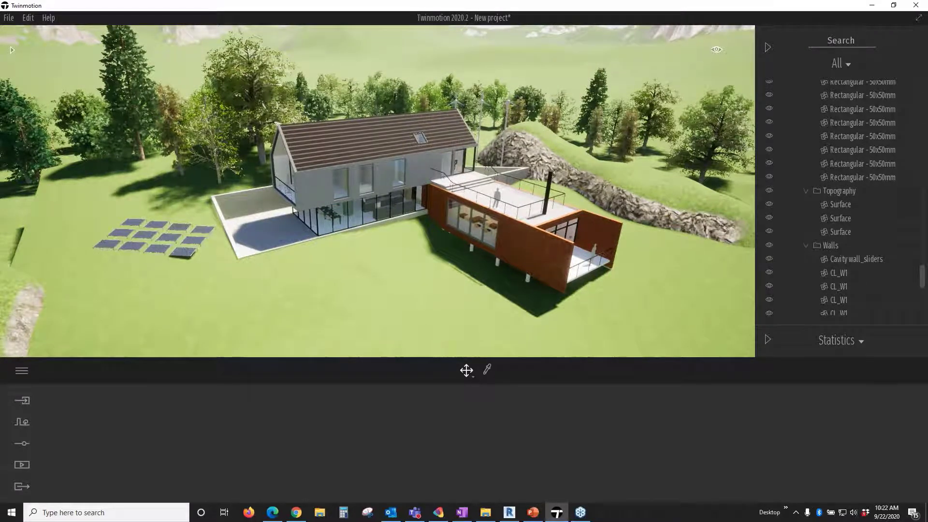
middle_click_drag(554, 325, 537, 302)
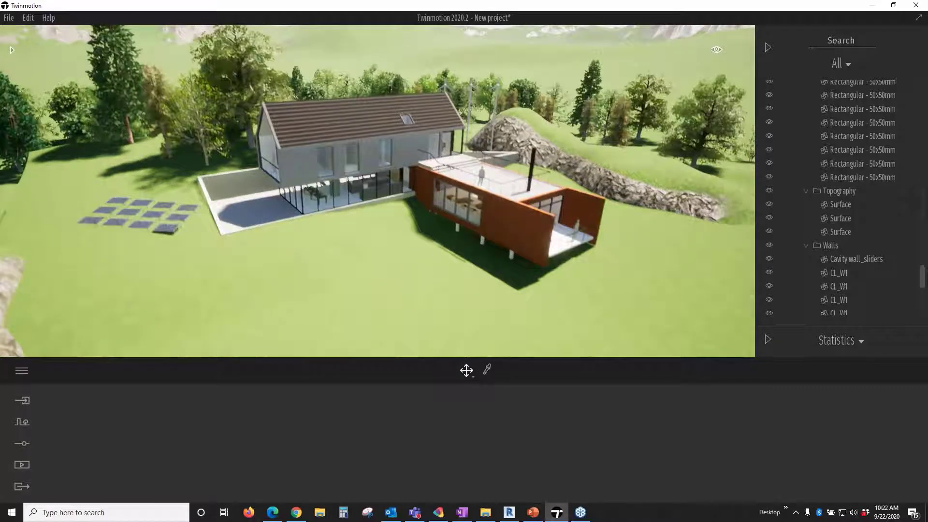
scroll(534, 249, "up", 5)
scroll(534, 245, "up", 3)
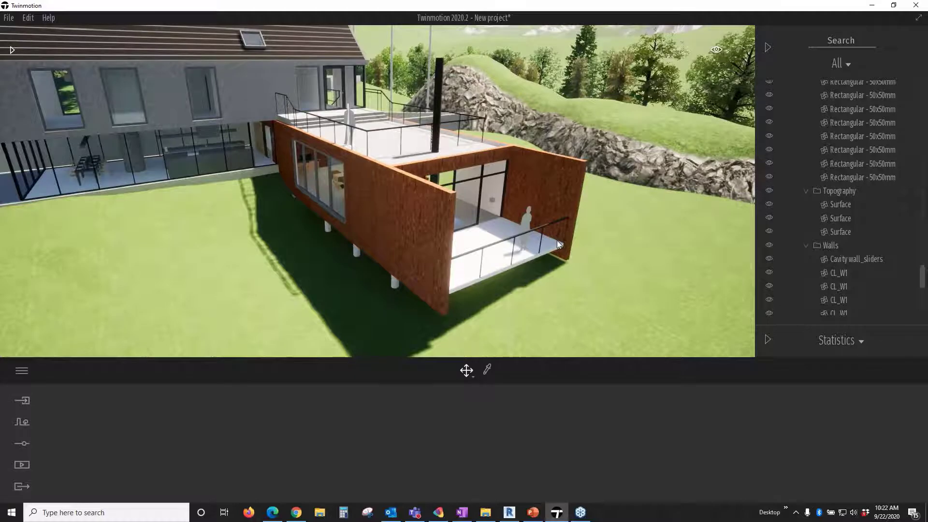
scroll(557, 240, "up", 3)
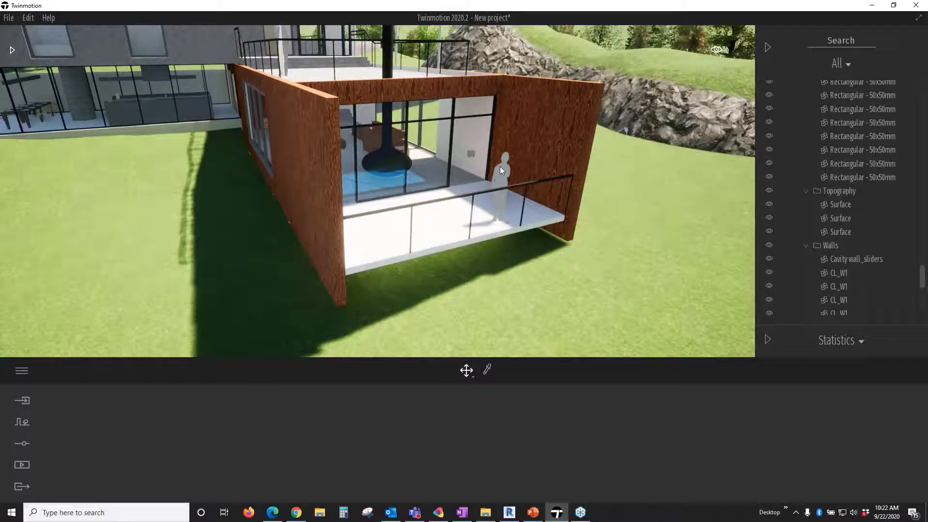
scroll(506, 165, "up", 1)
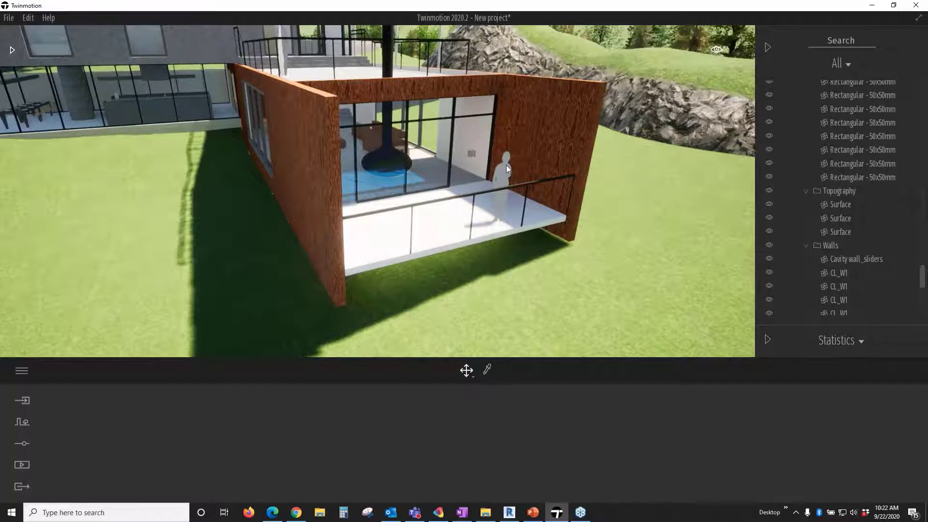
scroll(507, 164, "down", 2)
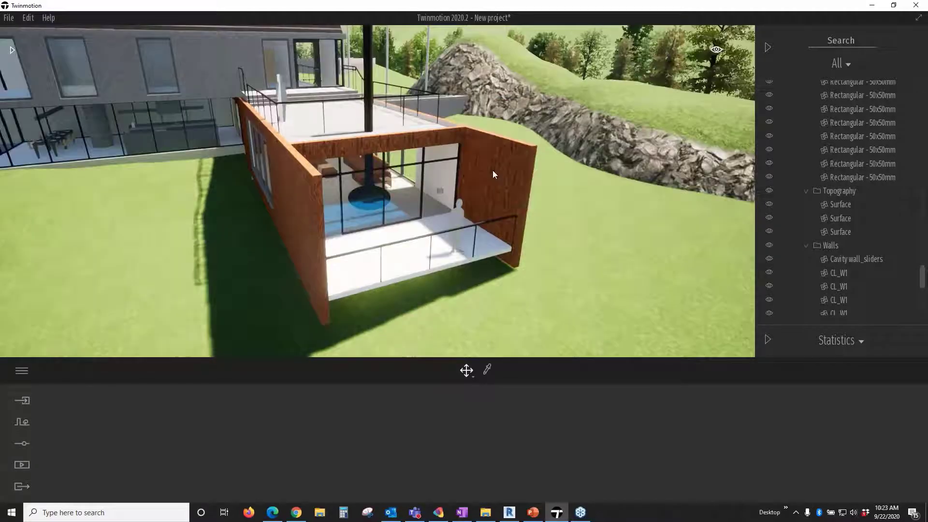
left_click(456, 220)
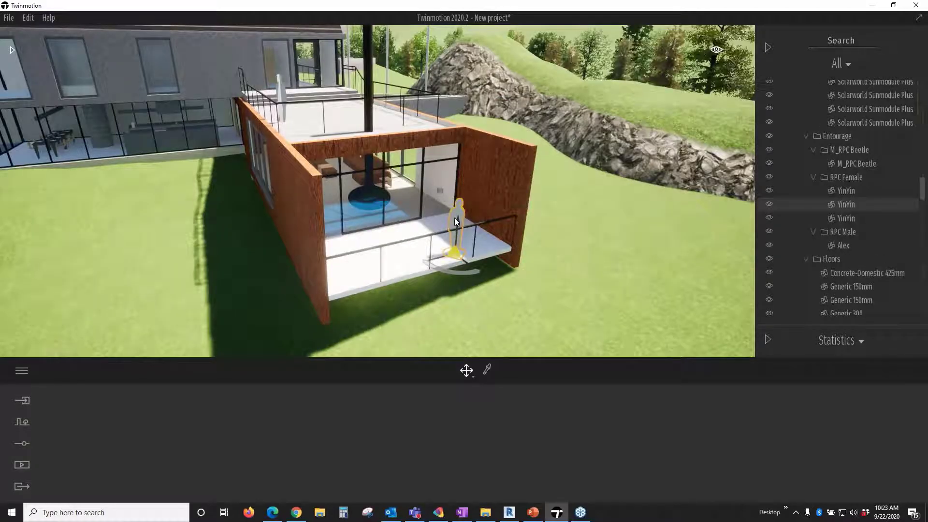
left_click(852, 193)
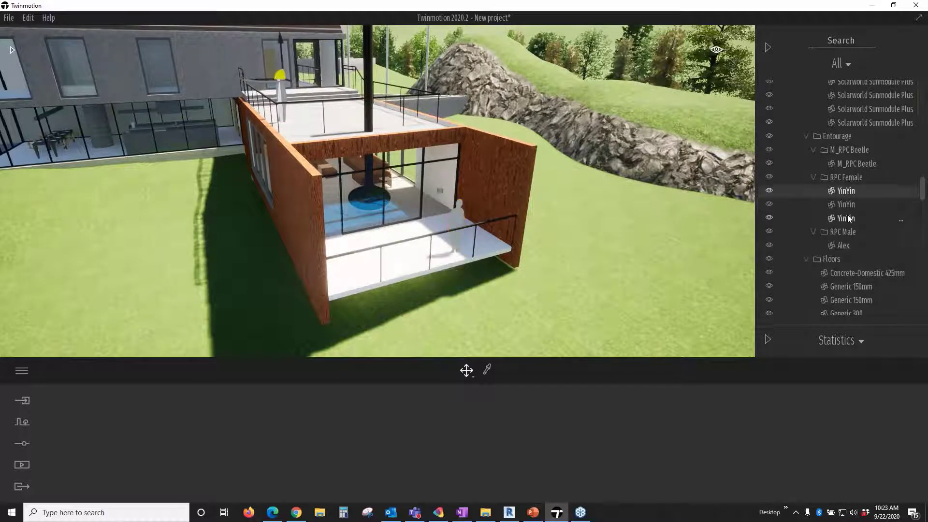
left_click(849, 219, "shift")
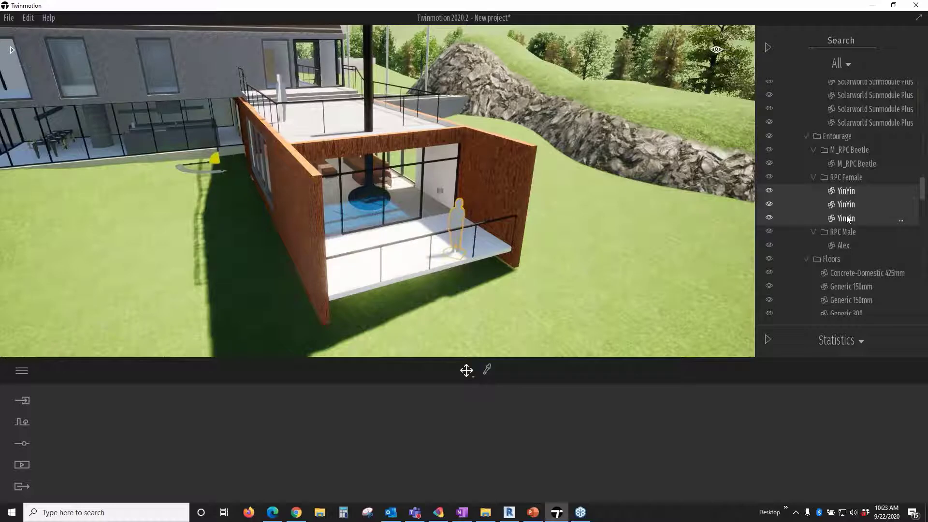
Step: Replace the three selected YinYin figures with the animated humans Emilie, Agnes and Alice
right_click(849, 218)
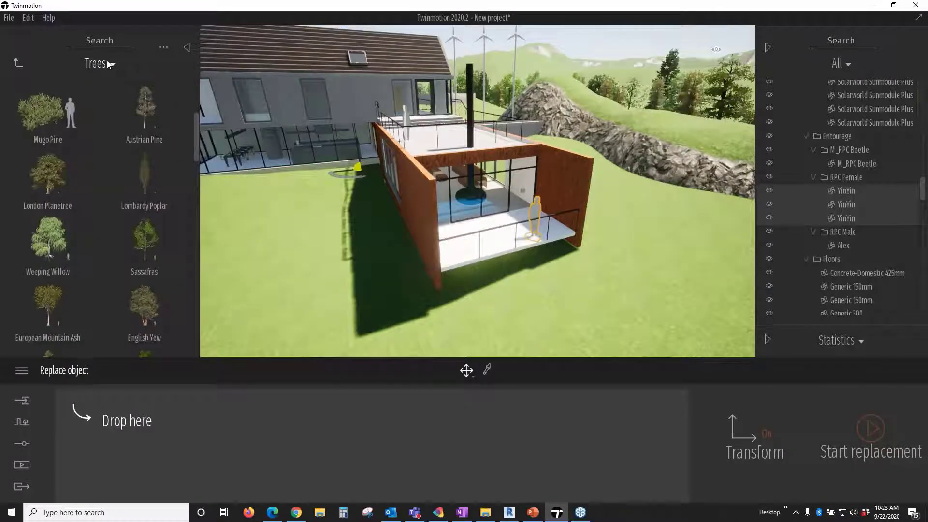
left_click(108, 90)
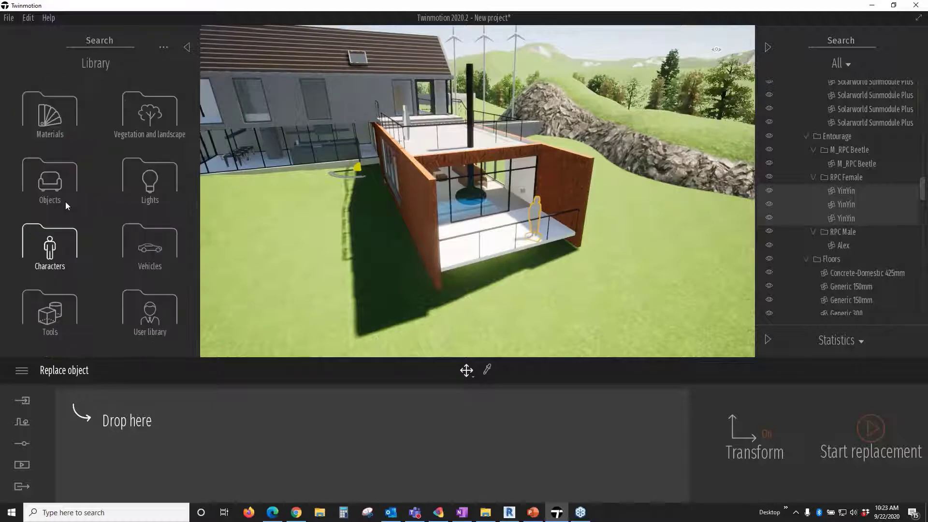
left_click(66, 202)
left_click(49, 127)
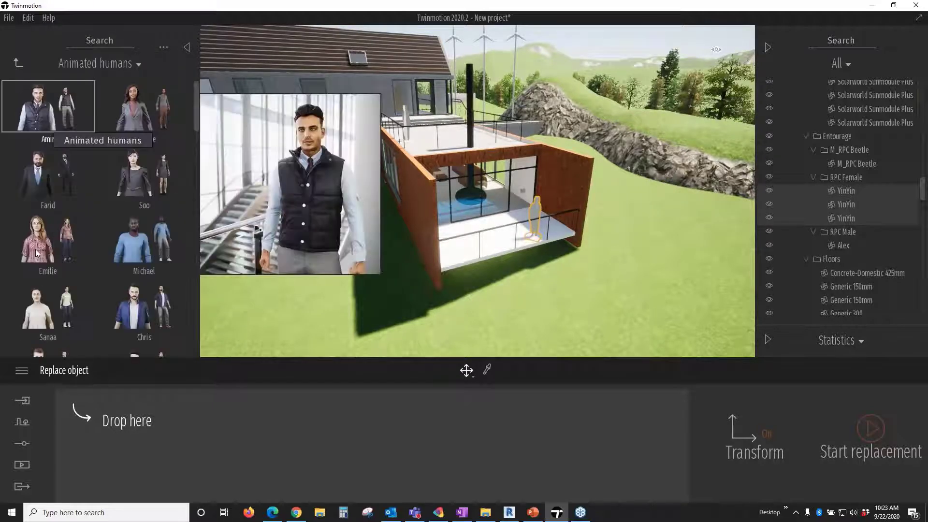
left_click_drag(35, 250, 109, 428)
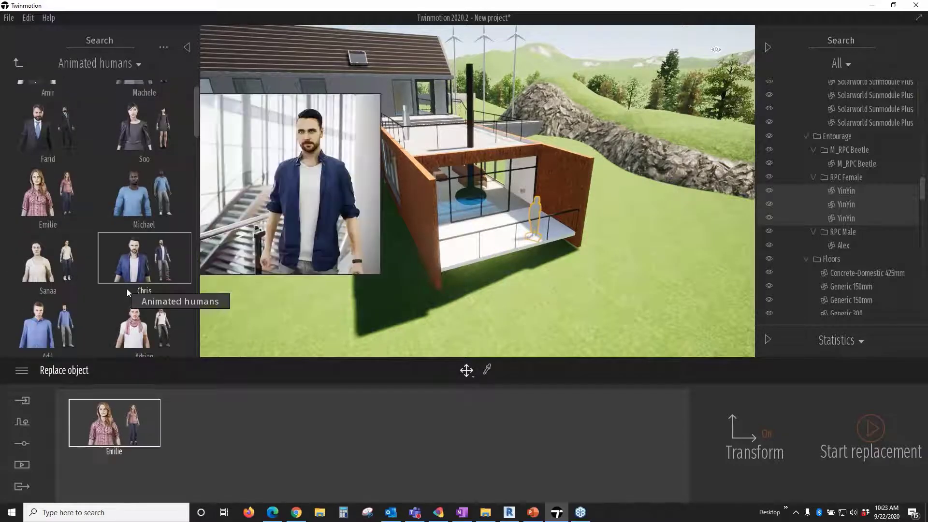
scroll(127, 290, "down", 3)
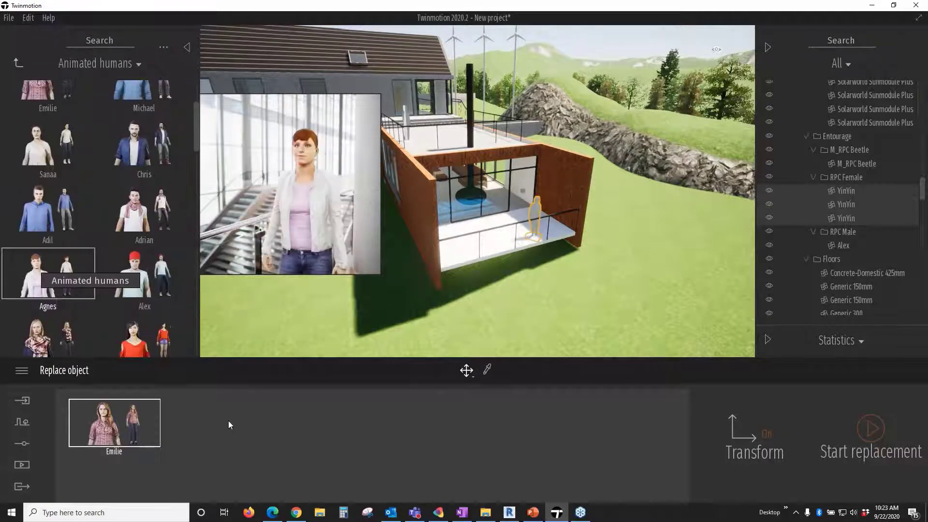
left_click_drag(228, 421, 228, 421)
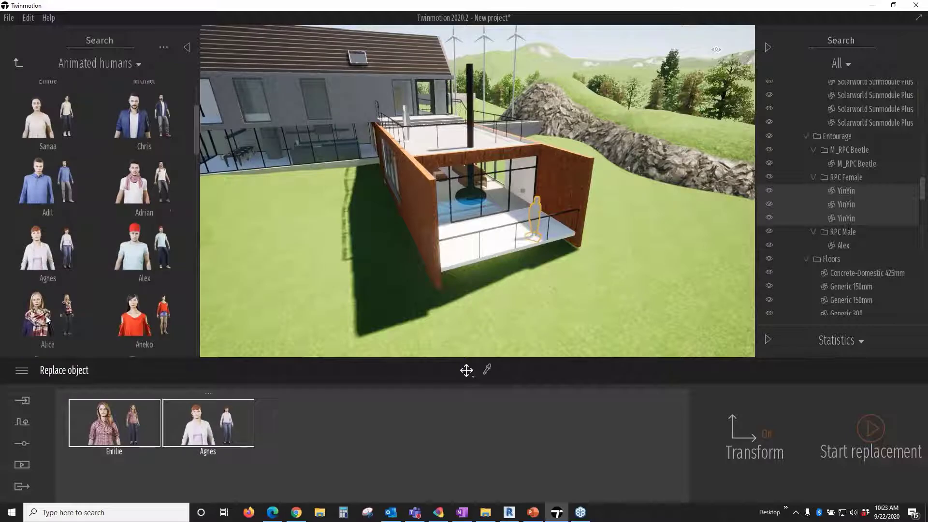
left_click_drag(48, 314, 338, 426)
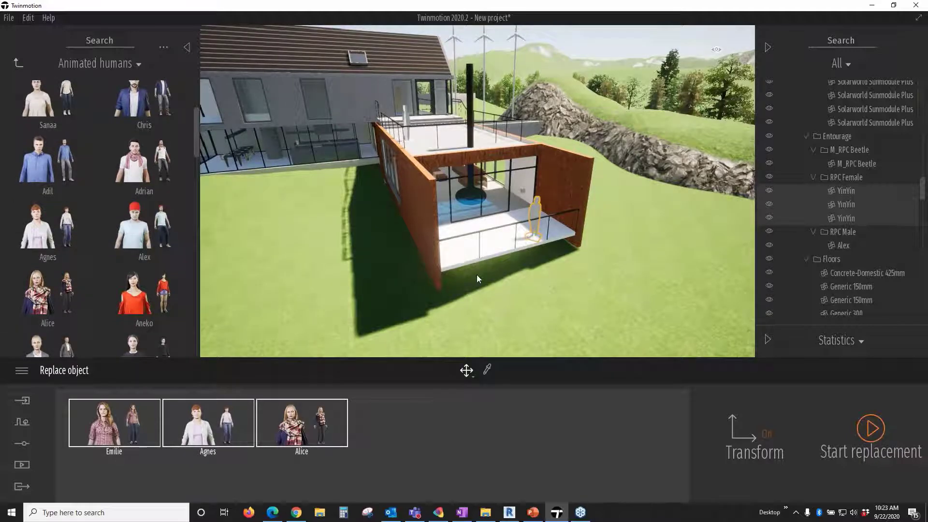
scroll(463, 141, "up", 3)
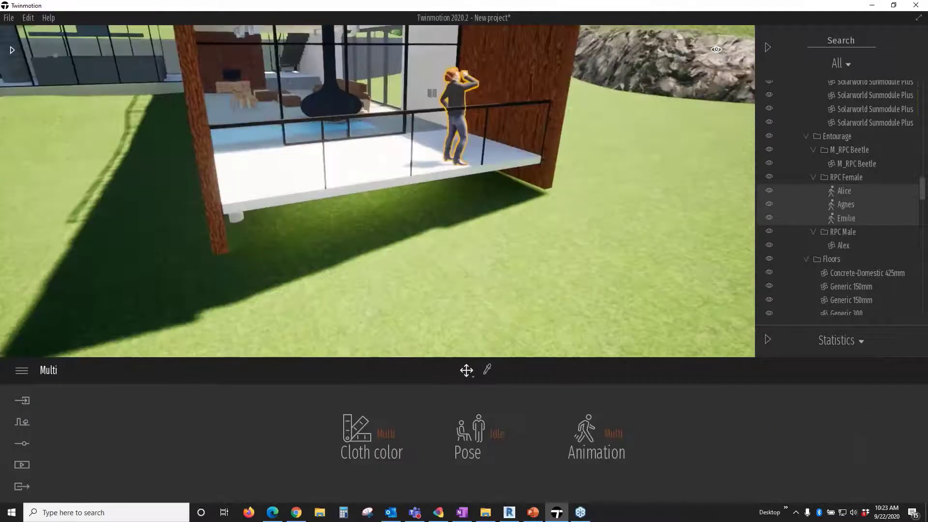
Step: Select the Agnes figure standing on the timber-clad extension's balcony
scroll(463, 141, "up", 2)
left_click_drag(463, 141, 448, 154)
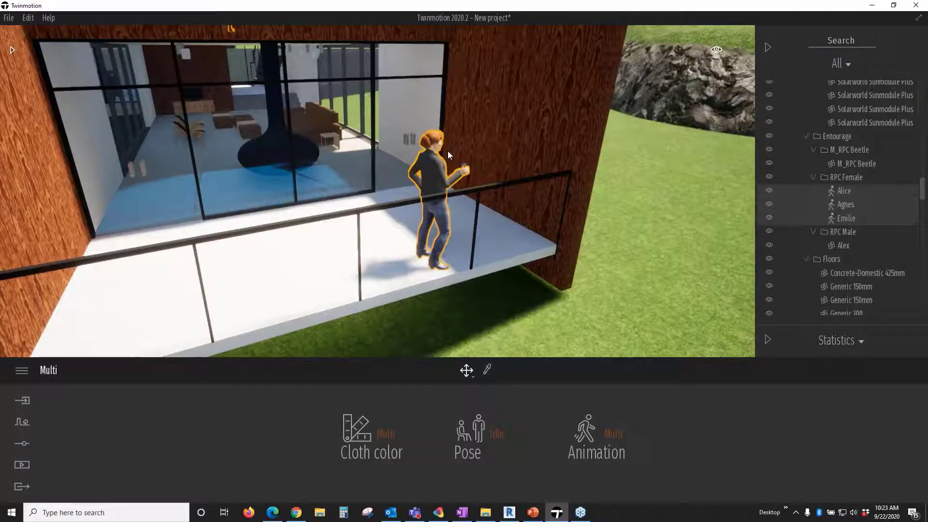
left_click(337, 259)
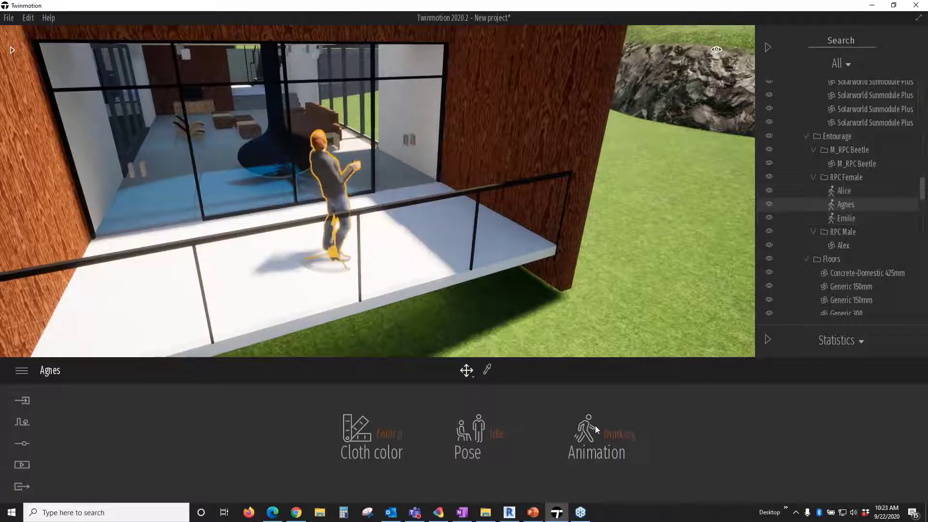
left_click(595, 427)
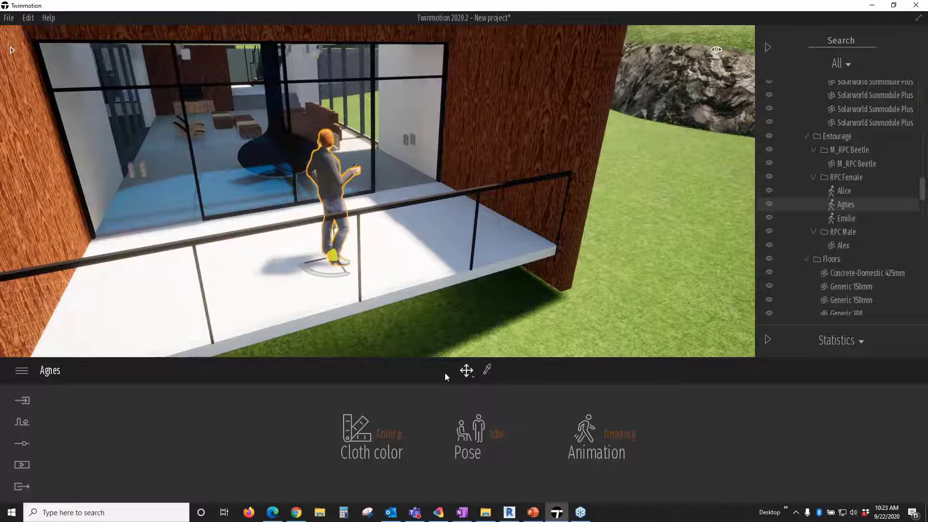
Step: Try the Lying and Dancing poses on Agnes and return her pose to Idle
left_click(494, 433)
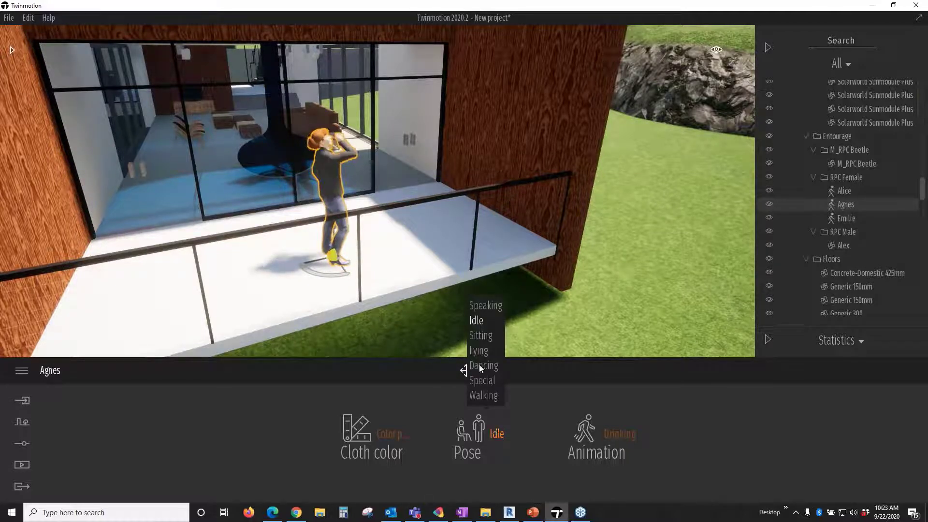
left_click(477, 350)
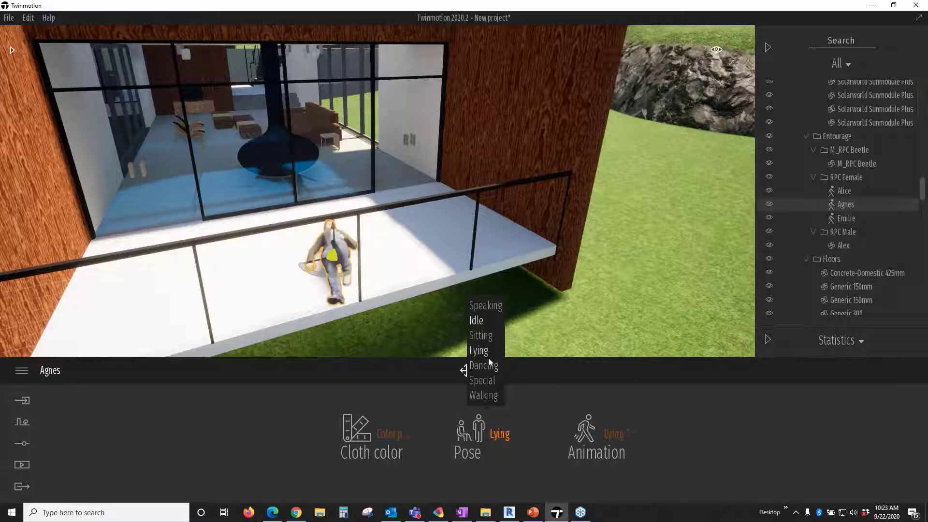
left_click(489, 367)
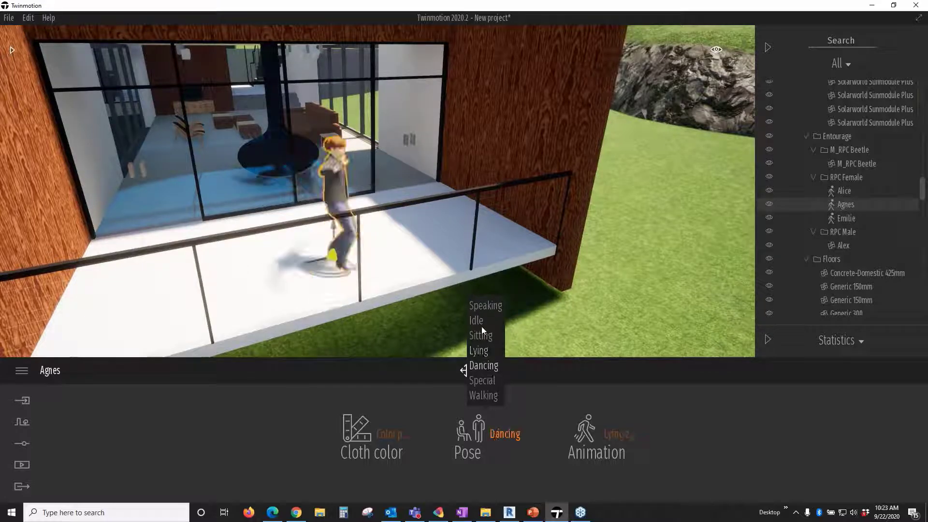
left_click(481, 326)
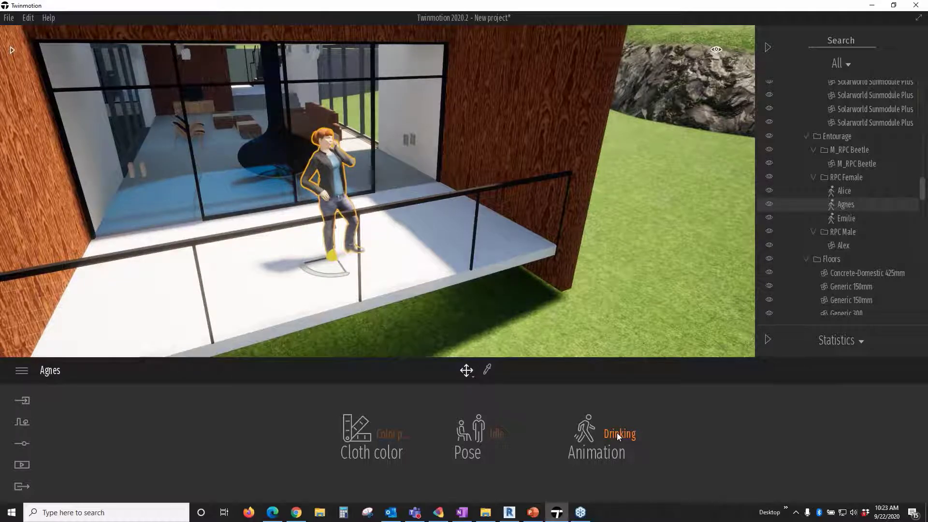
Step: Set Agnes's animation to Phoning 1 and end her selection
left_click(604, 399)
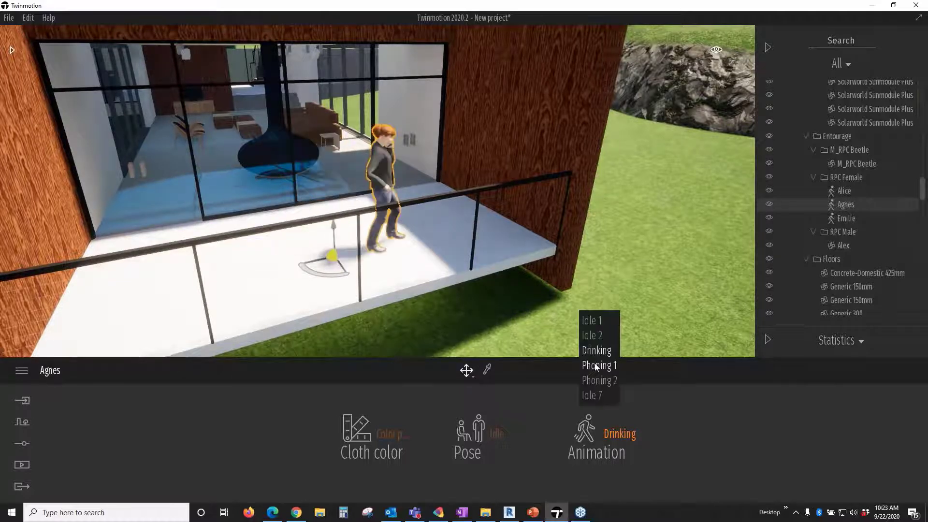
left_click(596, 365)
left_click(459, 306)
Step: Examine the replaced figure on the upper balcony at the gable end and the surroundings of the house
middle_click_drag(458, 307, 274, 268, "shift")
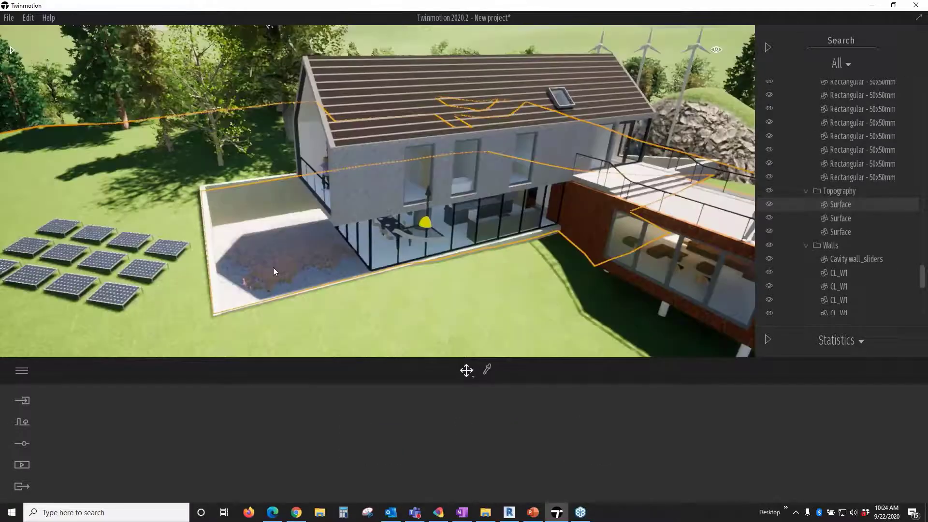
middle_click_drag(274, 268, 358, 285)
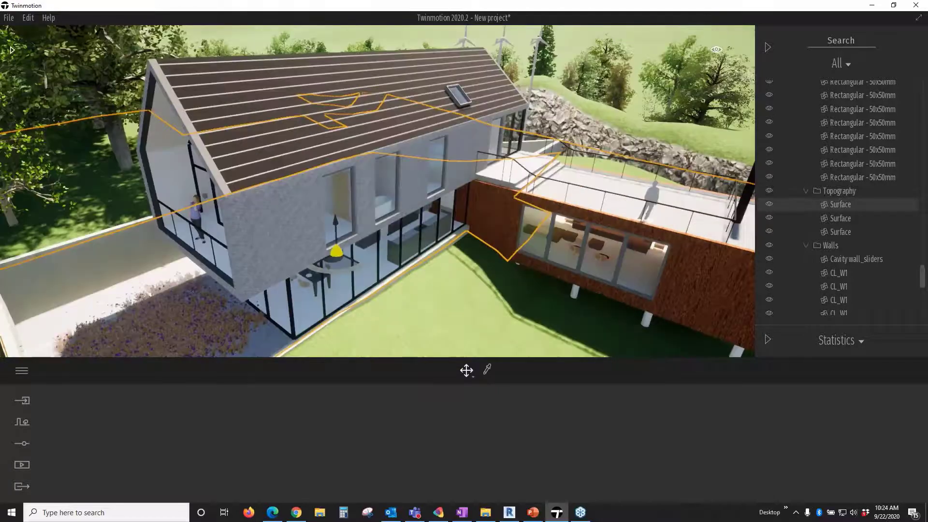
key("w")
key("w")
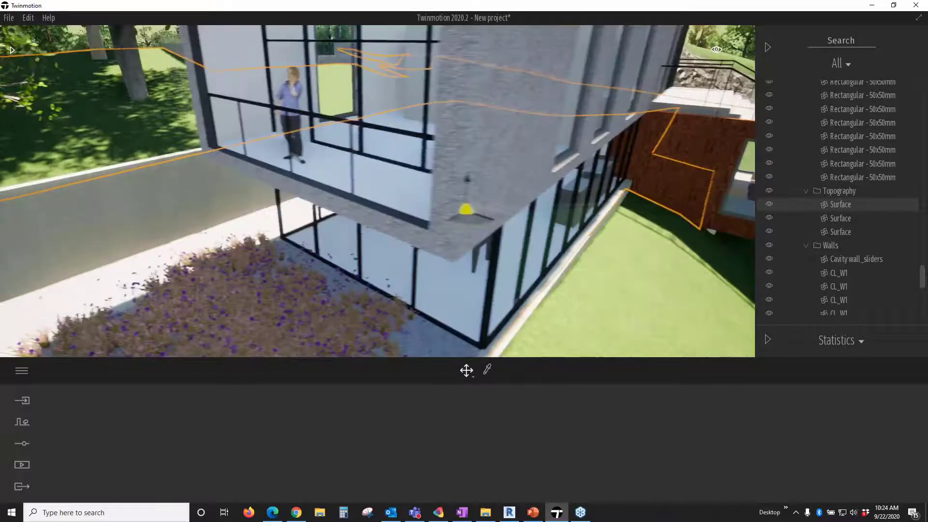
key("a")
key("s")
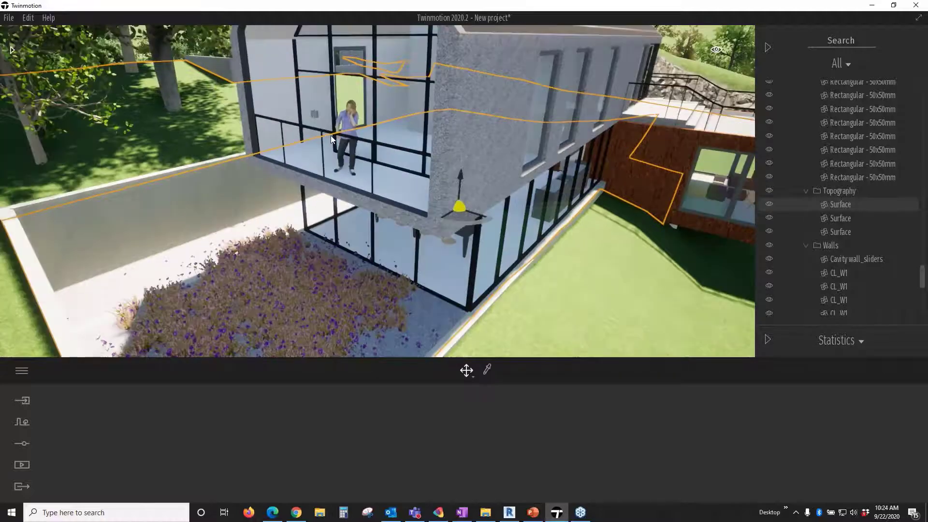
scroll(331, 136, "down", 3)
middle_click_drag(331, 136, 517, 300)
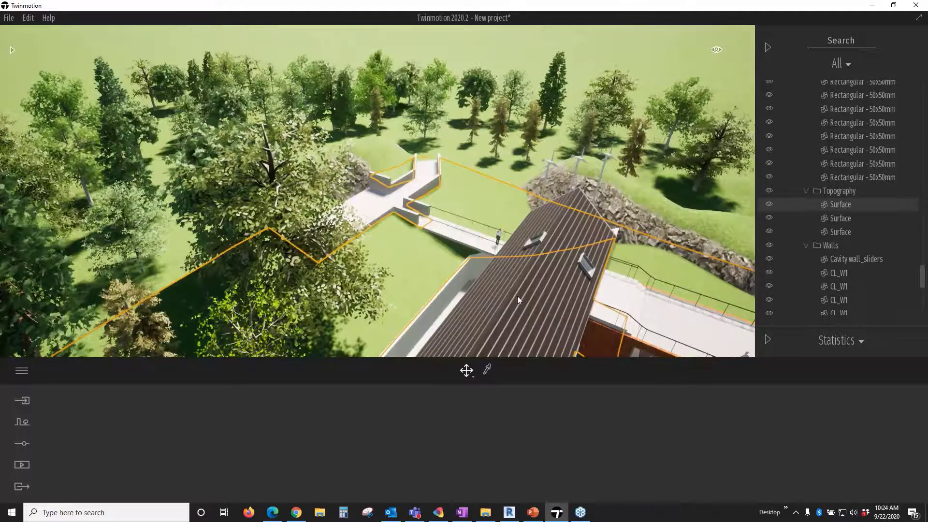
Step: Set the animation of Alice on the entrance walkway to Phoning 2 and move her closer to the railing
left_click(498, 235)
right_click_drag(499, 236, 416, 235)
middle_click_drag(657, 295, 496, 236)
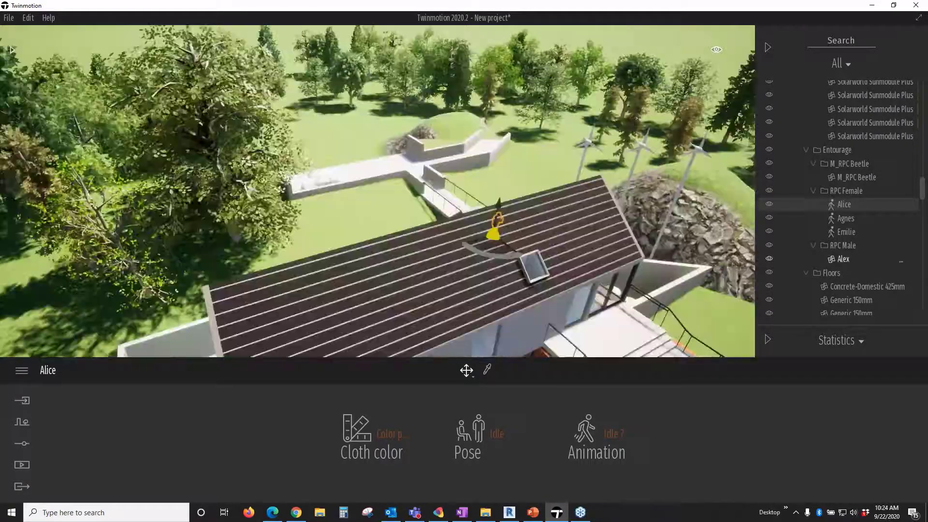
key("f")
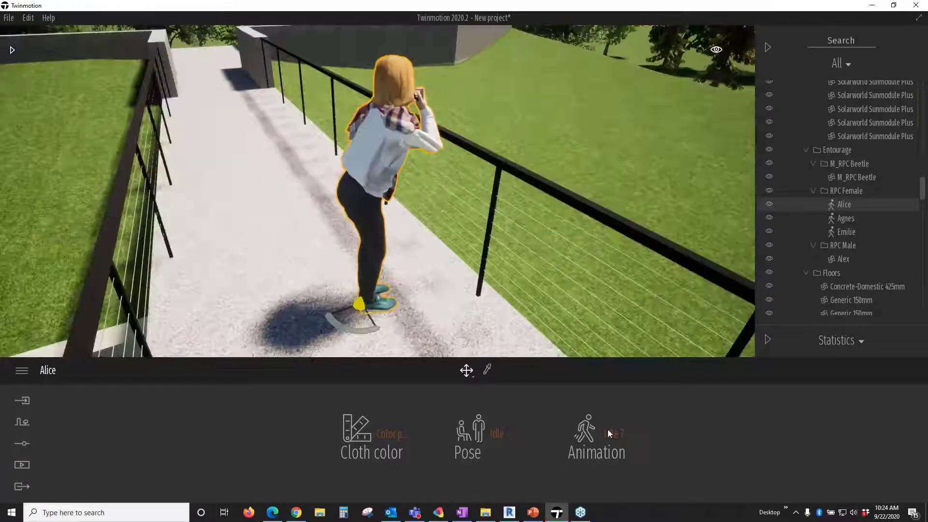
left_click(608, 389)
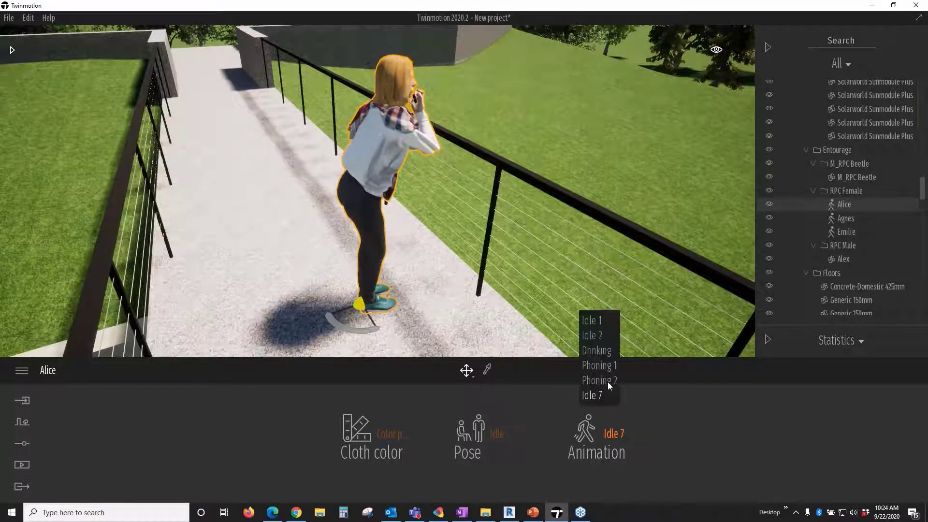
left_click(608, 381)
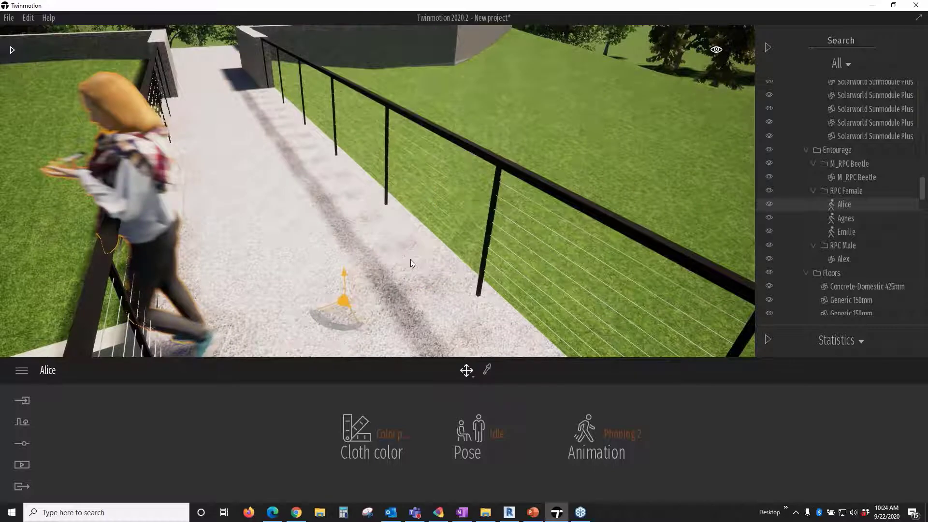
left_click_drag(410, 259, 410, 270)
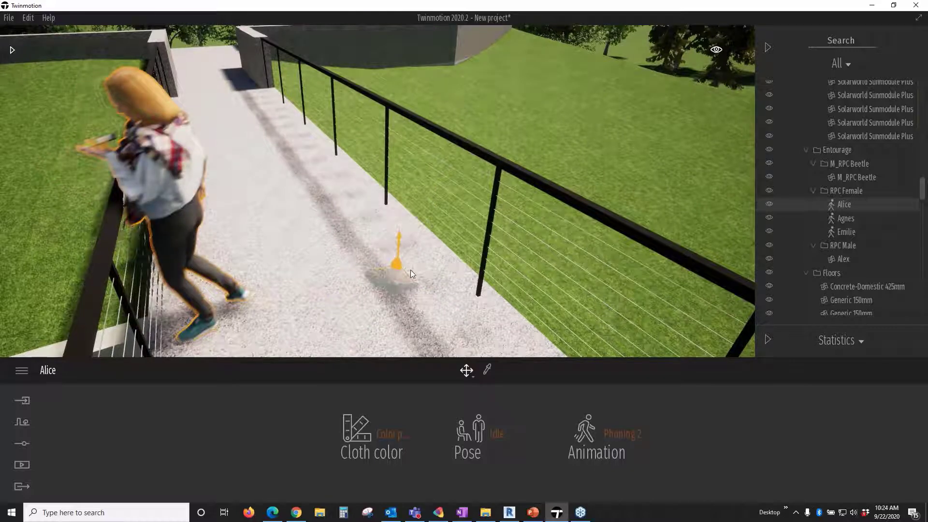
left_click(627, 434)
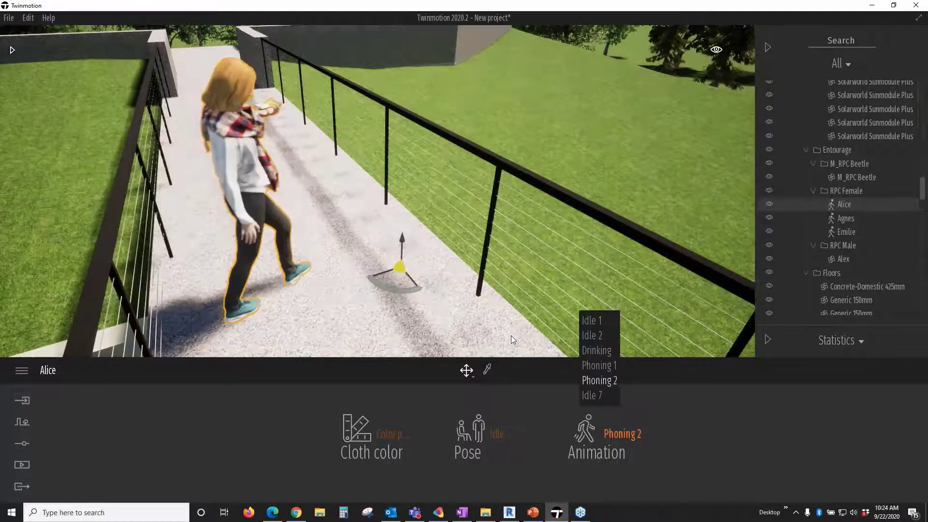
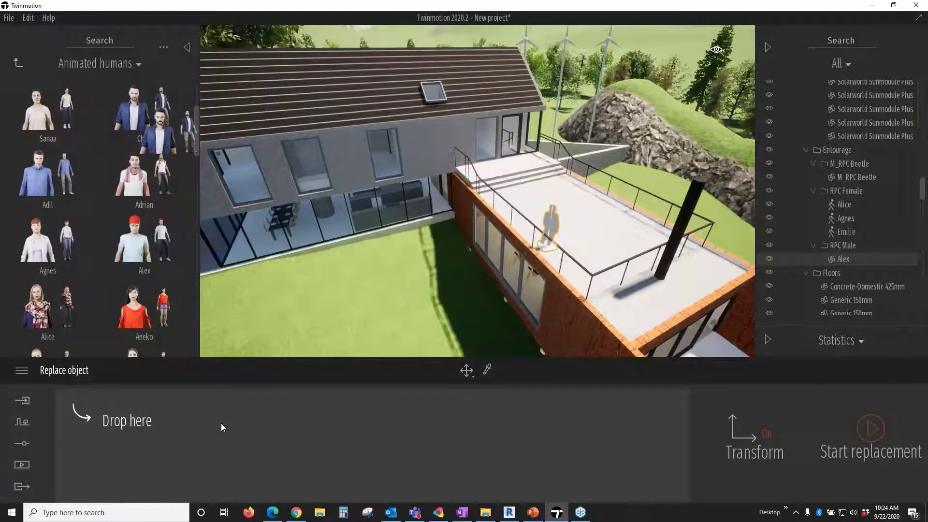
Step: Replace the Alex figure on the roof terrace with the animated human Chris
left_click_drag(222, 427, 222, 428)
left_click(886, 435)
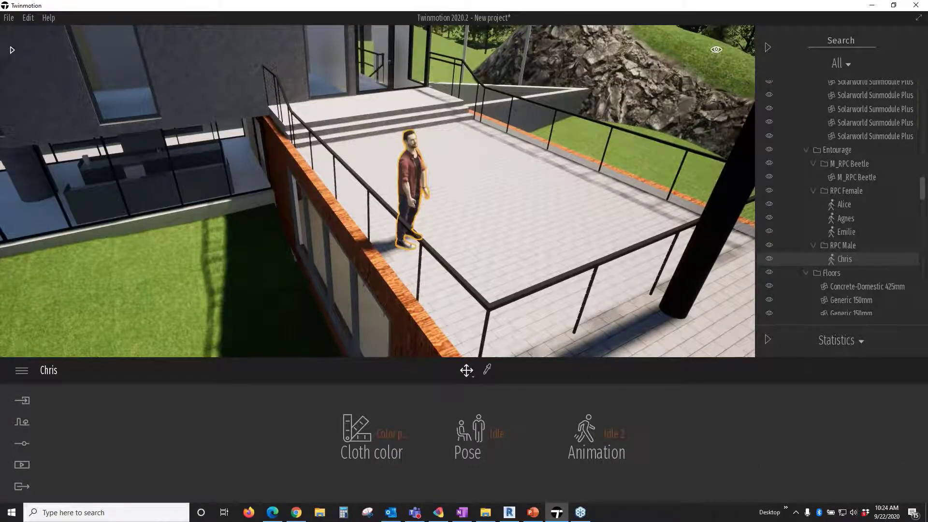
middle_click_drag(411, 189, 357, 195)
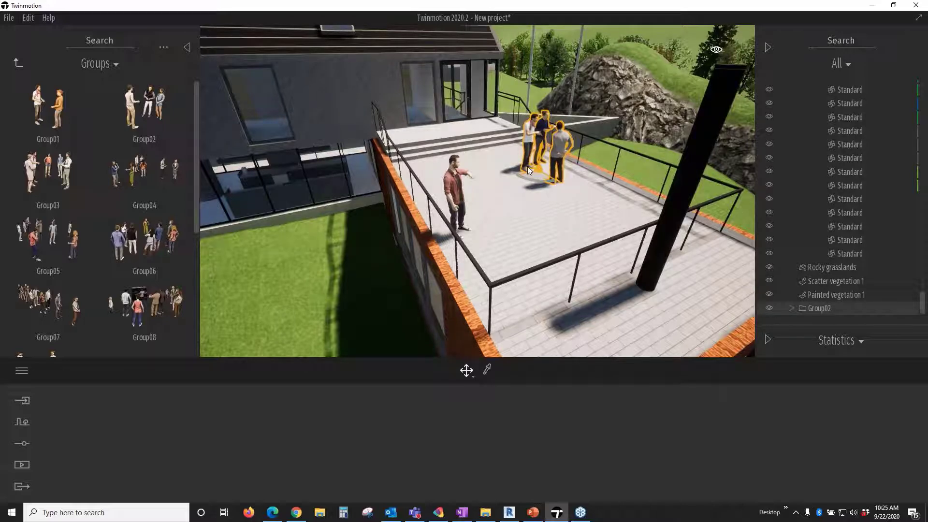
Step: Position the first Group02 near the terrace steps and place a second Group02 beside the terrace railing
left_click_drag(528, 168, 387, 177)
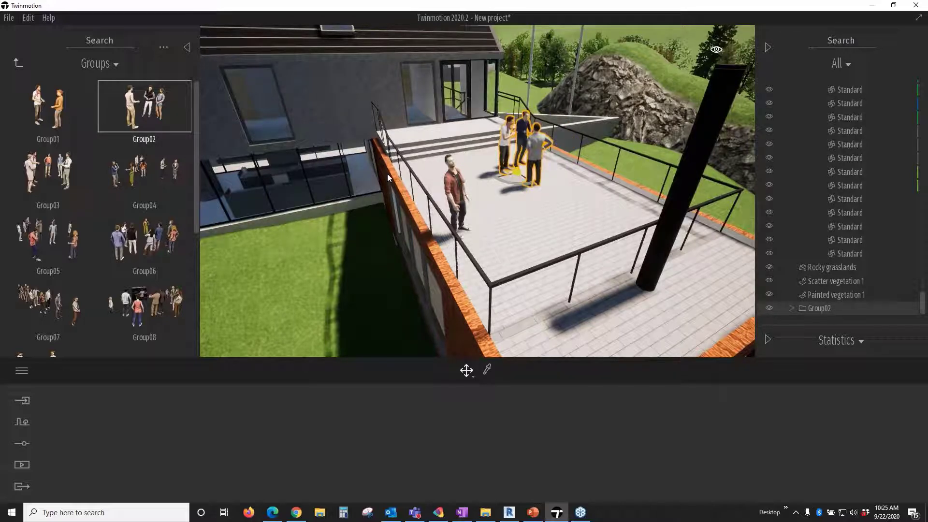
left_click_drag(144, 107, 593, 227)
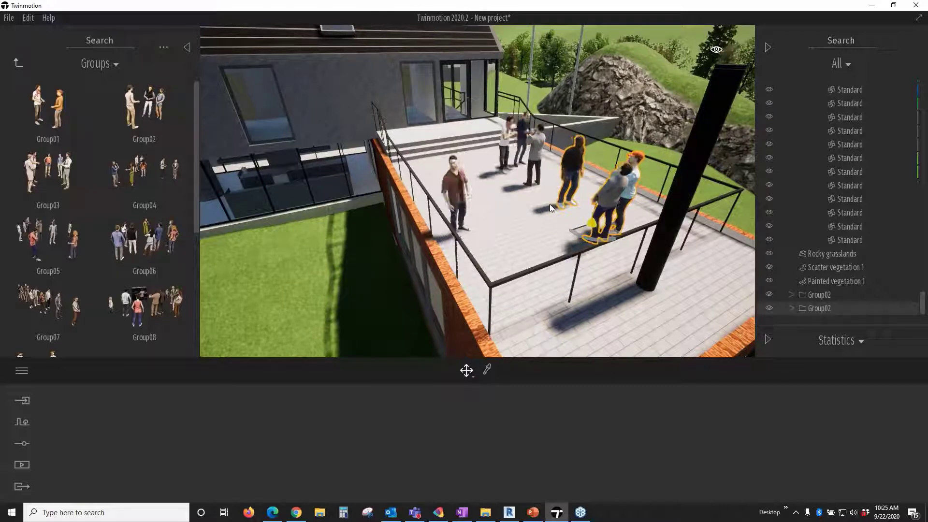
key("Escape")
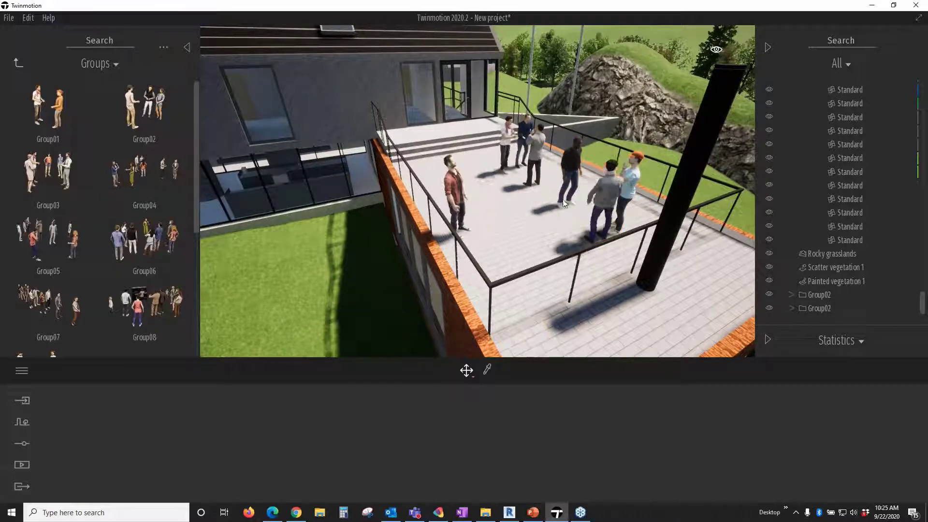
scroll(581, 195, "up", 3)
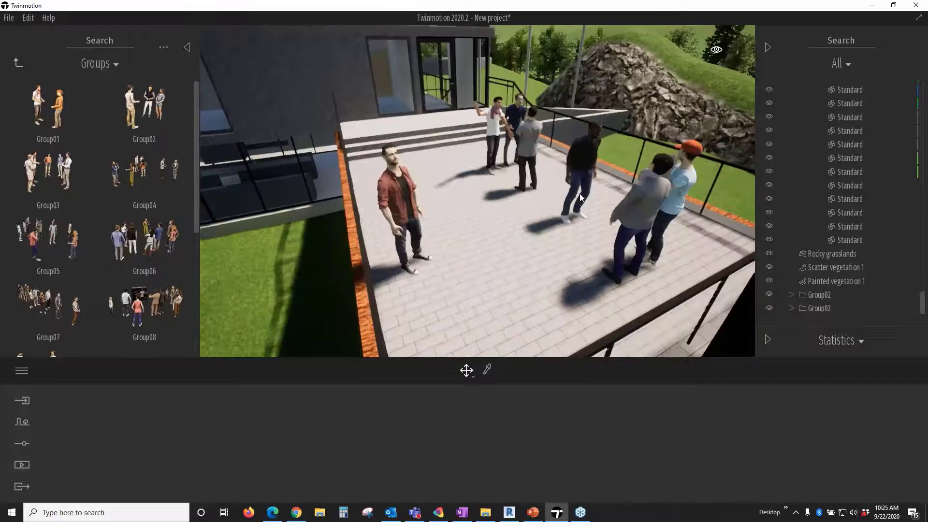
scroll(579, 193, "up", 4)
scroll(582, 188, "down", 5)
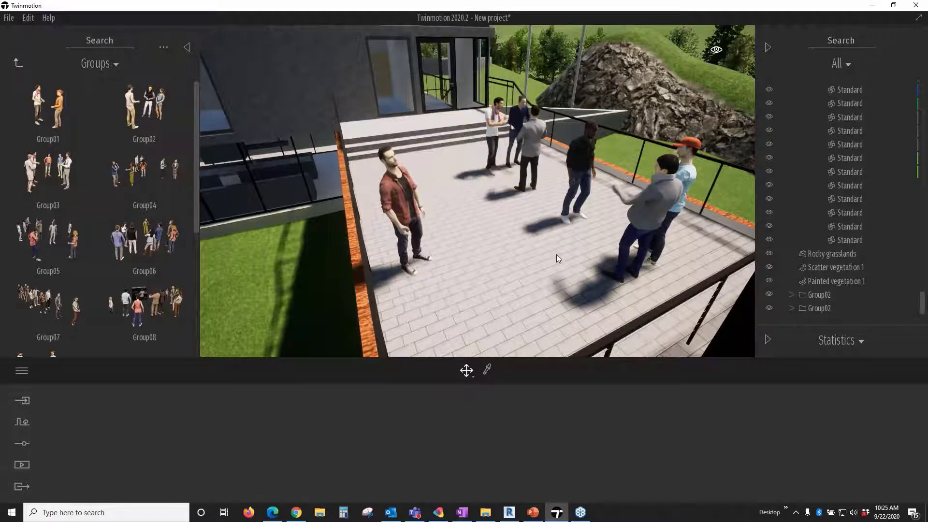
Step: Replace the orange-brown material on the terrace extension's walls with Wood siding 01 and set its texture scale to about 2
scroll(558, 253, "down", 5)
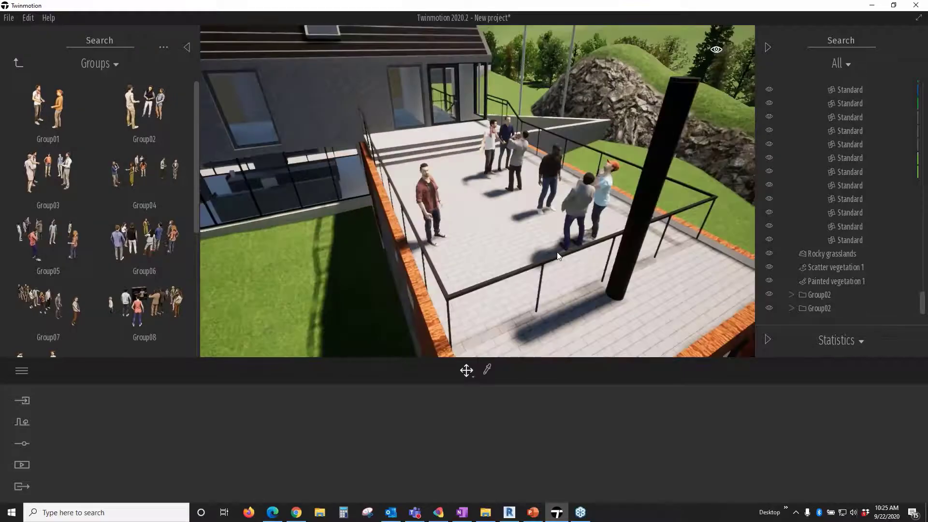
scroll(559, 254, "down", 3)
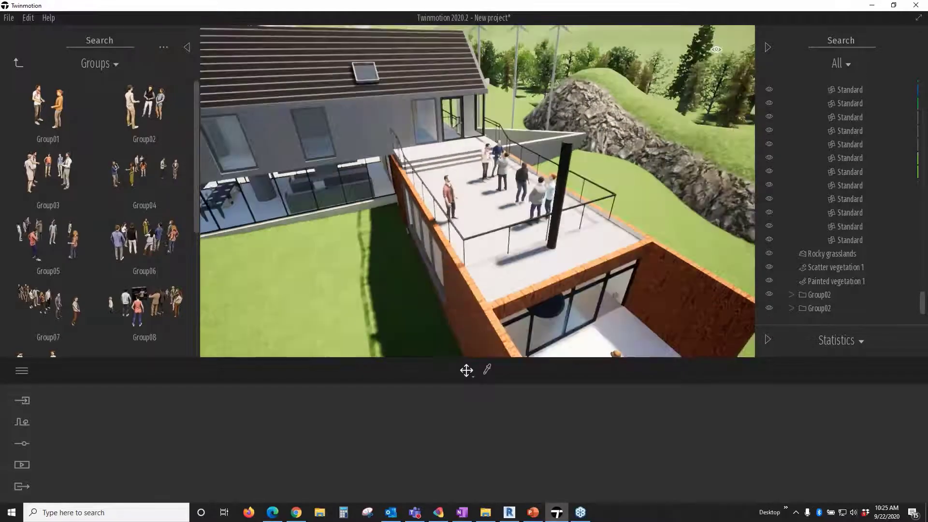
middle_click_drag(559, 253, 497, 409)
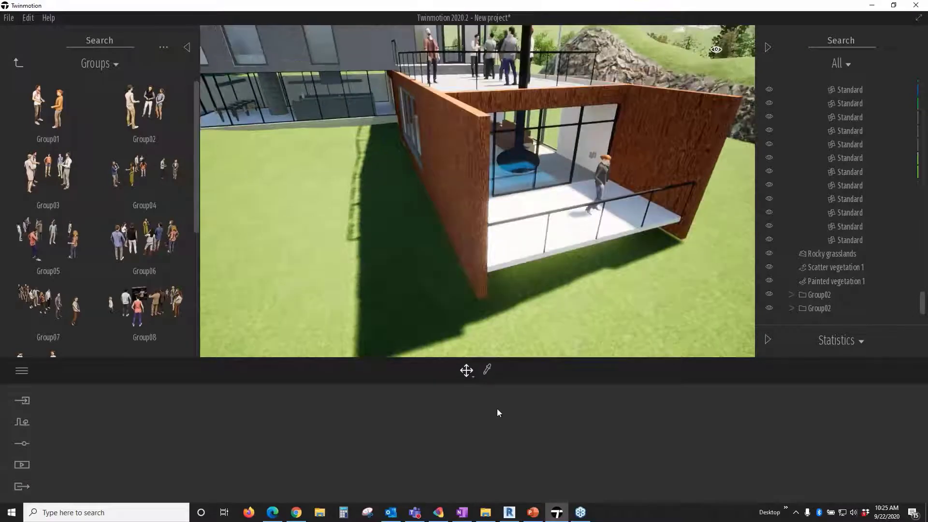
left_click(487, 370)
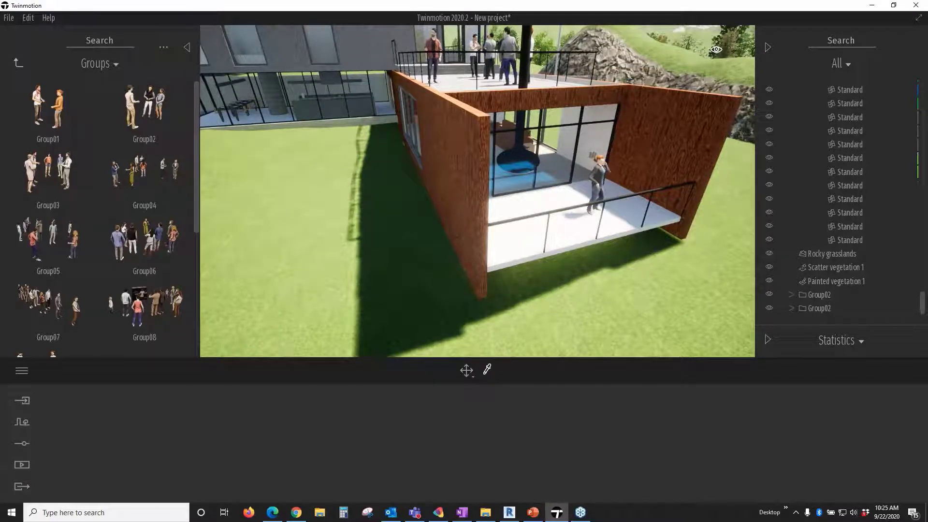
left_click(668, 152)
left_click(72, 128)
left_click_drag(72, 128, 457, 184)
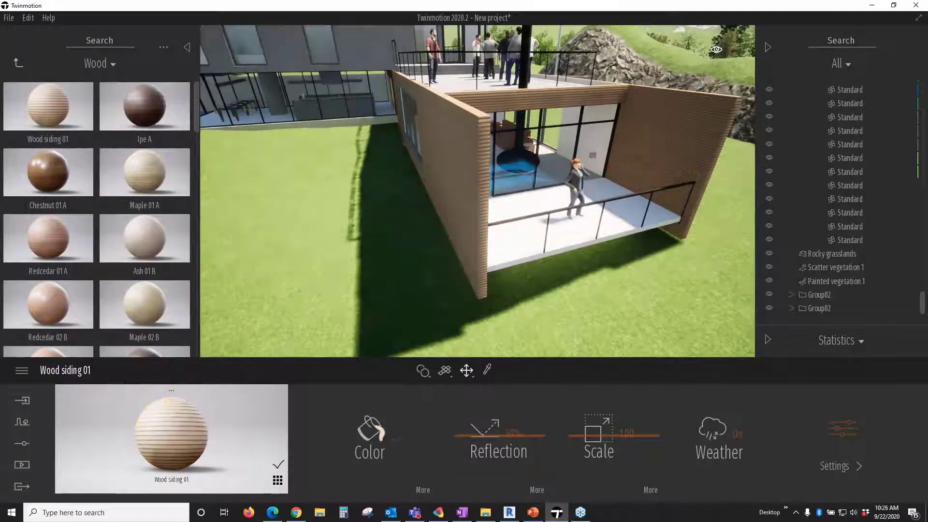
left_click_drag(596, 428, 597, 423)
scroll(559, 308, "down", 5)
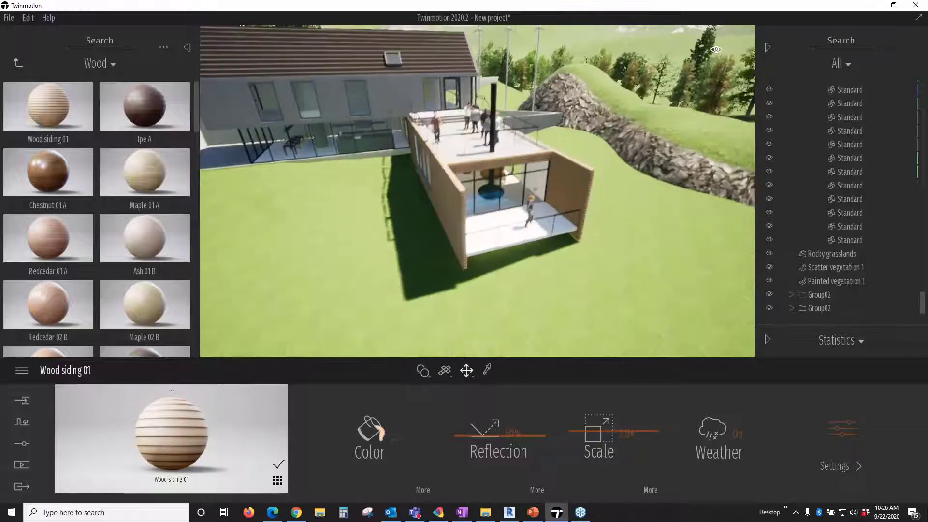
middle_click_drag(558, 307, 508, 286)
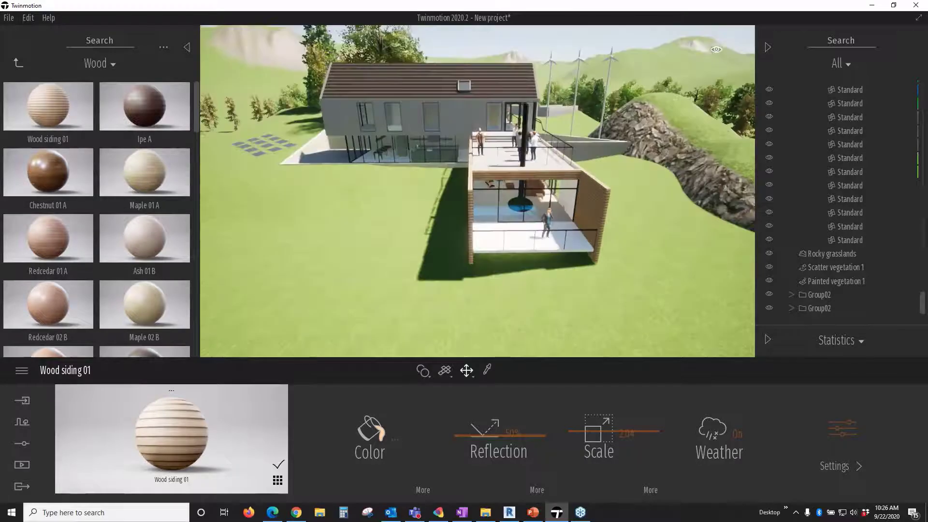
right_click_drag(464, 274, 448, 272)
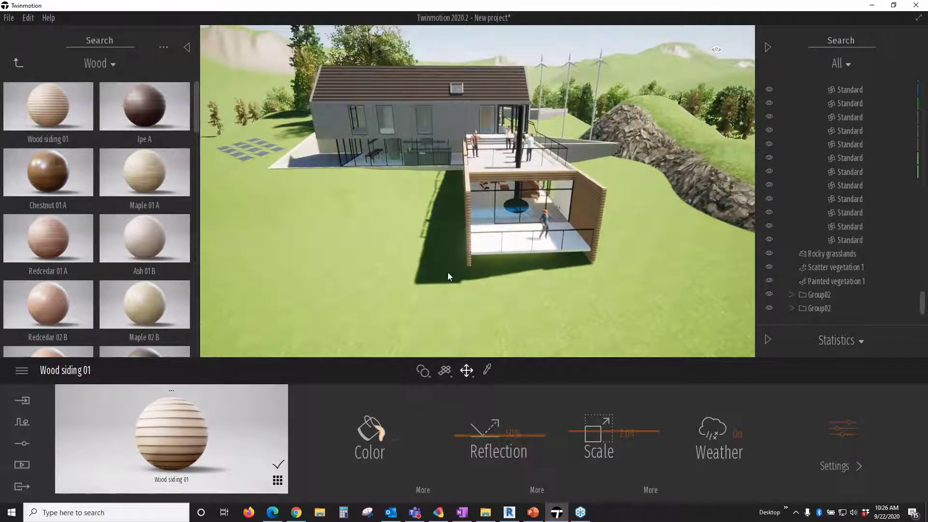
scroll(447, 272, "down", 2)
key("Left")
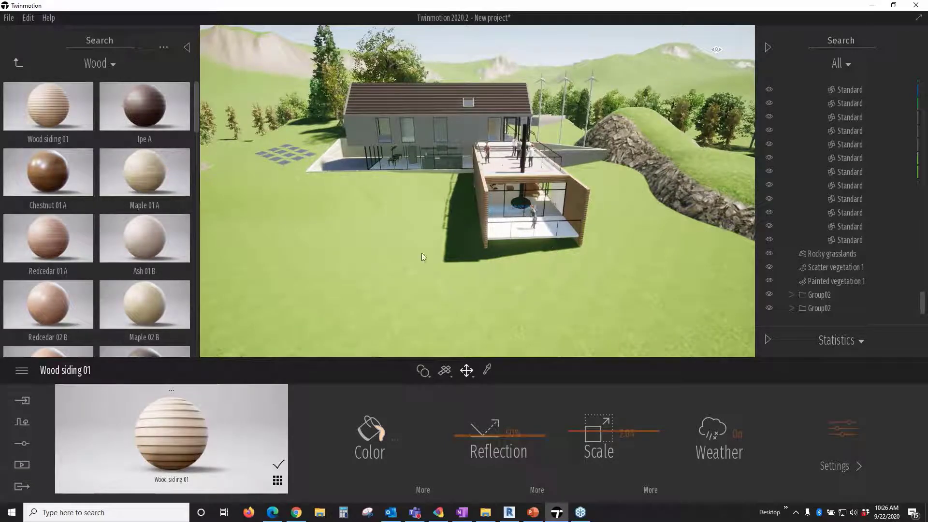
middle_click_drag(363, 309, 437, 311)
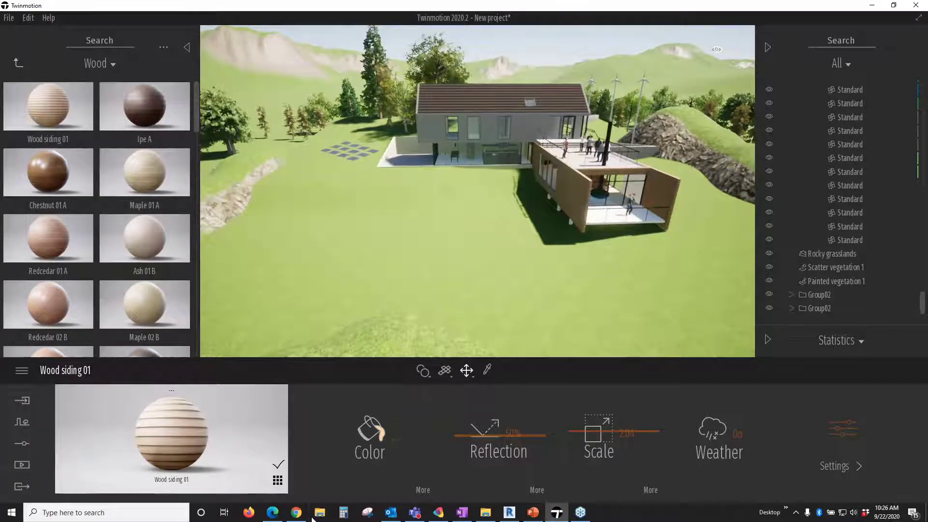
left_click(296, 513)
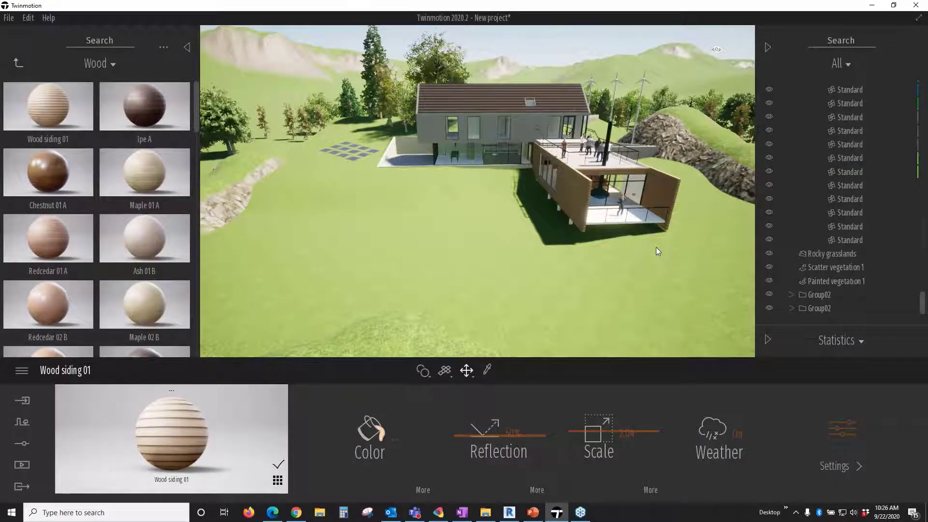
Step: Choose JA08m.obj from the xfrog Japanese_Walnut folder as the geometry file to import
left_click(22, 401)
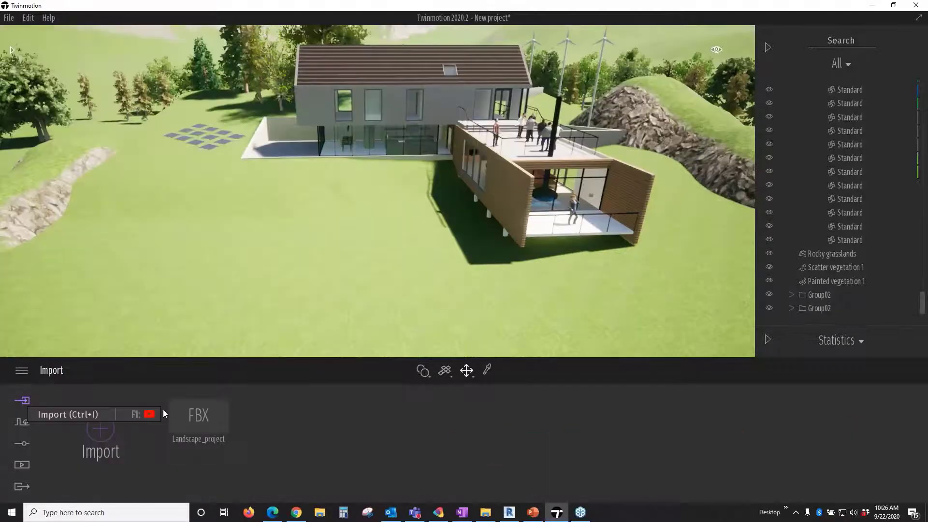
left_click(100, 428)
left_click(454, 226)
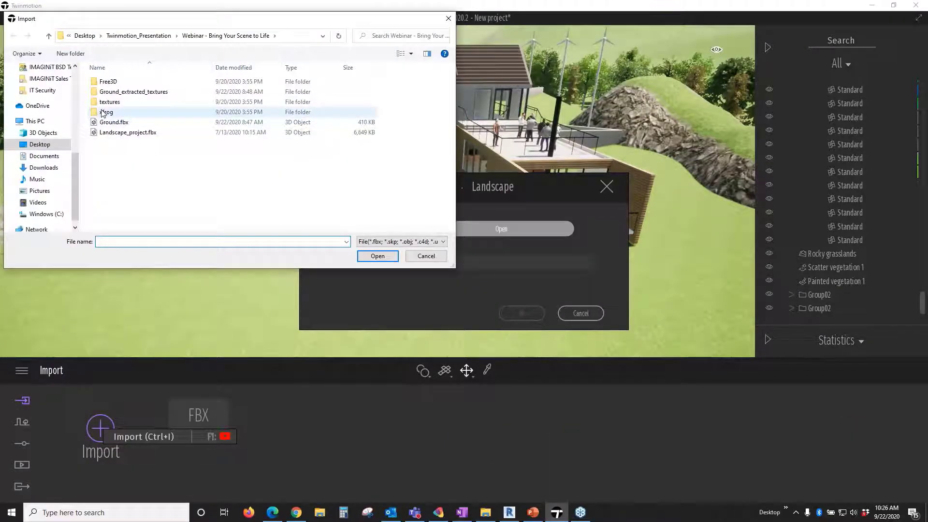
double_click(107, 112)
double_click(123, 80)
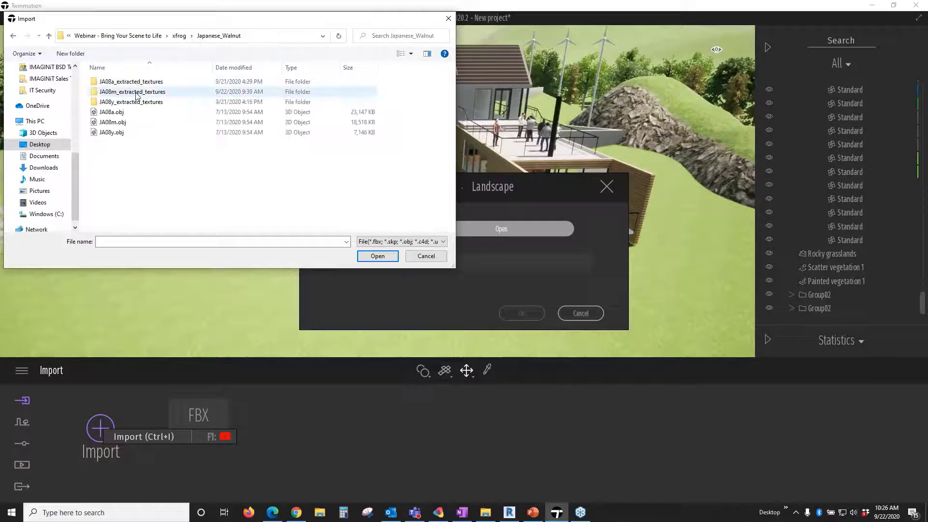
left_click(109, 122)
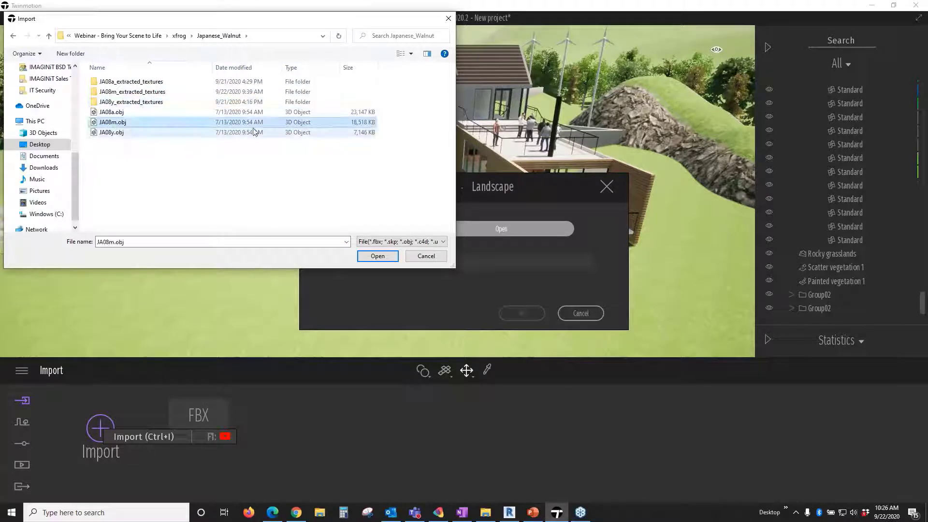
left_click(378, 256)
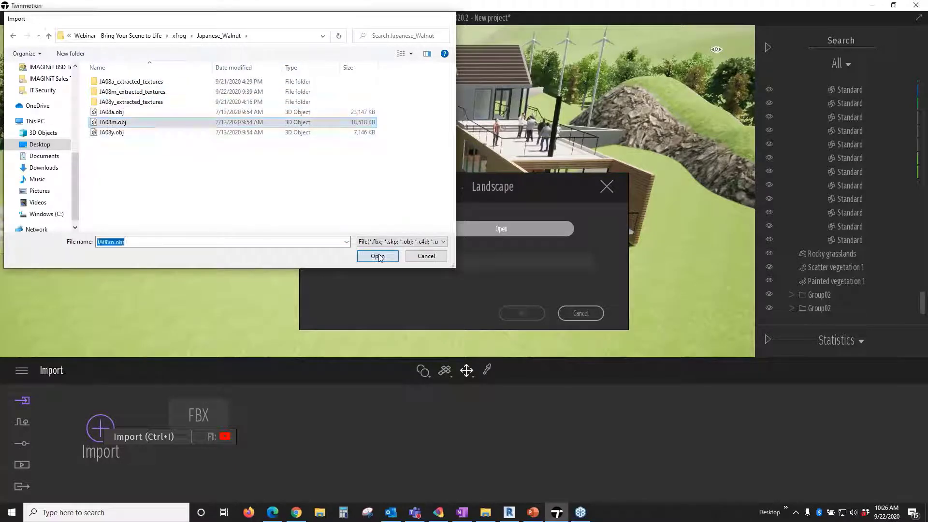
Step: Expand the import options, set Collapse to Collapse all, and import the walnut tree geometry
left_click(338, 263)
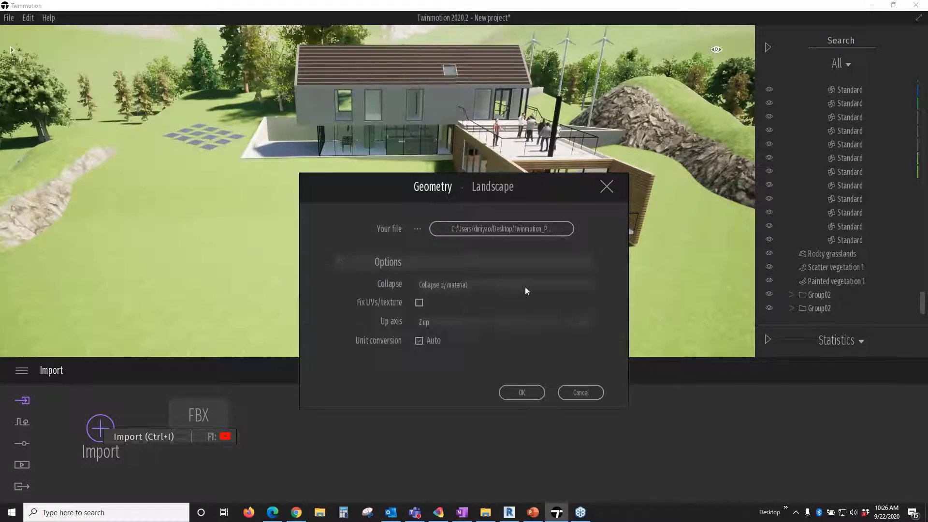
left_click(580, 286)
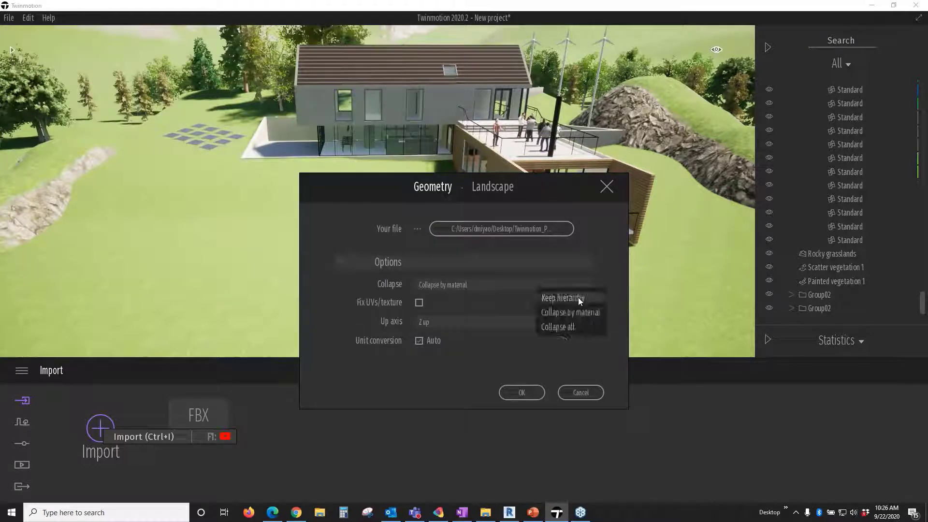
left_click(560, 327)
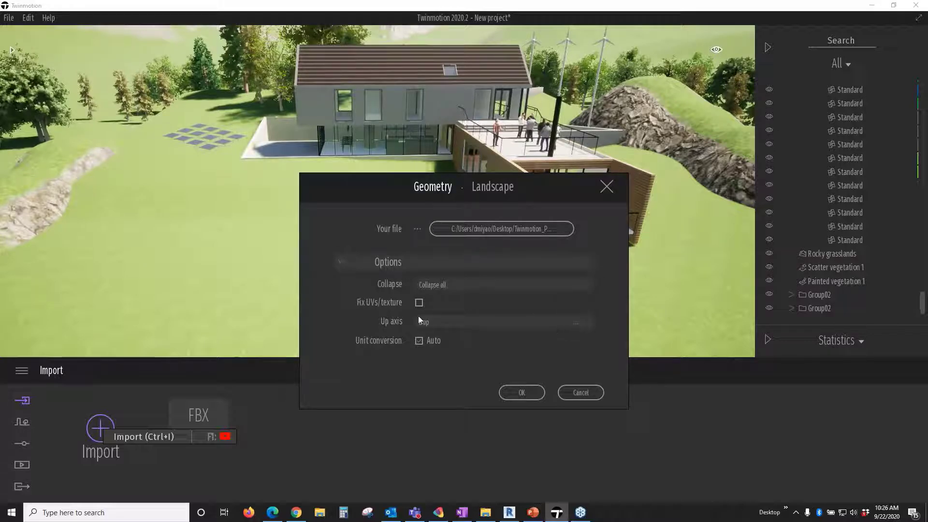
left_click(418, 303)
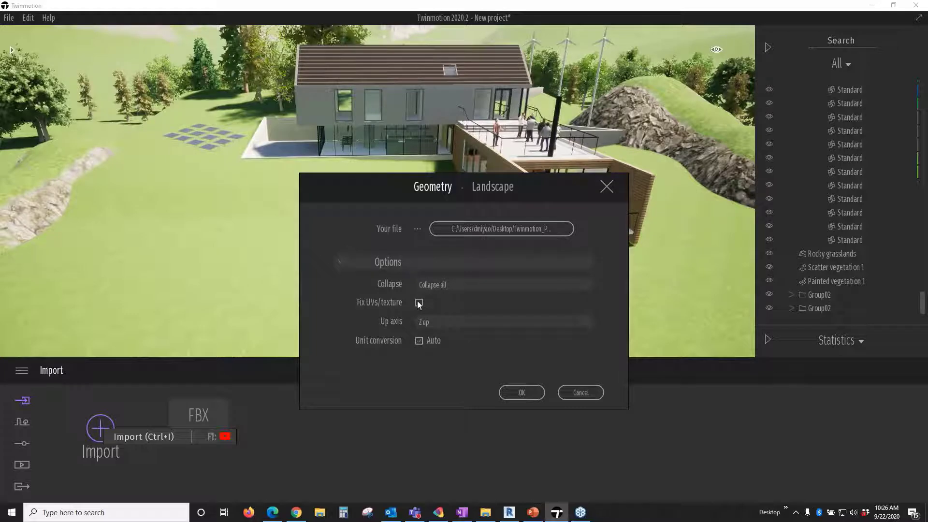
left_click(516, 393)
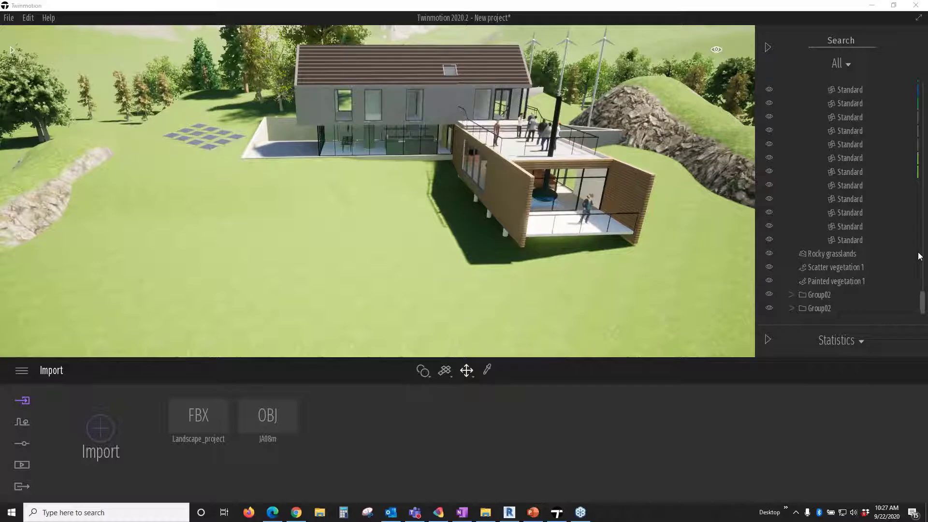
Step: Hide the Landscape_project.fbx house model in the scene graph
scroll(920, 257, "up", 5)
scroll(921, 215, "up", 10)
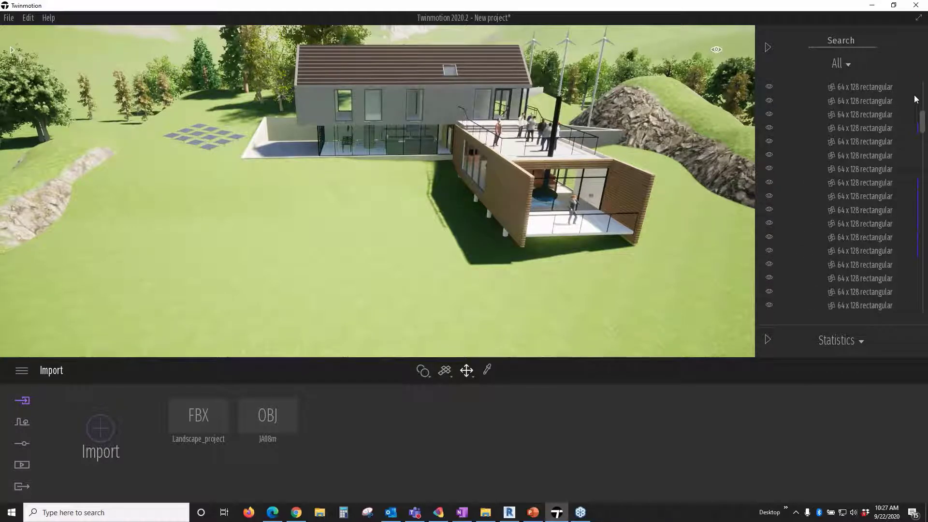
scroll(915, 99, "up", 5)
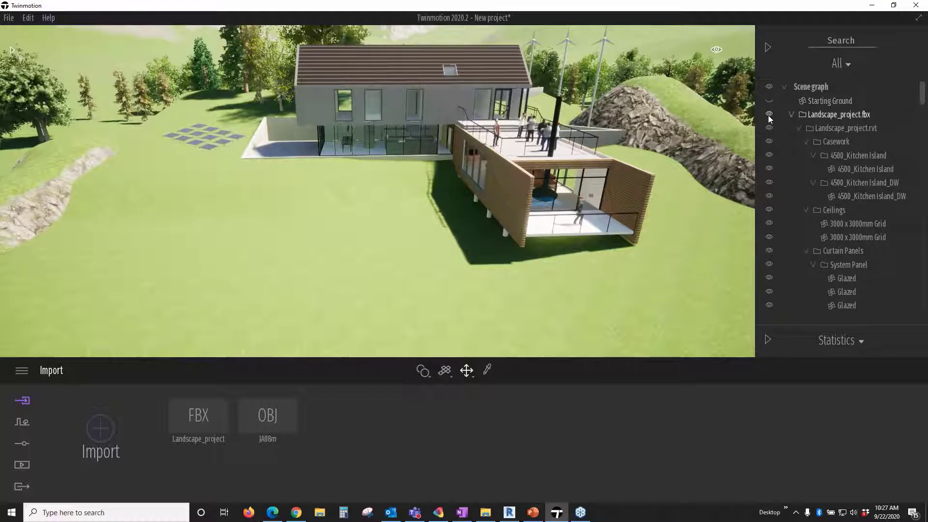
left_click(769, 116)
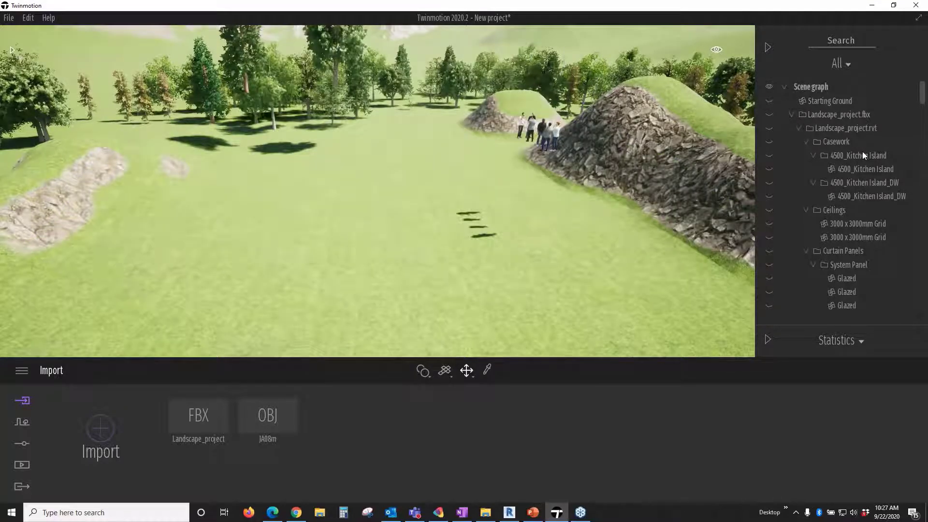
Step: Find JA08m.obj in the scene graph and frame the imported tree in the view
scroll(925, 325, "down", 10)
scroll(925, 325, "down", 10)
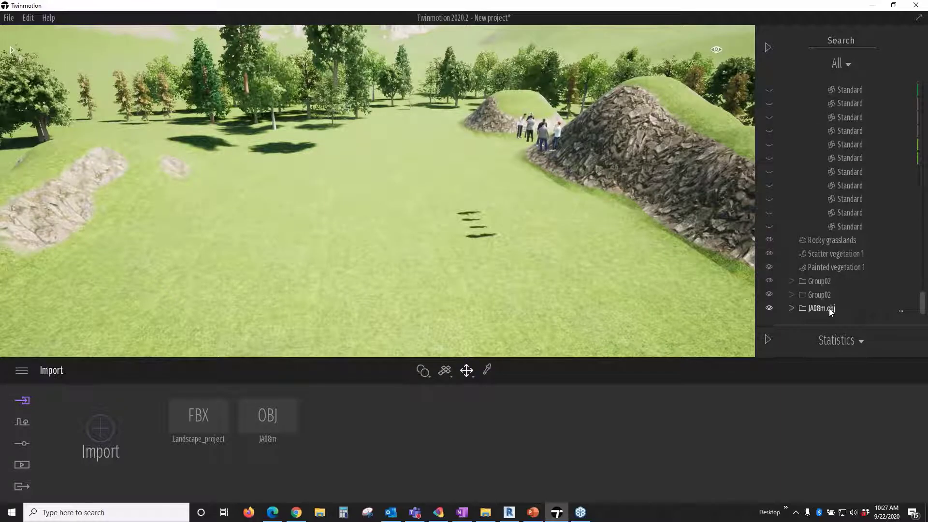
left_click(828, 309)
key("f")
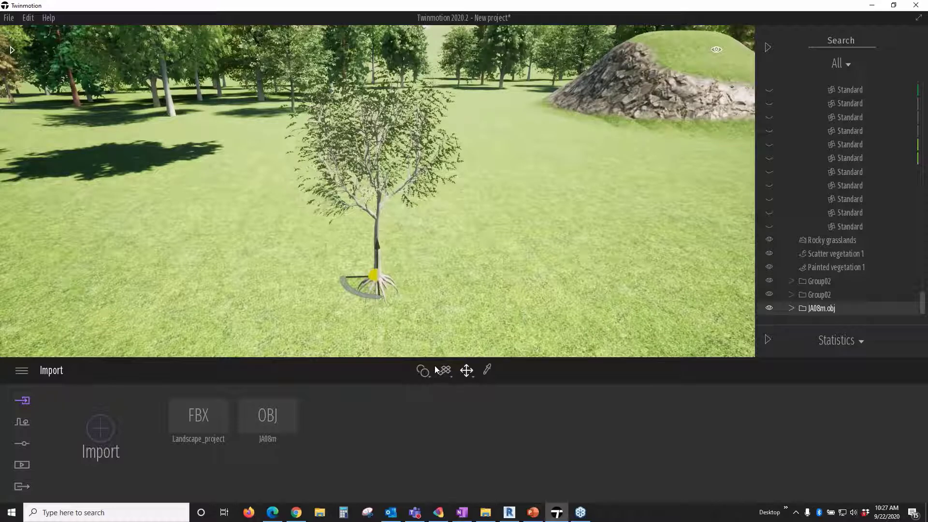
left_click(403, 275)
left_click(377, 208)
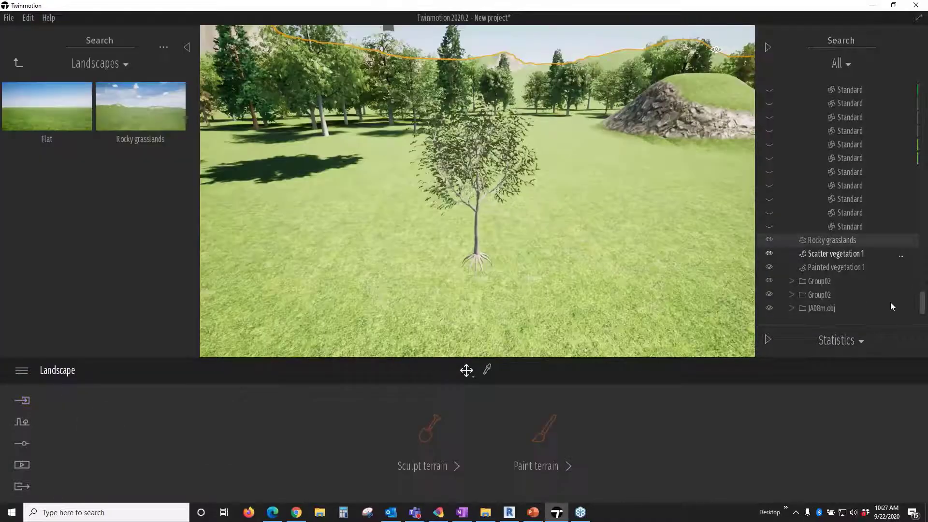
Step: Scale the imported JA08m tree uniformly by a factor of 4
left_click(471, 376)
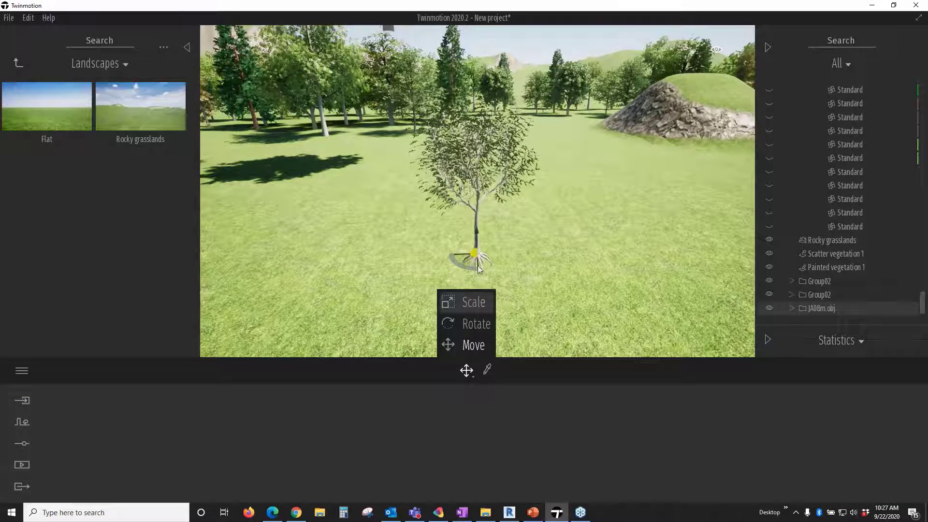
left_click(465, 301)
scroll(468, 258, "up", 3)
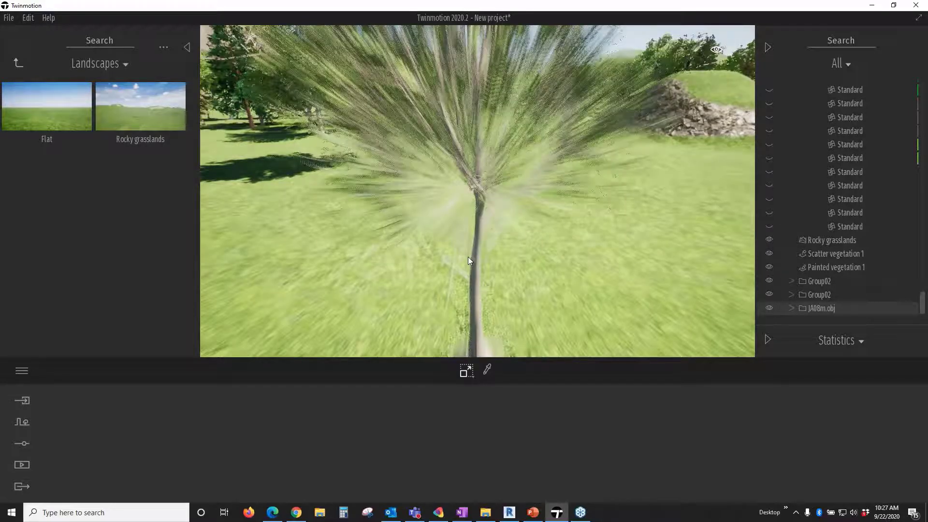
scroll(468, 257, "down", 3)
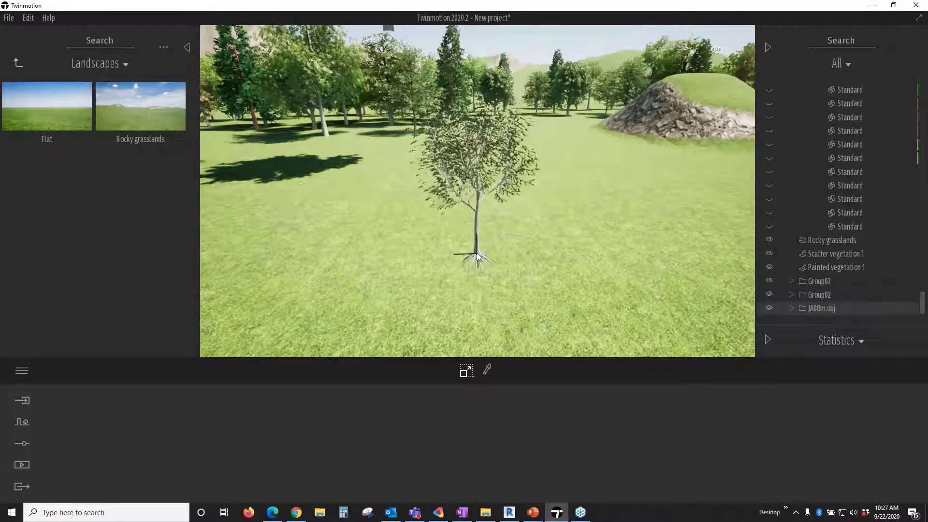
left_click_drag(477, 257, 468, 88)
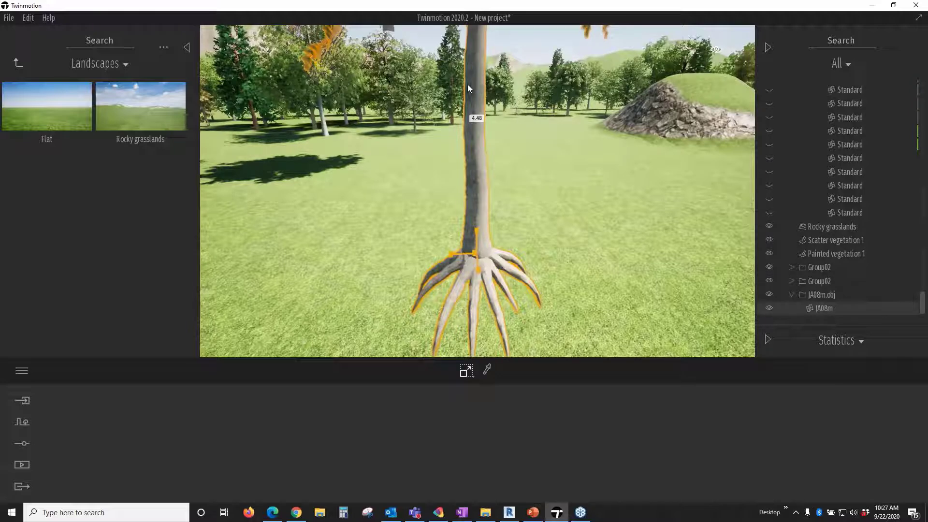
scroll(462, 239, "down", 3)
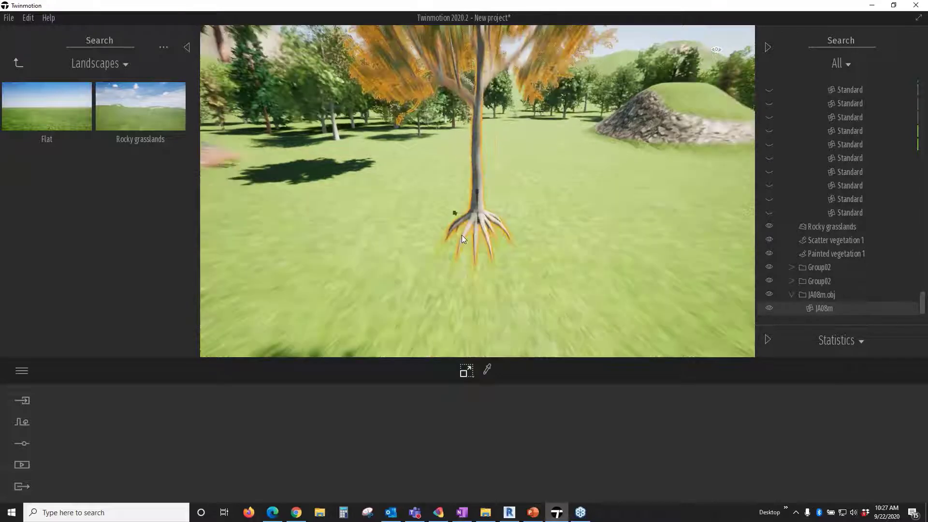
scroll(462, 235, "down", 3)
scroll(476, 197, "up", 2)
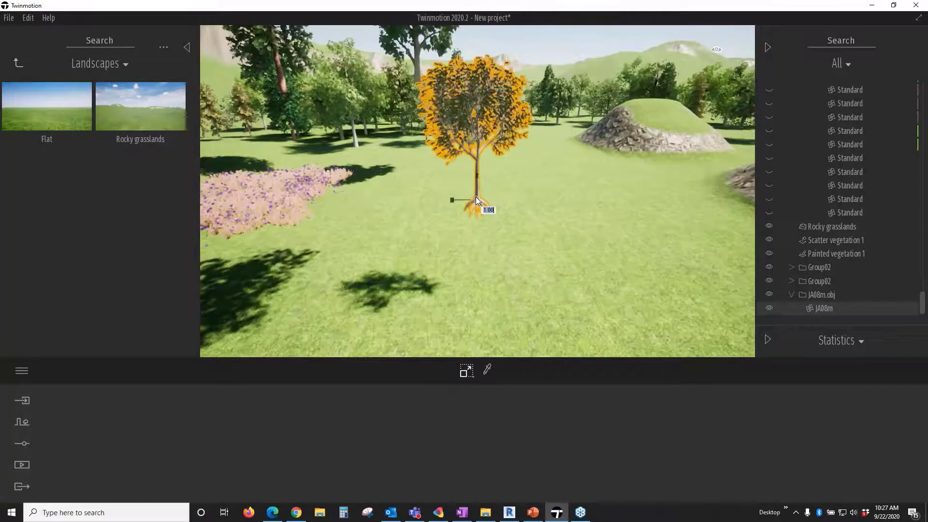
type("4")
key("Return")
Step: Select the enlarged JA08m walnut tree and move it towards the foreground of the grassland
scroll(423, 275, "down", 2)
left_click(422, 275)
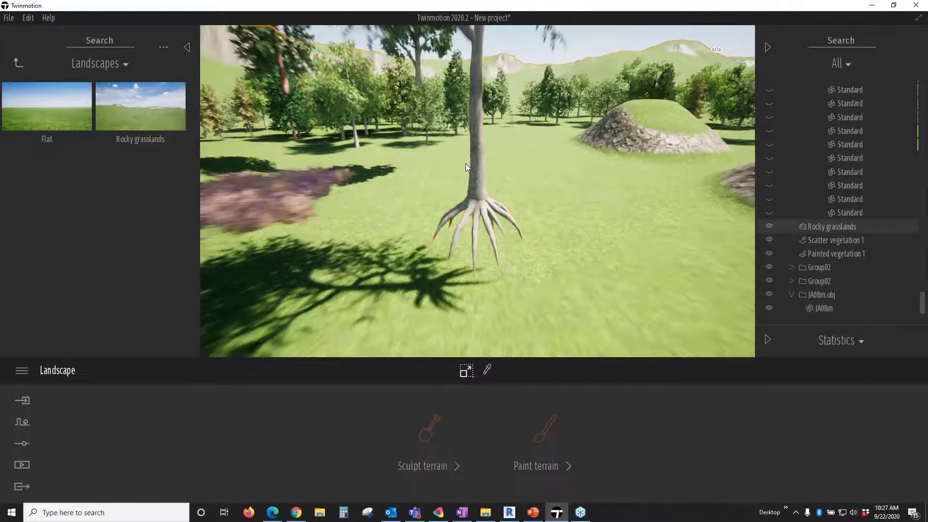
scroll(466, 163, "down", 5)
left_click(474, 196)
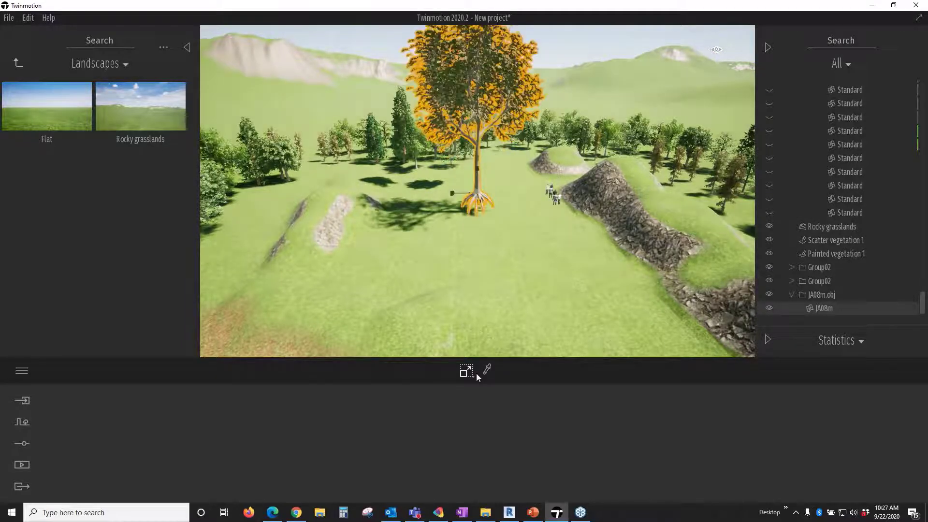
key("space")
left_click_drag(478, 190, 558, 308)
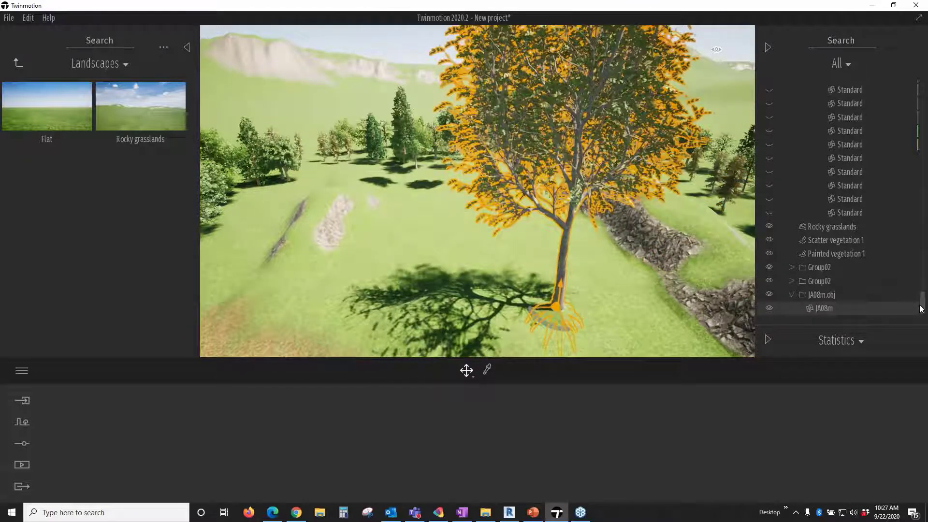
Step: Show the Landscape_project.fbx house model again and move the walnut tree onto the lawn in front of the house
scroll(802, 117, "up", 10)
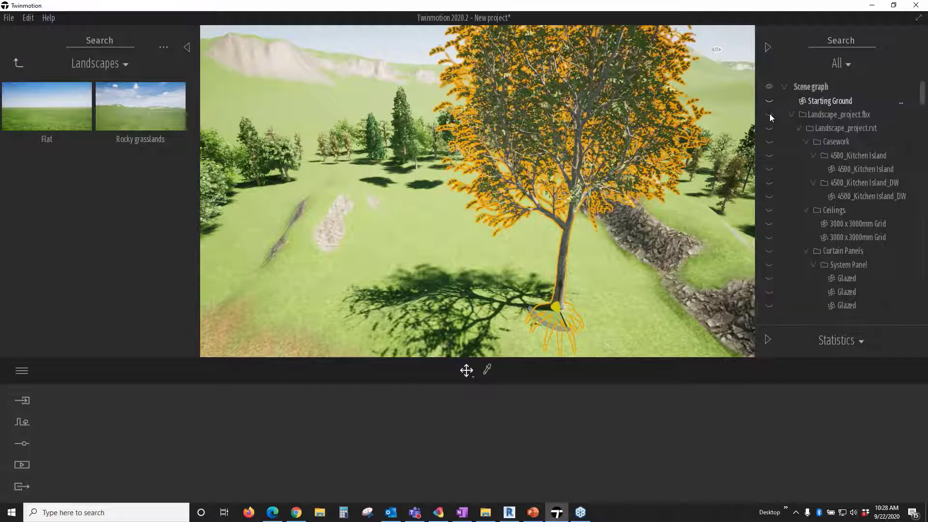
left_click(769, 115)
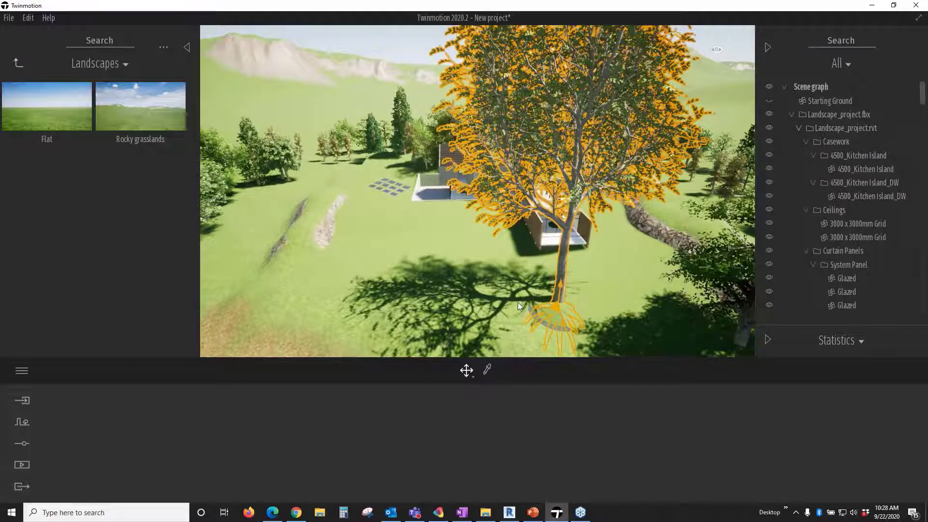
left_click_drag(552, 307, 447, 250)
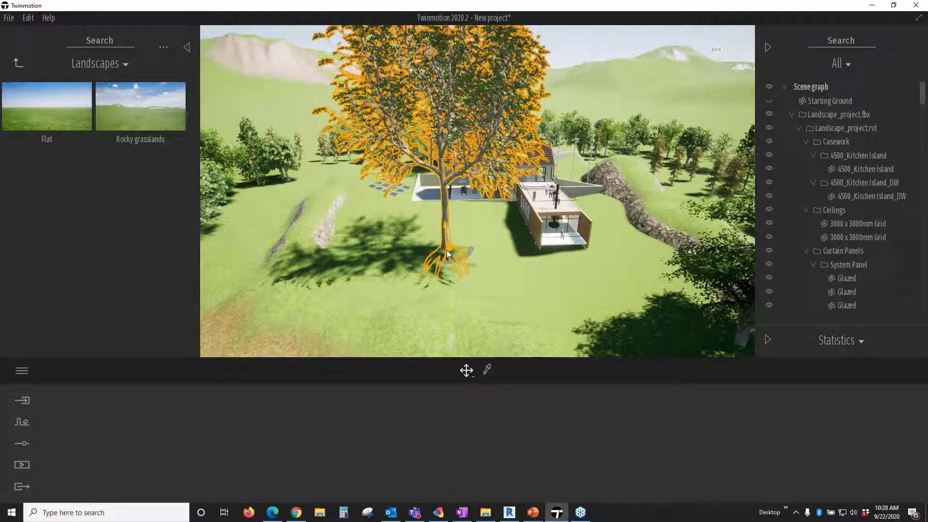
left_click(446, 250)
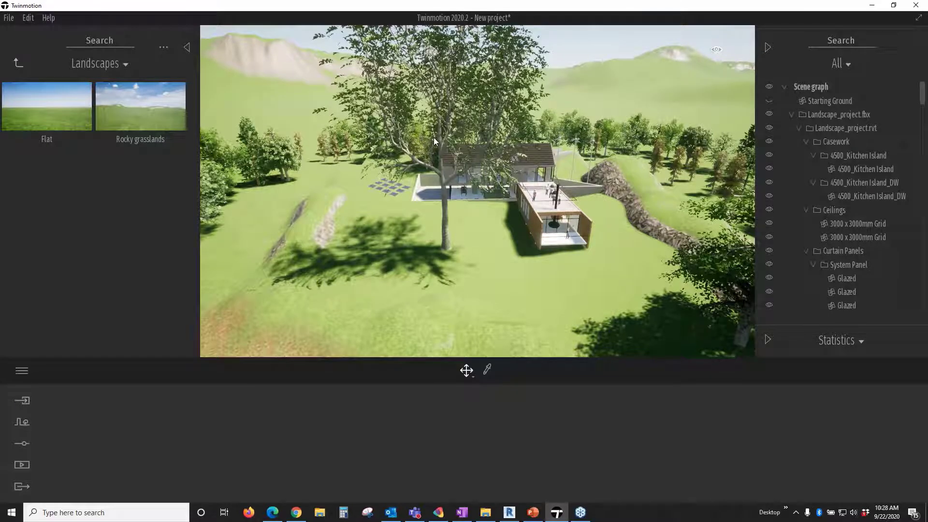
left_click(577, 180)
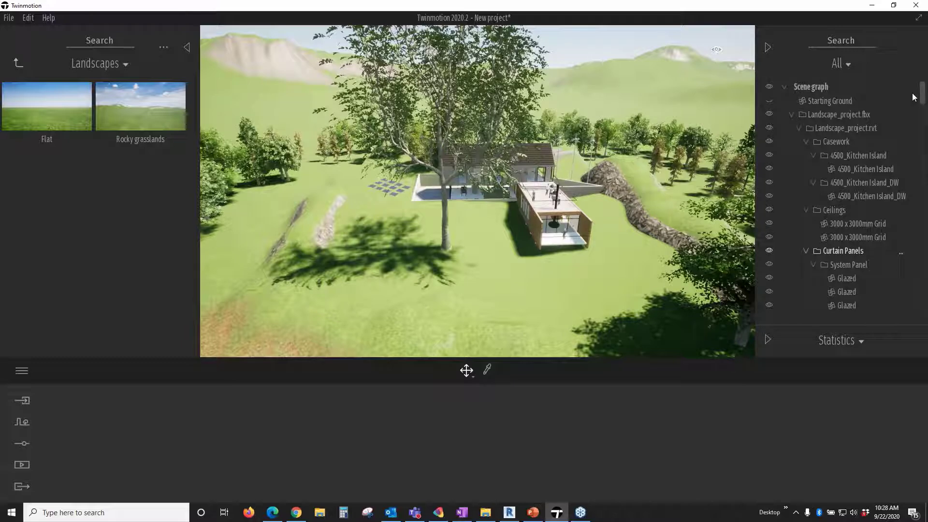
Step: Add the JA08m.obj container to the user library and open the user library
scroll(829, 298, "down", 15)
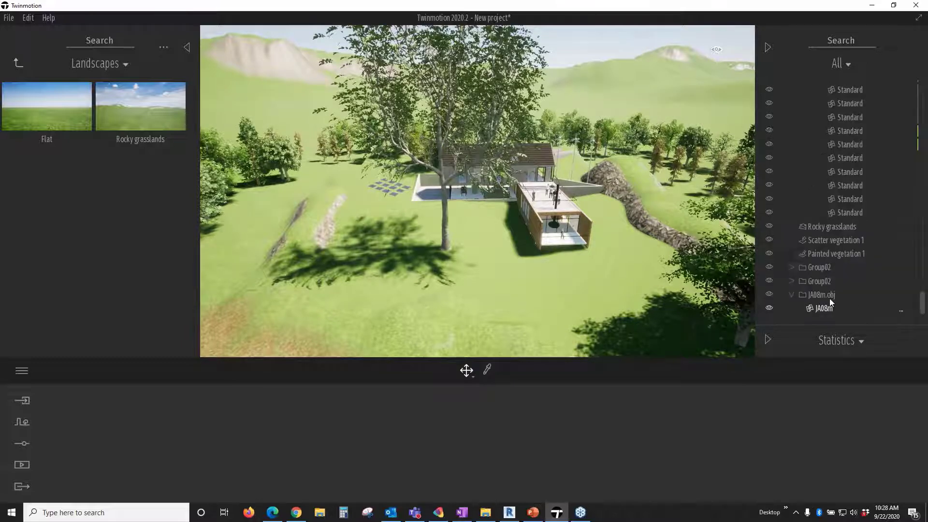
left_click(825, 297)
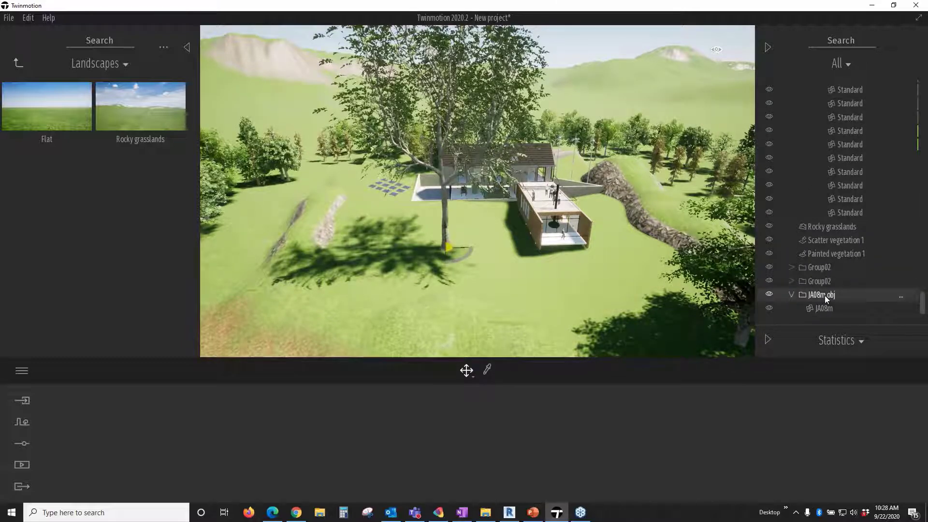
right_click(826, 298)
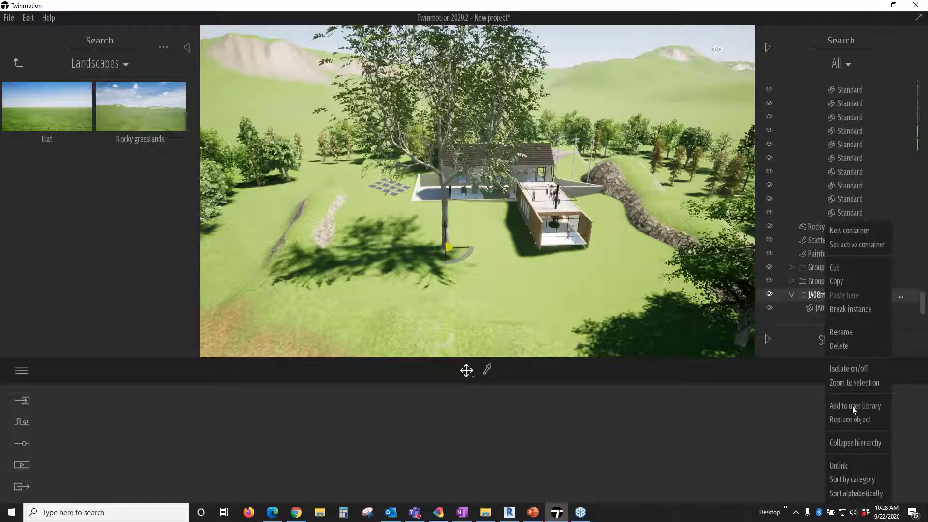
left_click(57, 181)
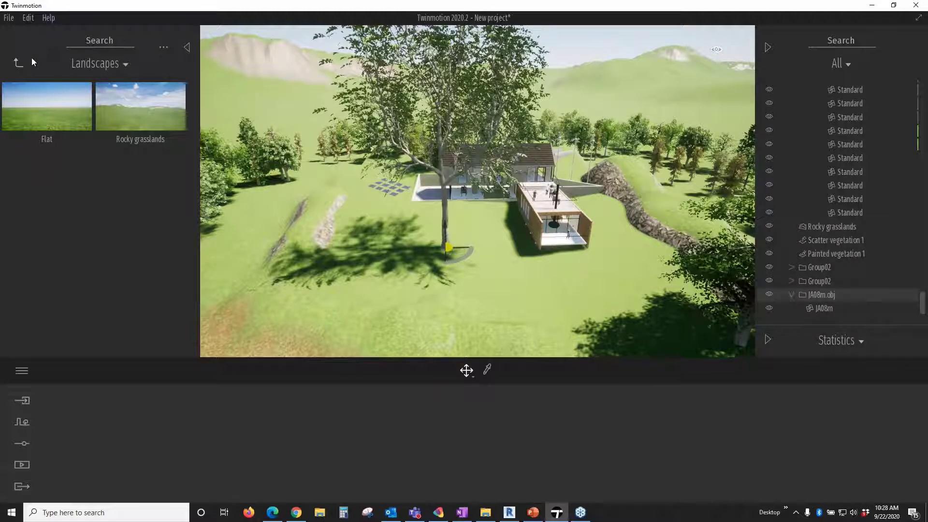
left_click(31, 58)
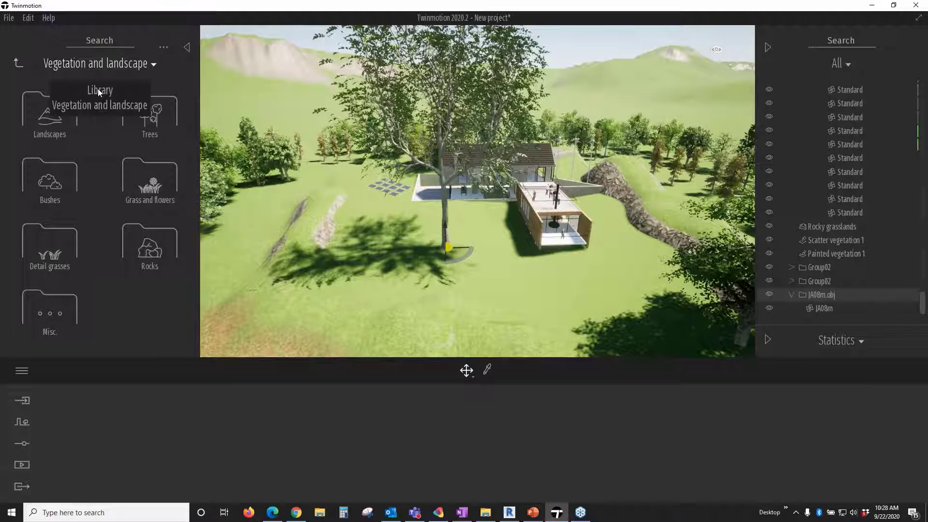
left_click(98, 89)
left_click(70, 247)
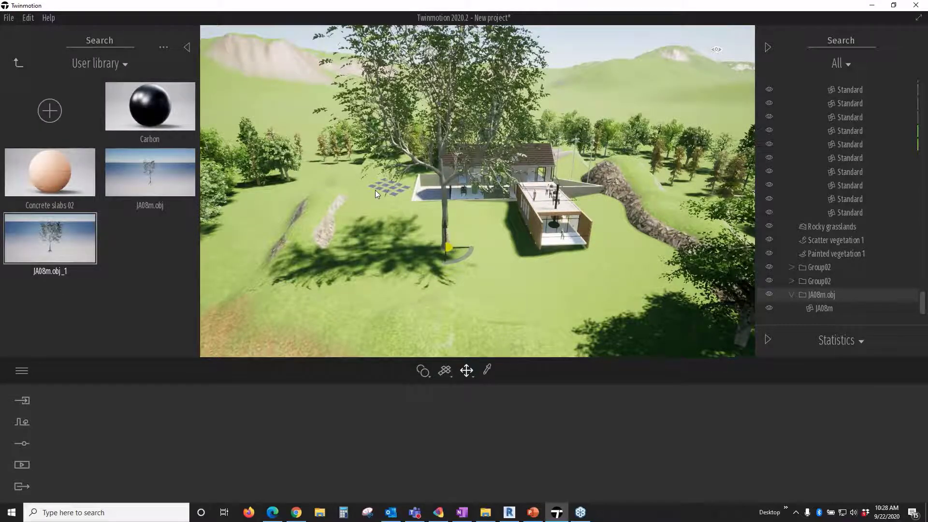
Step: Delete the large walnut tree from the lawn in front of the house
left_click(375, 190)
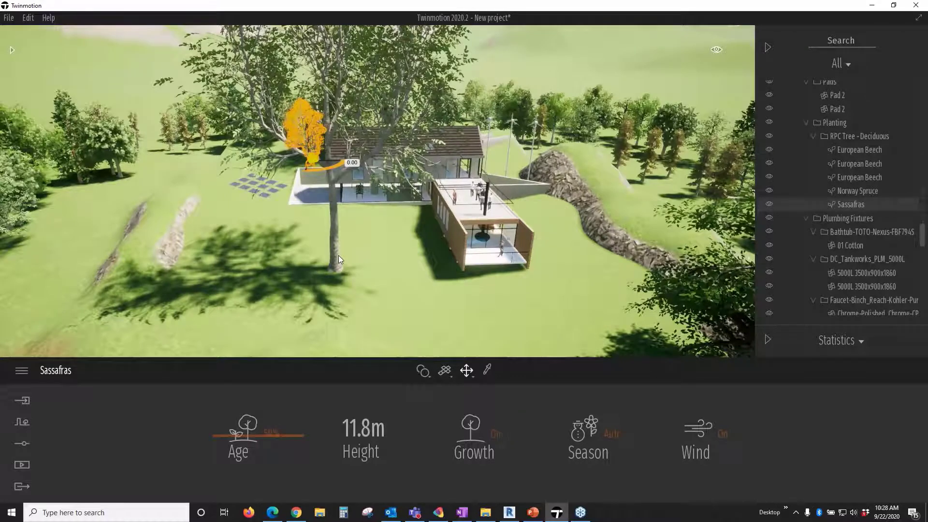
key("Delete")
scroll(37, 238, "down", 2)
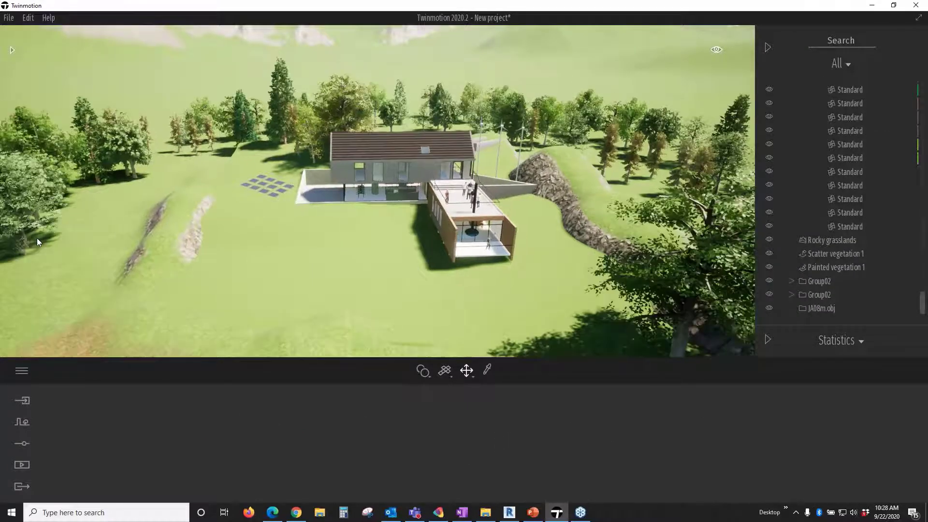
Step: Place the saved JA08m.obj_1 and JA08m.obj trees from the user library on the lawn to compare their sizes
left_click_drag(37, 238, 437, 282)
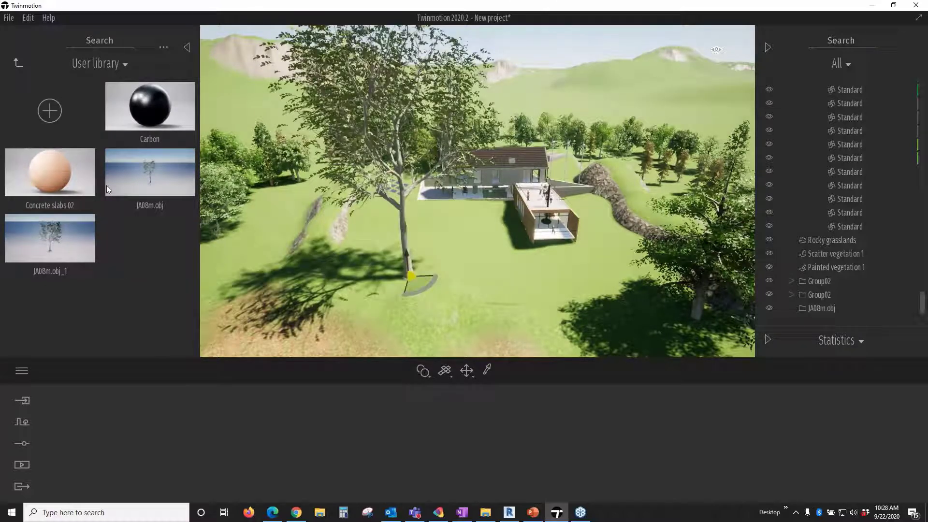
left_click_drag(107, 185, 446, 258)
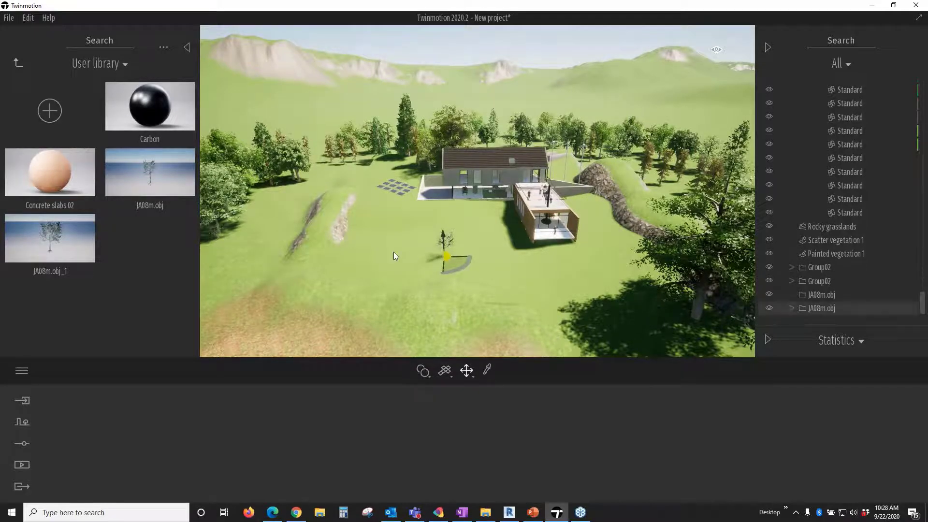
Step: Select the small JA08m.obj tree on the lawn and delete it
left_click(394, 252)
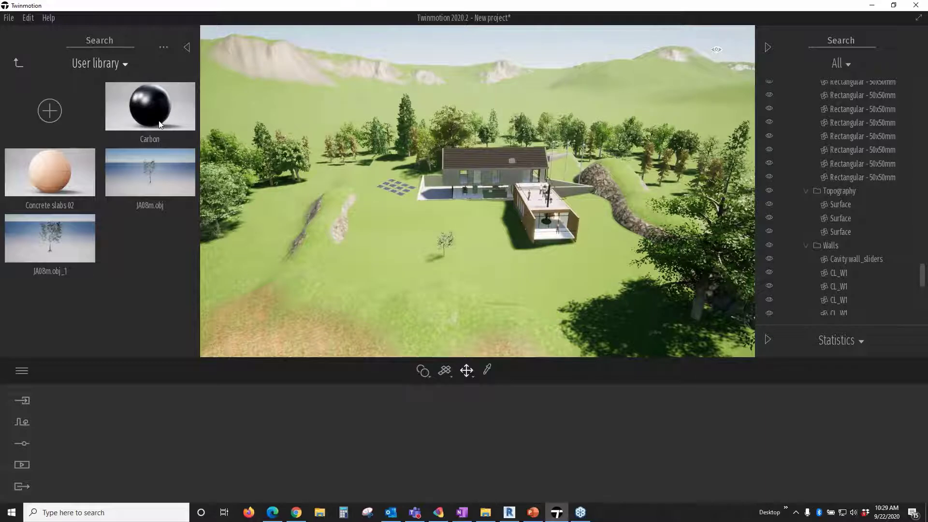
left_click(446, 247)
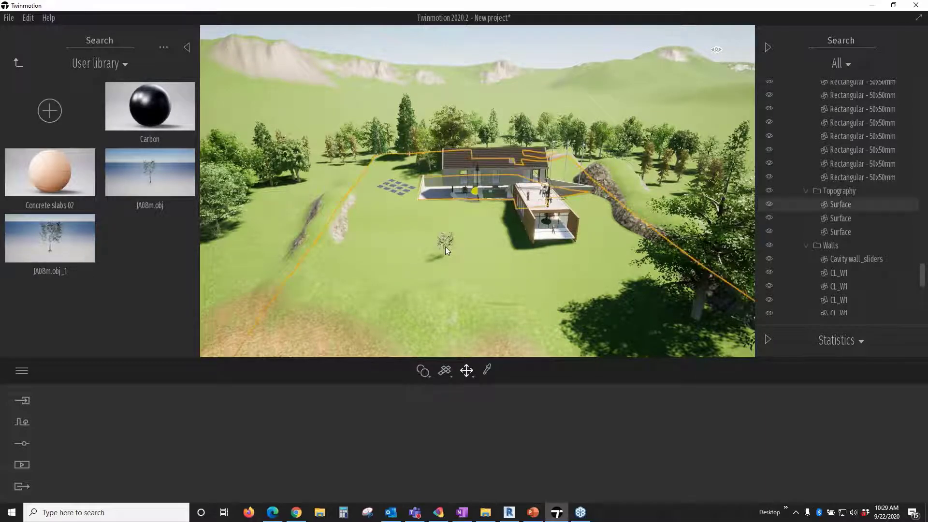
left_click(445, 247)
key("Delete")
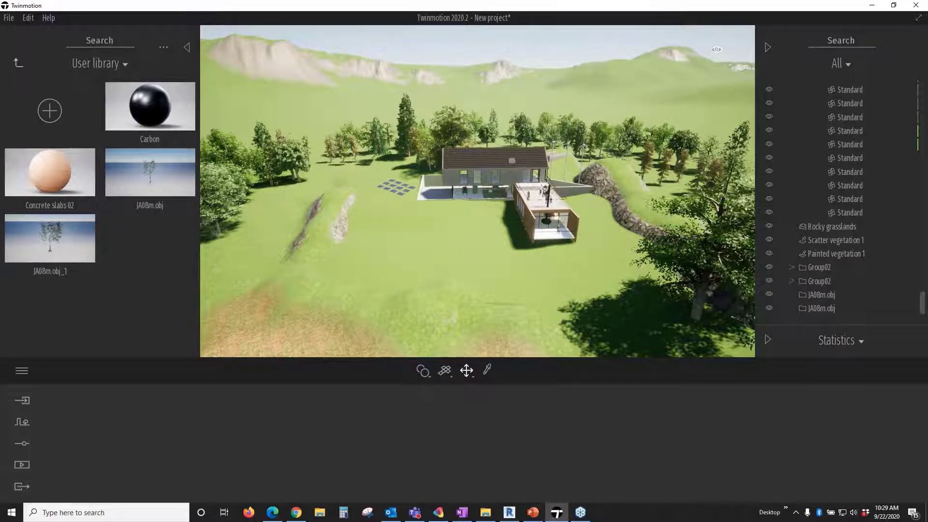
Step: Pick the Roofing - Asphalt paving material from the terrace floor among the group of people
middle_click_drag(584, 232, 526, 225)
scroll(462, 200, "up", 1)
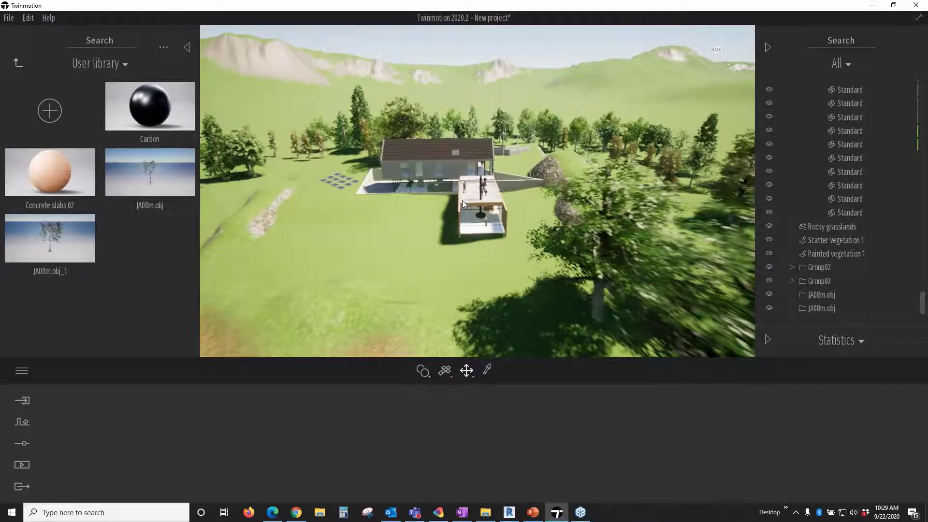
scroll(462, 200, "up", 5)
middle_click_drag(477, 194, 507, 252)
scroll(477, 191, "up", 4)
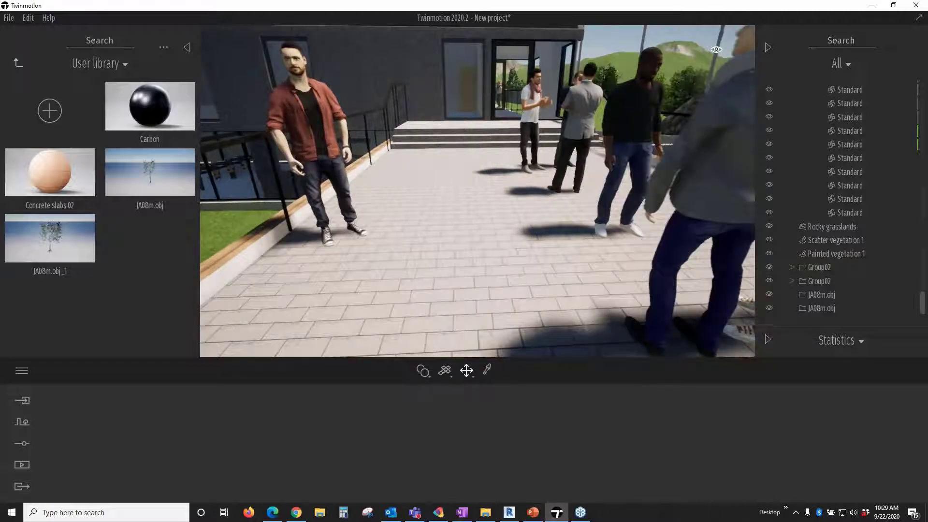
key("s")
key("w")
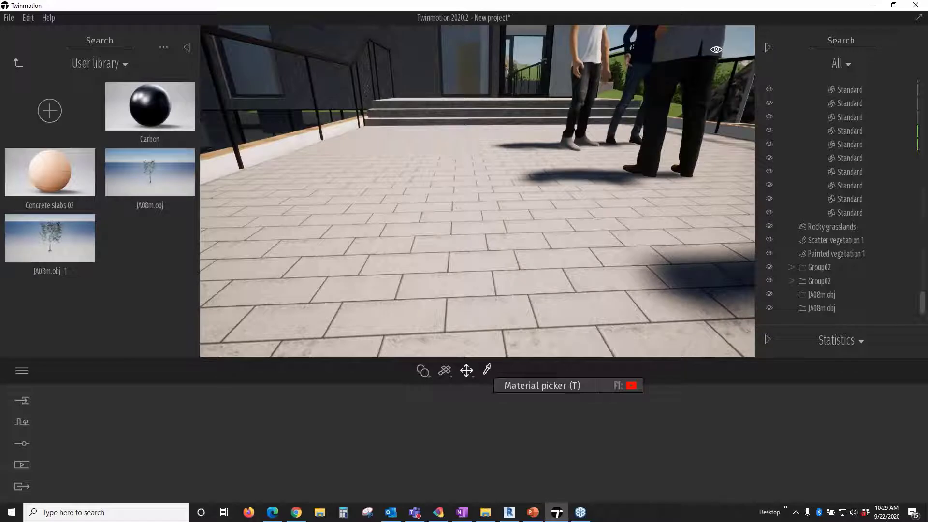
left_click(488, 371)
left_click(493, 267)
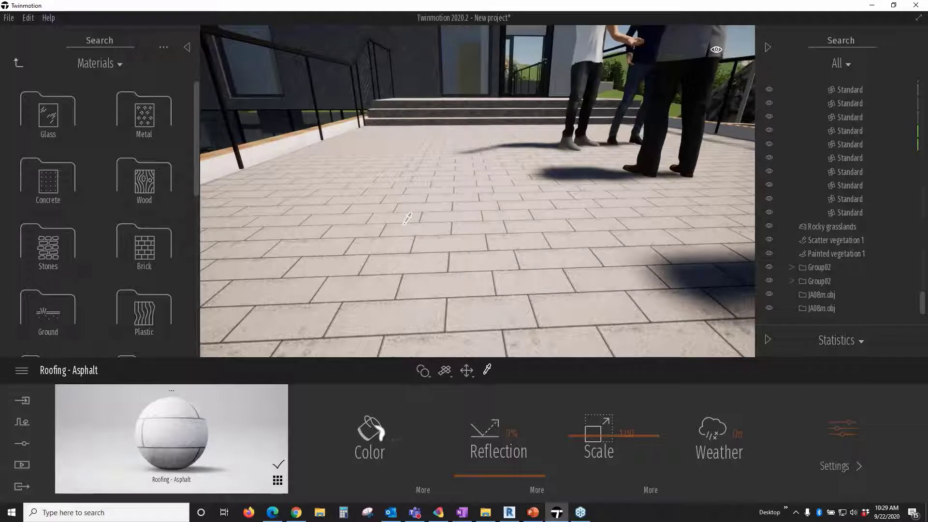
Step: Set the scene weather to the cloudy, rainy midpoint of the weather range
left_click(21, 443)
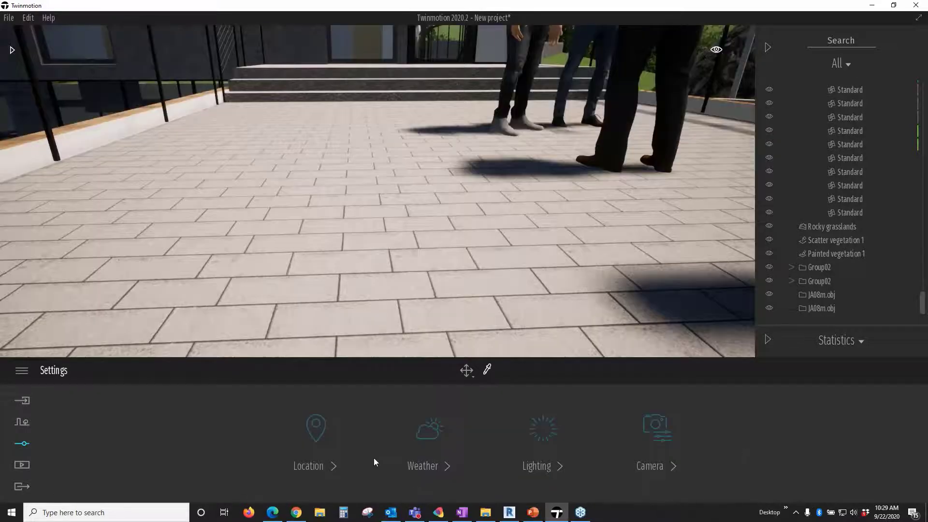
left_click(375, 459)
left_click_drag(94, 431, 198, 451)
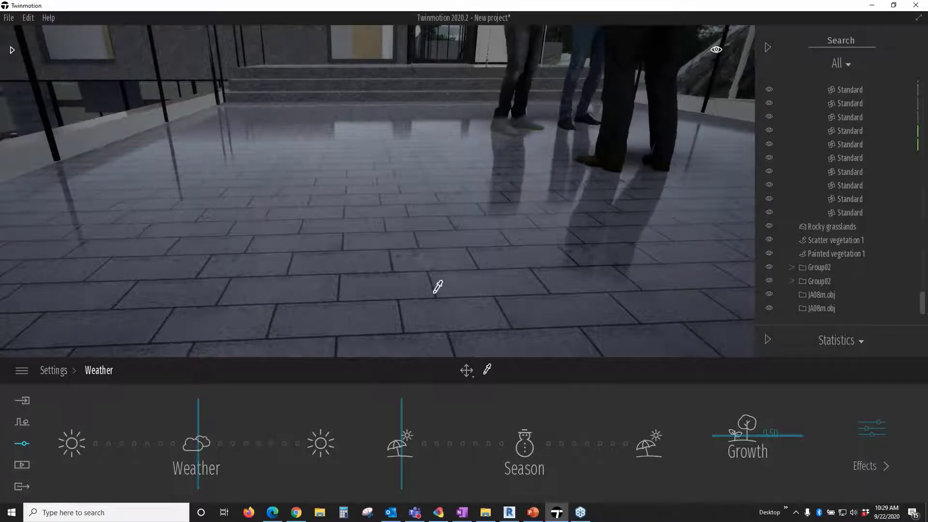
Step: Turn the Roofing - Asphalt material's Weather option off and back on to compare the wet paving effect
scroll(438, 287, "up", 3)
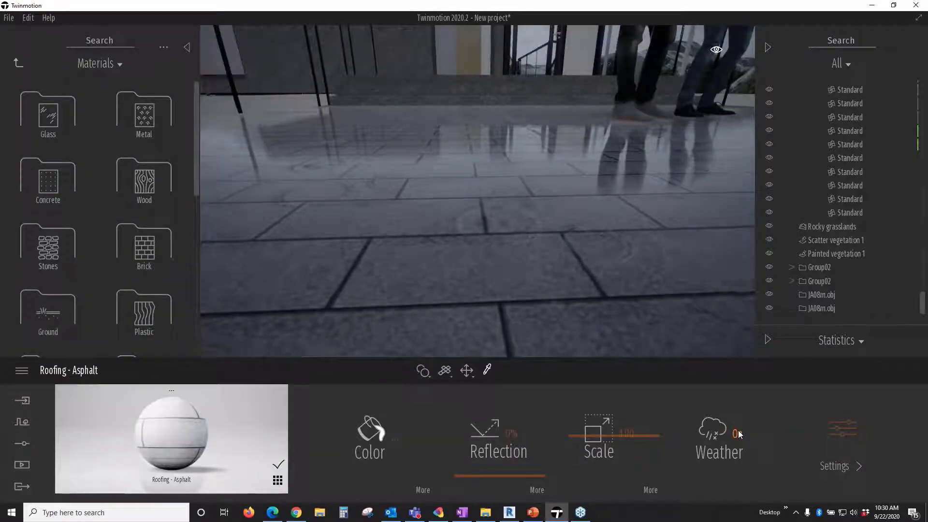
left_click(738, 435)
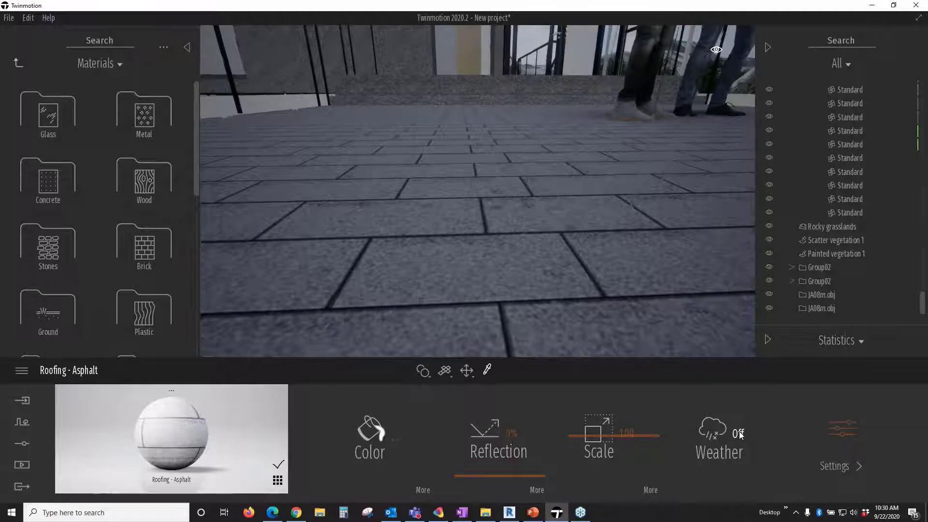
left_click(741, 434)
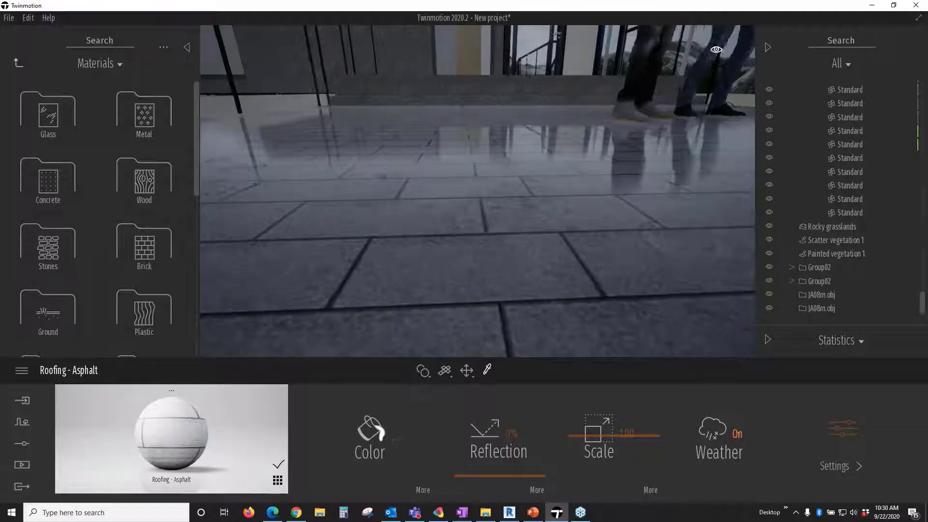
scroll(550, 227, "down", 3)
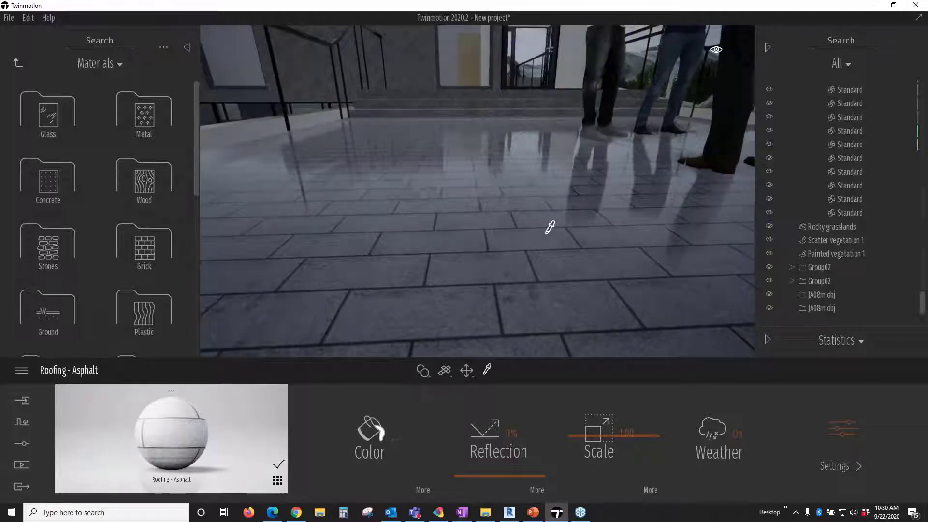
scroll(548, 225, "down", 2)
scroll(548, 224, "down", 2)
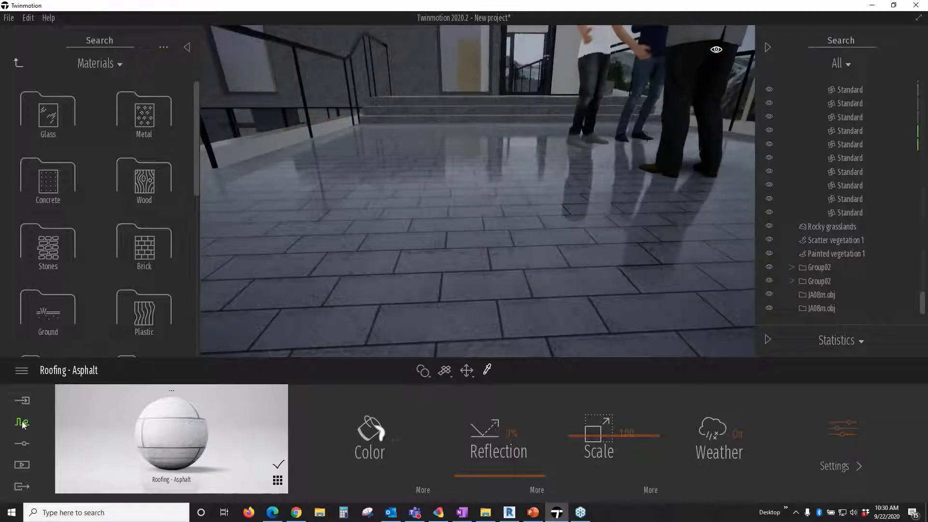
Step: Set the scene weather to fully sunny at the start of the weather range
left_click(22, 423)
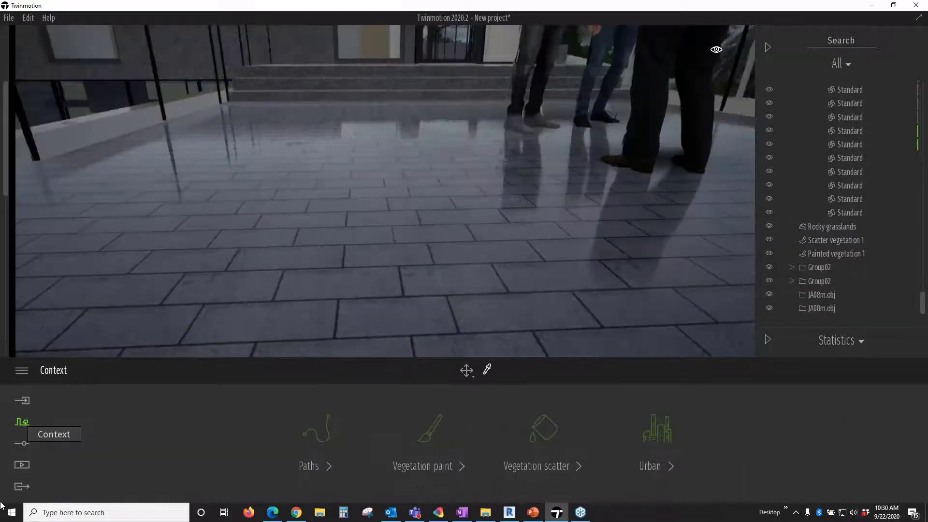
left_click(22, 444)
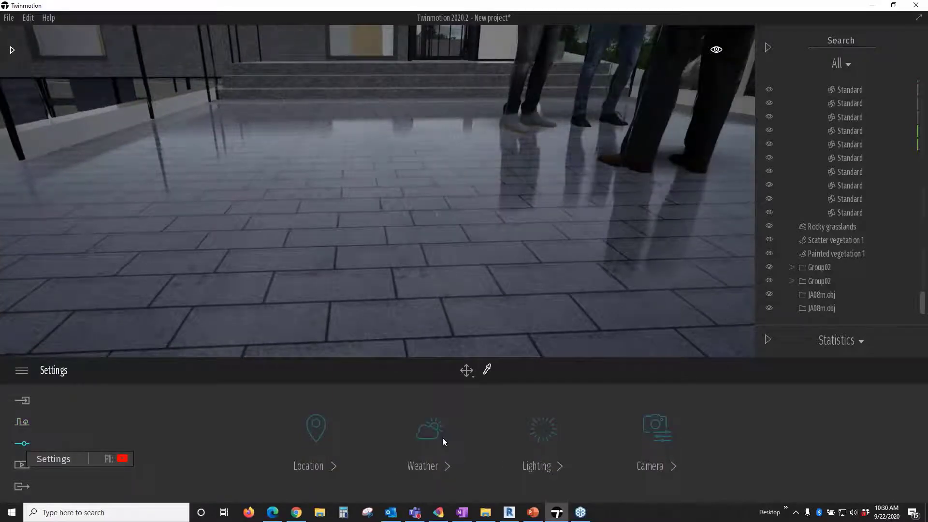
left_click(443, 437)
left_click_drag(86, 456, 73, 455)
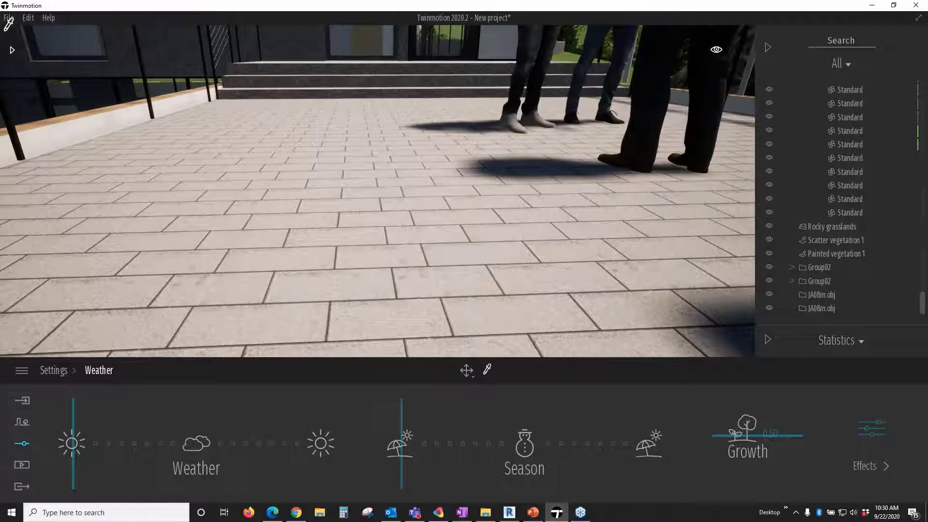
Step: Place the Puddle 1 decal from the object library's Decals on the terrace paving among the group of people
left_click(12, 50)
left_click(91, 62)
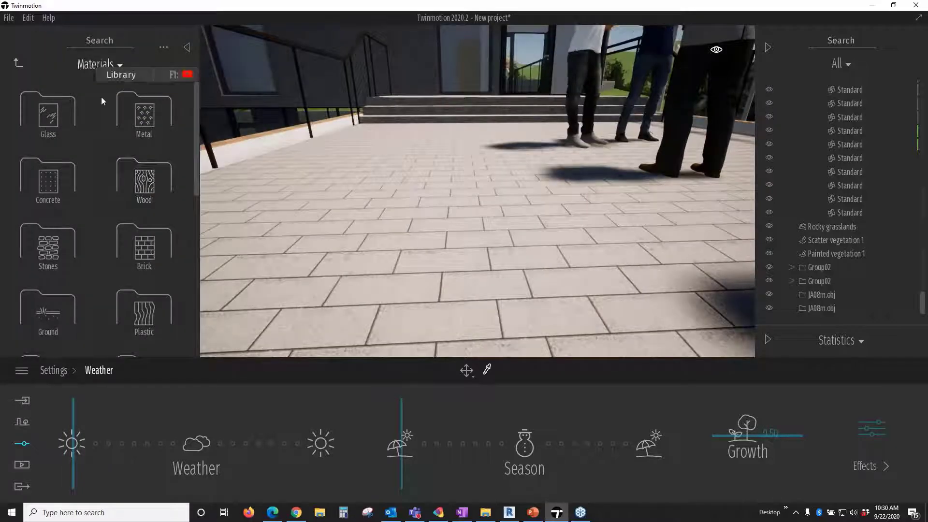
left_click(126, 76)
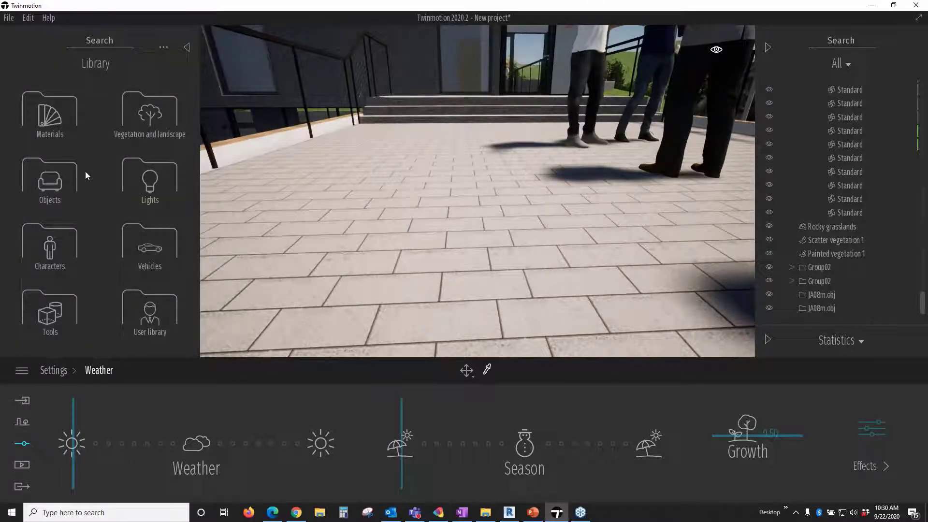
left_click(50, 180)
left_click(151, 182)
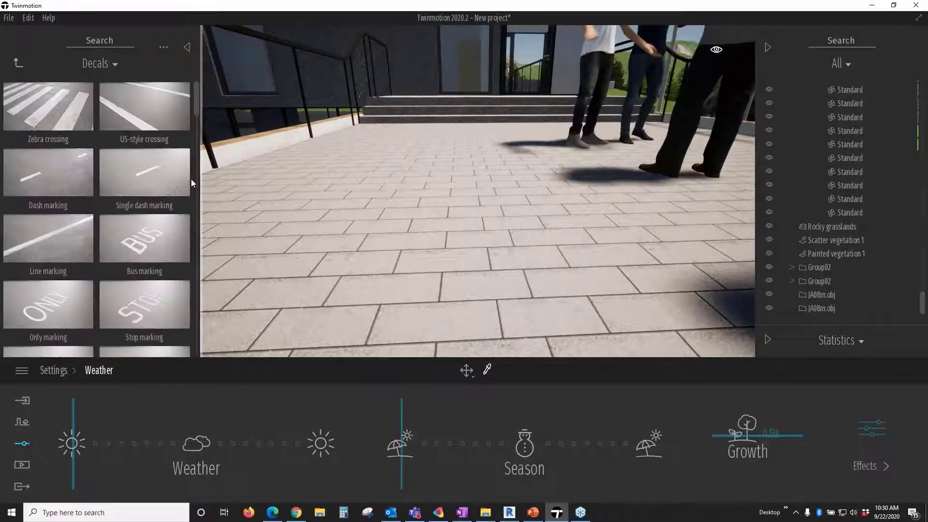
scroll(191, 179, "down", 5)
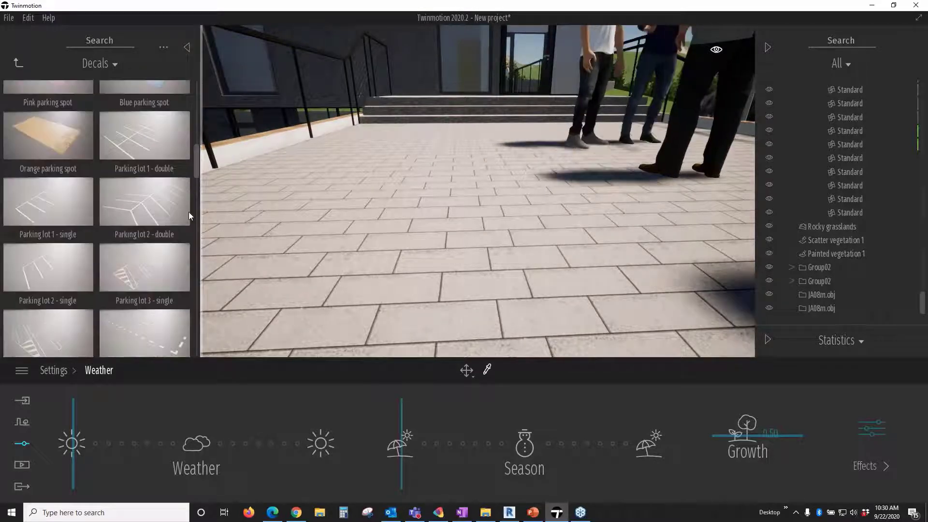
scroll(188, 213, "down", 10)
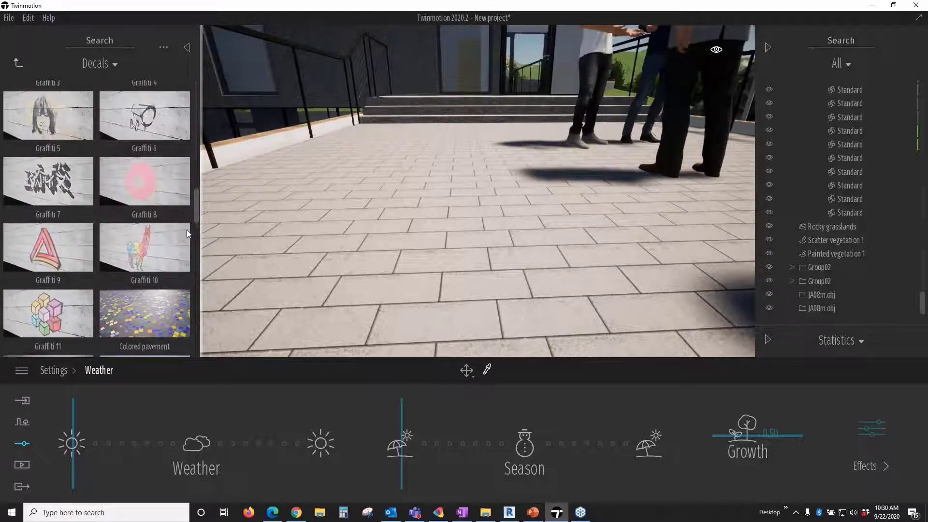
left_click_drag(190, 232, 439, 222)
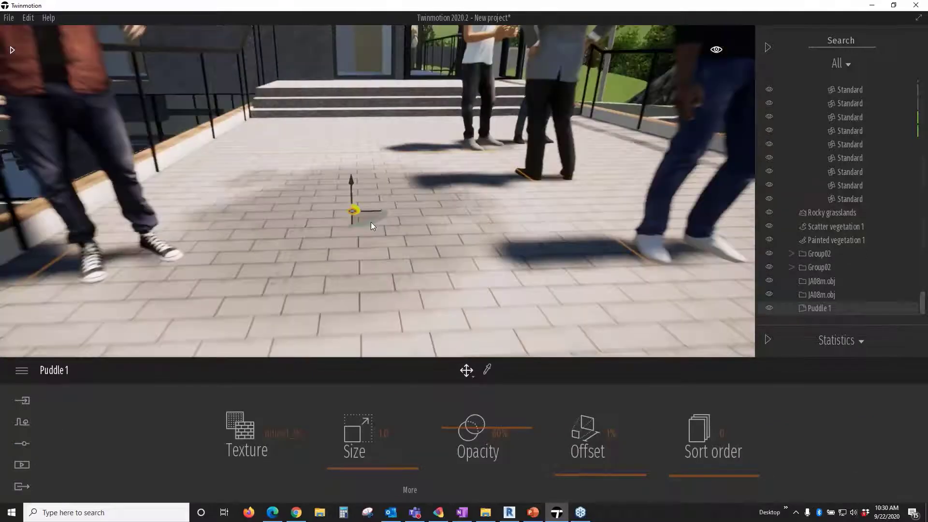
left_click(371, 222)
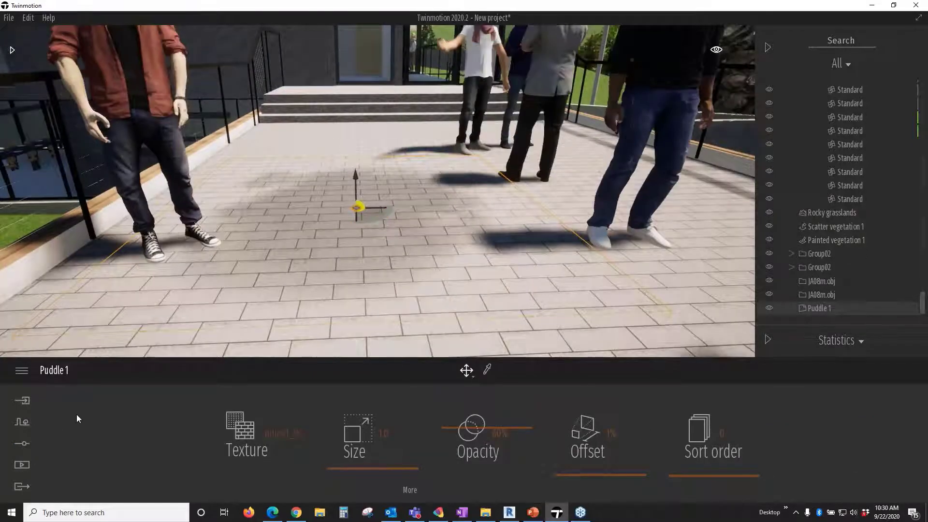
Step: Set the scene weather to the cloudy, rainy midpoint to wet the terrace around the puddle decal
left_click(21, 445)
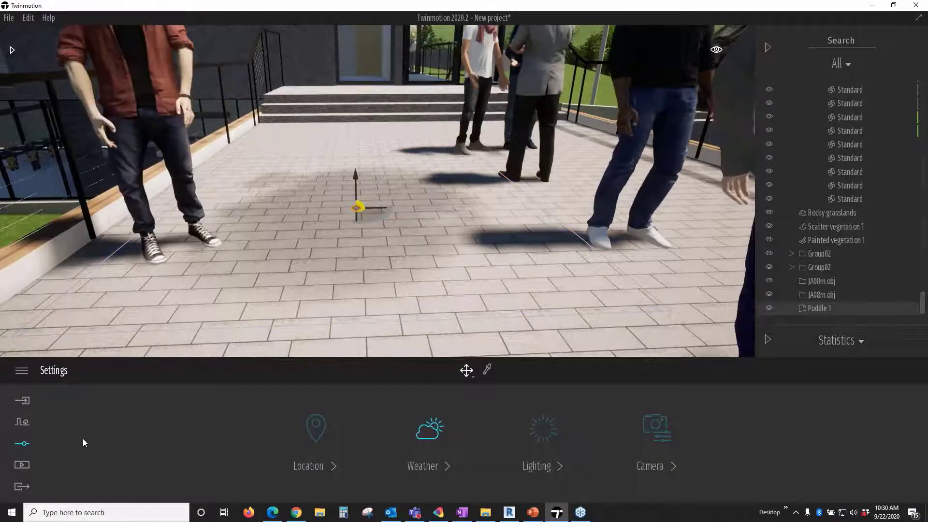
left_click(428, 450)
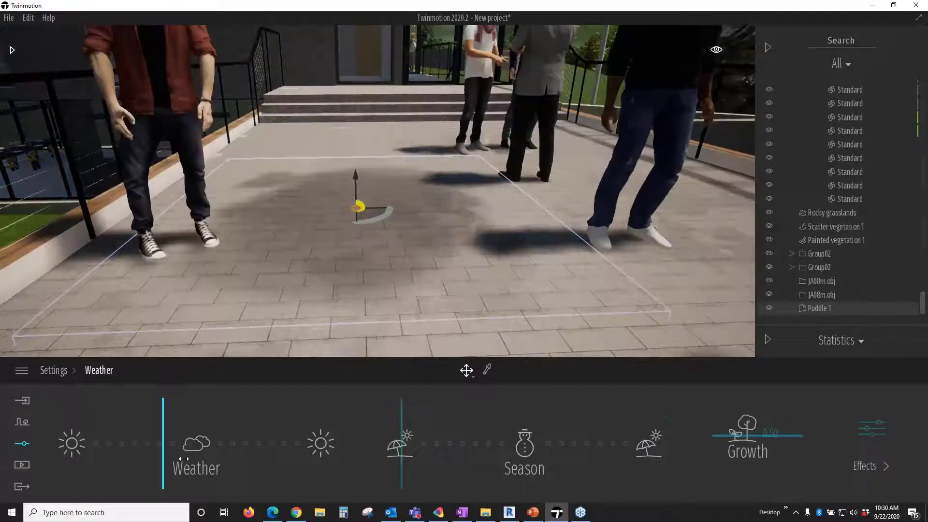
left_click_drag(184, 458, 199, 463)
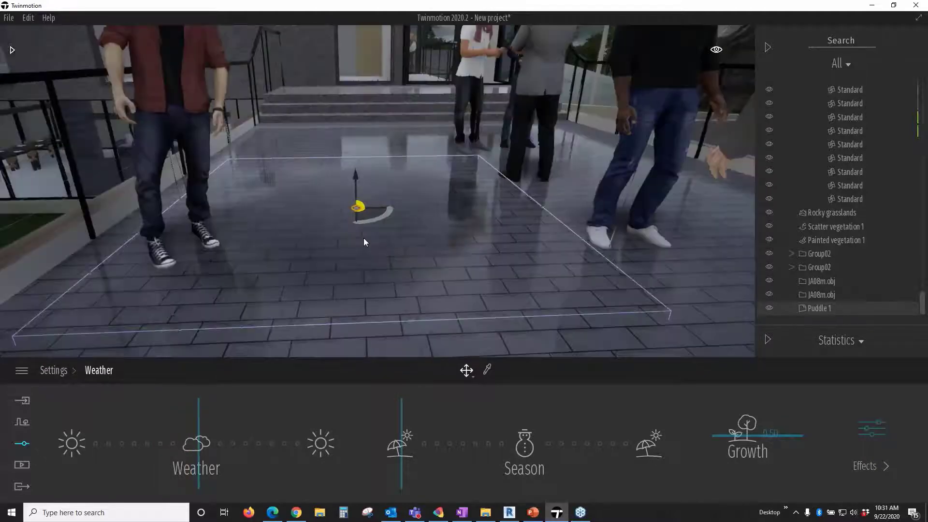
Step: Examine the puddle decal's reflections on the wet paving up close, unselected and from farther back
scroll(344, 265, "up", 2)
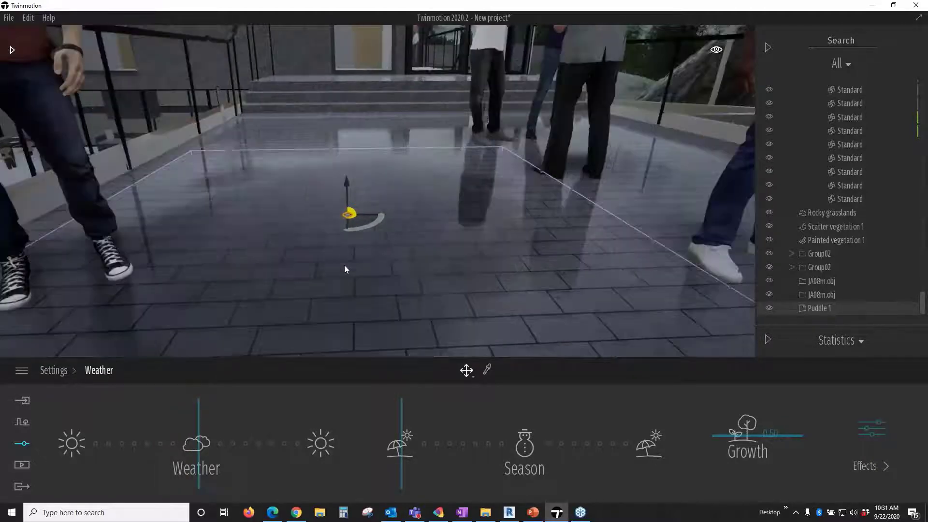
scroll(348, 277, "up", 2)
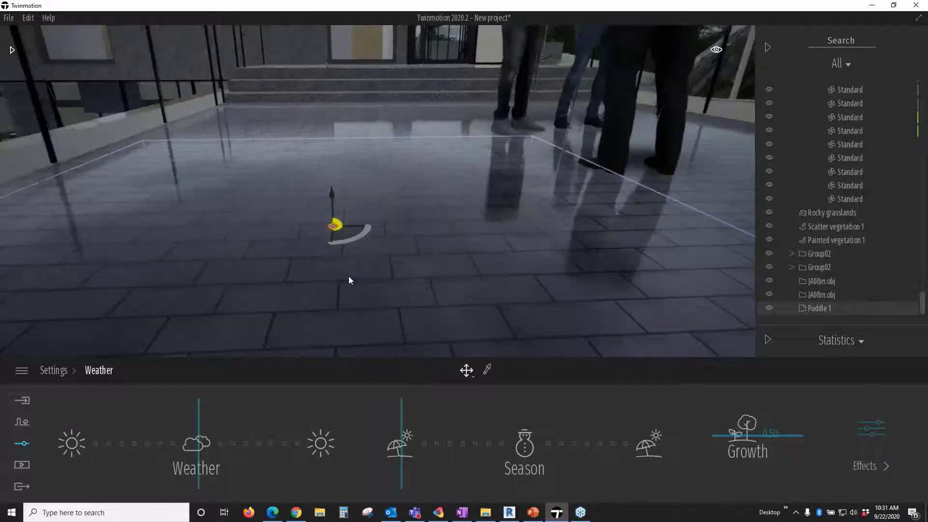
scroll(349, 278, "up", 2)
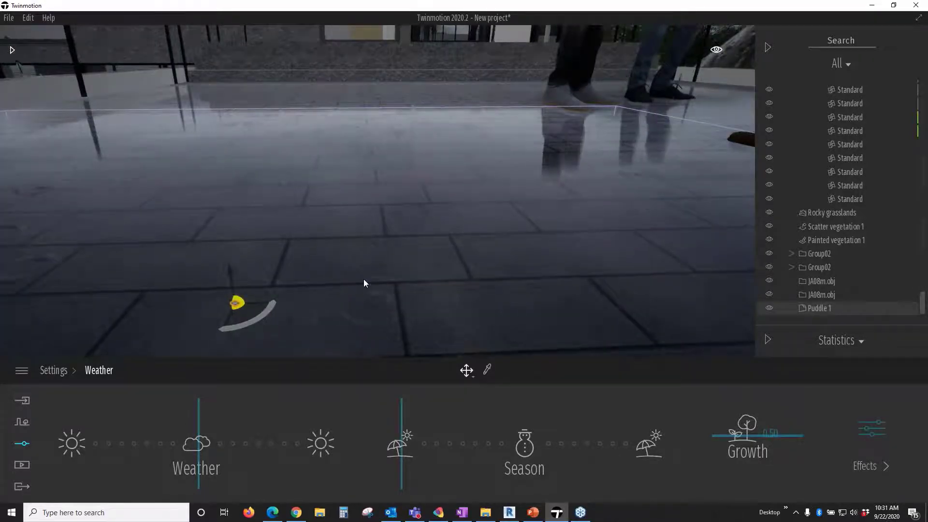
scroll(368, 282, "down", 2)
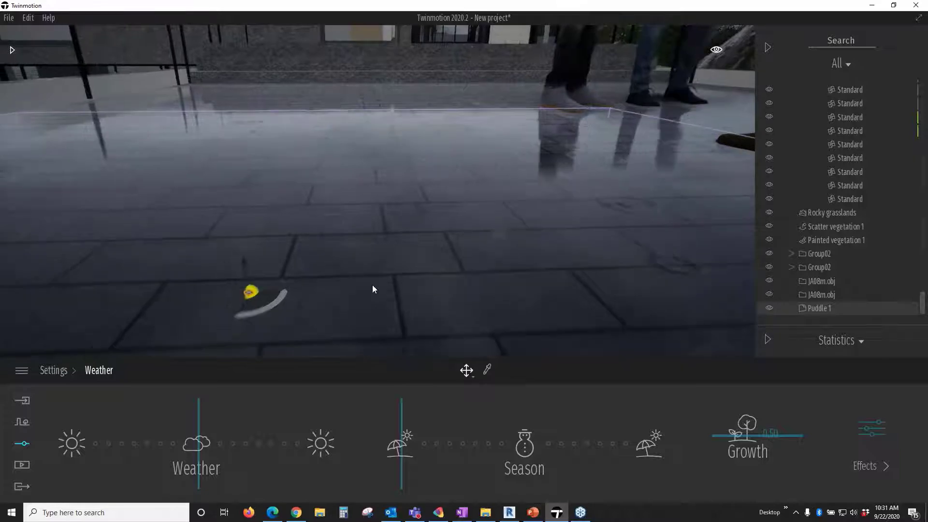
scroll(373, 289, "down", 3)
scroll(375, 291, "down", 2)
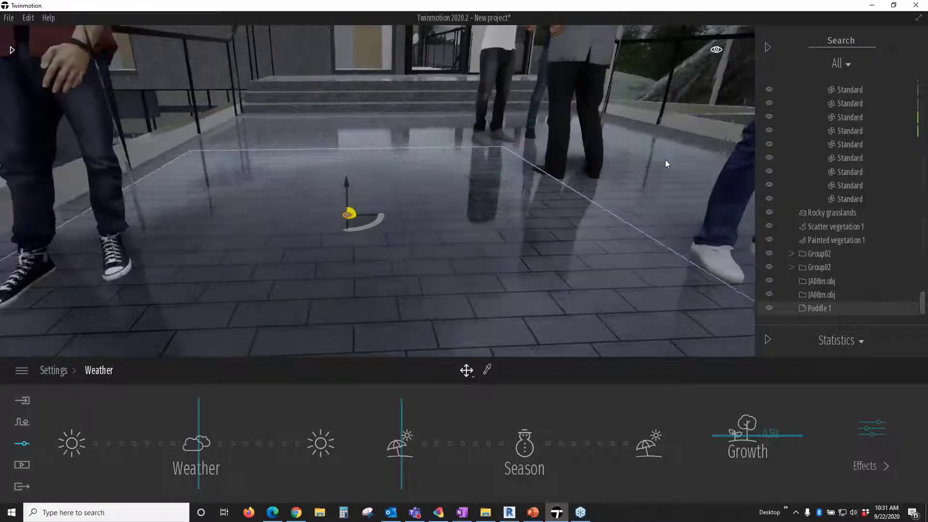
left_click(575, 219)
scroll(575, 219, "down", 5)
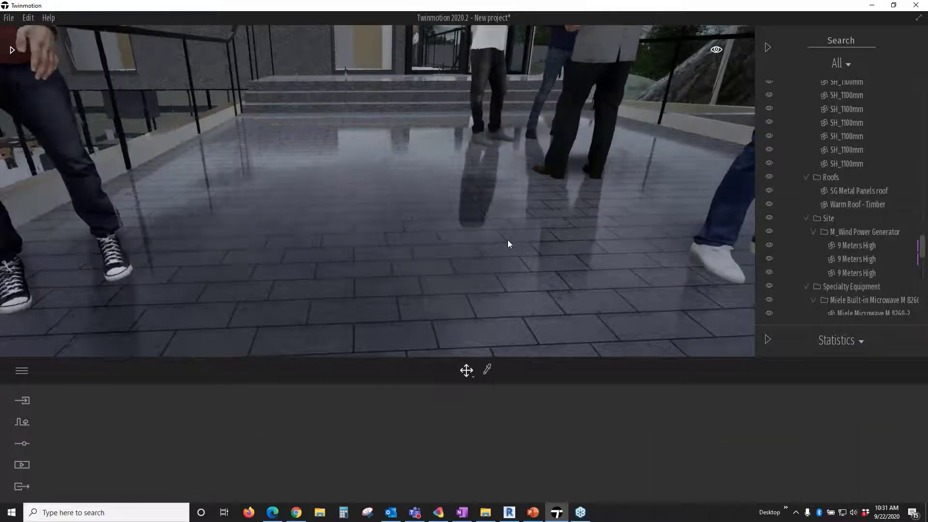
scroll(496, 244, "down", 5)
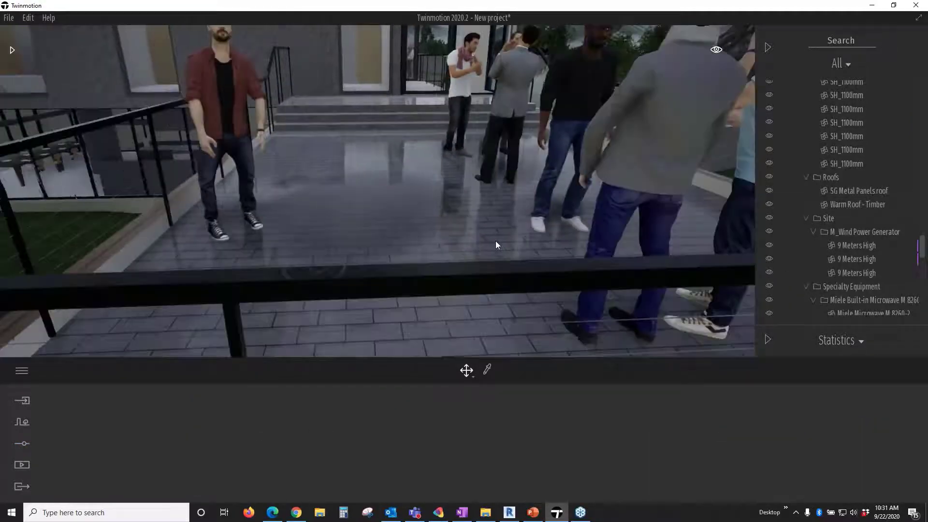
left_click_drag(440, 281, 328, 279)
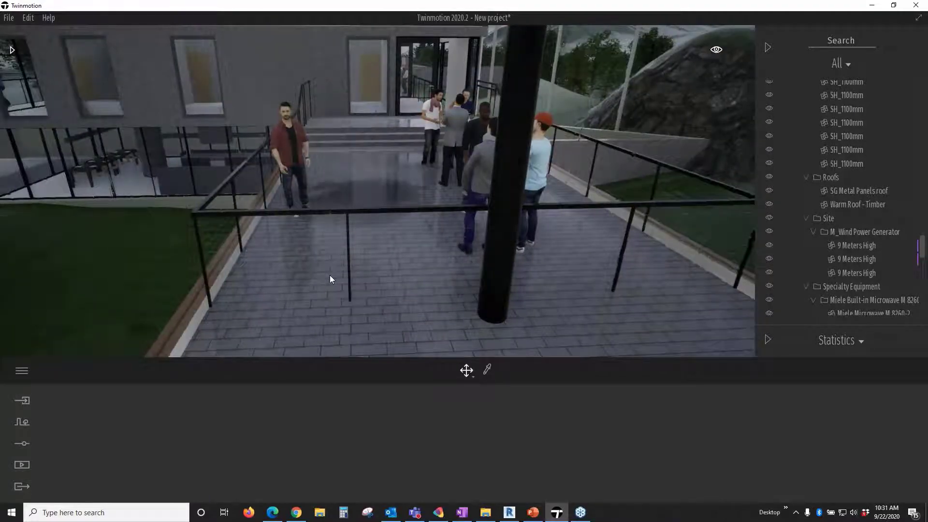
Step: Return the scene weather to fully sunny with the whole house in view
scroll(333, 281, "down", 2)
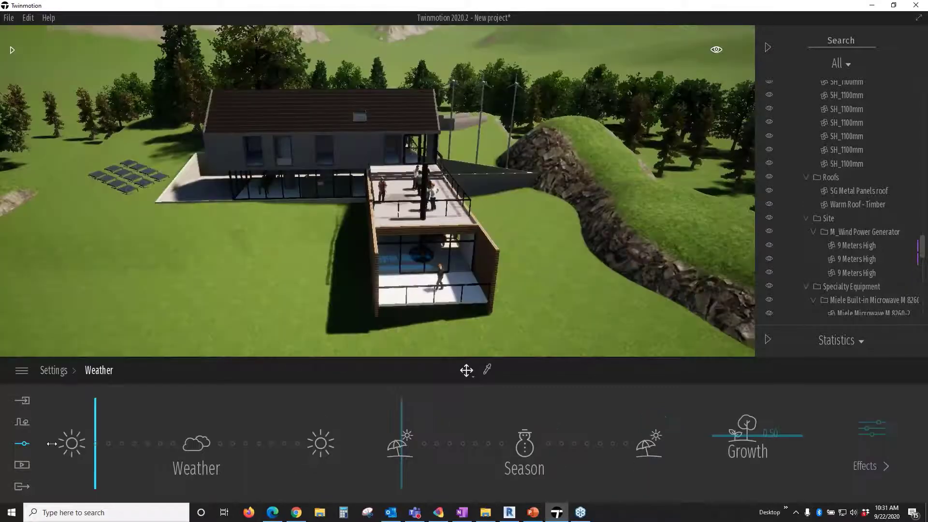
left_click_drag(51, 443, 73, 443)
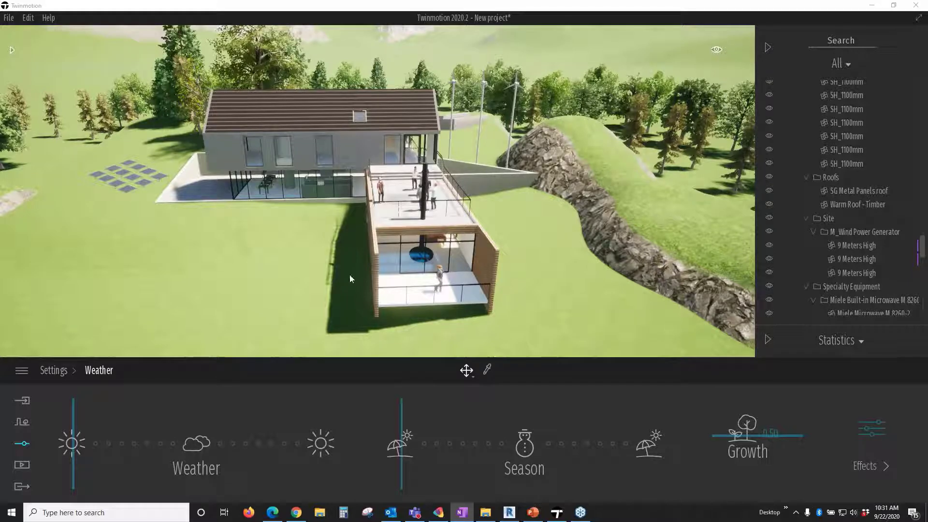
Step: Sweep the weather to just short of the cloudy midpoint and back to fully sunny over the wide valley view
middle_click_drag(423, 217, 485, 138)
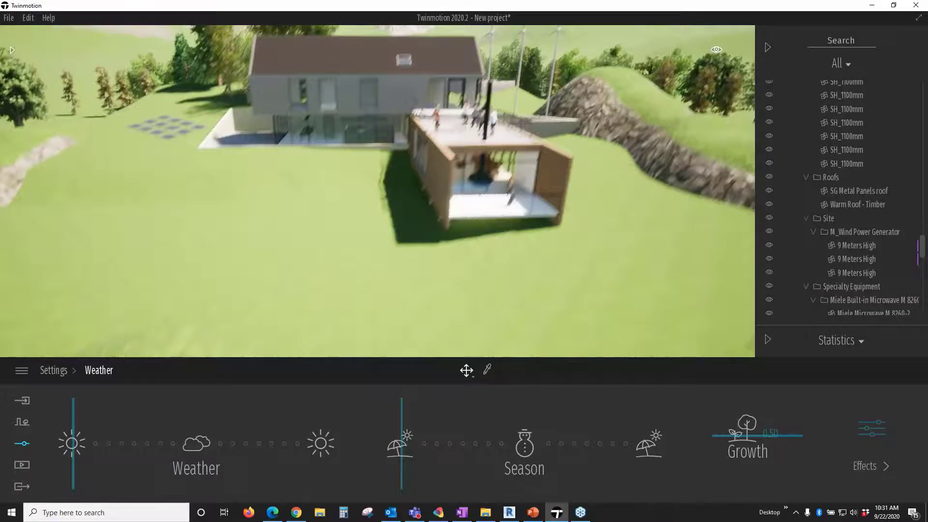
scroll(351, 271, "down", 3)
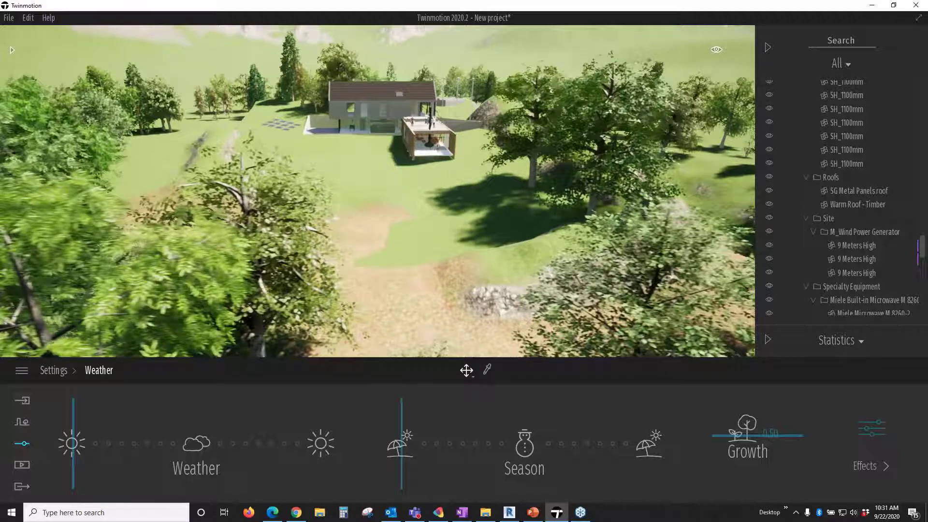
right_click_drag(351, 272, 349, 228)
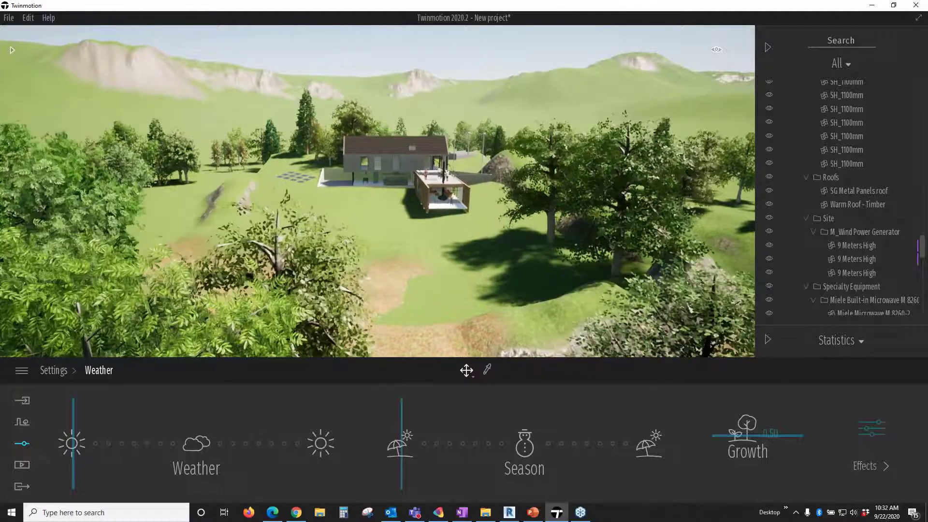
left_click_drag(73, 444, 176, 454)
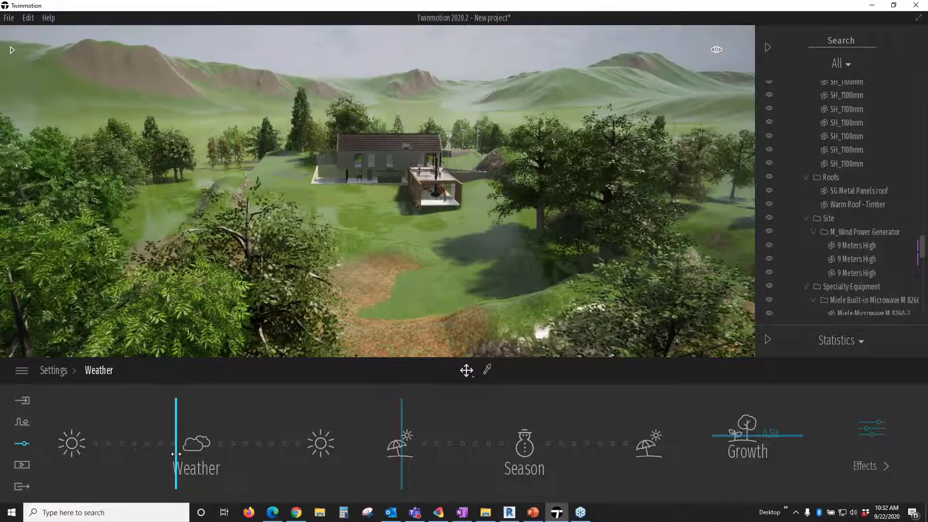
left_click_drag(176, 454, 73, 447)
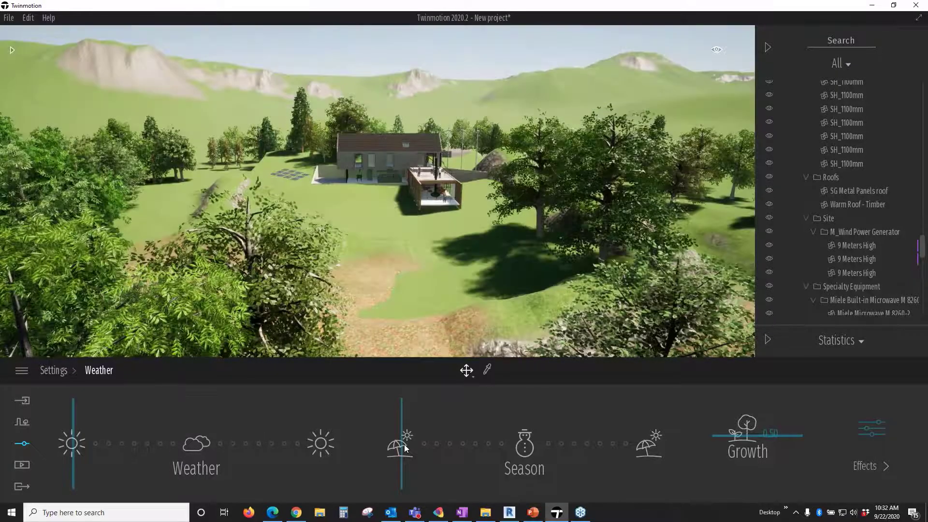
Step: Move the season through autumn to the snowy winter midpoint and set the weather to cloudy
left_click_drag(406, 449, 453, 453)
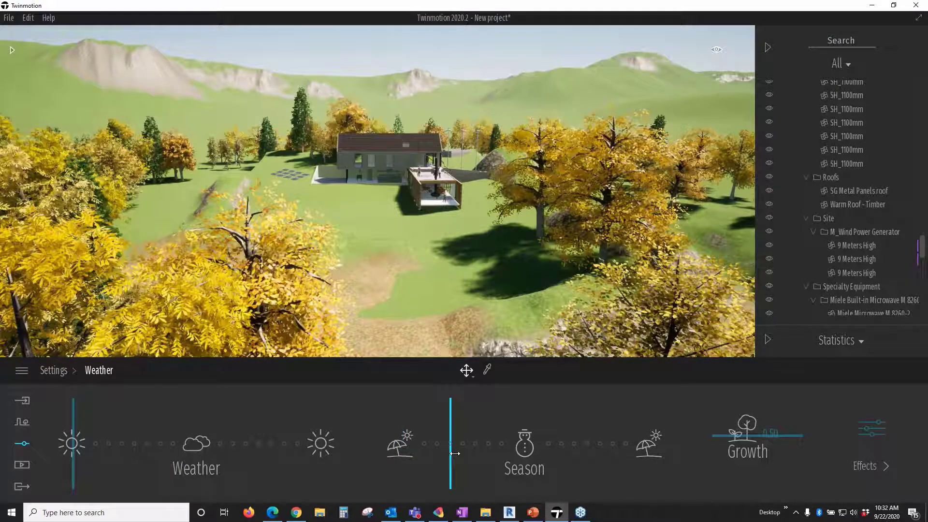
left_click(454, 453)
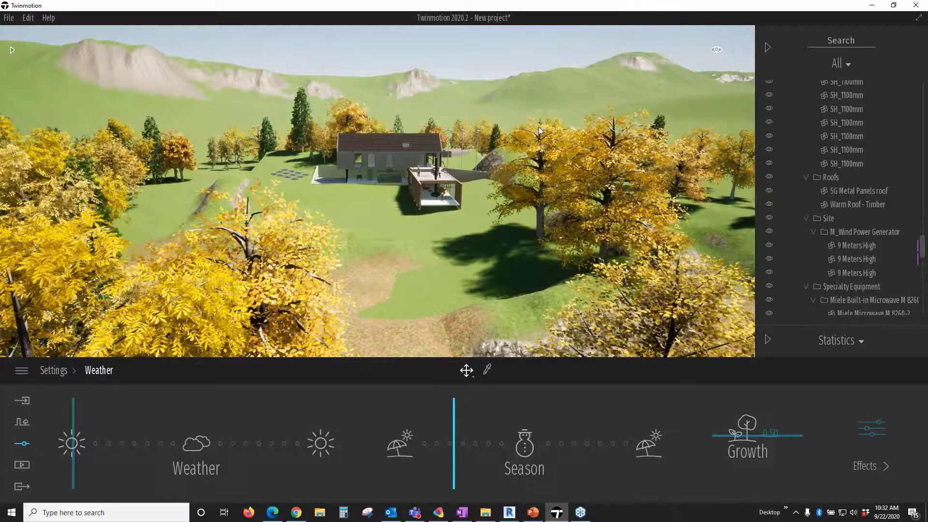
left_click(495, 451)
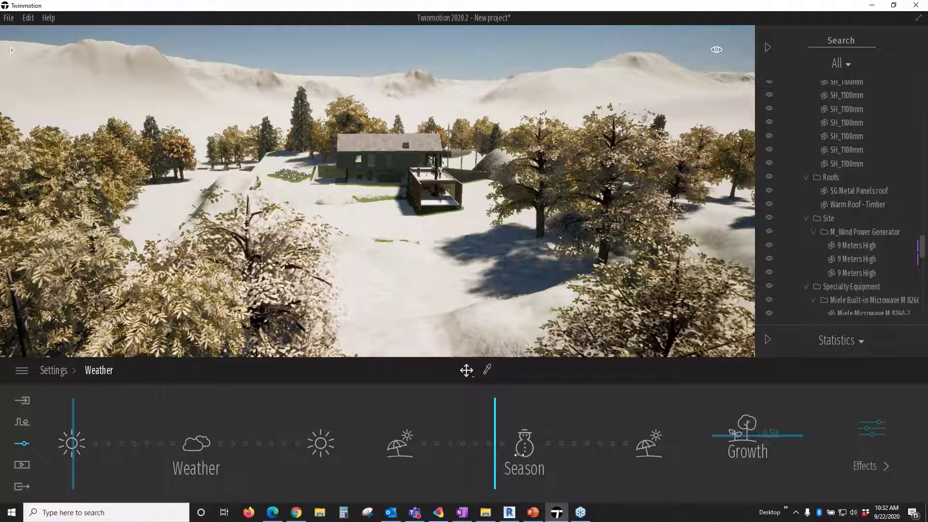
left_click(520, 455)
left_click_drag(77, 459, 230, 473)
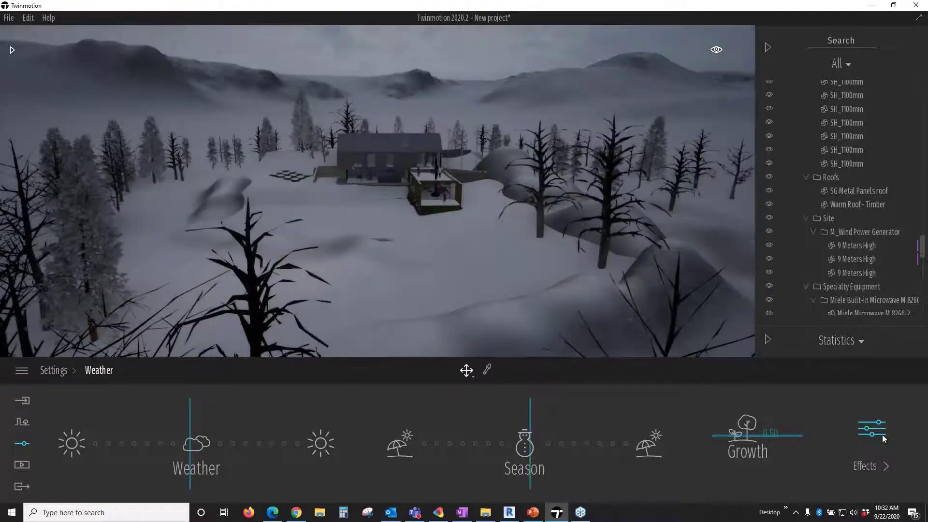
Step: Set the weather effects to wind speed 5.00, wind direction 88° and smog 70%
left_click(883, 434)
left_click_drag(267, 465, 269, 377)
left_click_drag(401, 462, 401, 445)
left_click_drag(490, 464, 478, 417)
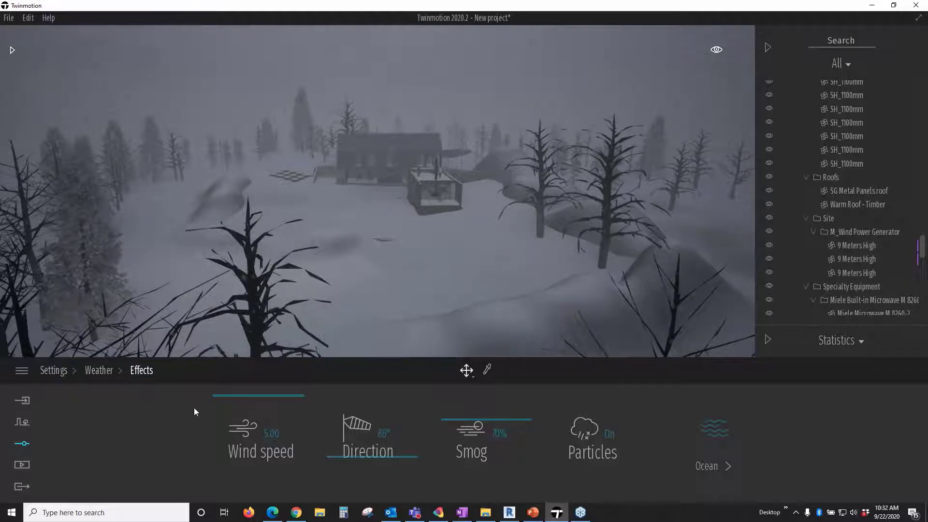
left_click(100, 370)
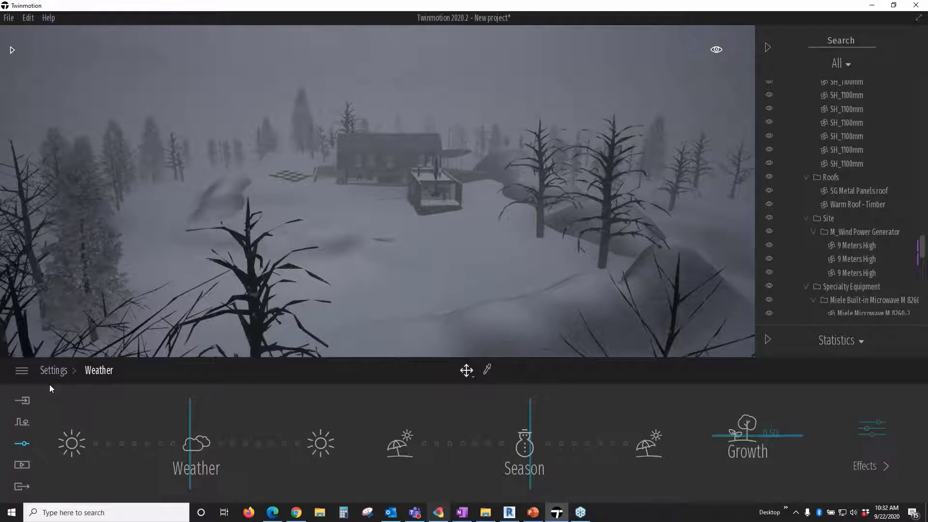
Step: Set the scene's localization to a time of day of 20:35, the month of May and a north offset of 144°
scroll(316, 456, "up", 1)
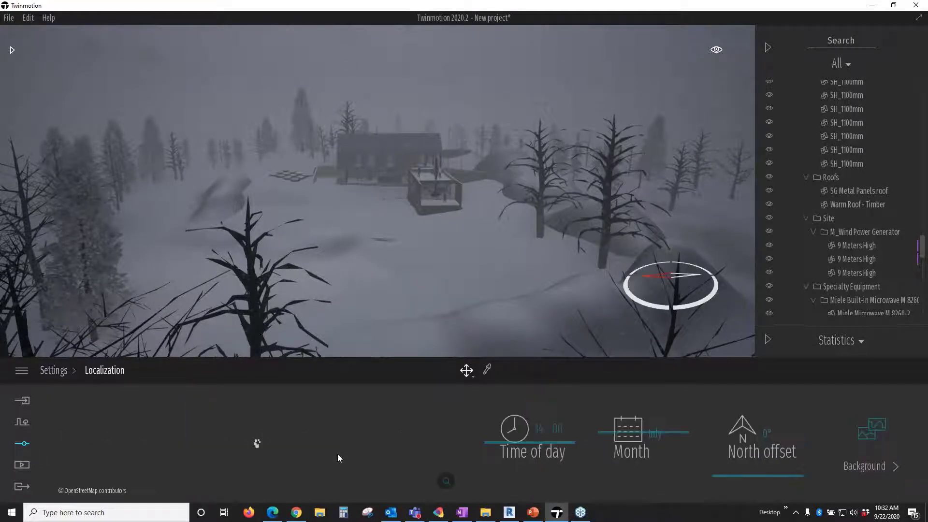
left_click_drag(517, 440, 517, 462)
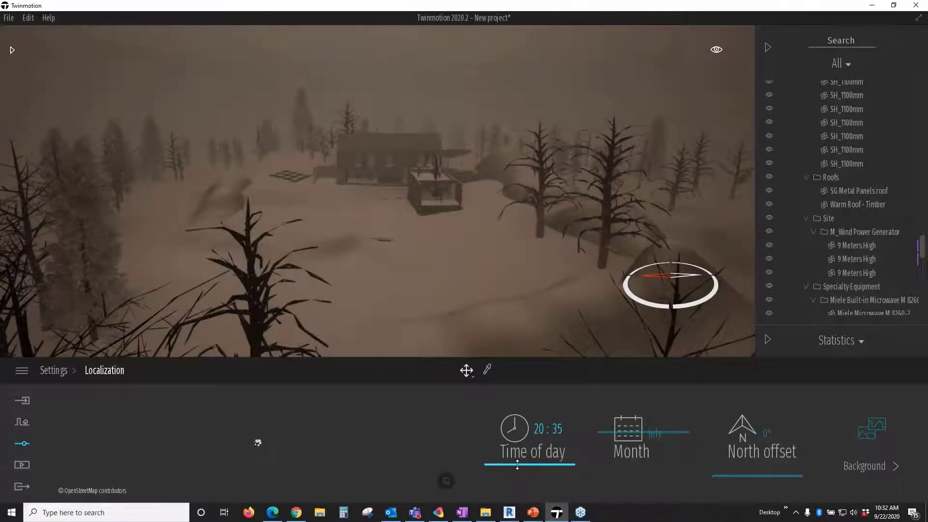
mouse_move(626, 438)
left_mouse_down()
mouse_move(626, 451)
mouse_move(627, 443)
left_mouse_up()
left_click_drag(727, 474, 731, 444)
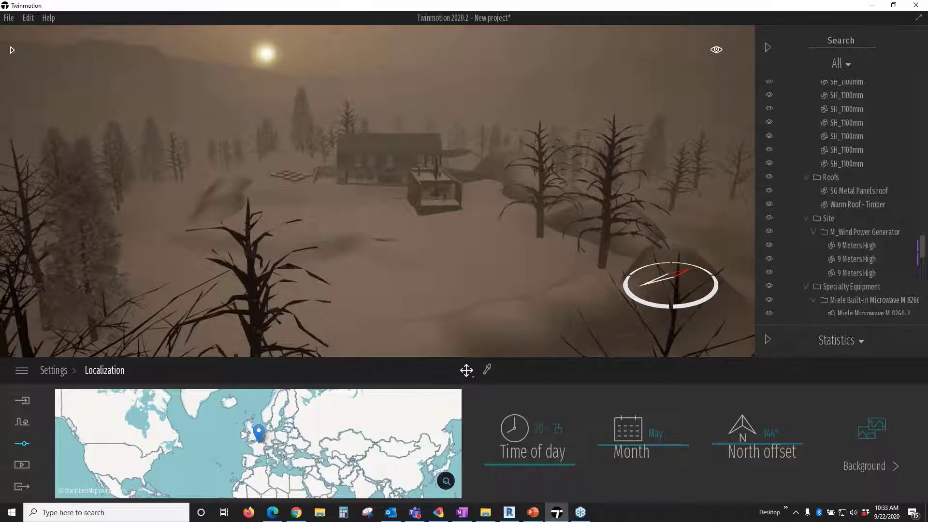
left_click(446, 481)
left_click(62, 377)
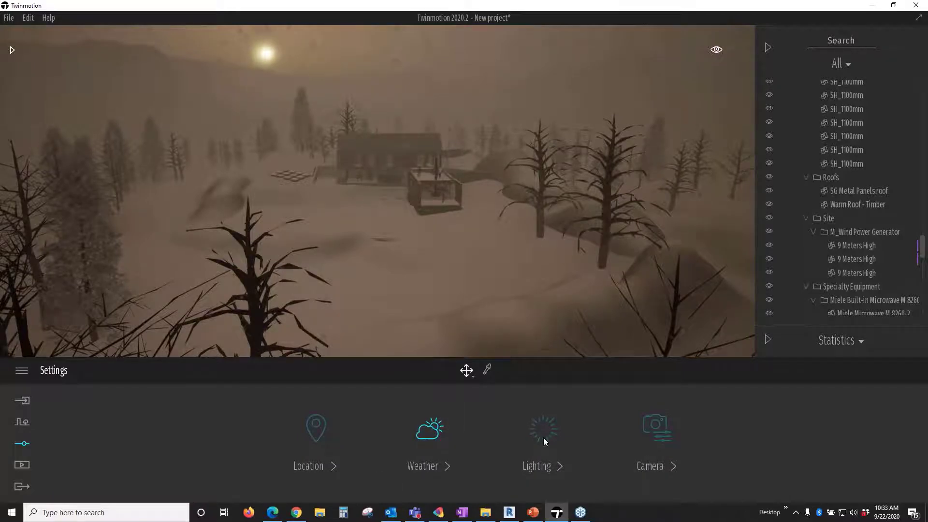
Step: Return the season to the summer start and set the weather back to fully sunny
left_click(435, 444)
left_click_drag(439, 452, 334, 467)
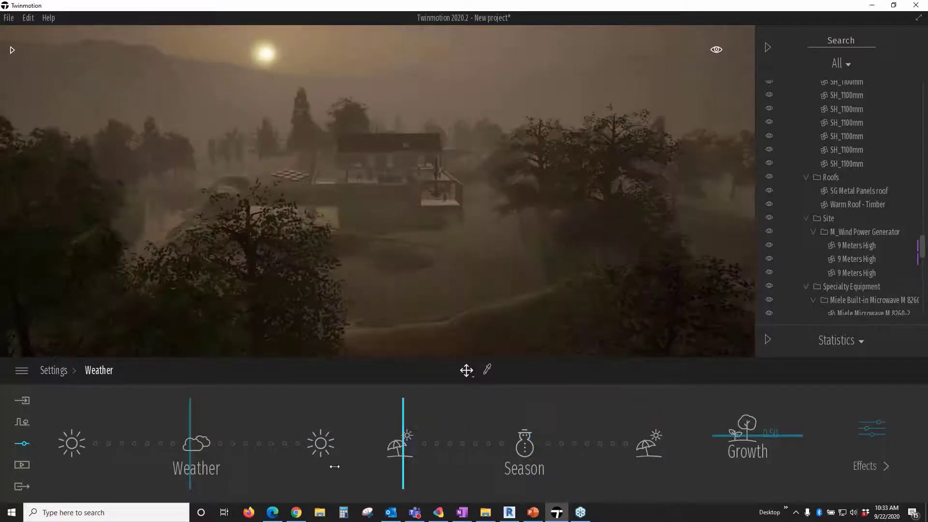
left_click_drag(190, 445, 40, 450)
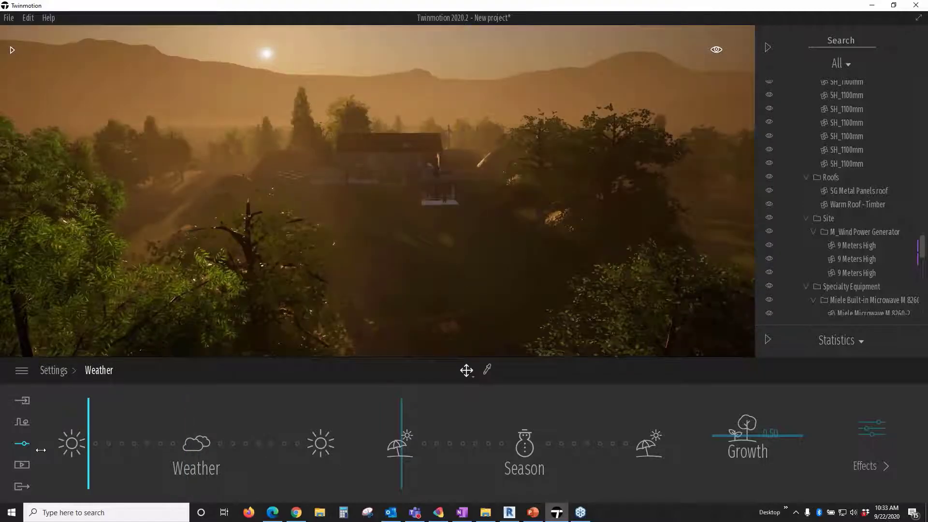
left_click_drag(40, 450, 32, 450)
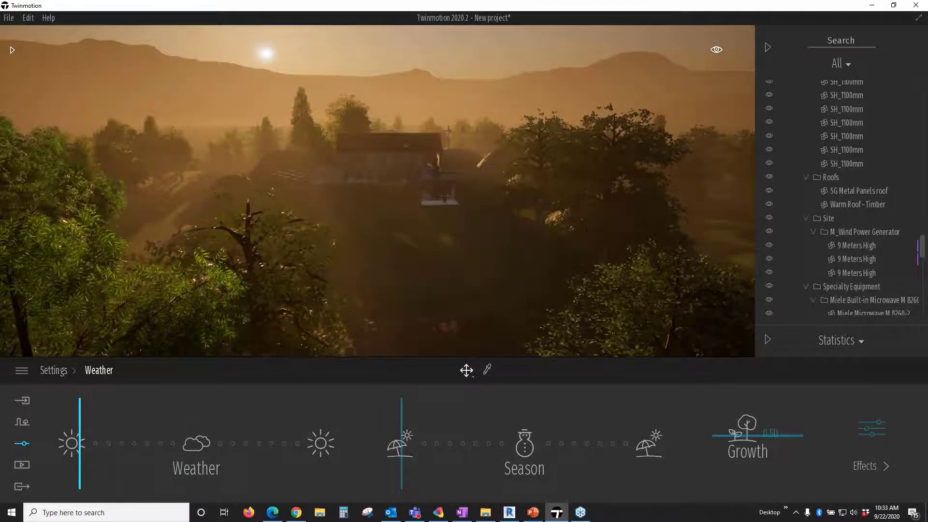
Step: Reduce the smog to 0% and move the time of day back to full daylight
left_click(871, 466)
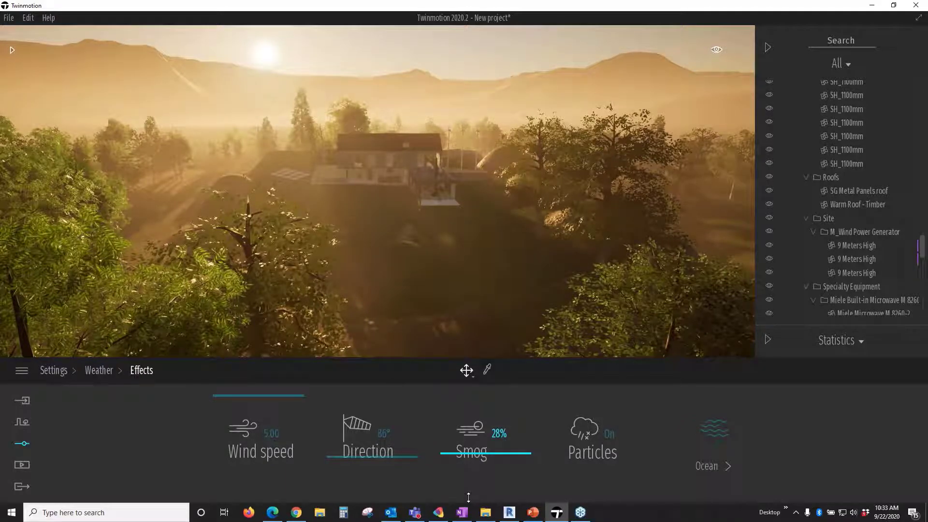
left_click_drag(468, 497, 469, 502)
mouse_move(692, 215)
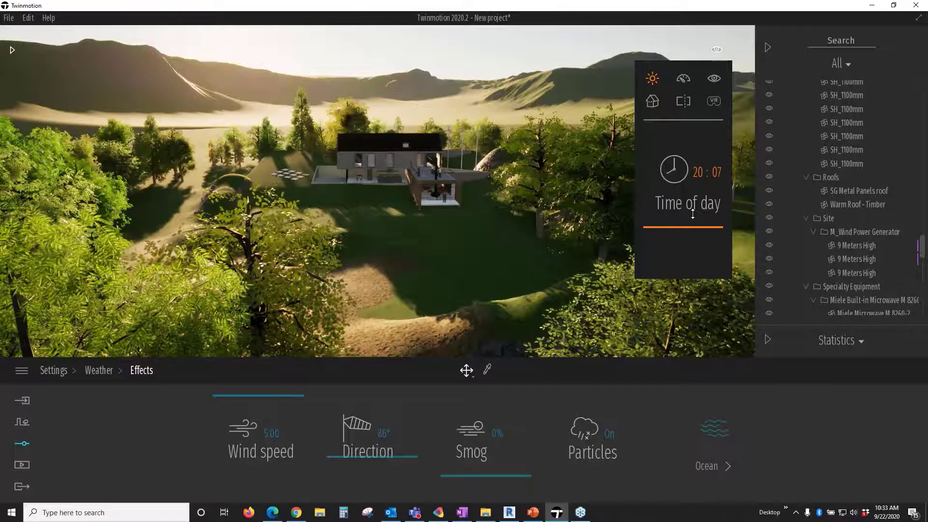
left_click_drag(693, 214, 695, 201)
Step: Clear the terrain selection and make the Starting Ground visible in the scene graph
left_click(433, 245)
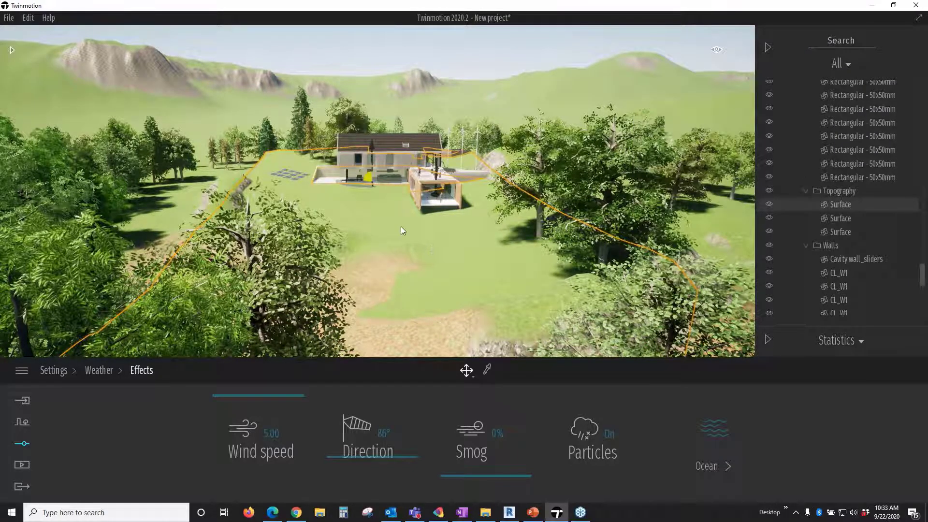
scroll(401, 227, "down", 3)
scroll(364, 245, "down", 2)
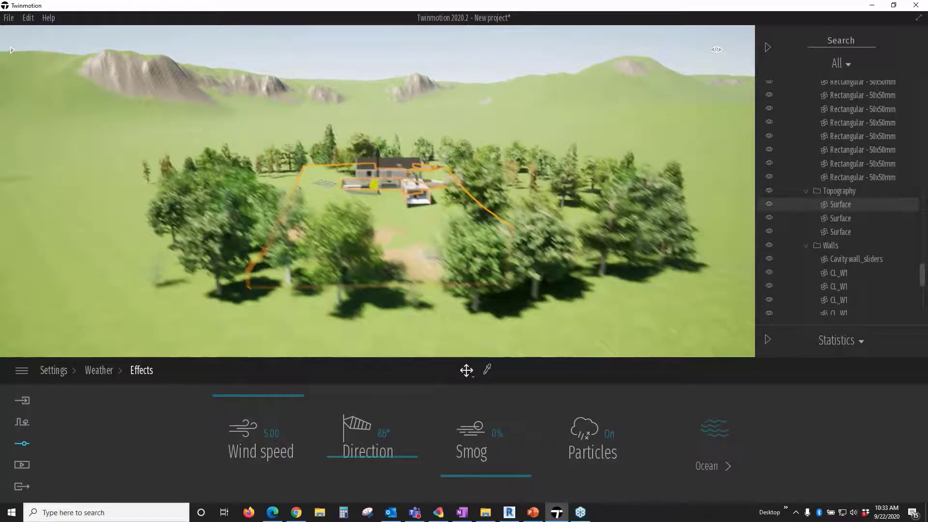
key("Escape")
scroll(409, 254, "down", 2)
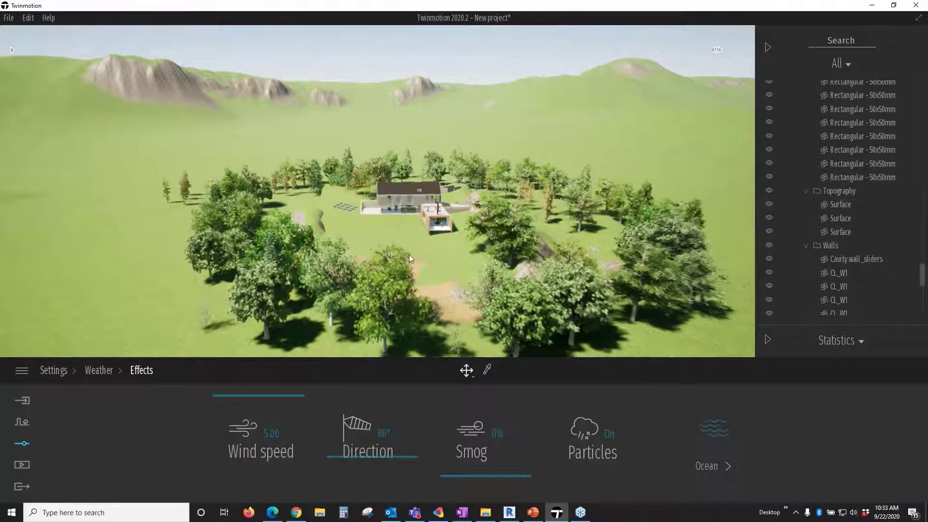
middle_click_drag(444, 265, 406, 265)
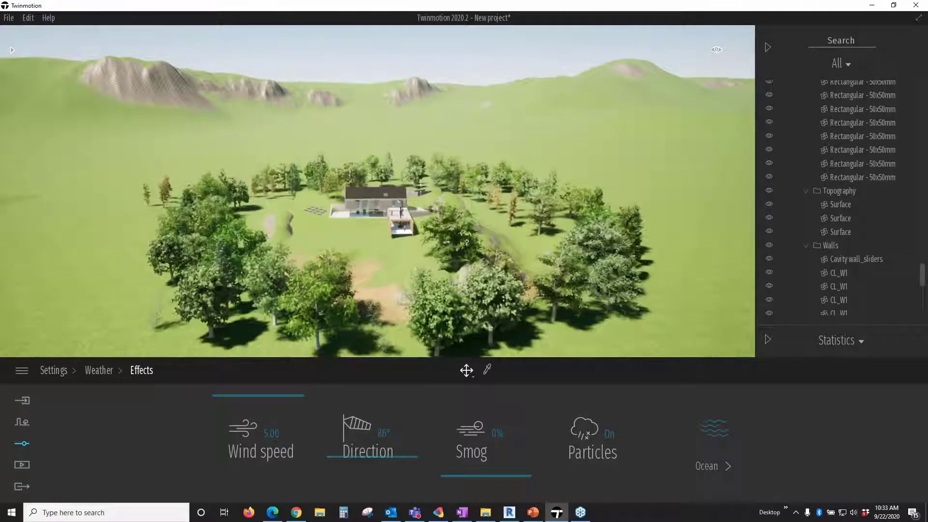
scroll(909, 135, "up", 5)
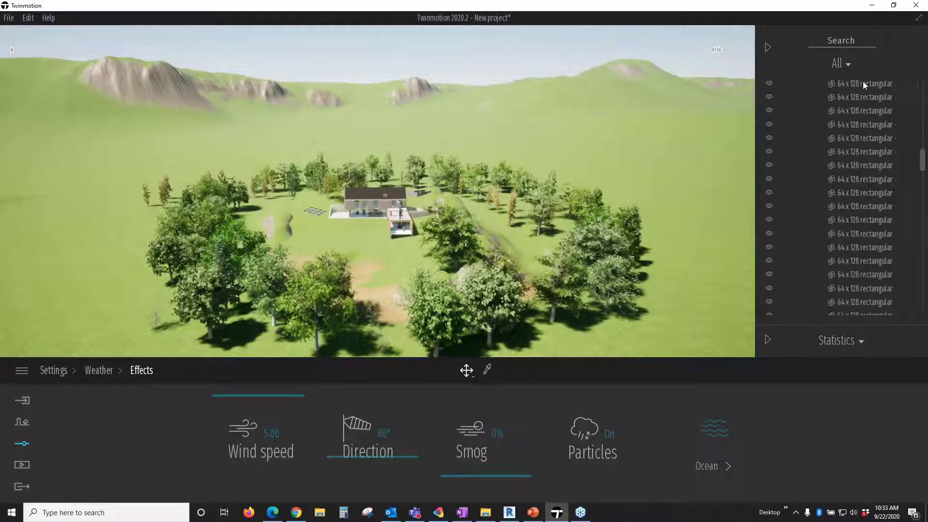
scroll(863, 81, "up", 5)
left_click(769, 101)
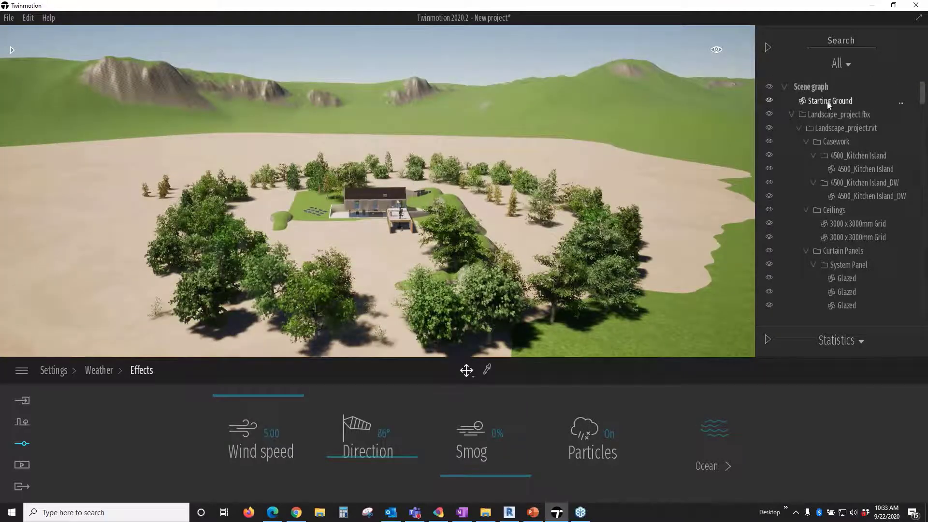
Step: Lower the Starting Ground until it only fills the hollow in the terrain away from the house and trees
left_click(828, 102)
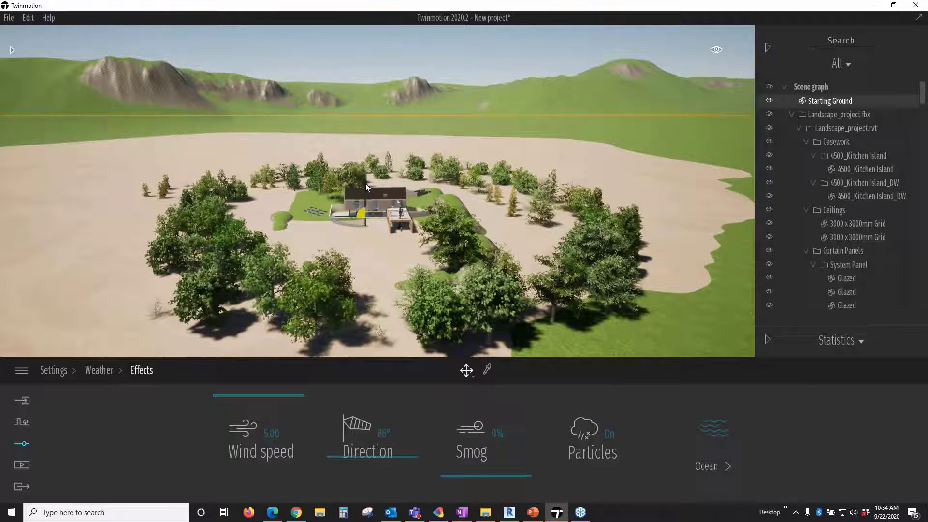
left_click_drag(367, 178, 543, 192)
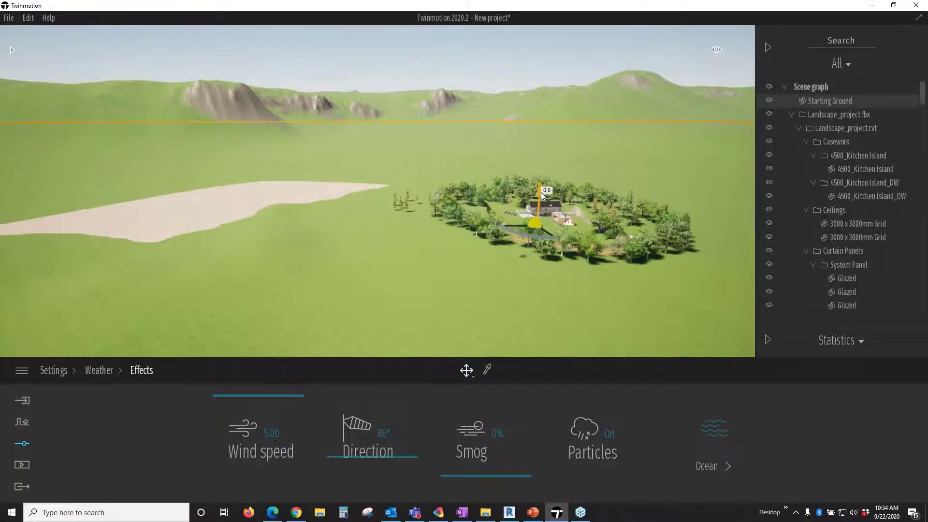
left_click_drag(541, 193, 541, 192)
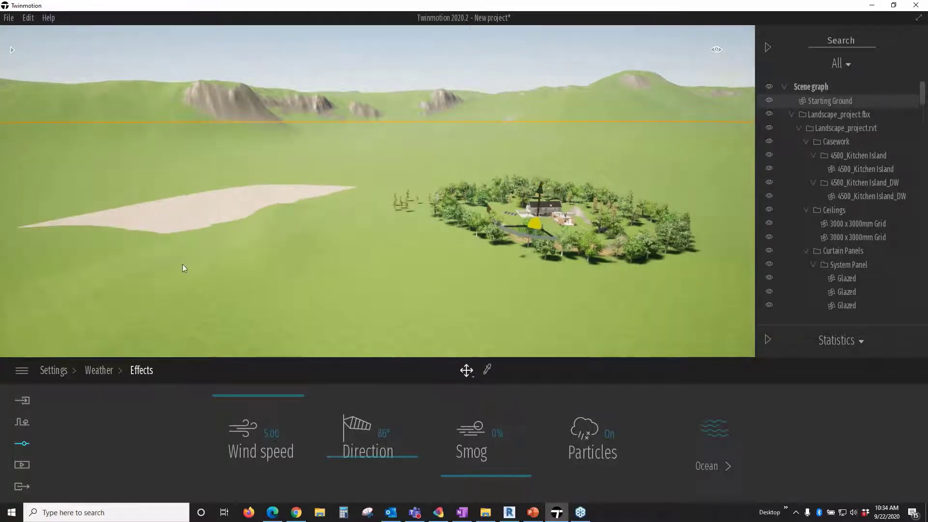
Step: Sample the ground material in the hollow and apply the Lake 02 water material to that surface
left_click_drag(182, 264, 145, 266)
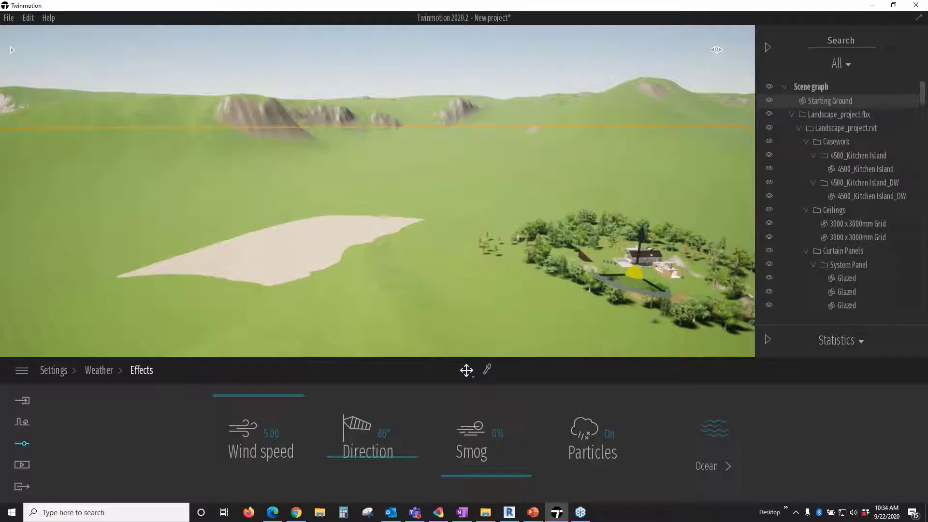
key("a")
key("a")
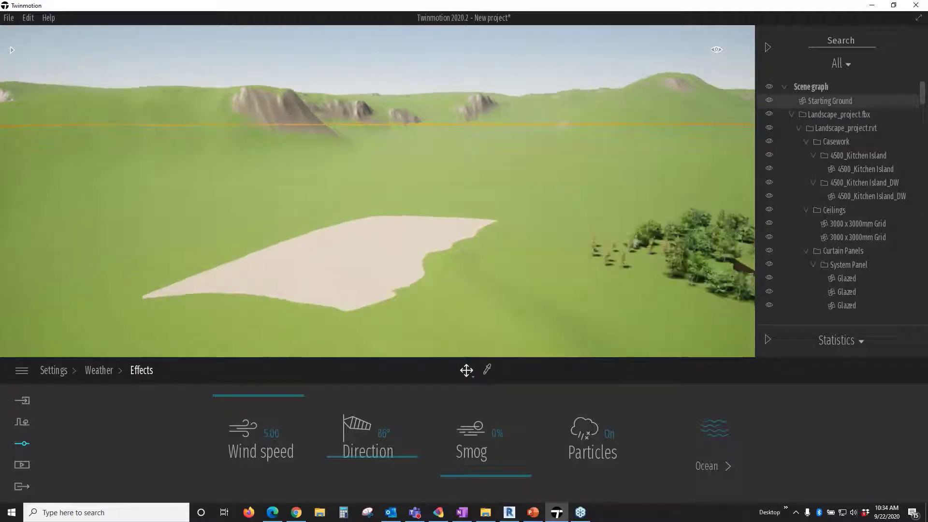
key("s")
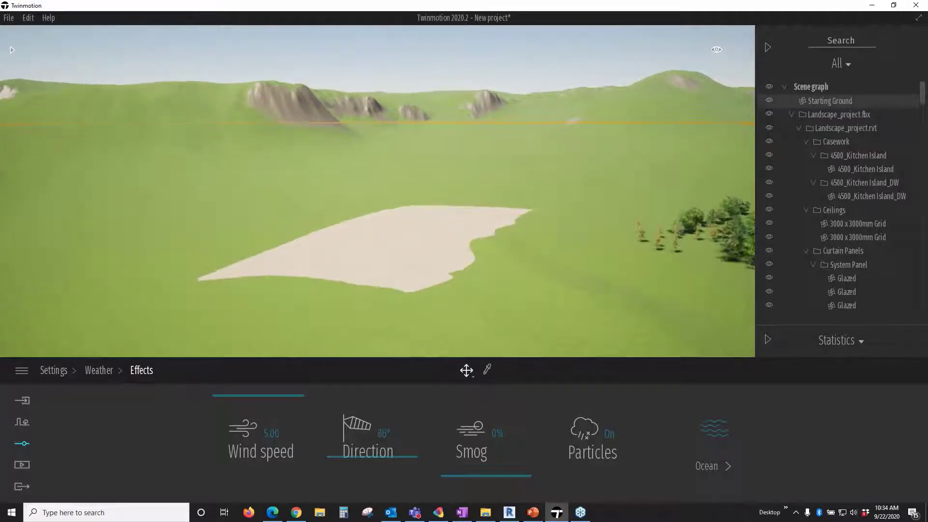
left_click(425, 239)
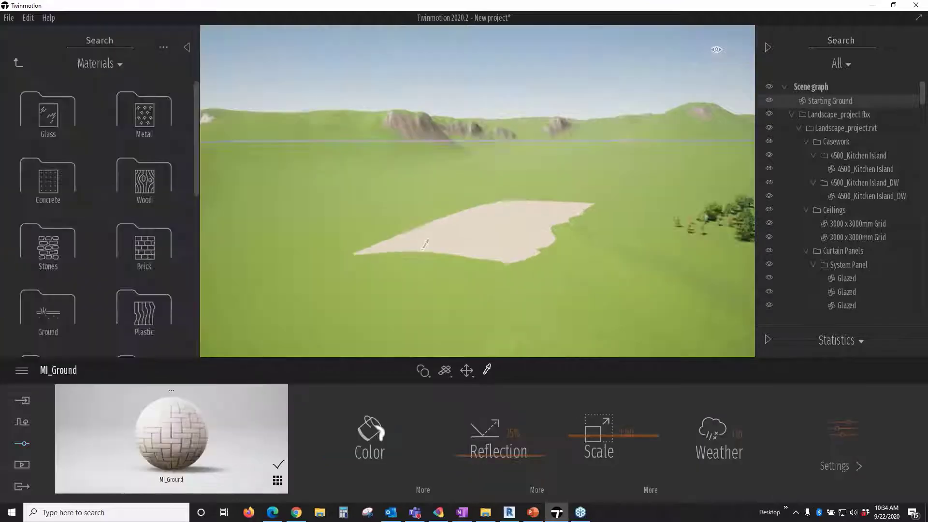
scroll(76, 313, "down", 5)
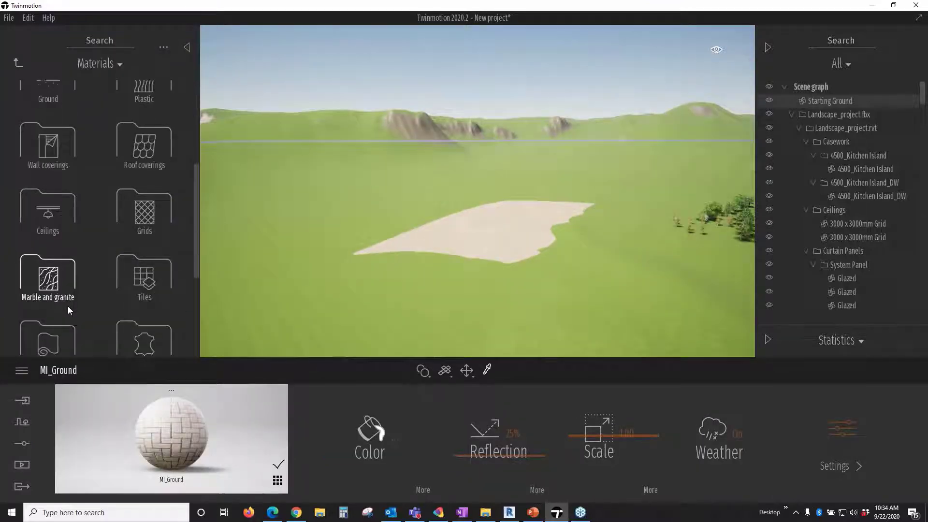
scroll(69, 307, "down", 5)
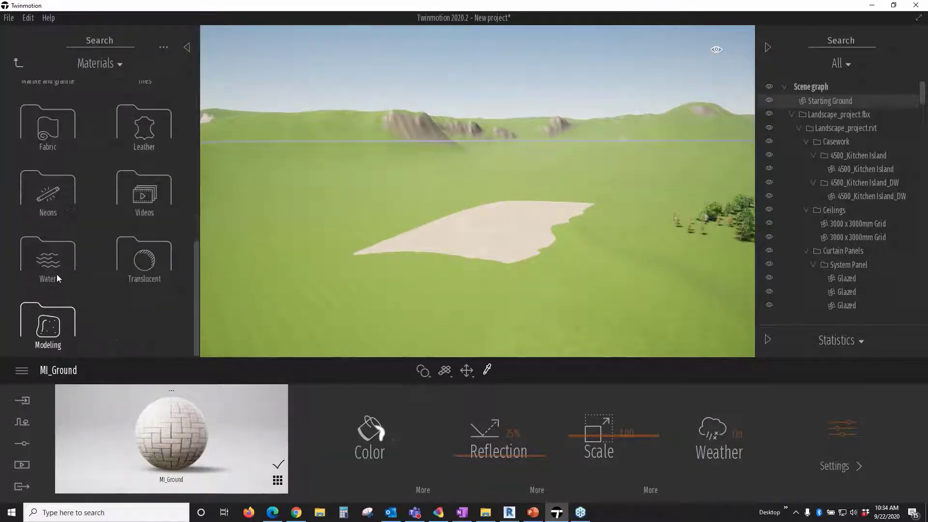
left_click(55, 268)
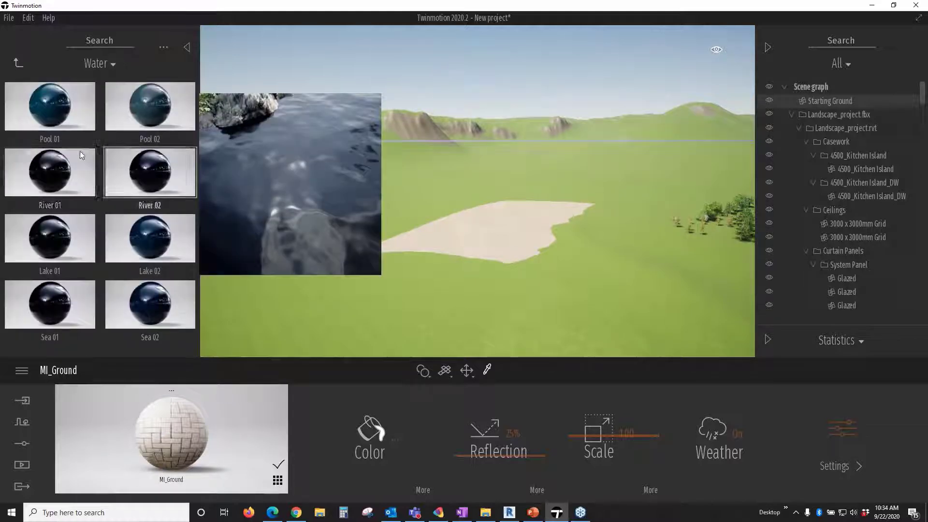
left_click_drag(134, 236, 474, 222)
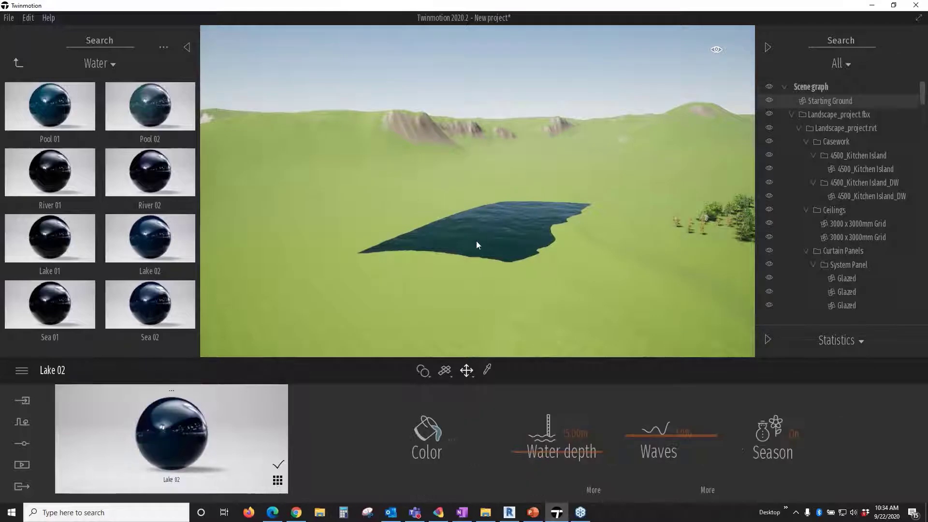
Step: Increase the lake's water depth to about 26 m and set its waves to 100%
left_click_drag(468, 339, 546, 310)
middle_click_drag(543, 290, 543, 259)
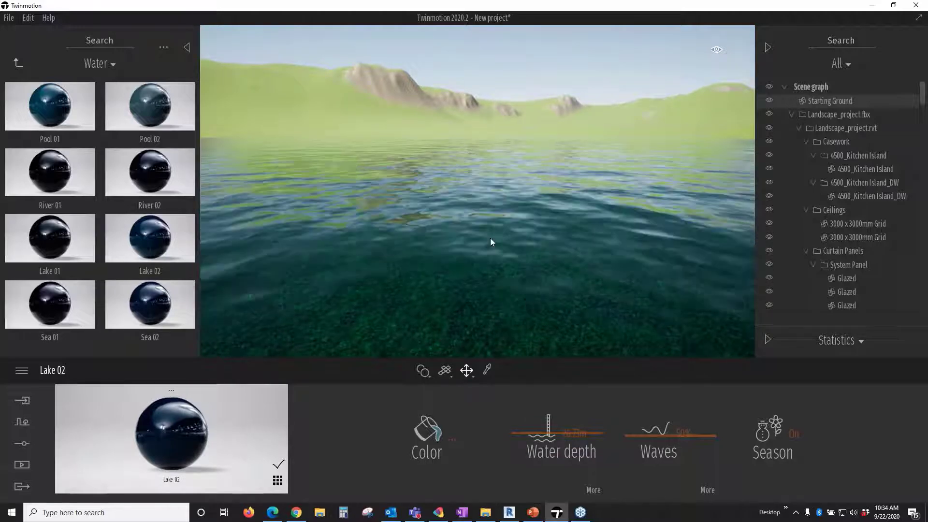
left_click_drag(639, 433, 717, 433)
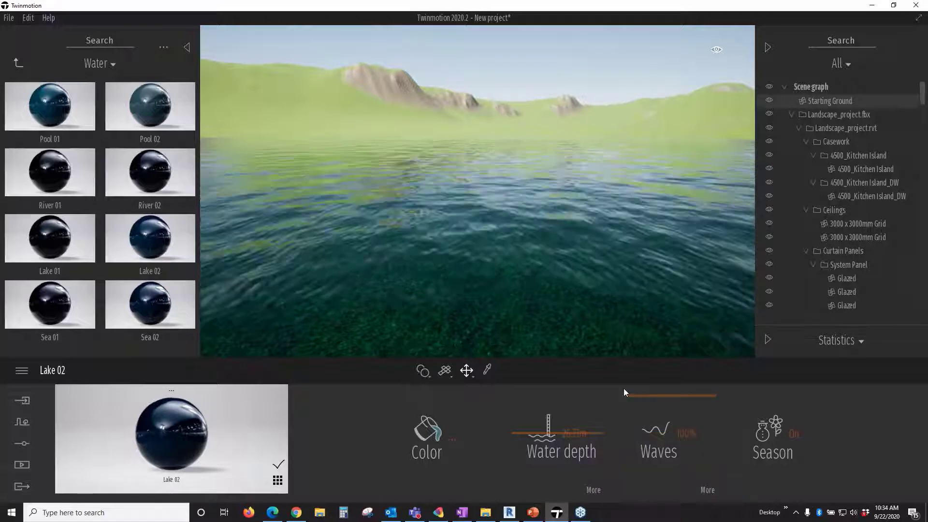
Step: Set the lake water's turbidity to about 53%, caustics size to 68% and caustics intensity to about 72%
left_click(595, 490)
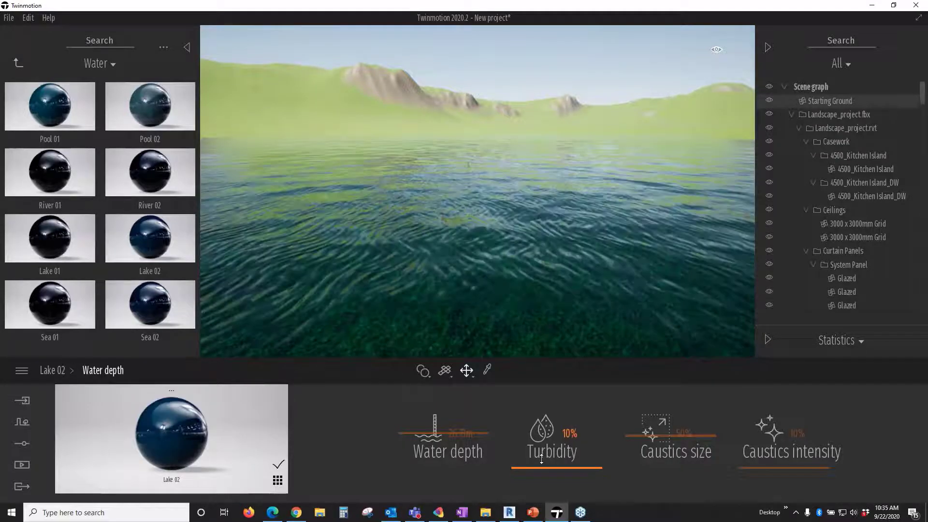
left_click_drag(538, 475, 546, 428)
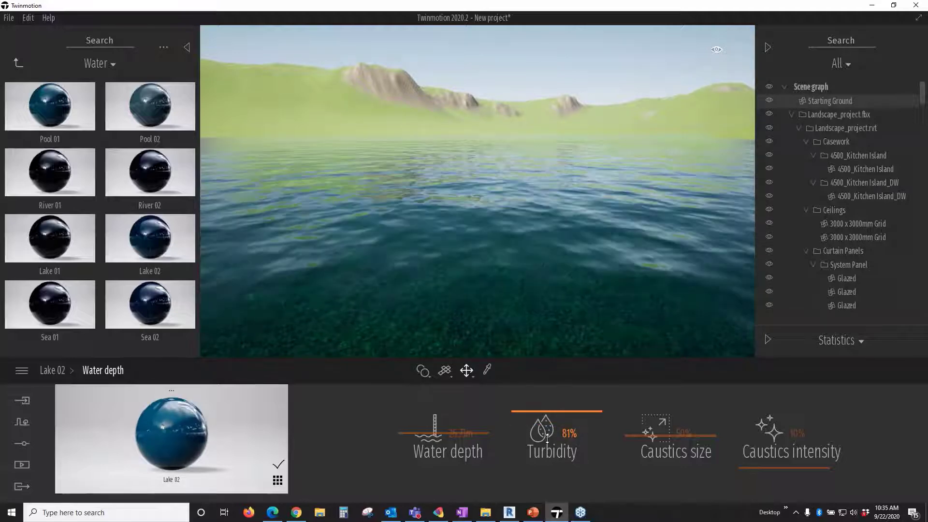
left_click_drag(644, 425, 644, 409)
left_click_drag(741, 465, 769, 415)
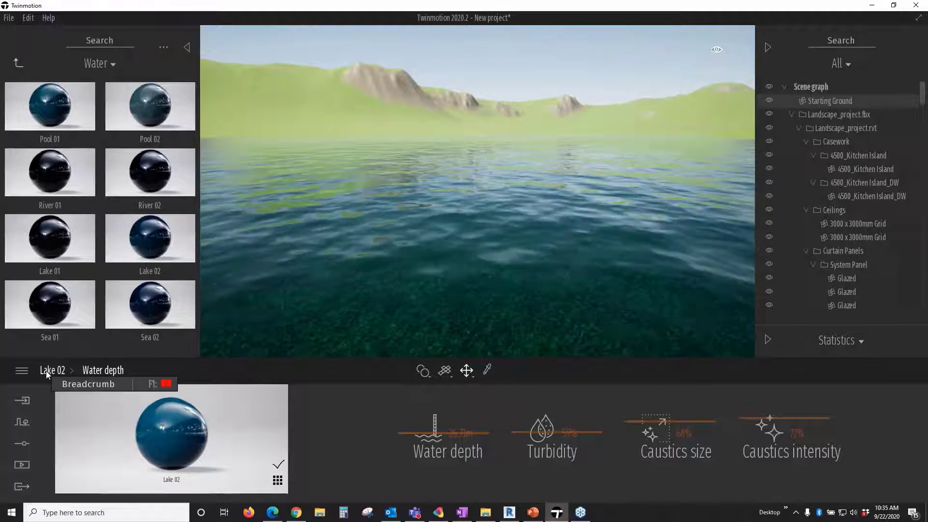
Step: Set the lake's waves size to 94%, flow direction to 261° and flow speed to about 67%
right_click(224, 375)
left_click(714, 484)
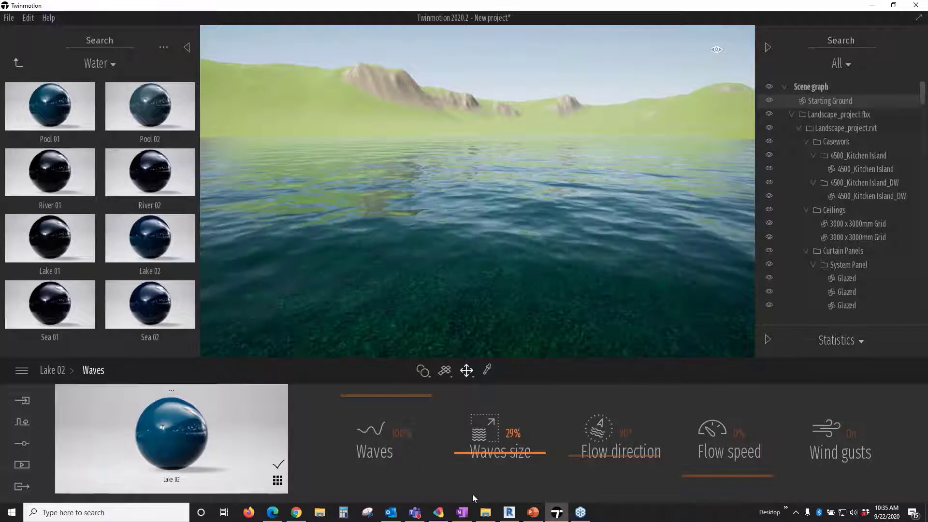
left_click_drag(496, 453, 517, 399)
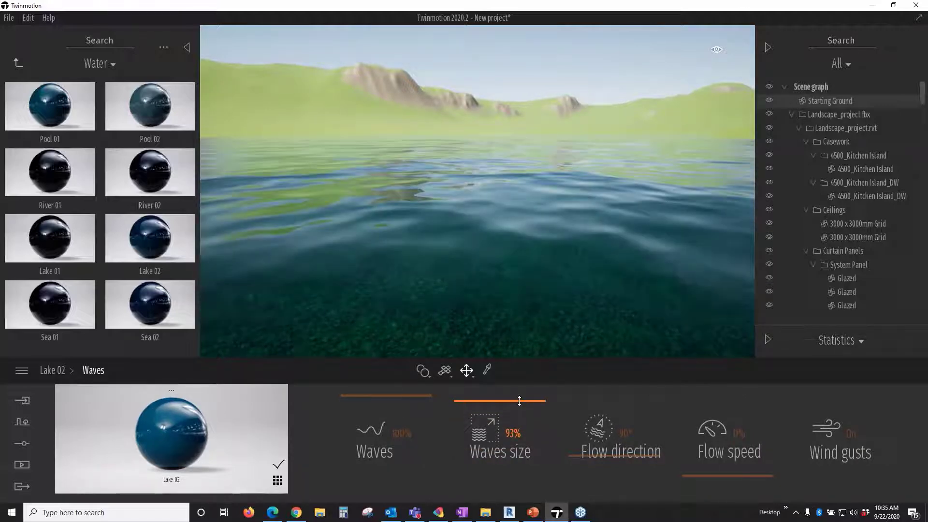
left_click_drag(604, 456, 607, 417)
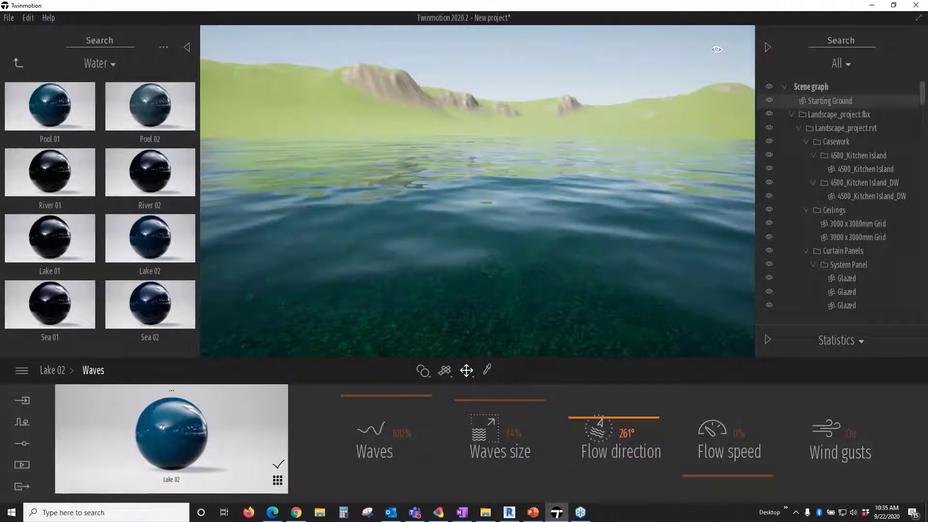
left_click_drag(692, 473, 700, 408)
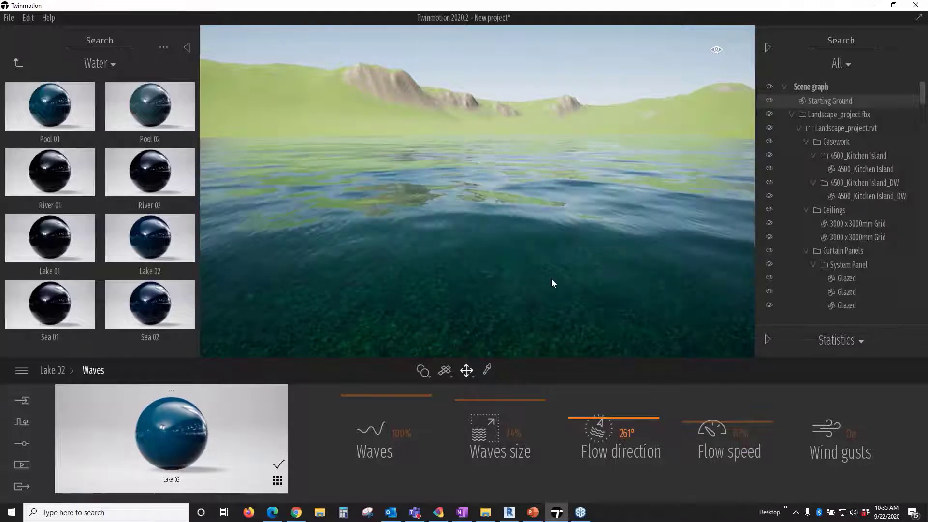
Step: Paint the grassy near shore of the lake with Mossy rocks using a 10 m brush and 75% texture scale
scroll(556, 283, "down", 5)
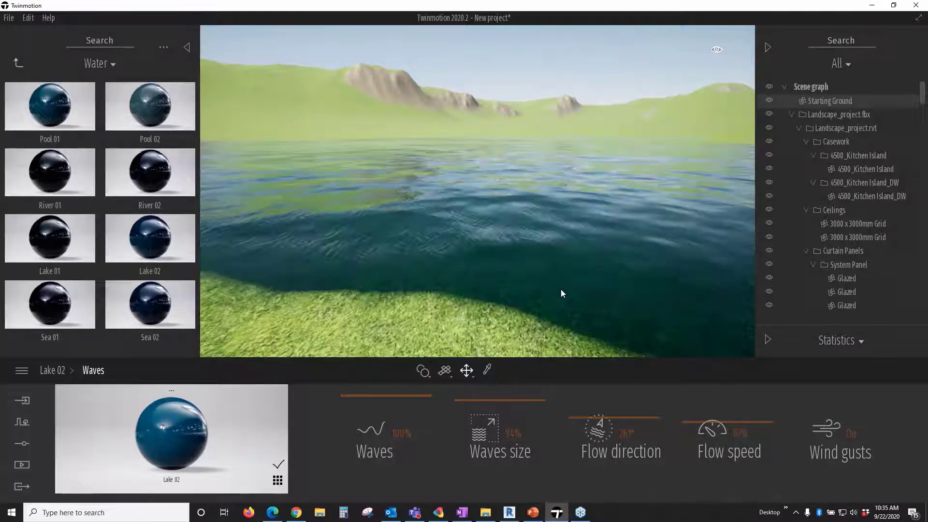
scroll(559, 294, "down", 4)
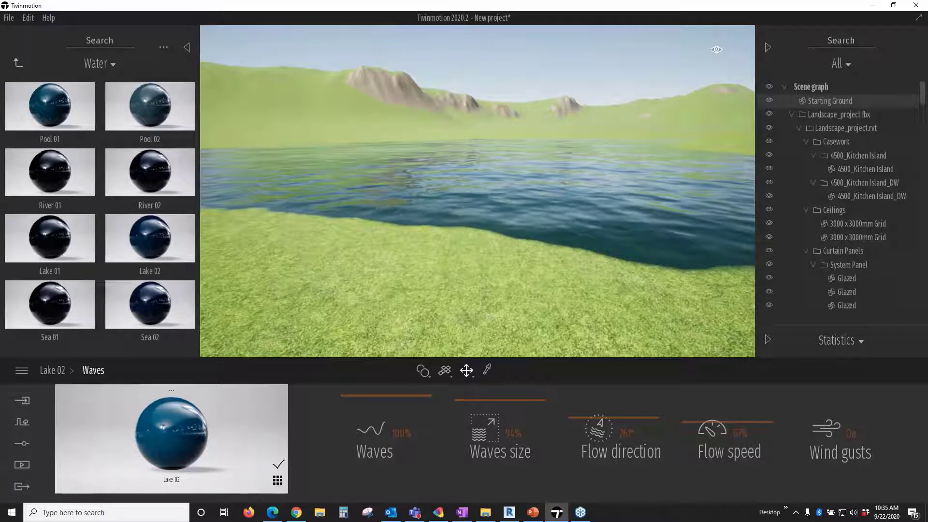
left_click(561, 302)
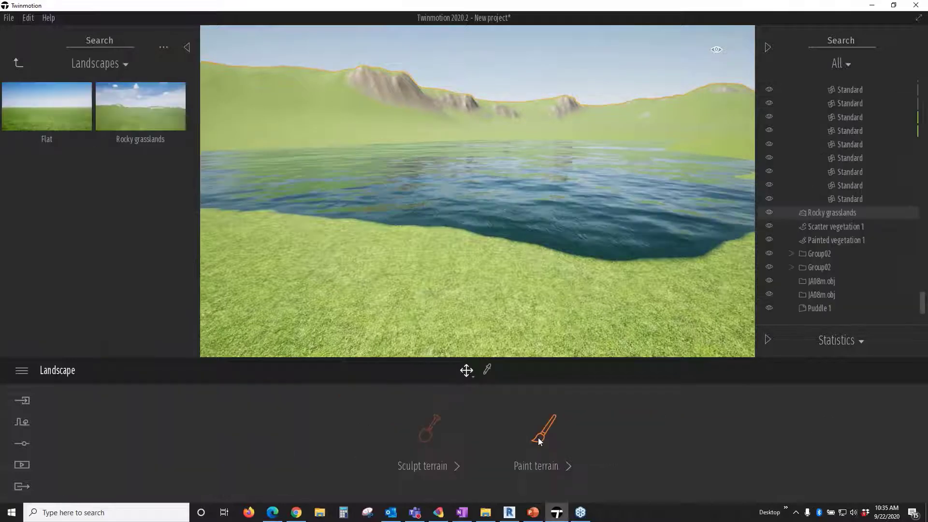
left_click(540, 441)
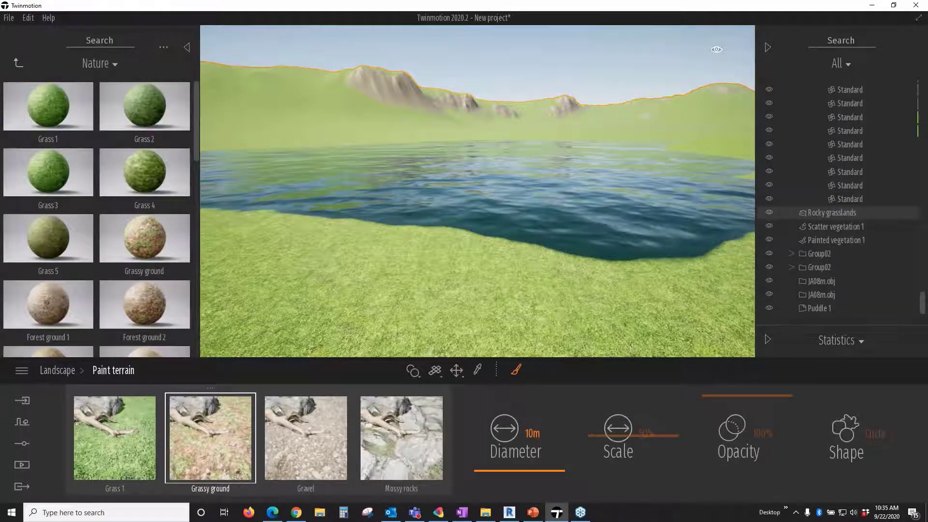
mouse_move(539, 253)
left_mouse_down()
mouse_move(612, 289)
mouse_move(474, 285)
left_mouse_up()
middle_click_drag(575, 290, 648, 274)
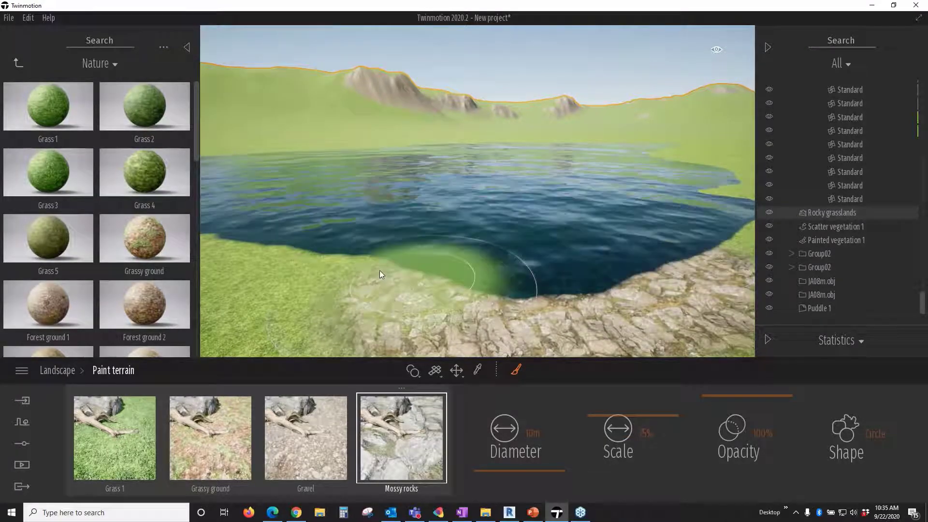
Step: Reduce the sculpting brush diameter and raise a mound on the grassy bank beside the painted rocks
left_click(62, 370)
left_click(429, 431)
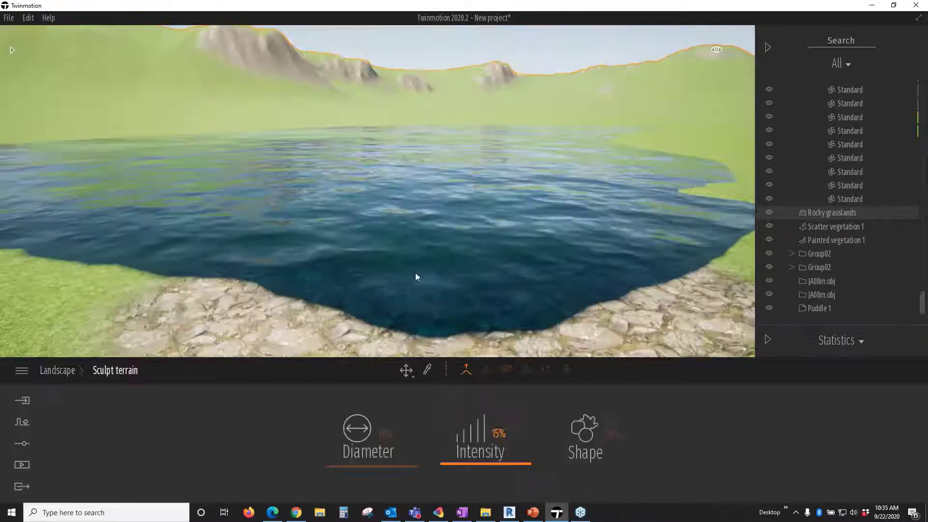
scroll(415, 277, "down", 3)
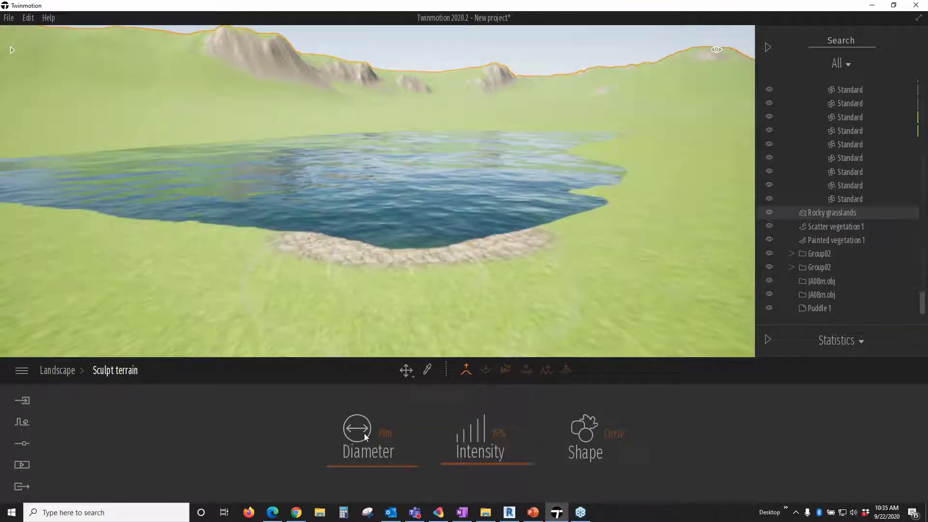
left_click(364, 433)
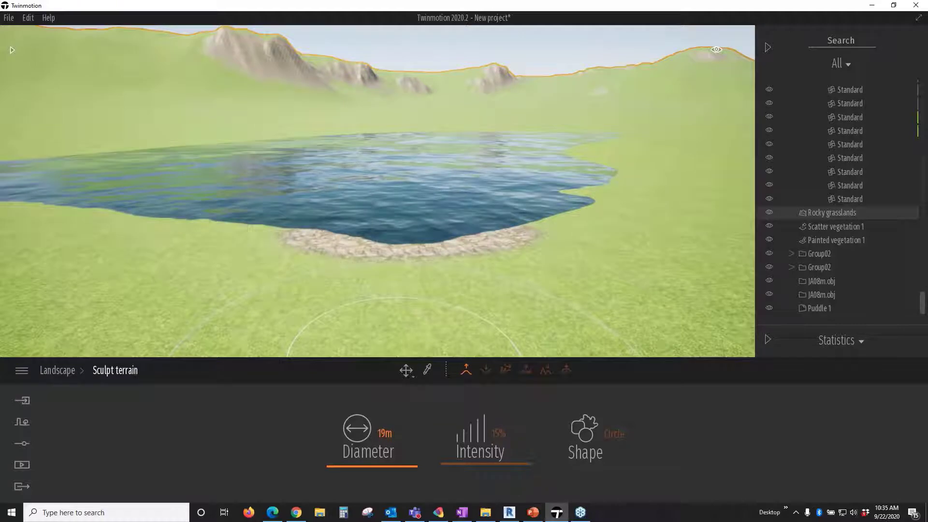
left_click_drag(365, 433, 352, 433)
left_click_drag(203, 273, 138, 213)
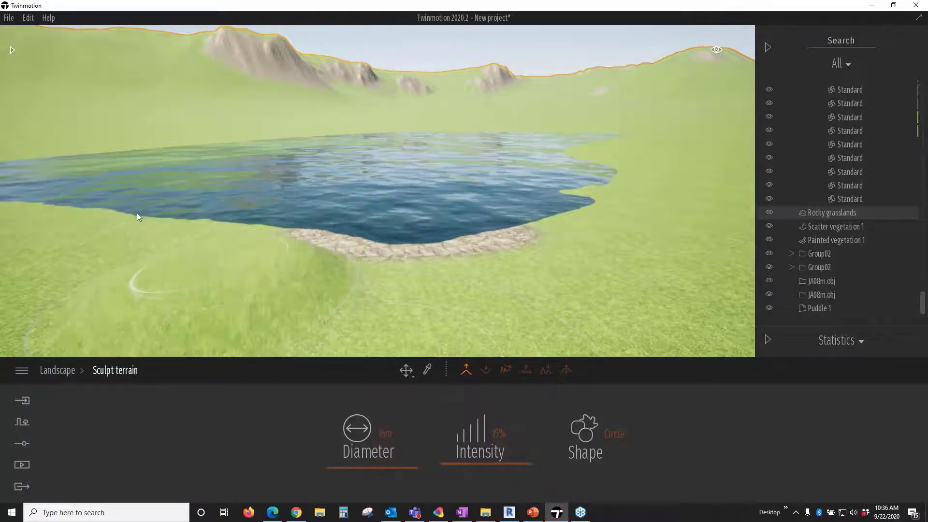
left_click(137, 213)
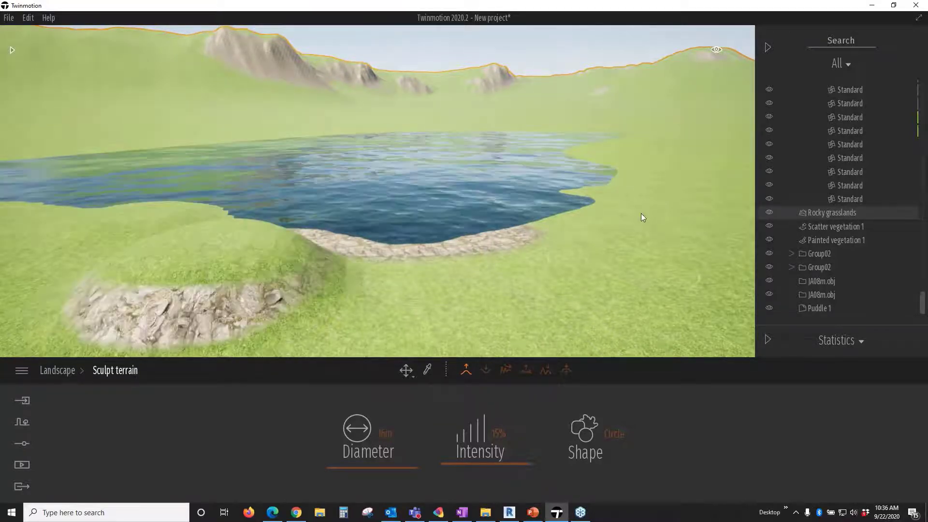
Step: Smooth the terrain along the lake's edge beside the mound, on the opposite bank and at the rocky shore
middle_click_drag(536, 313, 551, 346)
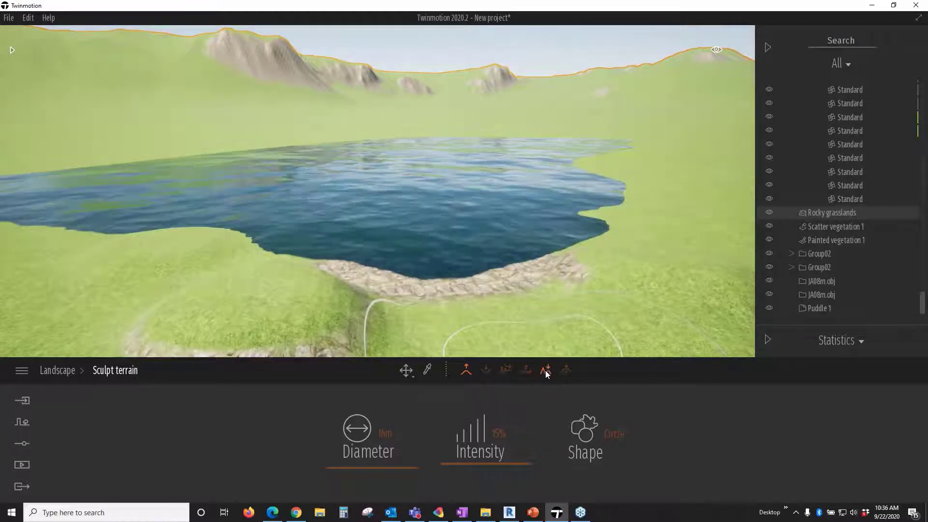
left_click(266, 247)
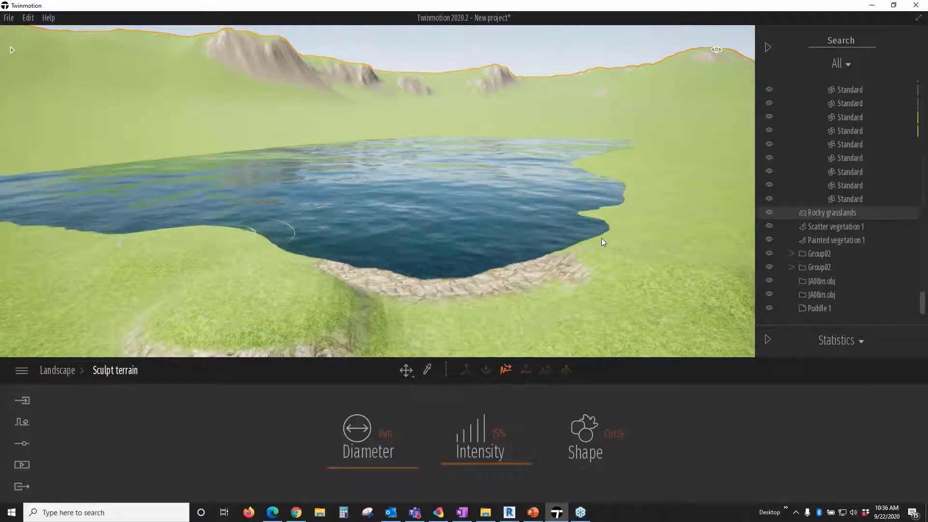
left_click_drag(607, 210, 564, 239)
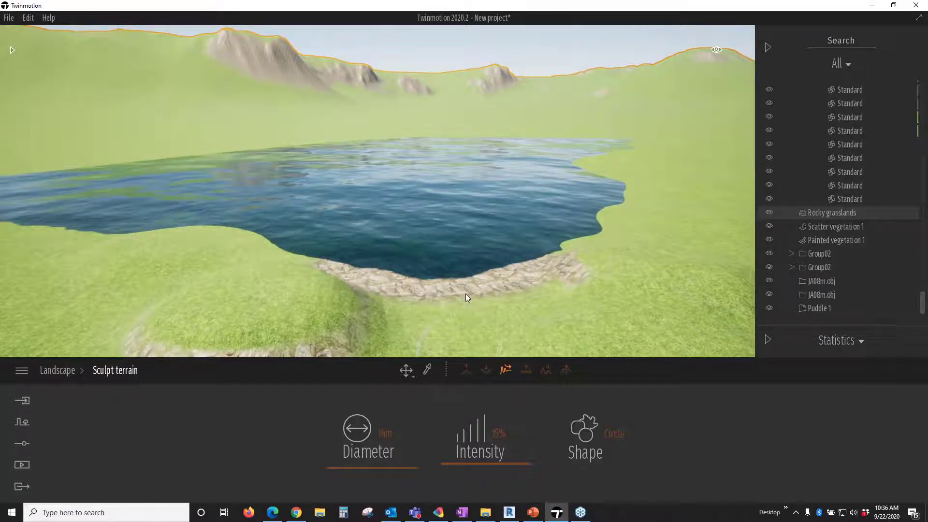
left_click_drag(465, 294, 475, 292)
key("Escape")
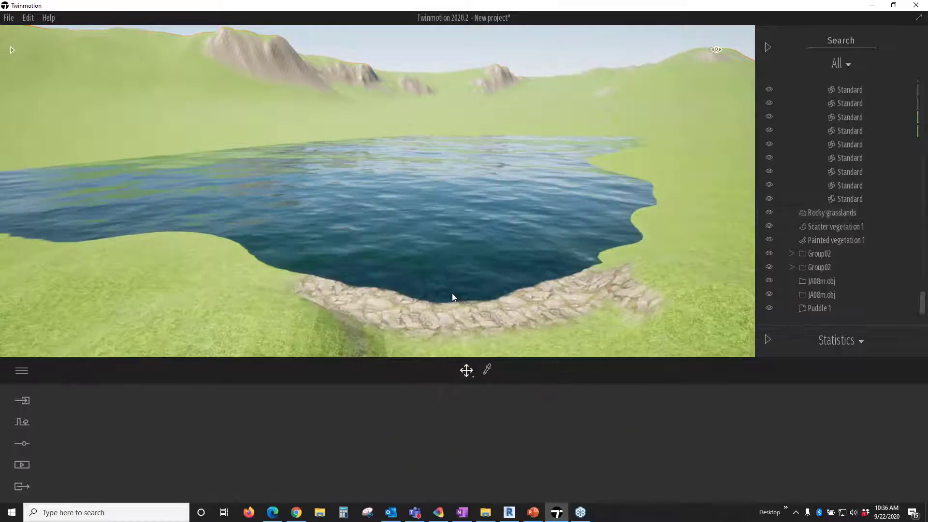
Step: Place InflatableBoat 1 from the Boats library at the water's edge on the rocky shore and view it close up
key("w")
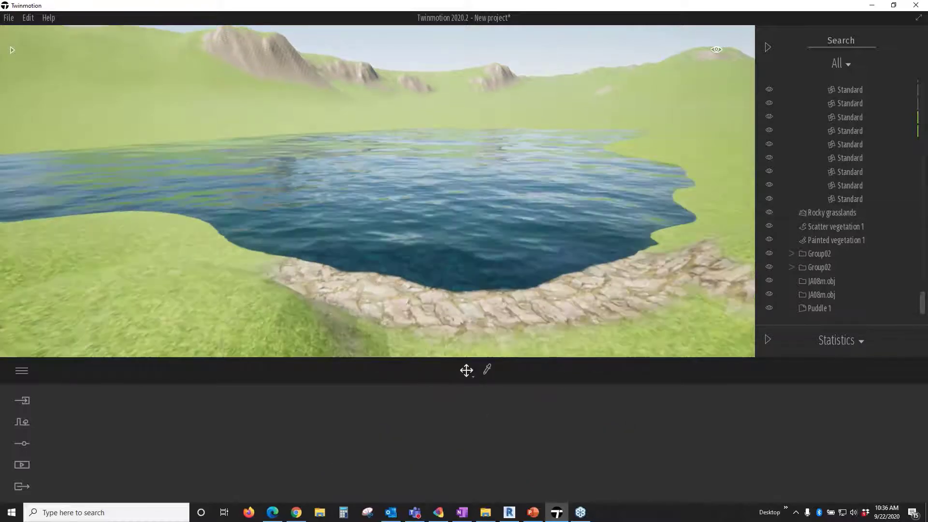
key("s")
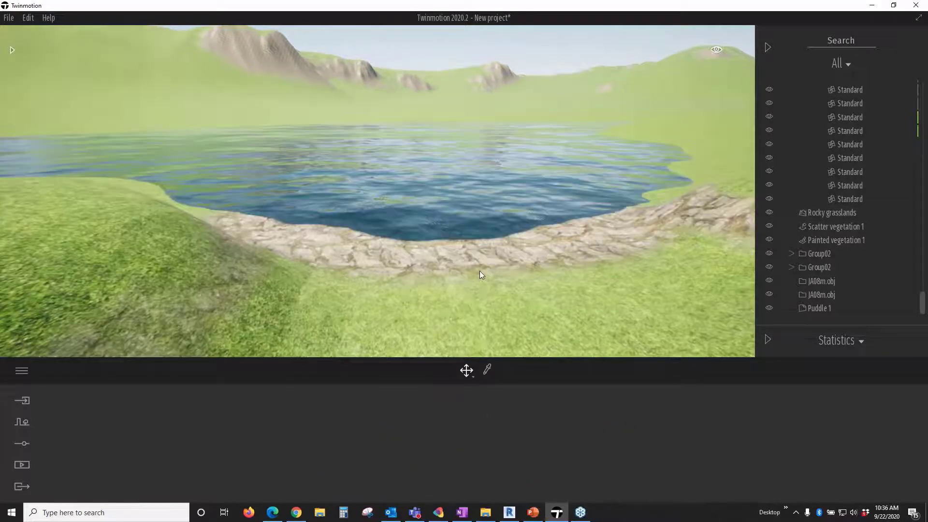
key("w")
left_click(13, 48)
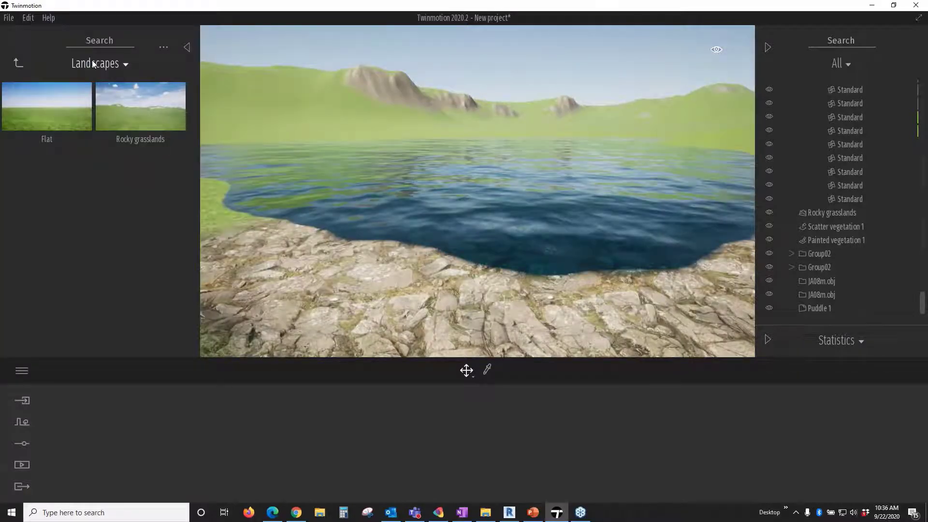
left_click(93, 64)
left_click(96, 90)
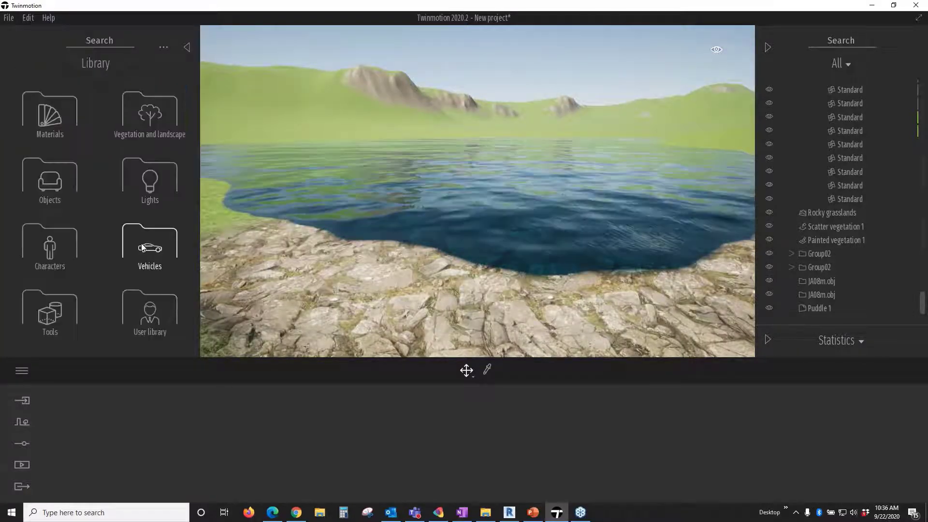
left_click(142, 247)
left_click(53, 171)
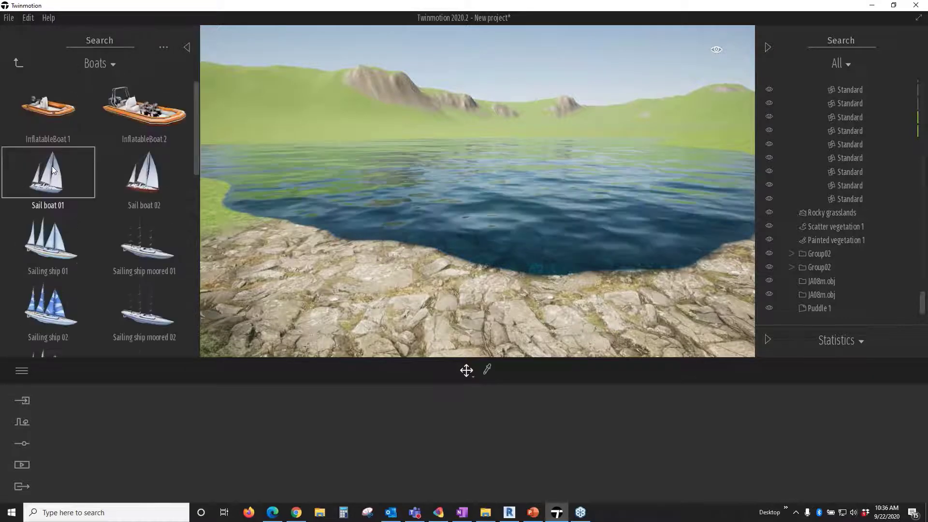
left_click_drag(49, 110, 488, 261)
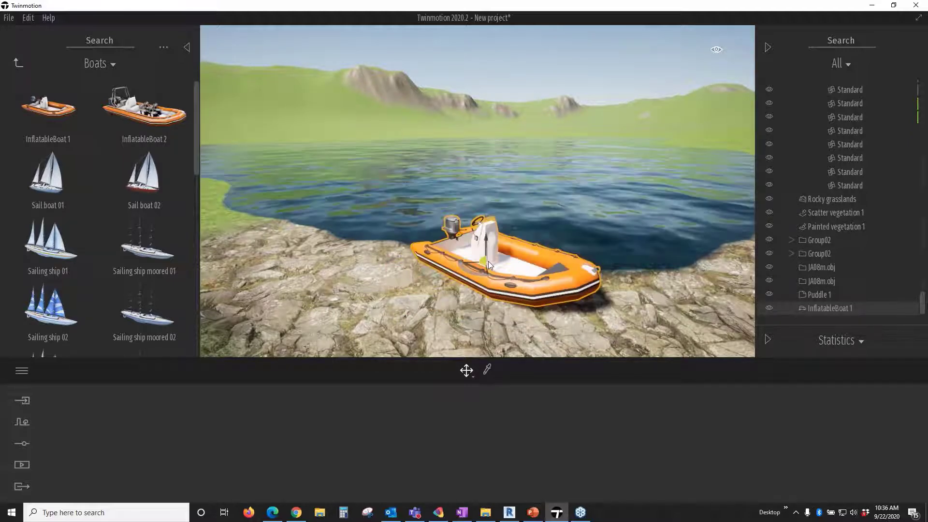
key("Escape")
scroll(488, 261, "up", 5)
middle_click_drag(583, 286, 518, 198)
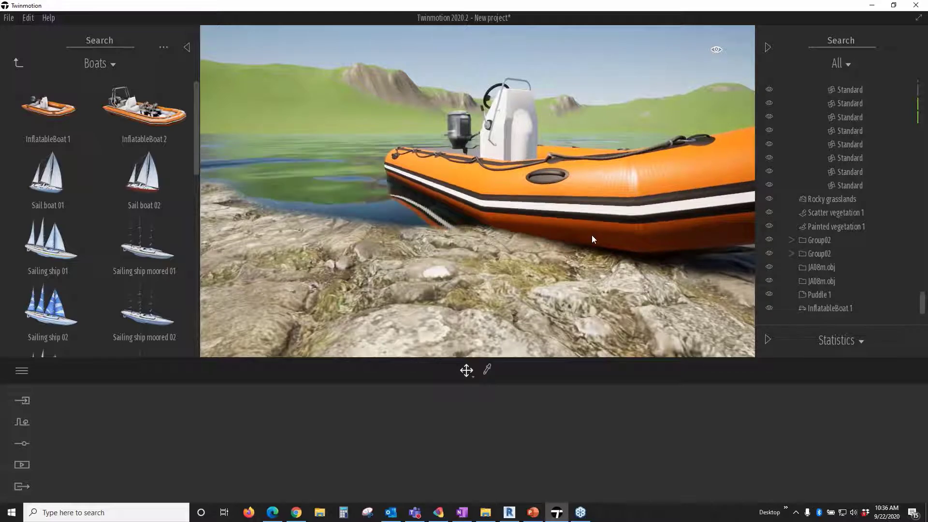
scroll(592, 235, "down", 4)
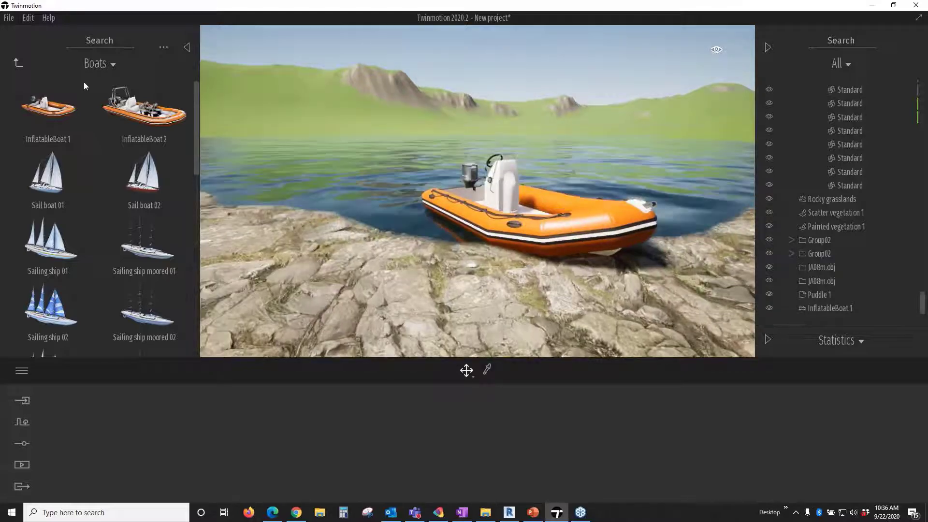
Step: Place The Sea Squad bird flock from the Animals library over the lake behind the inflatable boat
left_click(18, 67)
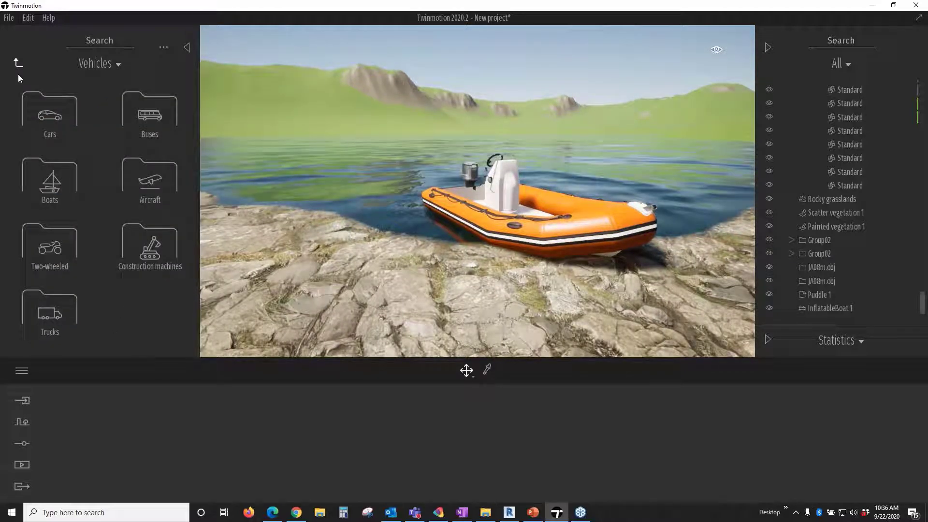
left_click(109, 63)
left_click(99, 121)
left_click(38, 253)
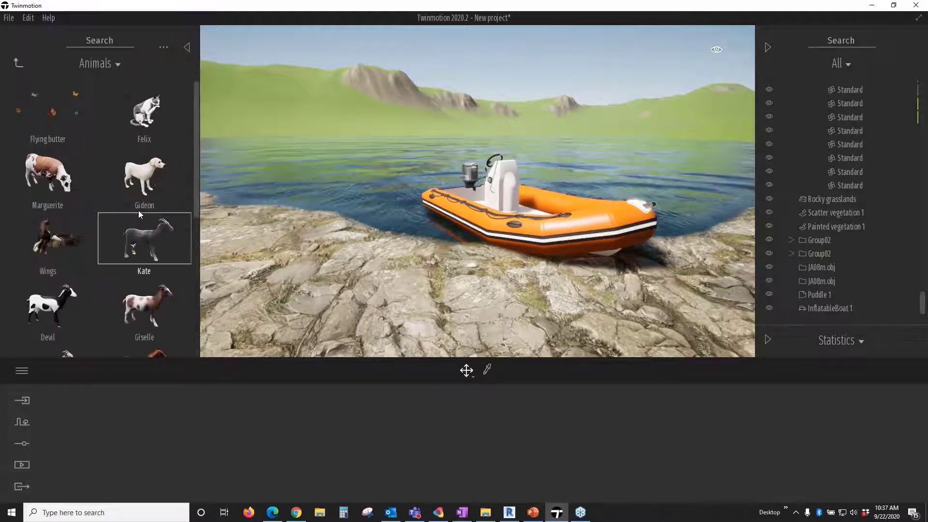
scroll(139, 210, "down", 4)
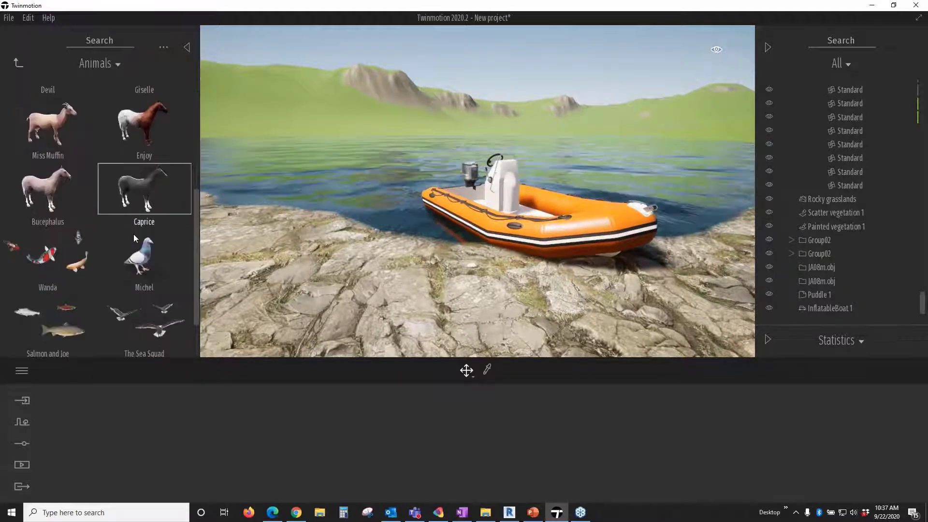
scroll(138, 241, "down", 1)
left_click_drag(142, 254, 473, 149)
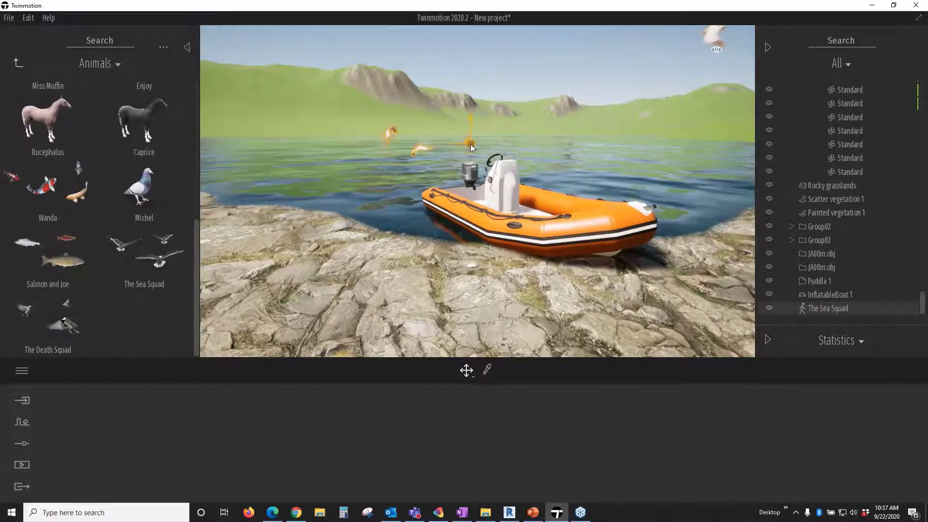
Step: Try moving The Sea Squad flock higher above the boat, and undo the move
left_click_drag(467, 149, 483, 123)
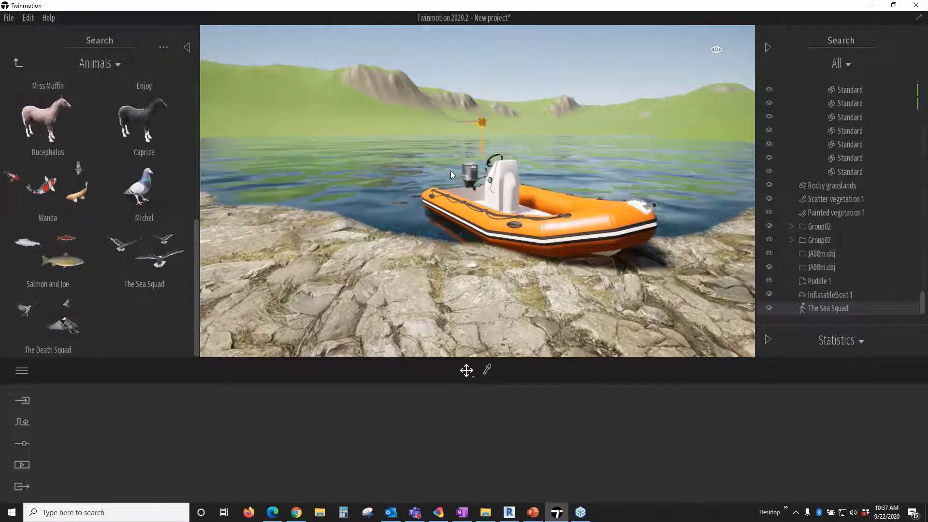
scroll(451, 170, "down", 3)
scroll(443, 170, "up", 3)
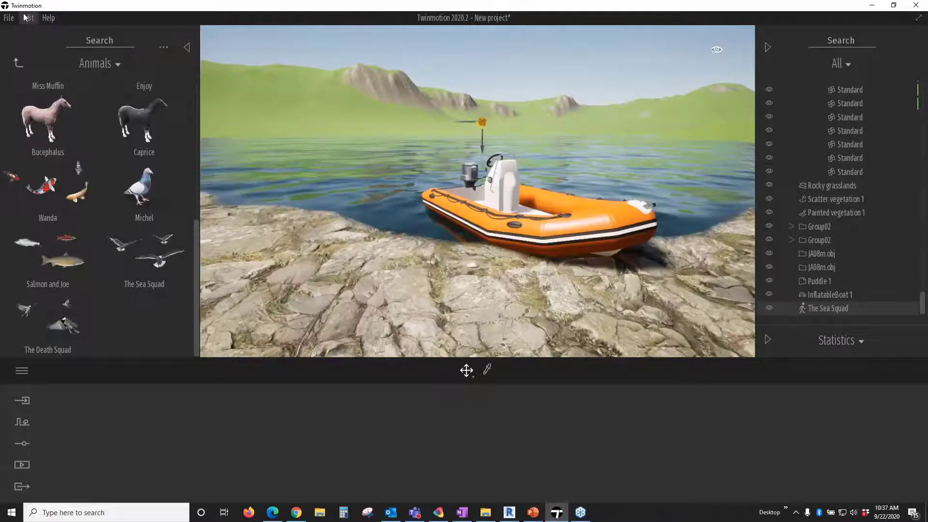
left_click(27, 17)
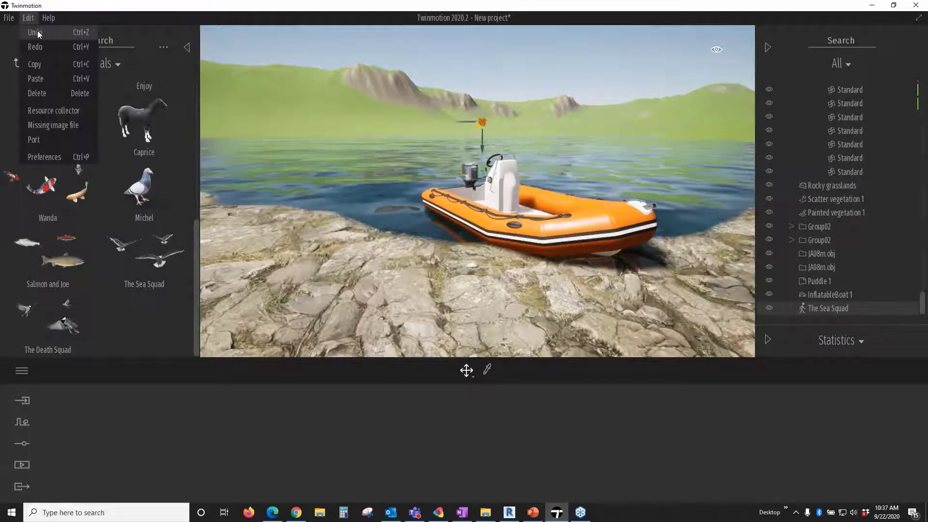
left_click(37, 31)
left_click(311, 186)
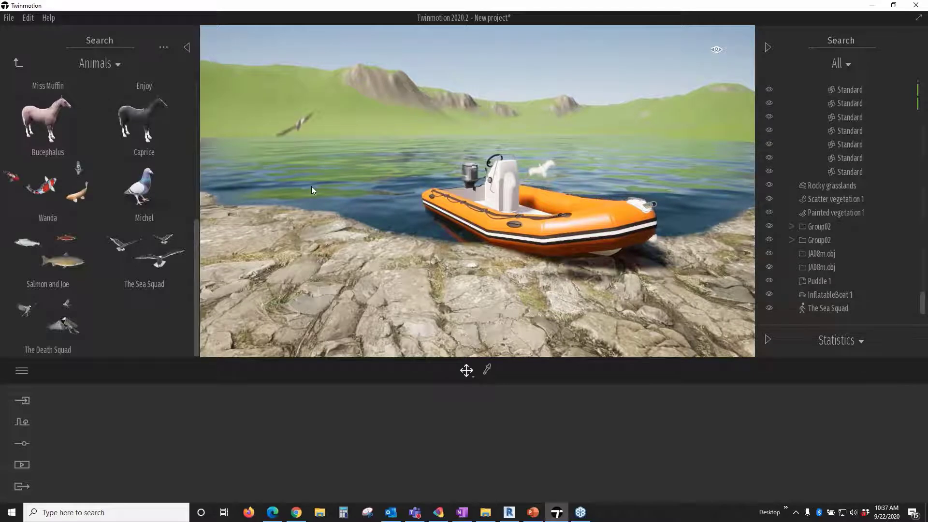
scroll(367, 221, "down", 3)
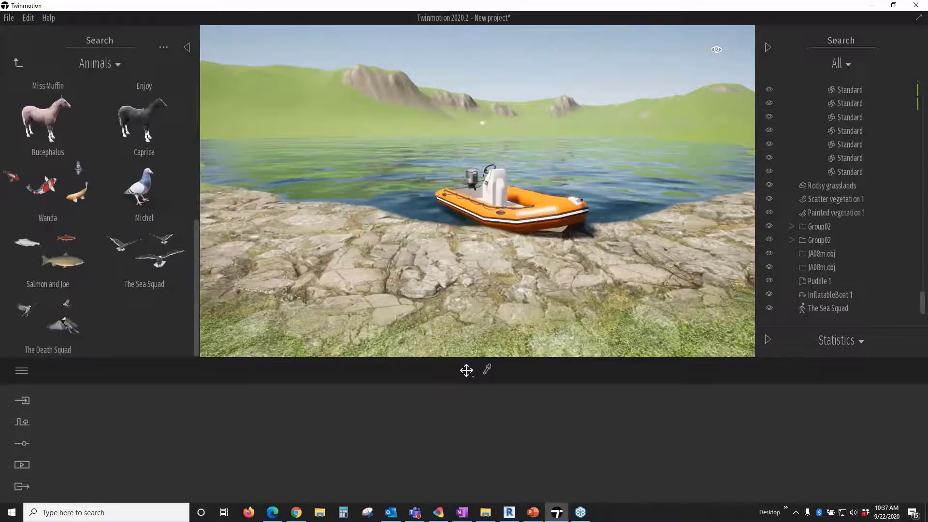
scroll(411, 252, "up", 1)
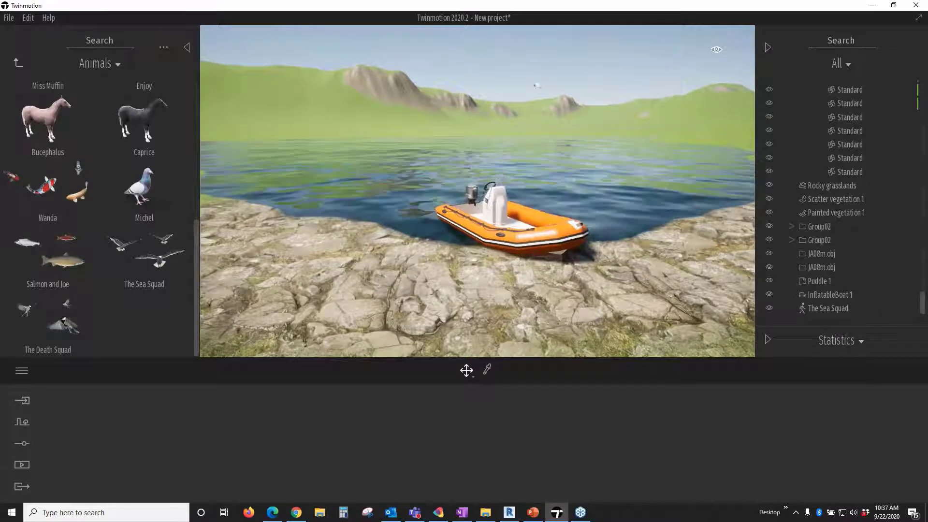
middle_click_drag(410, 253, 404, 295)
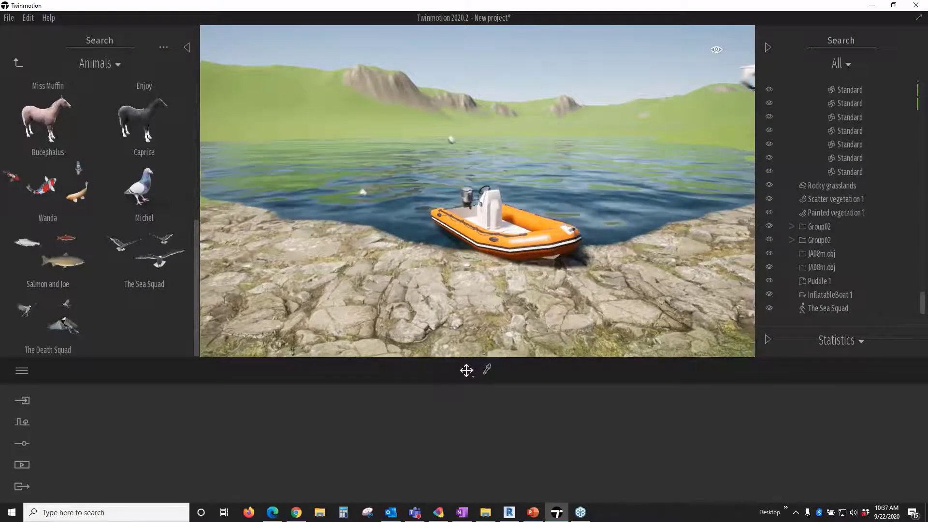
scroll(404, 257, "down", 3)
scroll(415, 239, "down", 3)
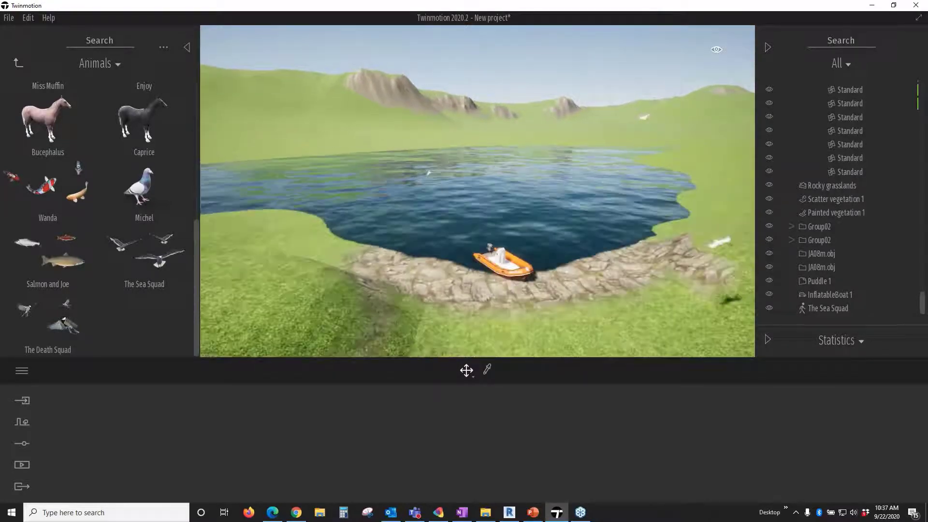
middle_click_drag(454, 247, 506, 289)
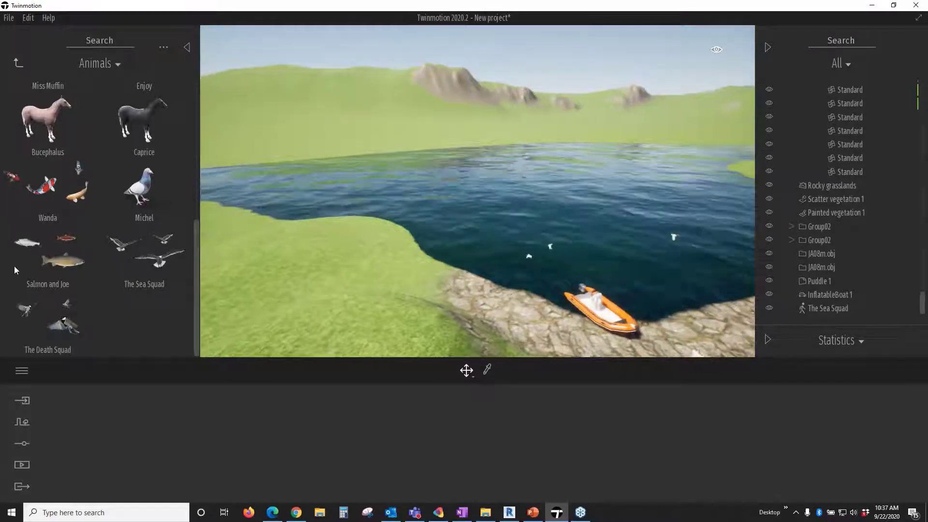
Step: Draw a curved custom path across the lake, running behind the beached inflatable boat towards the far bank
left_click(21, 443)
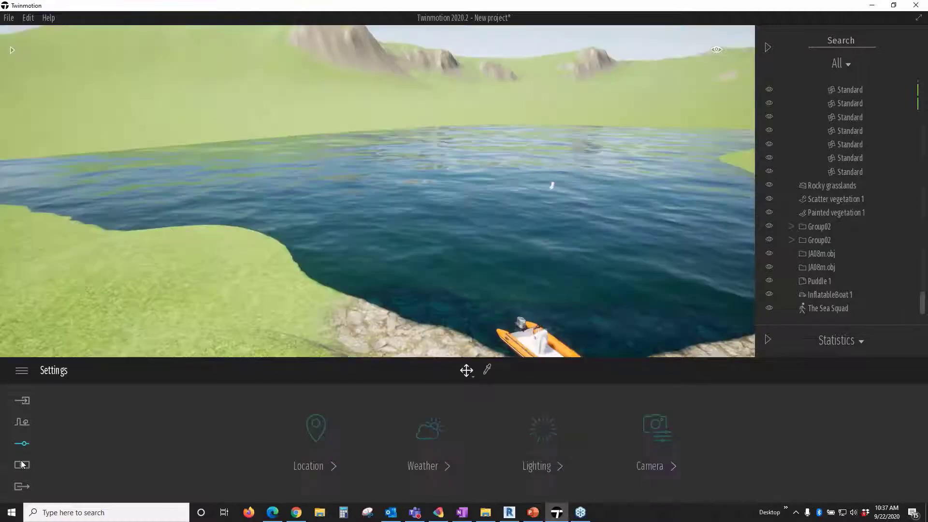
left_click(21, 424)
left_click(345, 472)
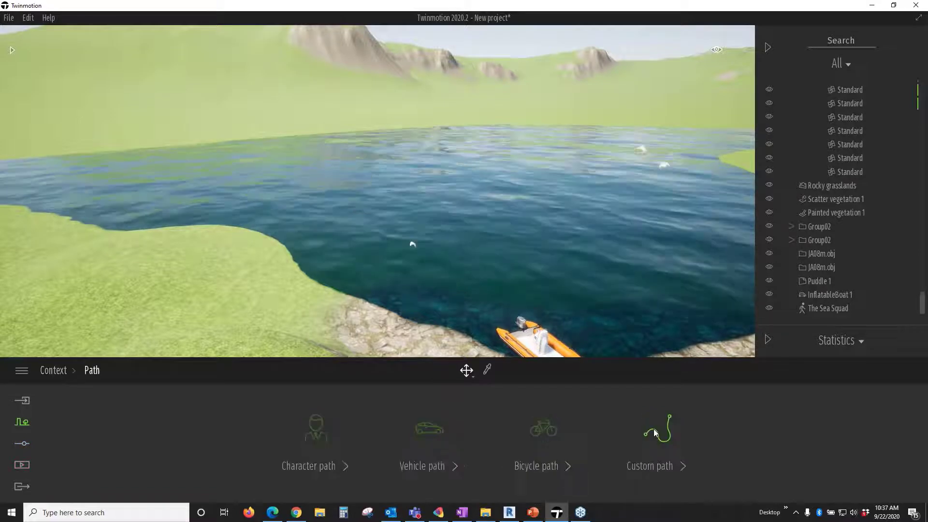
left_click(656, 432)
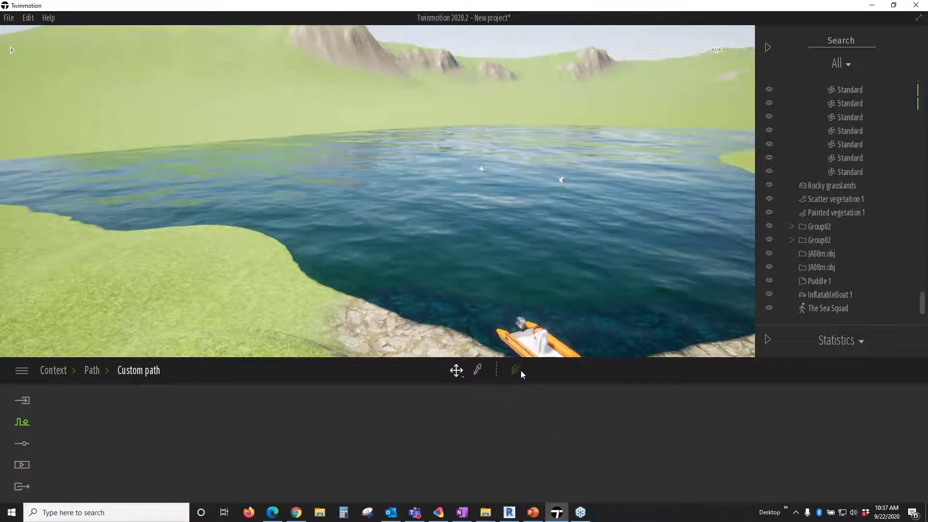
left_click(518, 371)
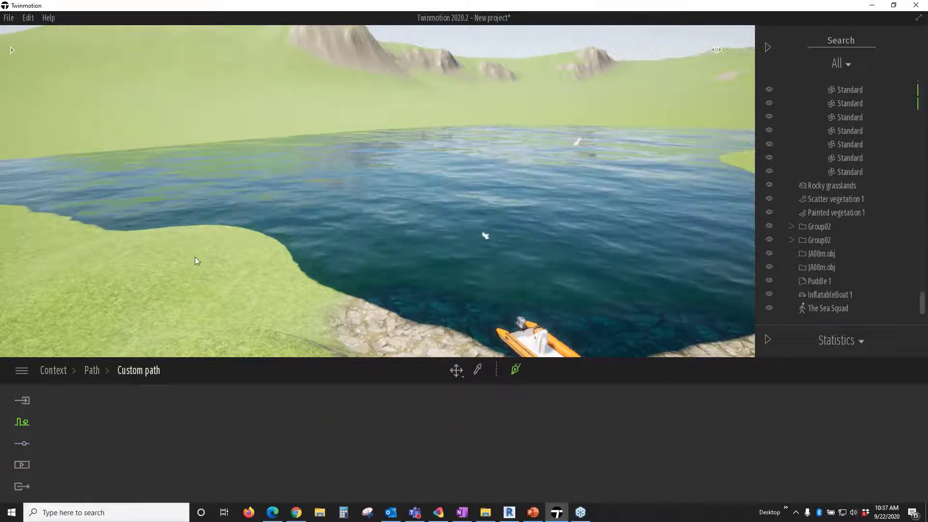
left_click(137, 208)
left_click(334, 219)
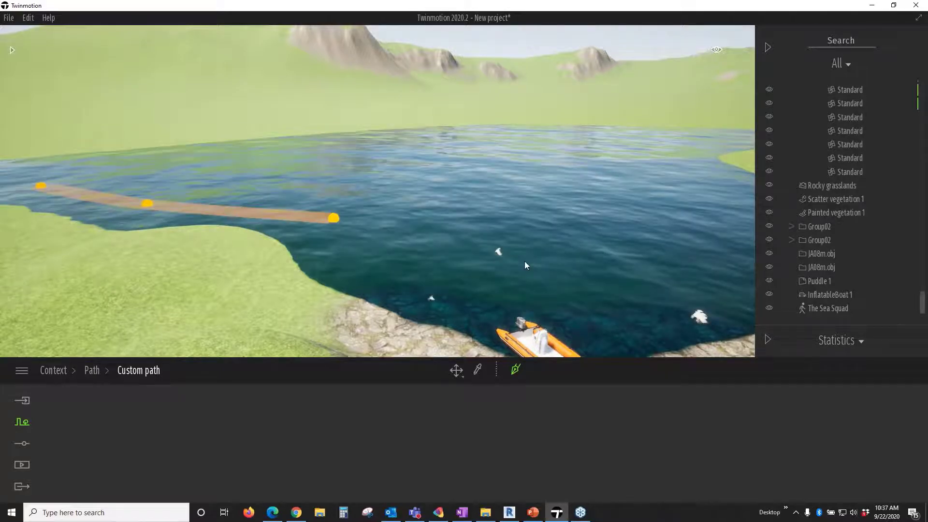
left_click(526, 265)
left_click(622, 227)
left_click(692, 195)
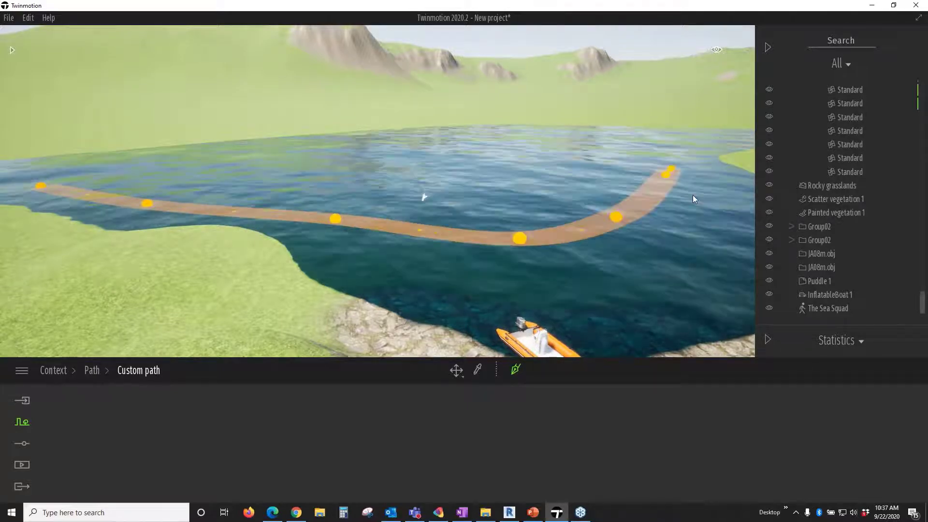
left_click(726, 135)
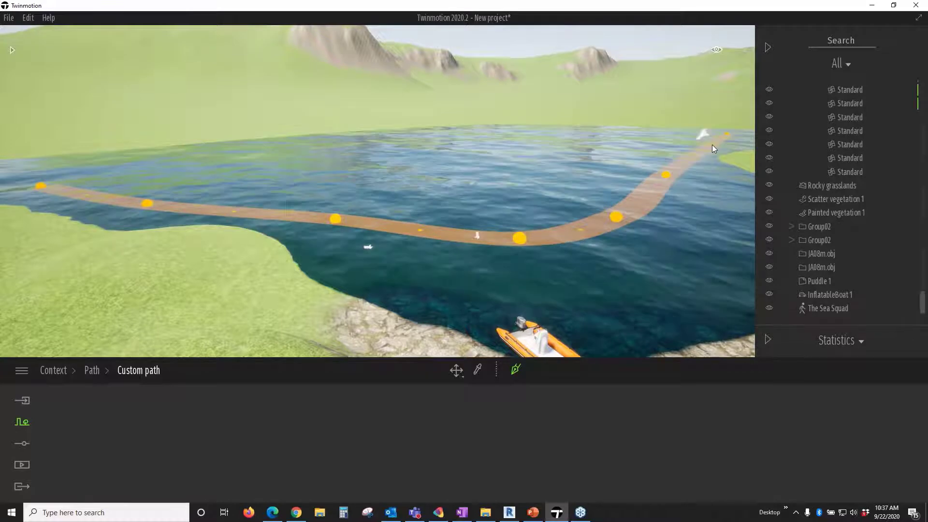
double_click(712, 144)
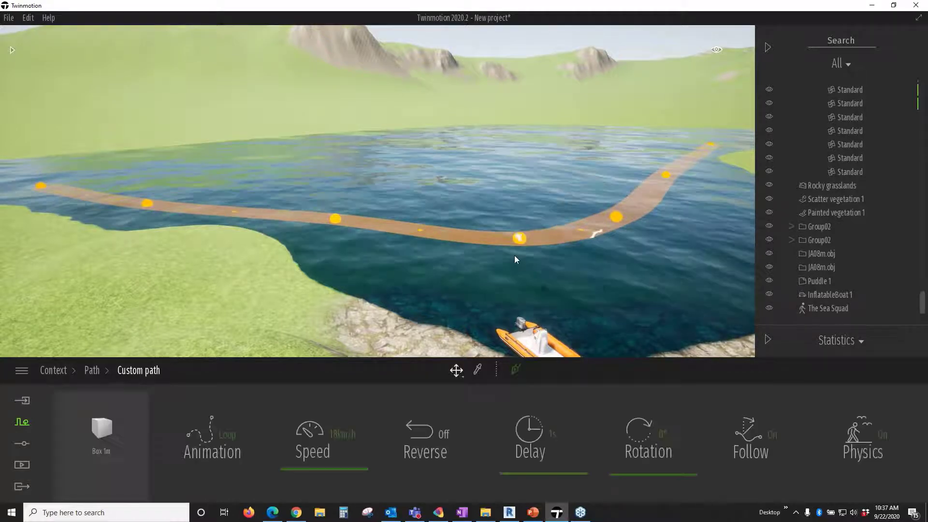
Step: Replace the custom path's box with InflatableBoat 2 from the Boats library and set its speed to 33 km/h
left_click(101, 400)
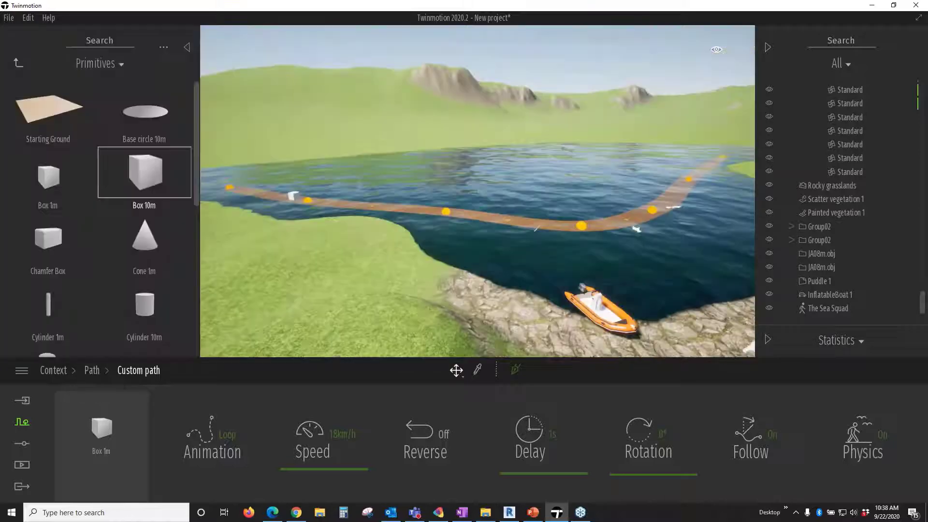
left_click(20, 63)
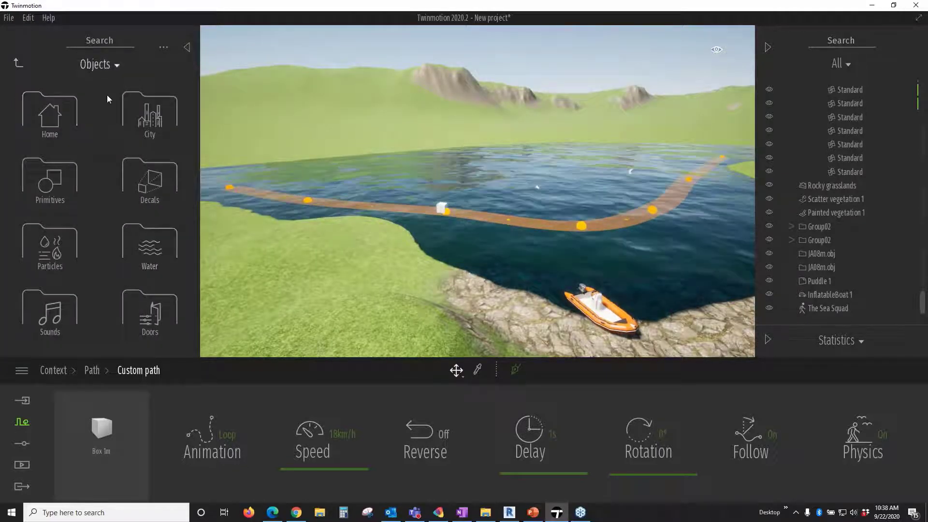
left_click(116, 63)
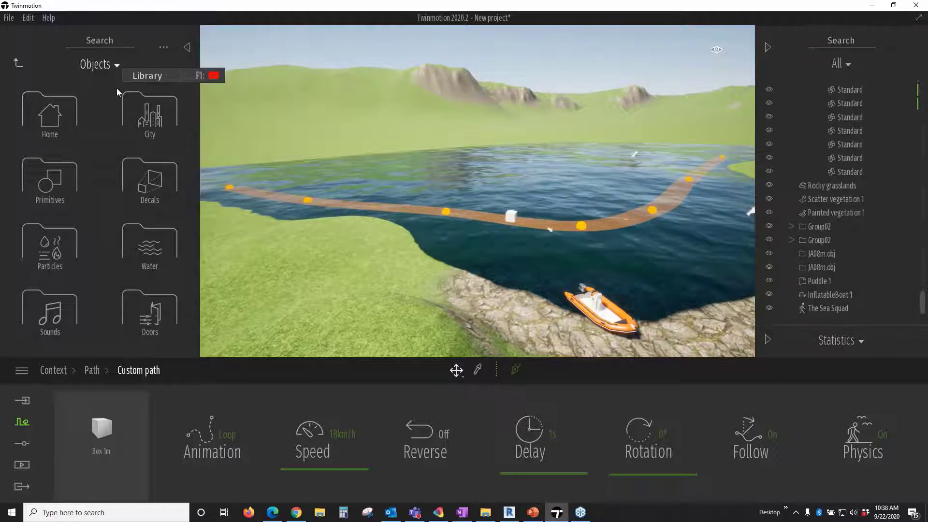
left_click(141, 75)
left_click(152, 245)
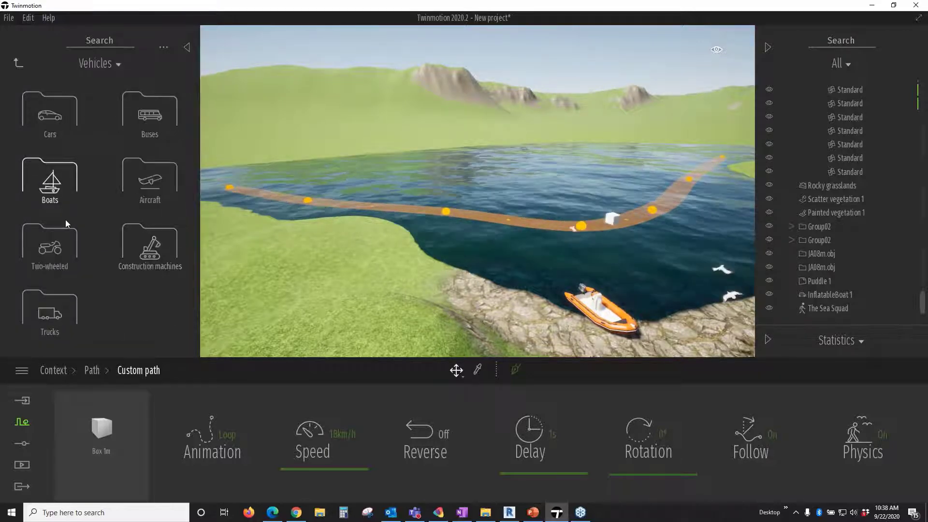
left_click_drag(122, 112, 116, 430)
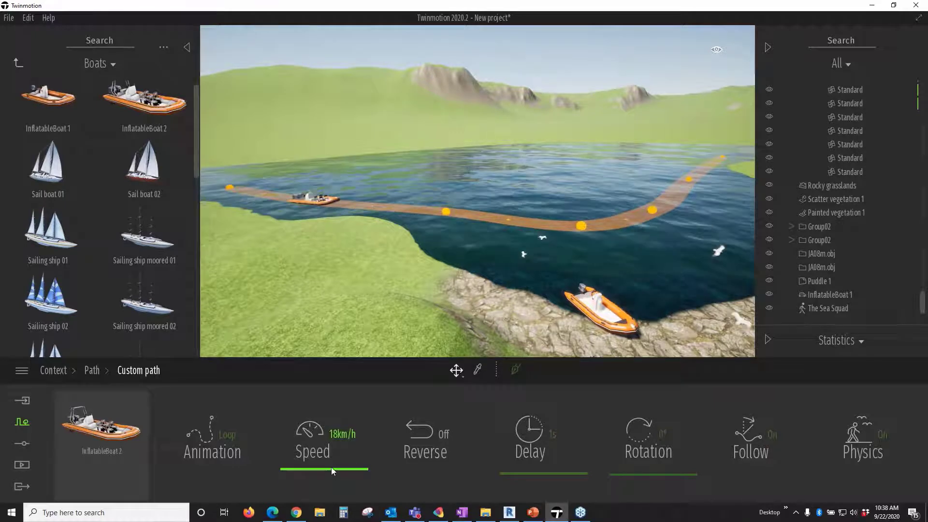
left_click_drag(332, 467, 428, 479)
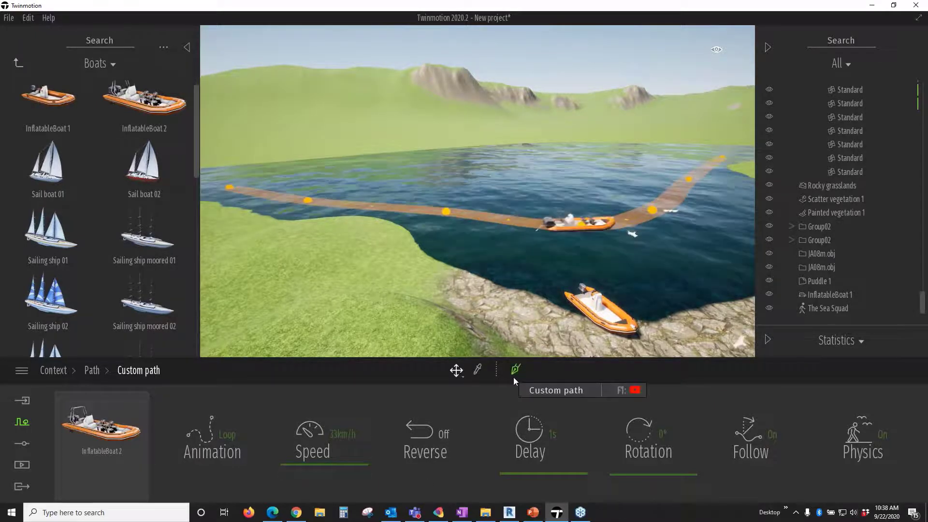
left_click(505, 259)
Step: Examine the moving boat, the beached boat and the rocky shore from close up and from behind the mound
scroll(506, 260, "down", 3)
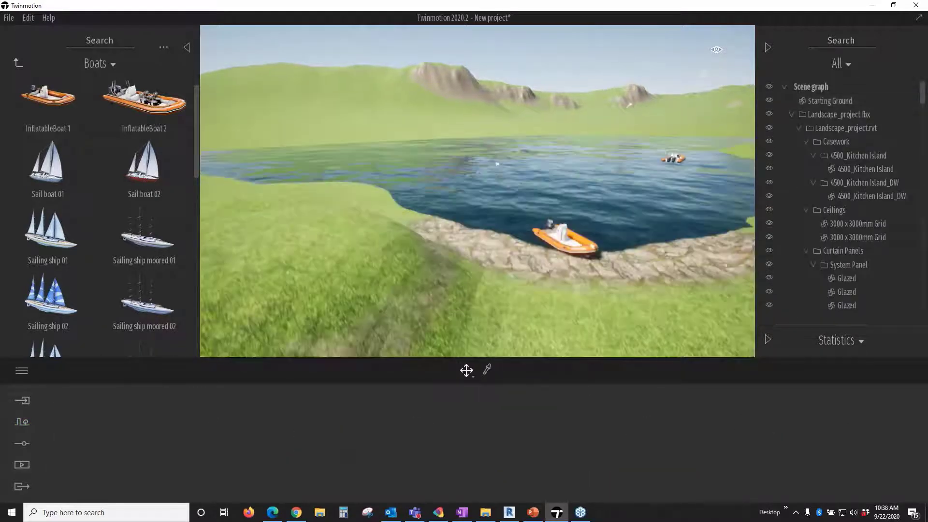
scroll(629, 314, "down", 2)
scroll(628, 314, "up", 5)
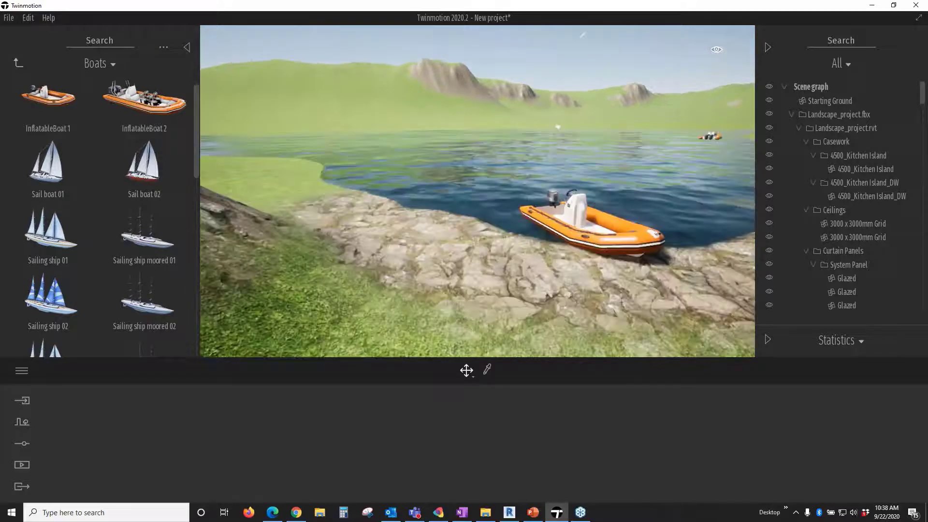
scroll(654, 334, "up", 2)
scroll(654, 334, "up", 2)
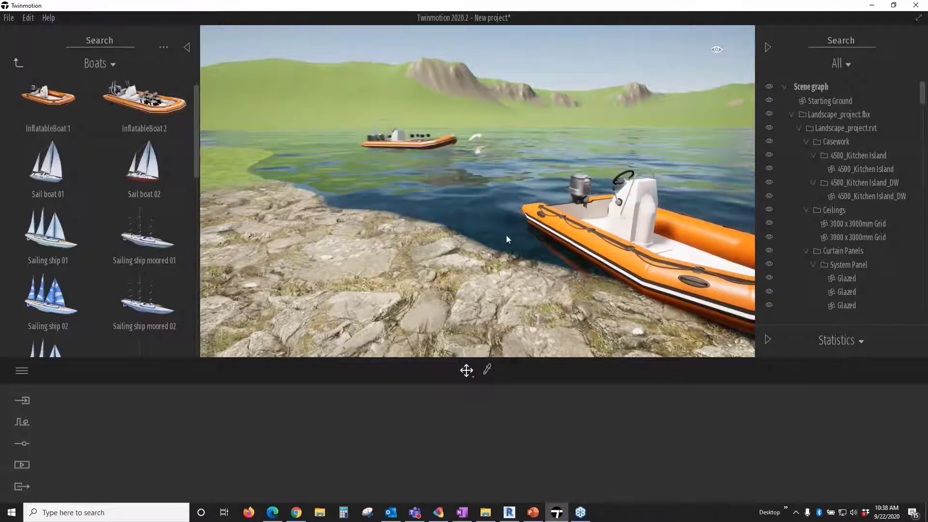
scroll(507, 235, "down", 5)
right_click_drag(494, 245, 495, 245)
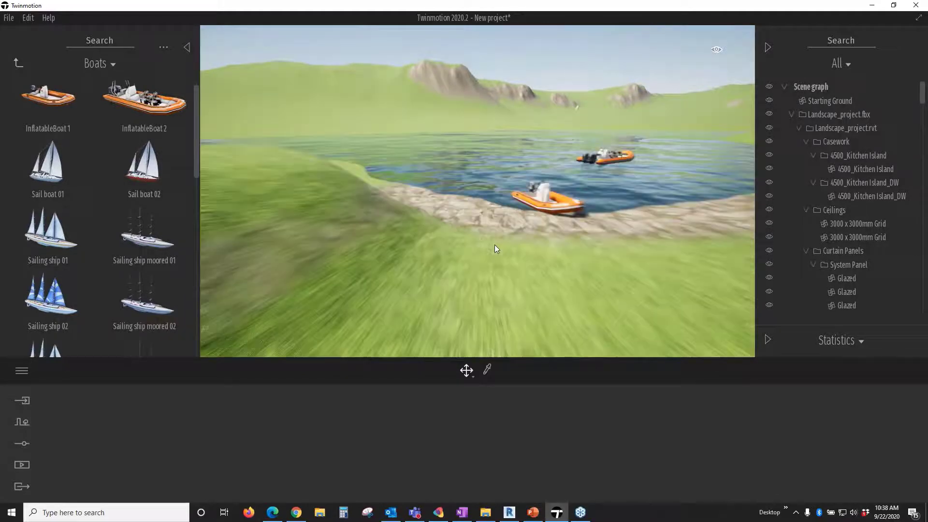
scroll(495, 244, "down", 3)
middle_click_drag(494, 244, 445, 231)
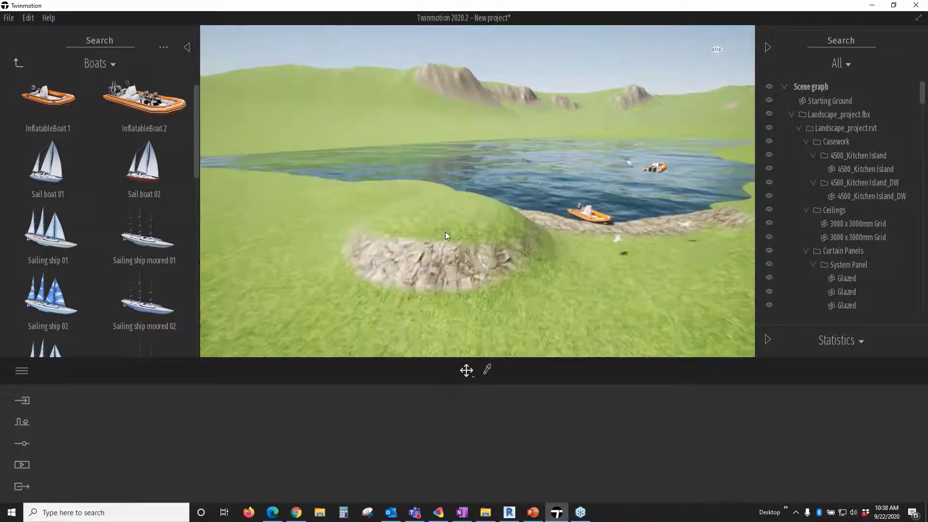
Step: Create a video starting at the lake overview and add a second keyframe showing the beached boat from farther back
left_click(21, 464)
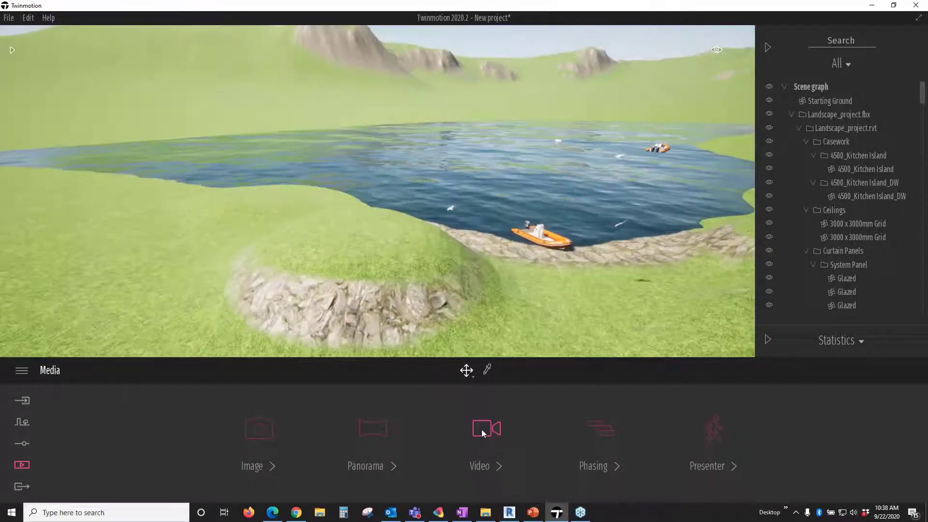
left_click(482, 430)
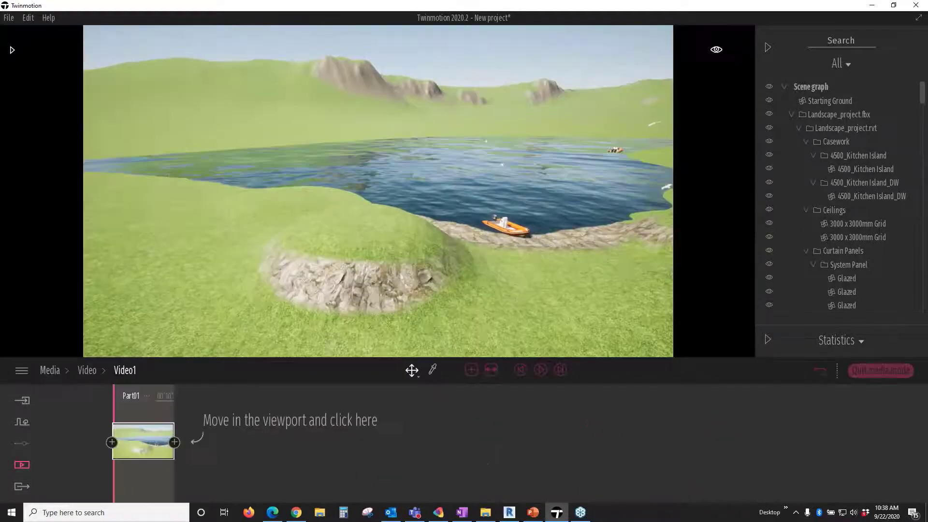
middle_click_drag(484, 232, 358, 203)
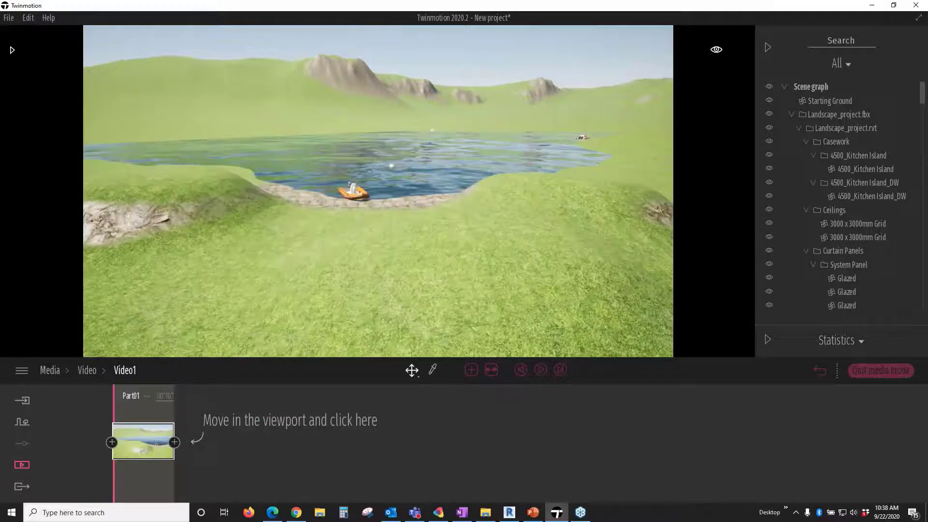
right_click_drag(378, 338, 319, 516)
left_click(292, 441)
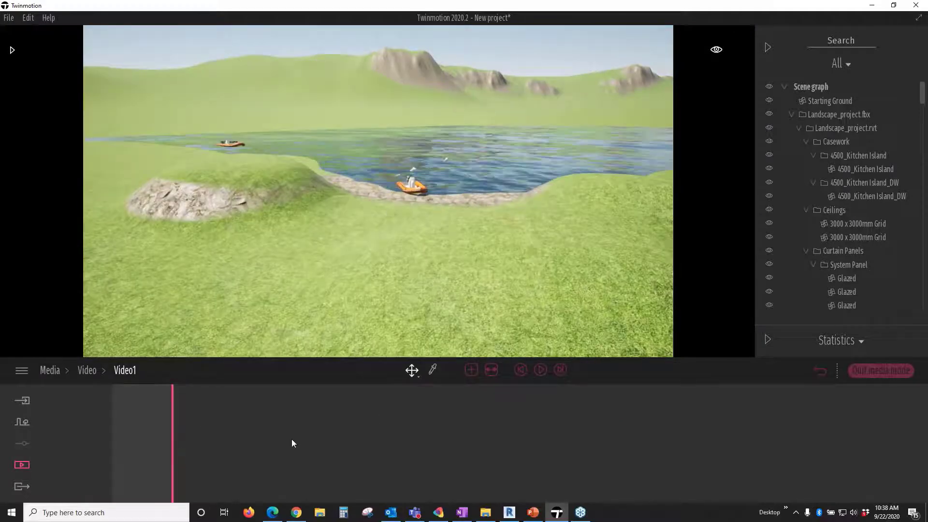
Step: Add a third video keyframe with a close view of the beached inflatable boat, and play the video
scroll(579, 109, "up", 6)
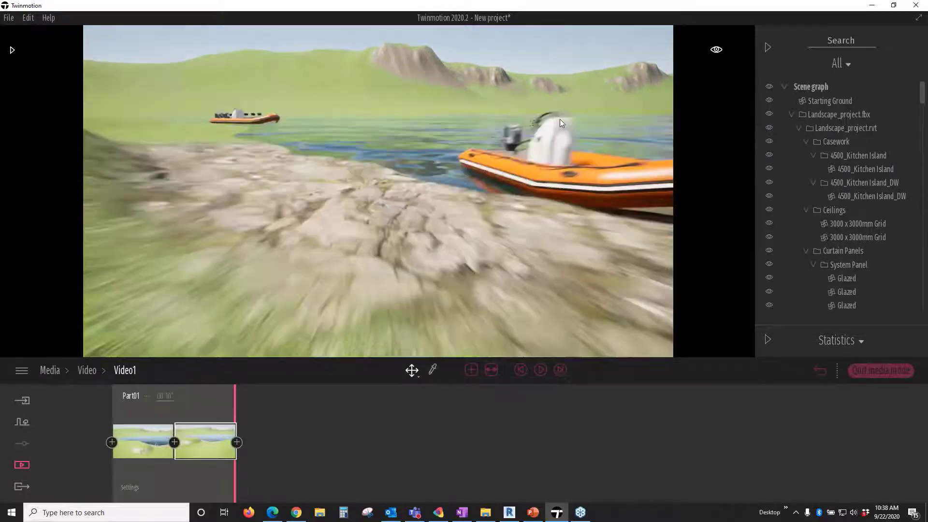
scroll(560, 119, "up", 2)
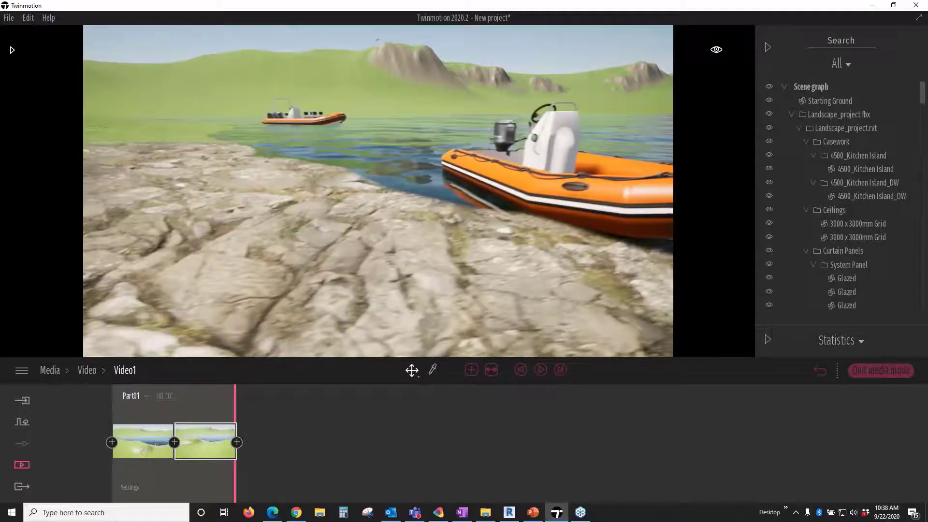
right_click_drag(560, 119, 614, 129)
right_click_drag(560, 119, 574, 117)
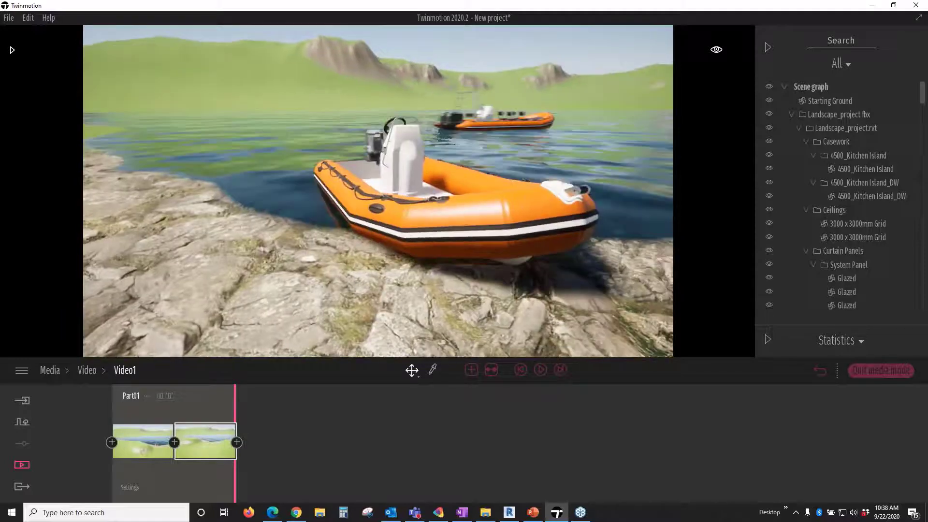
left_click(237, 442)
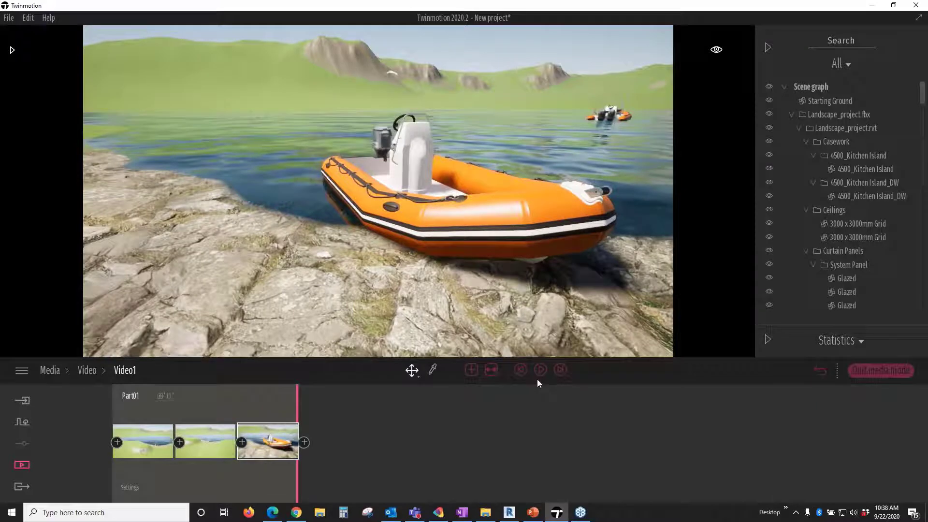
left_click(542, 370)
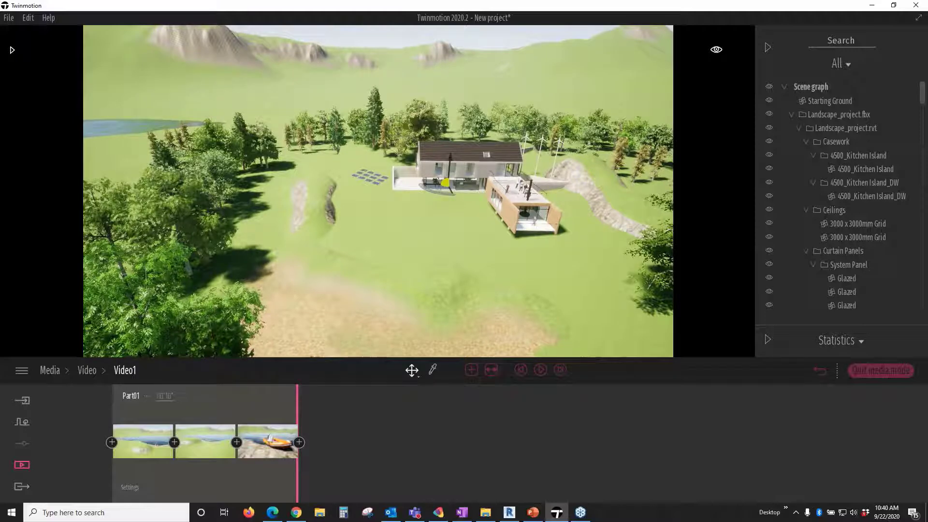
Step: Switch from Revit back to the Twinmotion scene with the overview of the house and its landscape
middle_click_drag(410, 190, 364, 212)
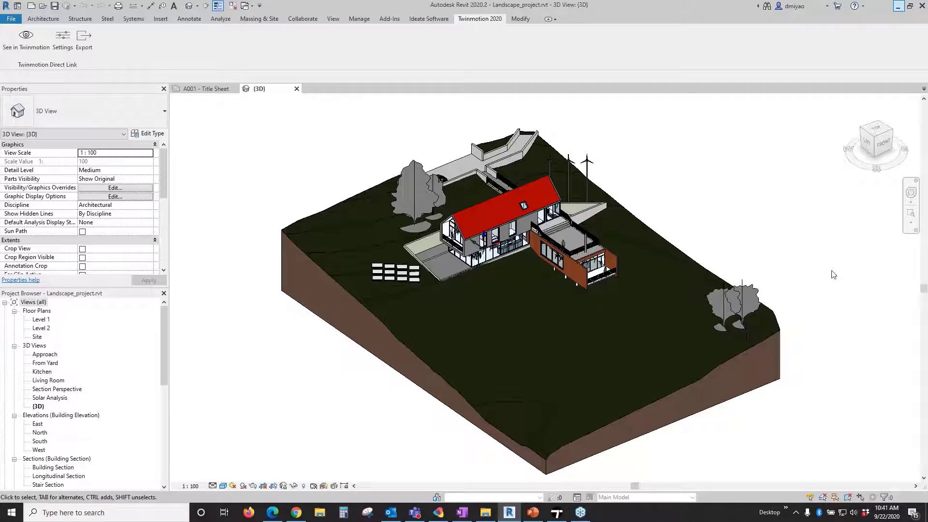
key("alt+Tab")
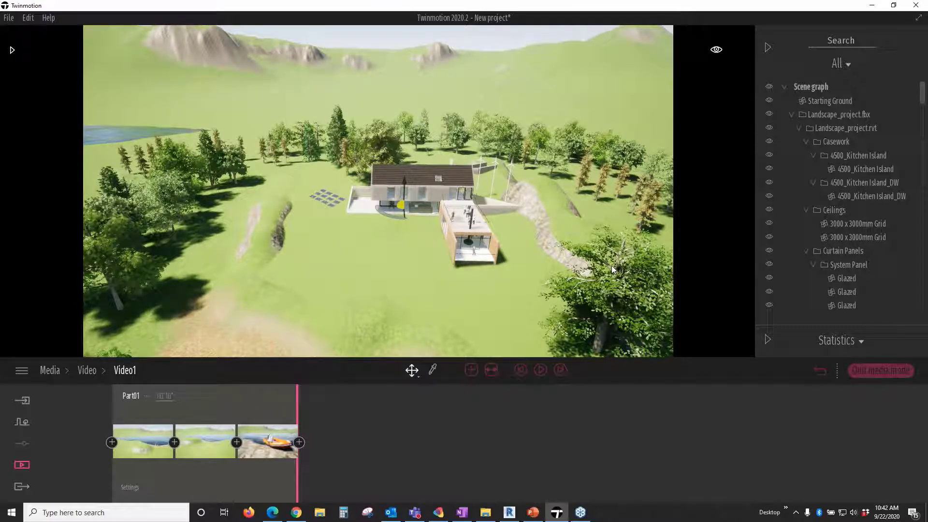
key("alt+Tab")
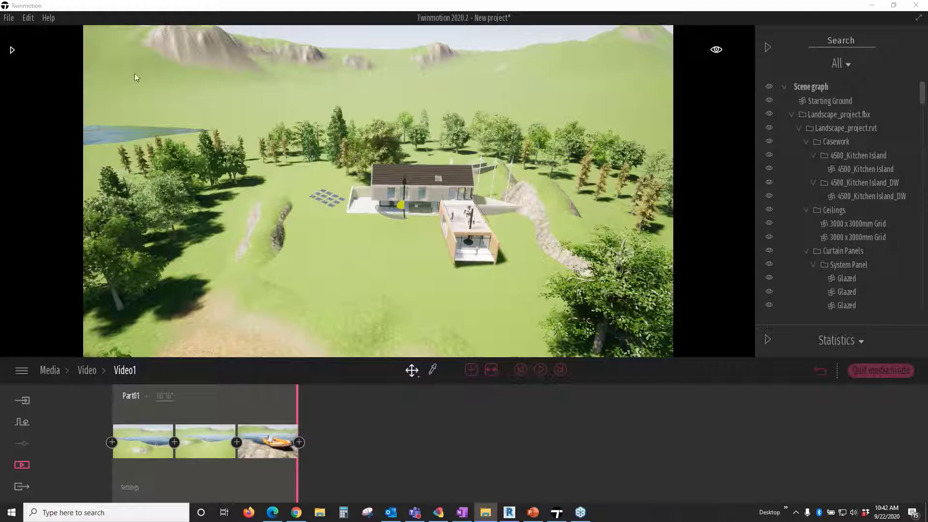
Step: Save the project as test in the Webinar - Bring Your Scene to Life folder inside Twinmotion_Presentation on the desktop
left_click(9, 18)
left_click(18, 111)
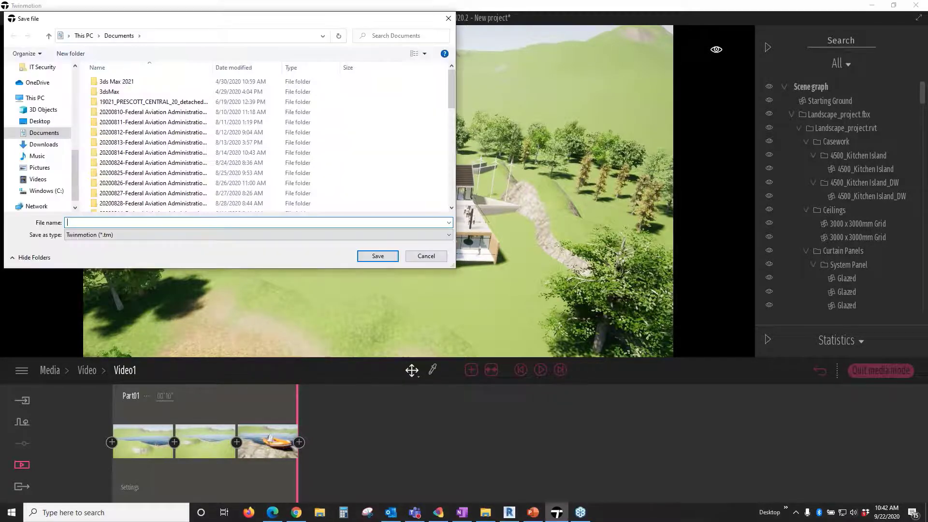
left_click(36, 122)
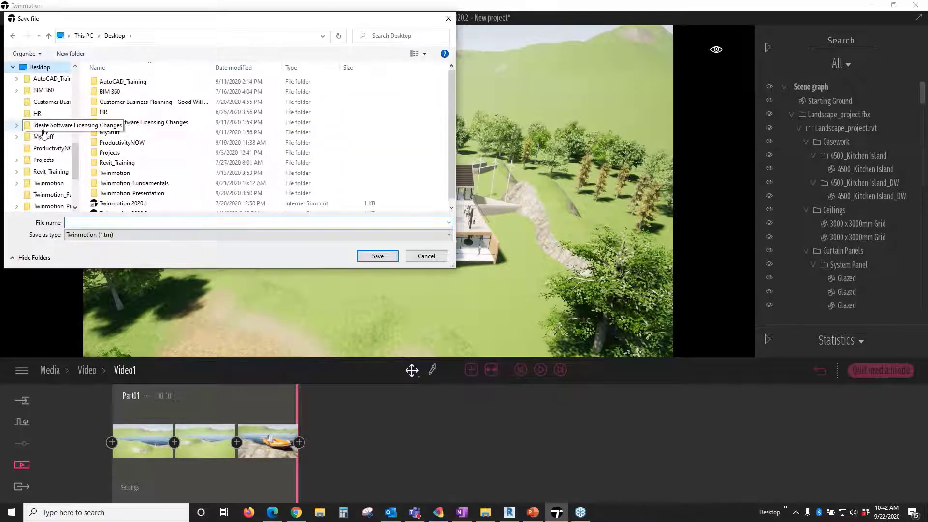
double_click(131, 193)
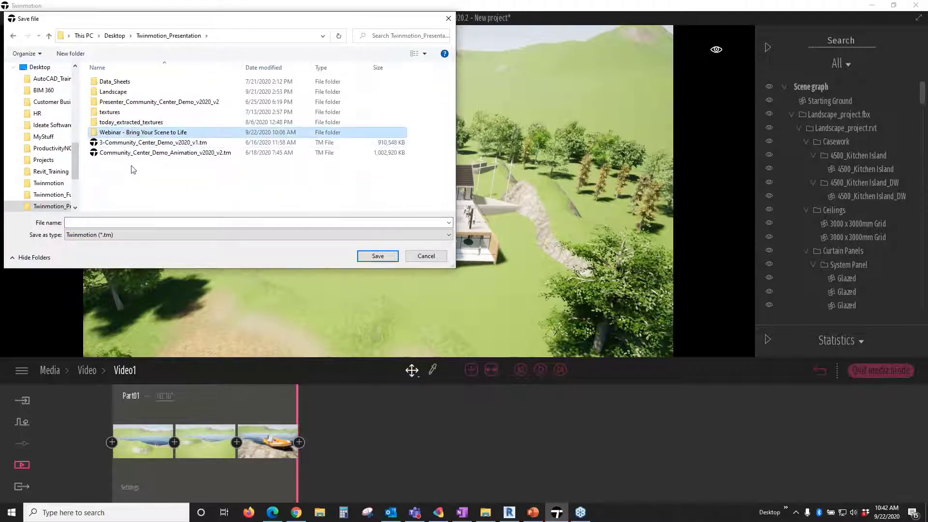
double_click(140, 132)
left_click(78, 222)
type("test")
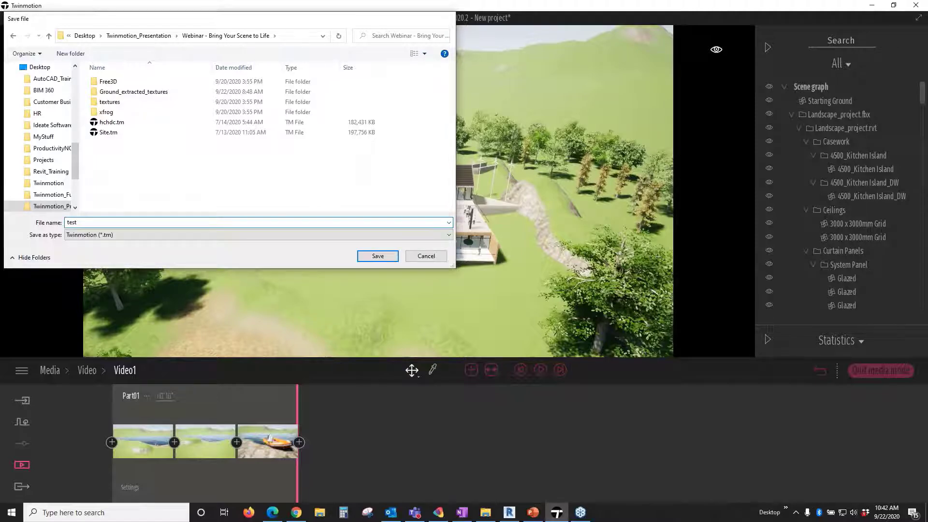
key("Return")
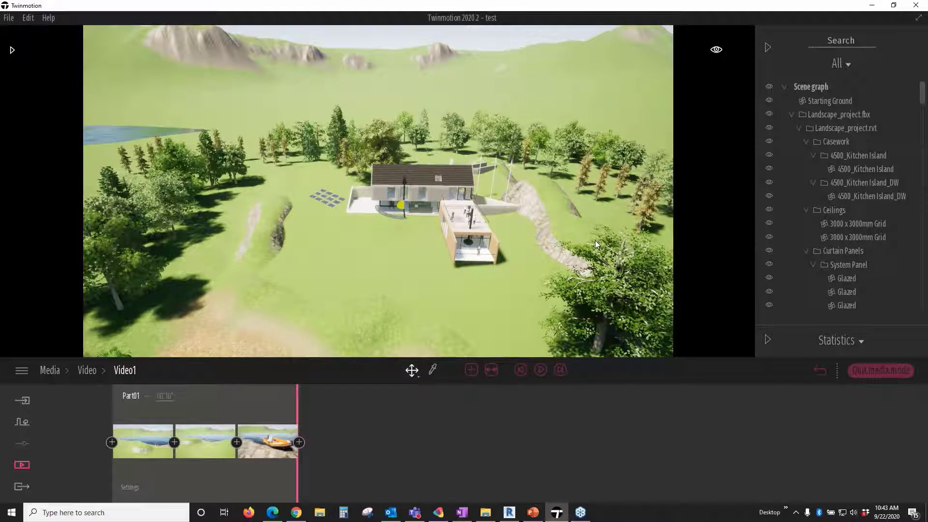
Step: Try a darker colour brightness for the Wood siding 01 material on the house's timber-clad walls
scroll(460, 283, "up", 2)
scroll(514, 289, "up", 2)
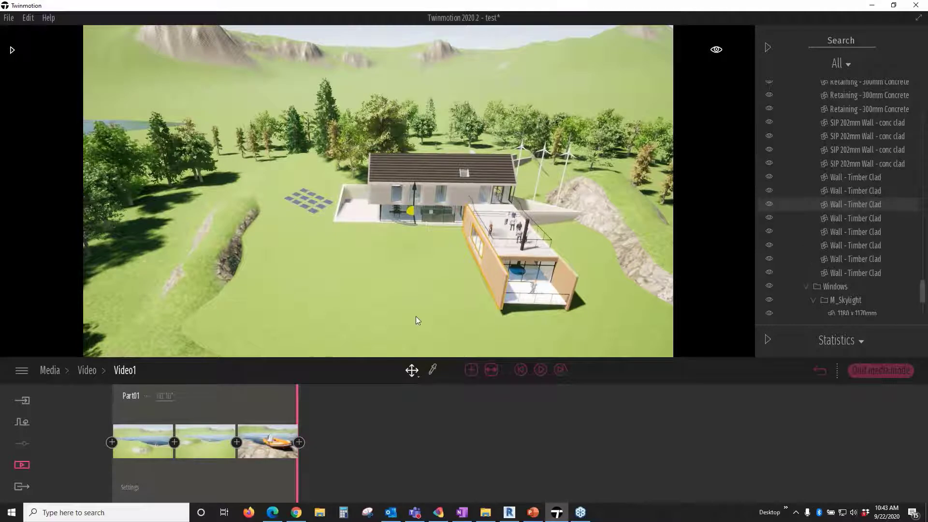
left_click(390, 285)
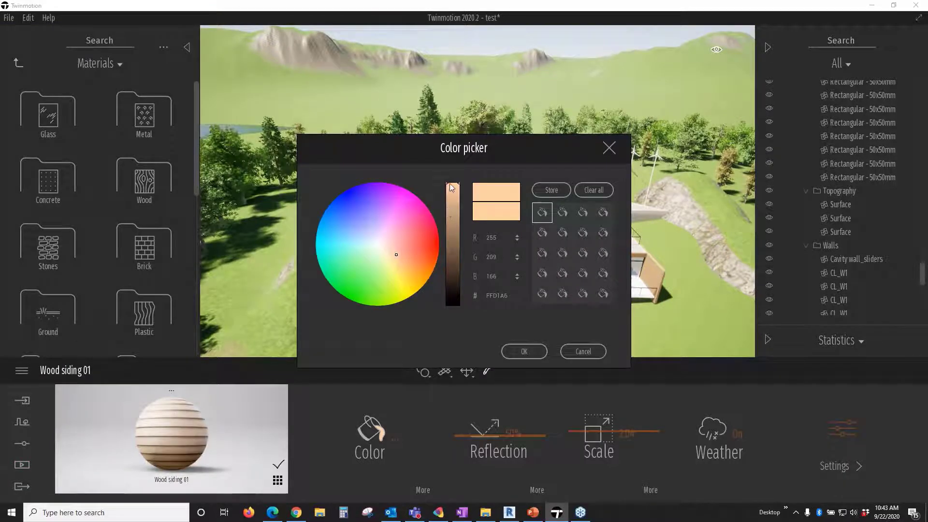
left_click(454, 218)
left_click(442, 174)
key("Escape")
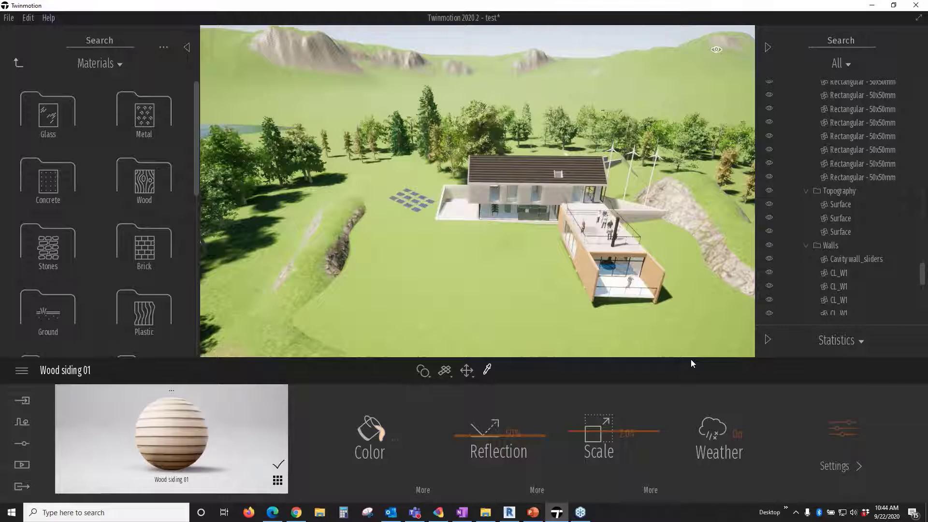
Step: Examine the location settings and the choice of background pictures for the scene
left_click(23, 446)
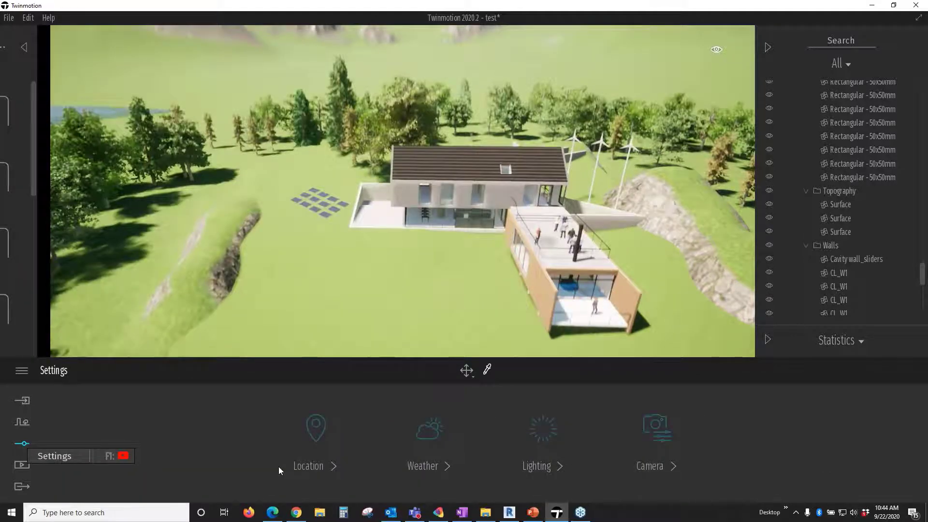
left_click(279, 466)
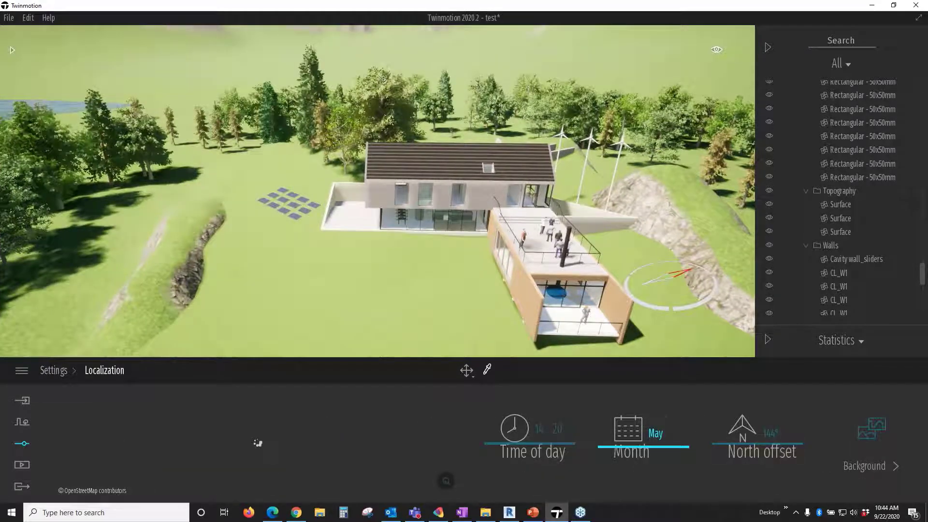
left_click(442, 434)
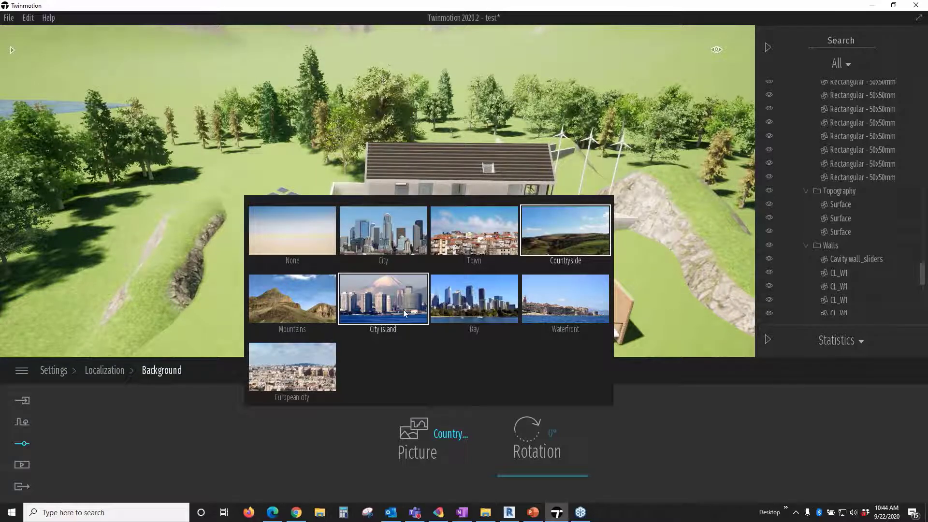
left_click(193, 133)
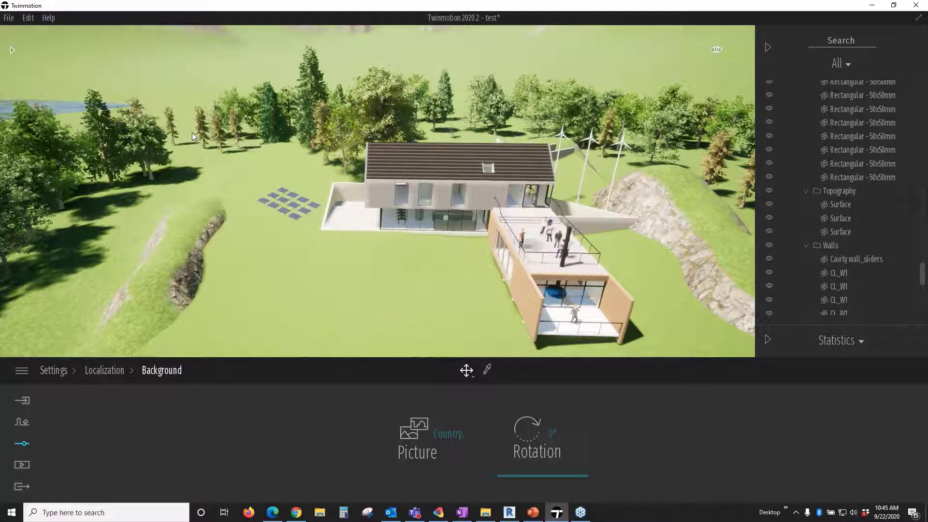
Step: Examine the import options for geometry and landscape files, and close them without importing anything
left_click(22, 400)
left_click(100, 428)
left_click(488, 190)
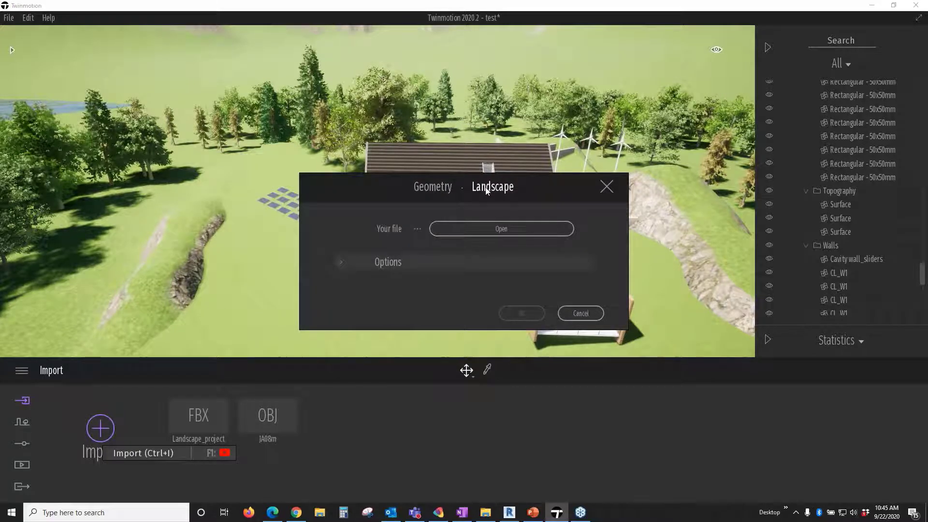
left_click(426, 189)
left_click(491, 185)
left_click(606, 187)
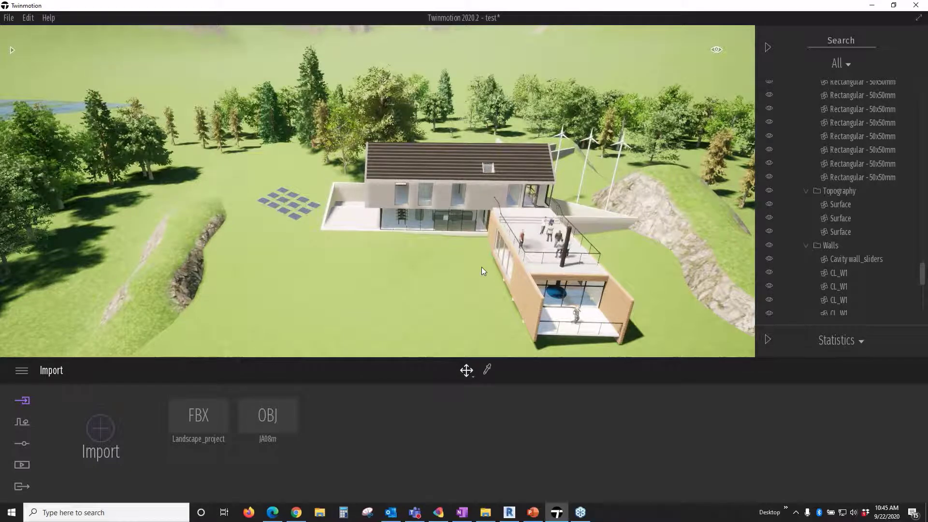
Step: Select the Rocky grasslands terrain to view its sculpt and paint options, and switch to PowerPoint
double_click(115, 290)
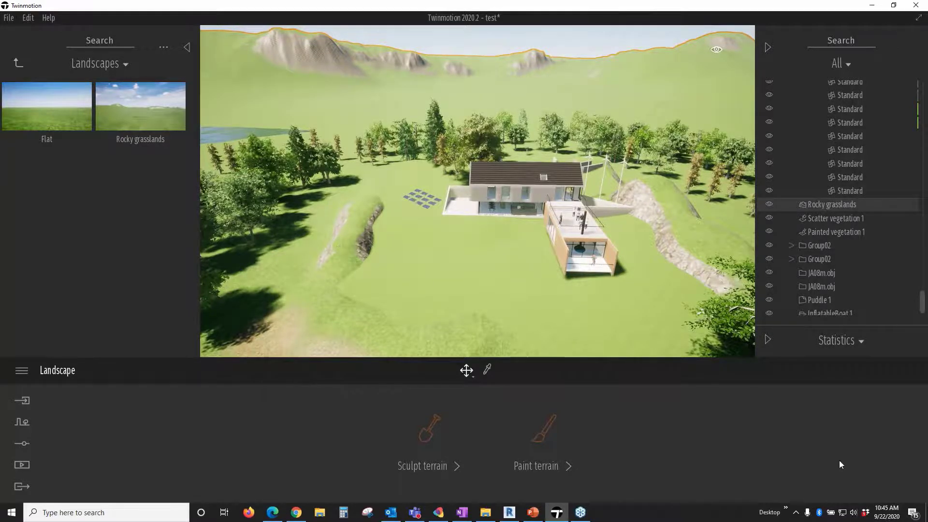
key("alt+Tab")
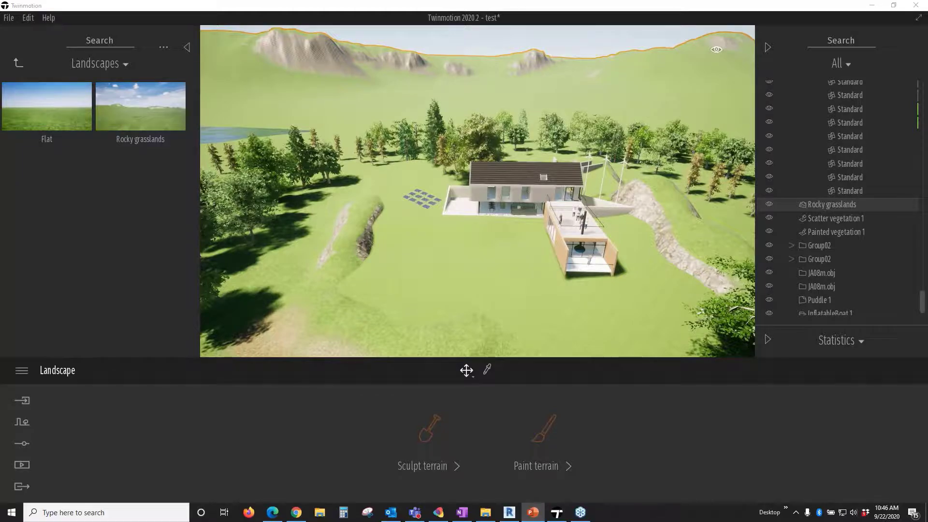